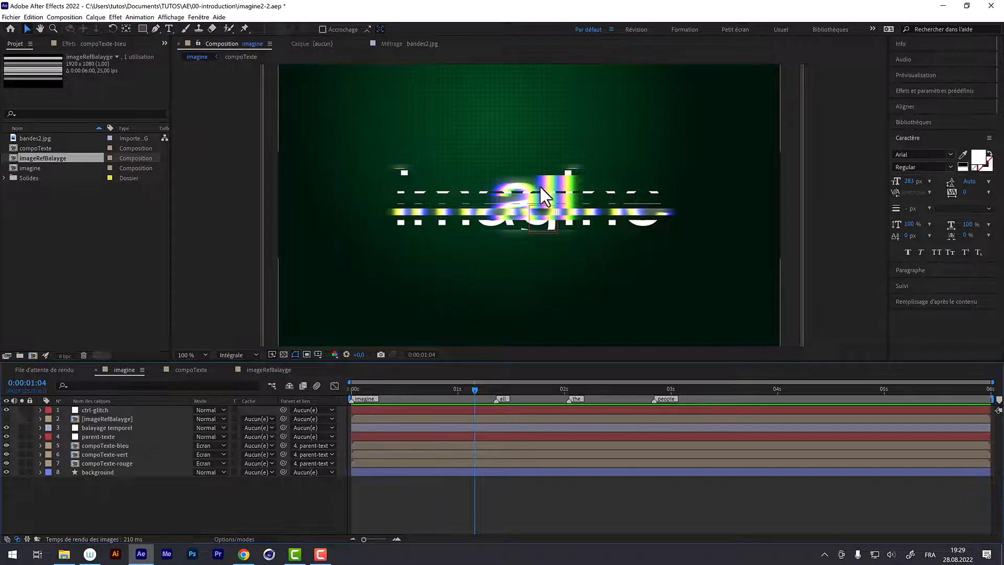
- Preview the finished glitch text animation through 0:00:03:21 and reveal the animated properties of the ctrl-glitch layer
left_click_drag(474, 389, 500, 392)
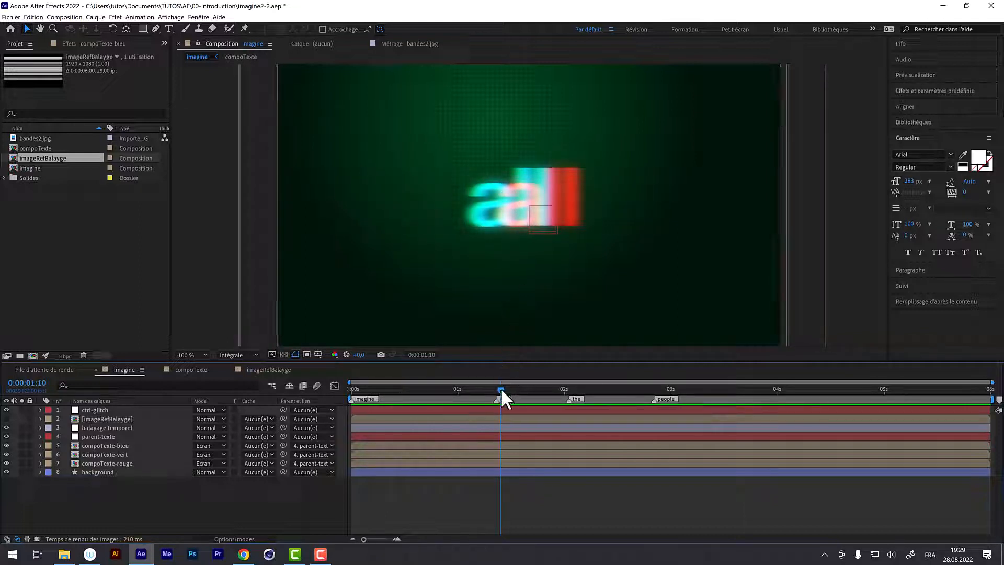
left_click_drag(501, 389, 569, 394)
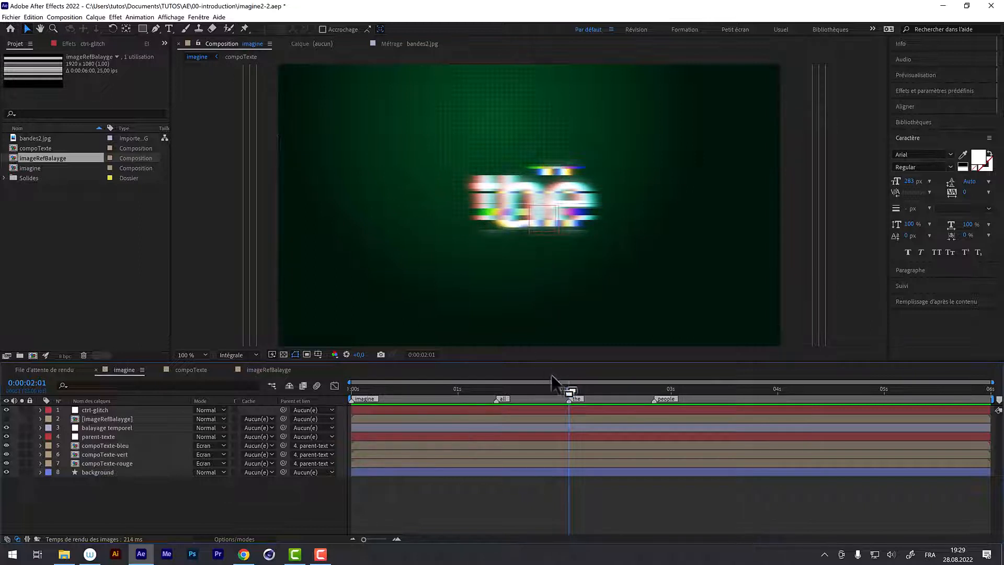
left_click_drag(571, 387, 761, 408)
left_click(93, 408)
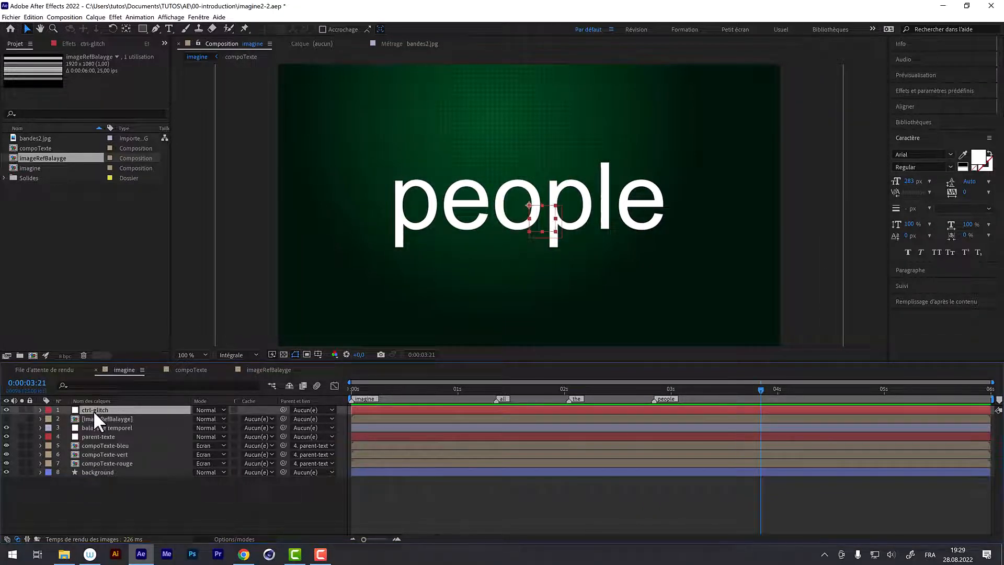
key("u")
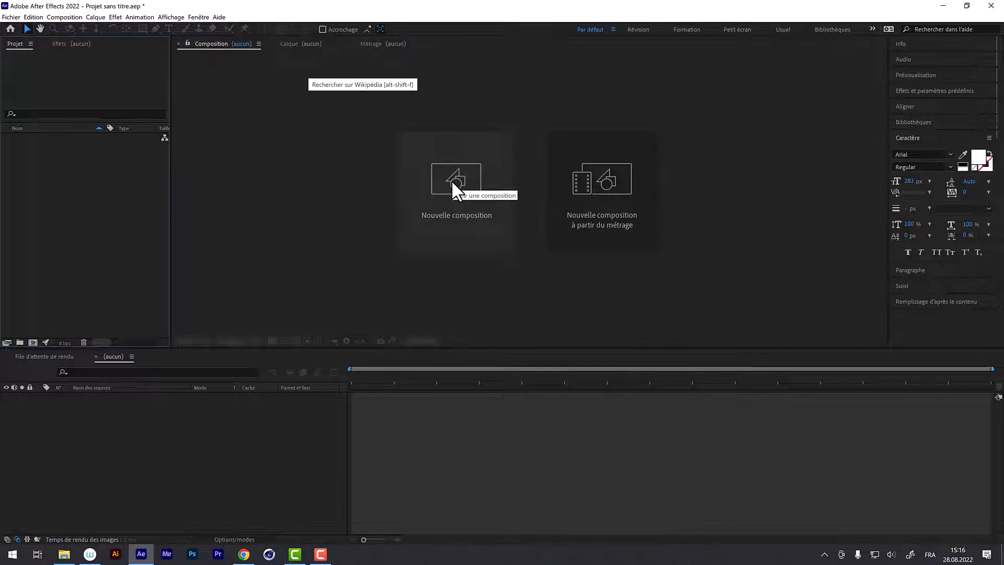
- Create a new composition named compoTexte with the HDTV 1080 25 preset and a duration of 0:00:06:00
left_click(452, 183)
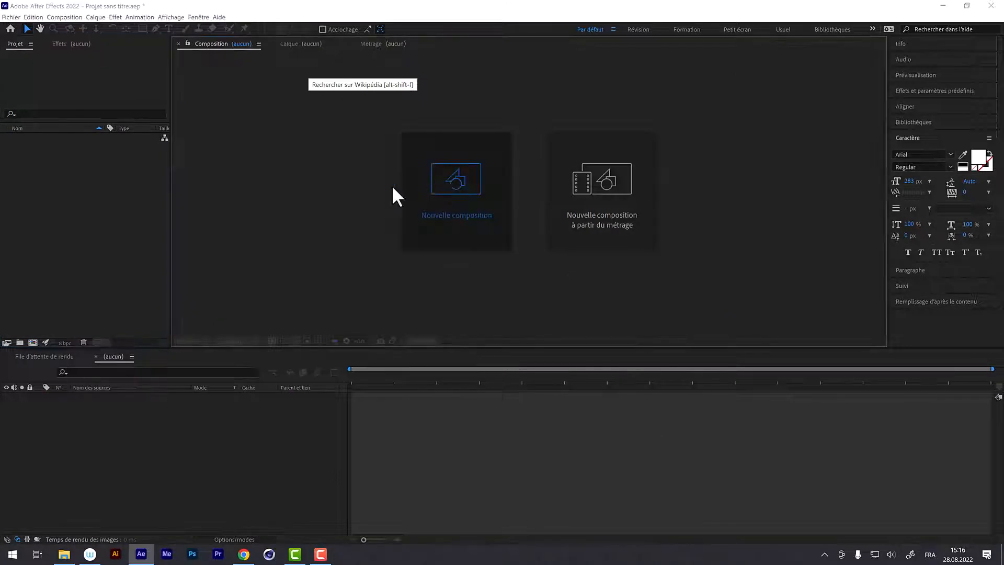
type("c")
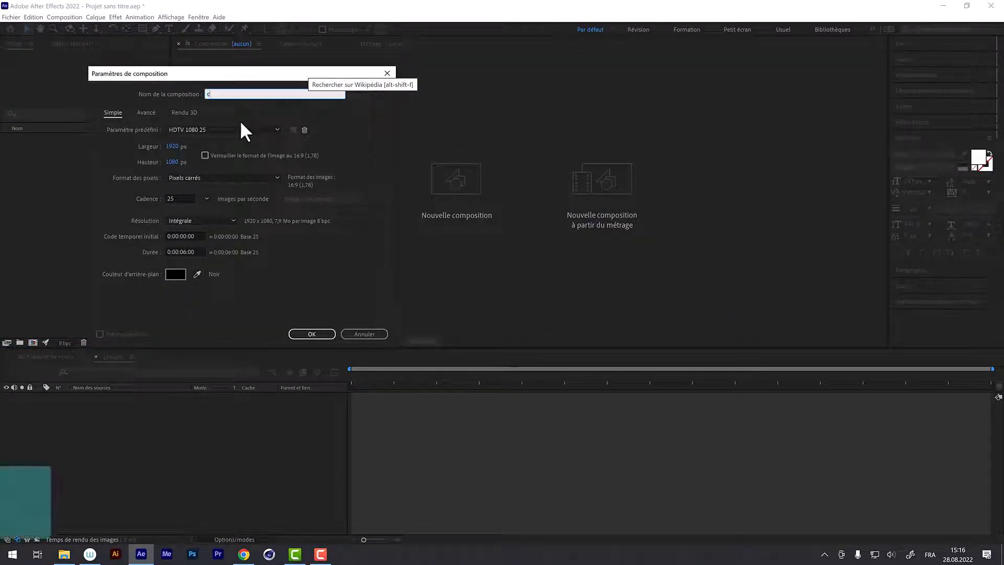
type("ompoTexte")
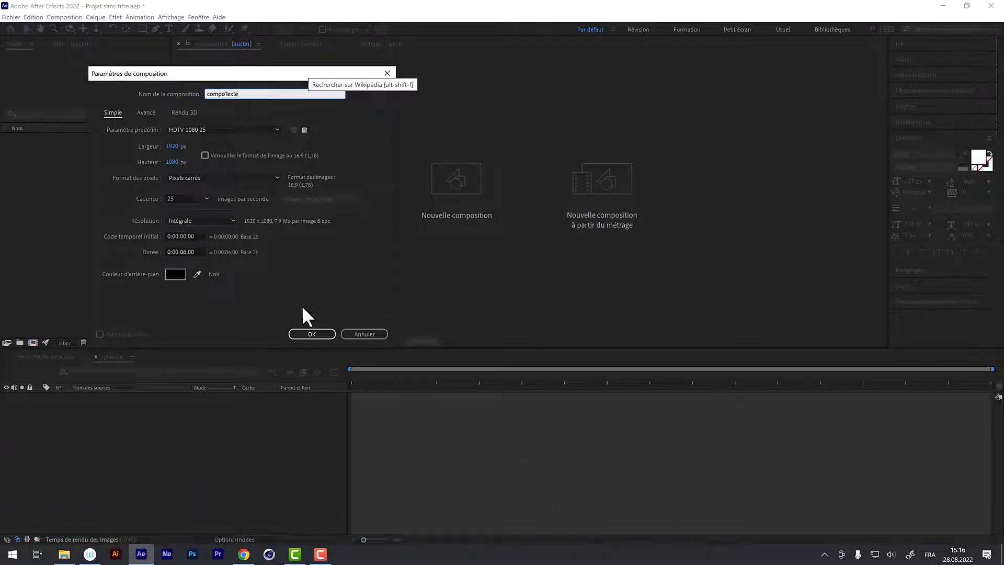
left_click(306, 333)
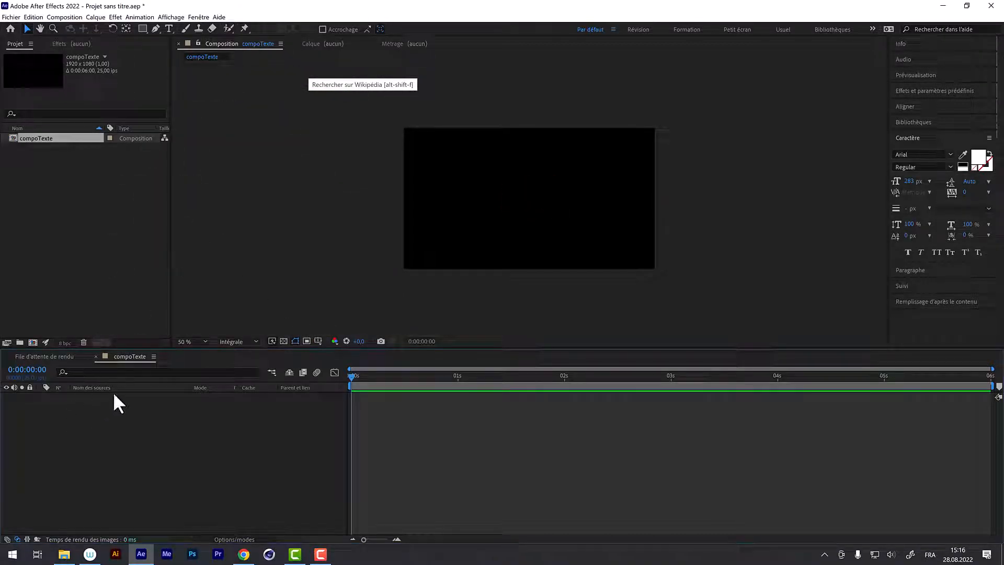
- Add a text layer reading "imagine" to the compoTexte composition
left_click_drag(348, 359, 268, 212)
left_click(97, 17)
mouse_move(106, 27)
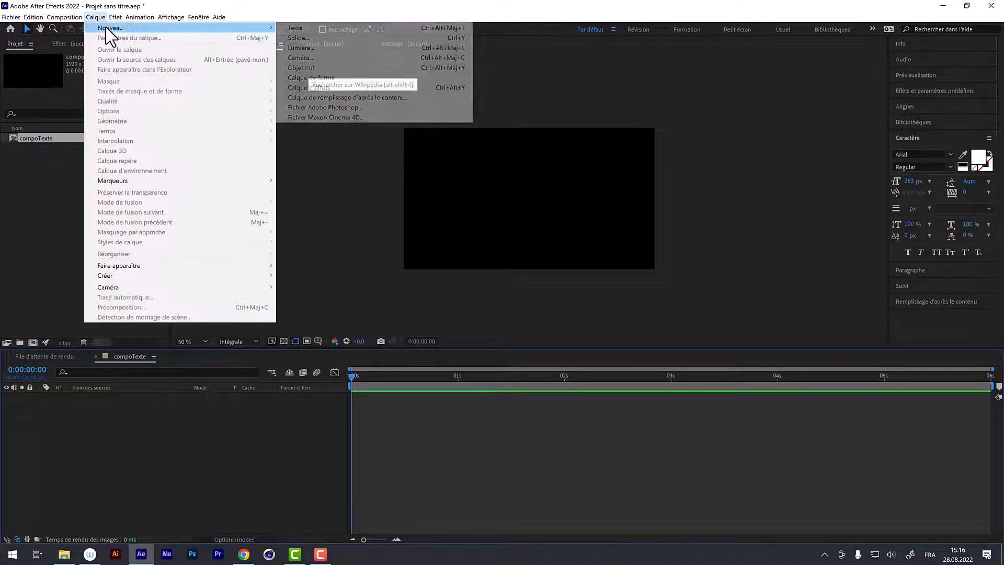
left_click(291, 29)
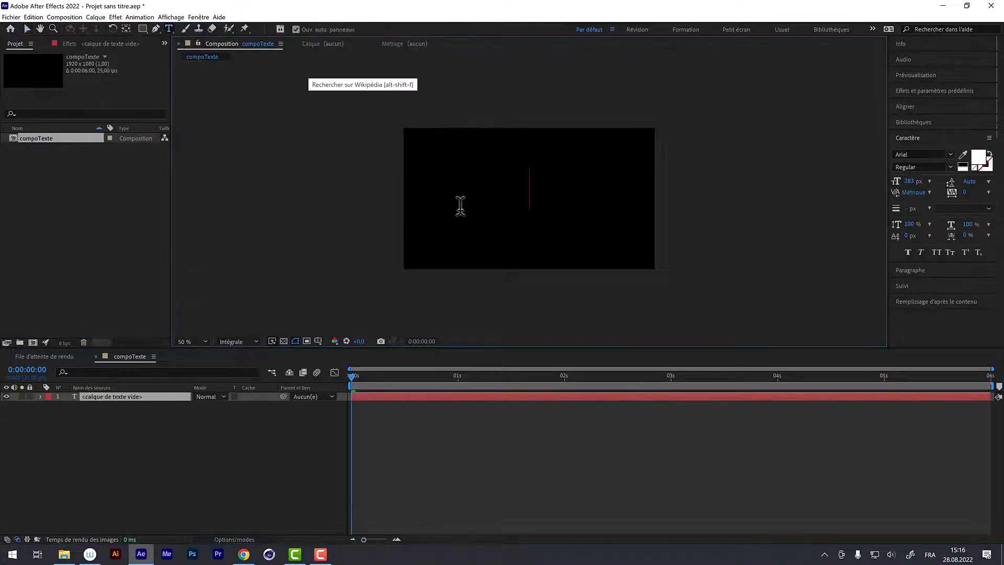
type("imagine")
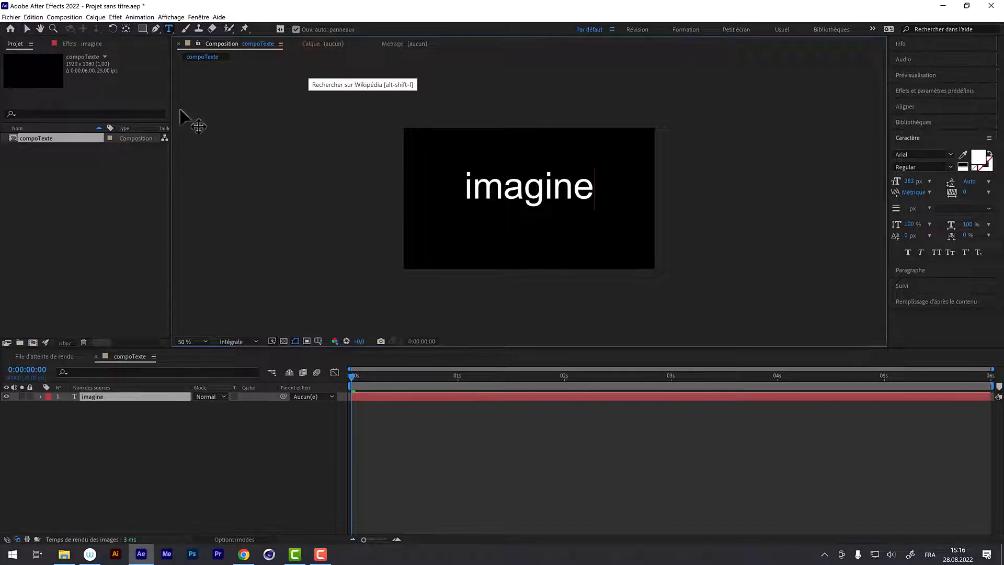
left_click(27, 27)
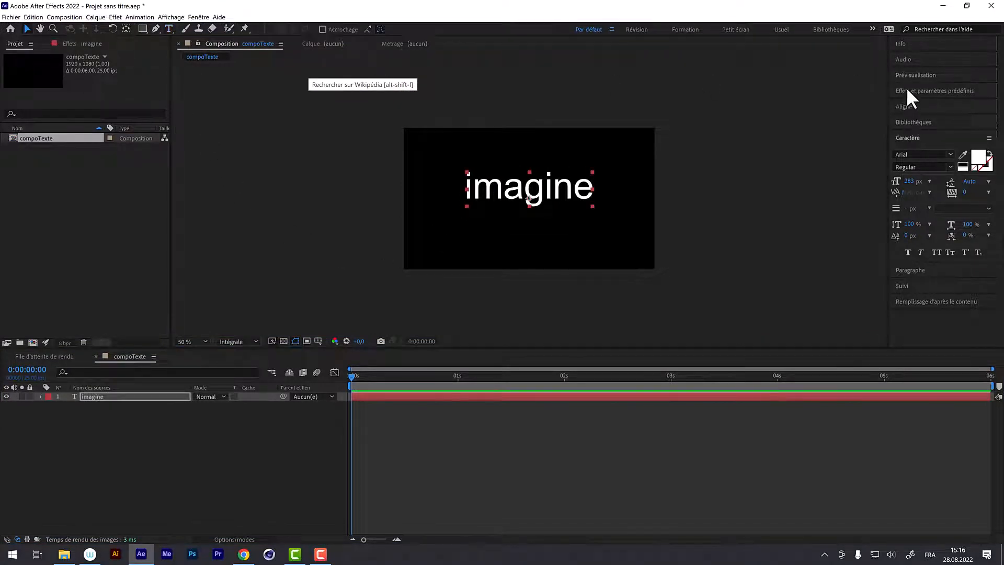
- Centre the "imagine" text horizontally and vertically in the composition
left_click(910, 106)
left_click(916, 143)
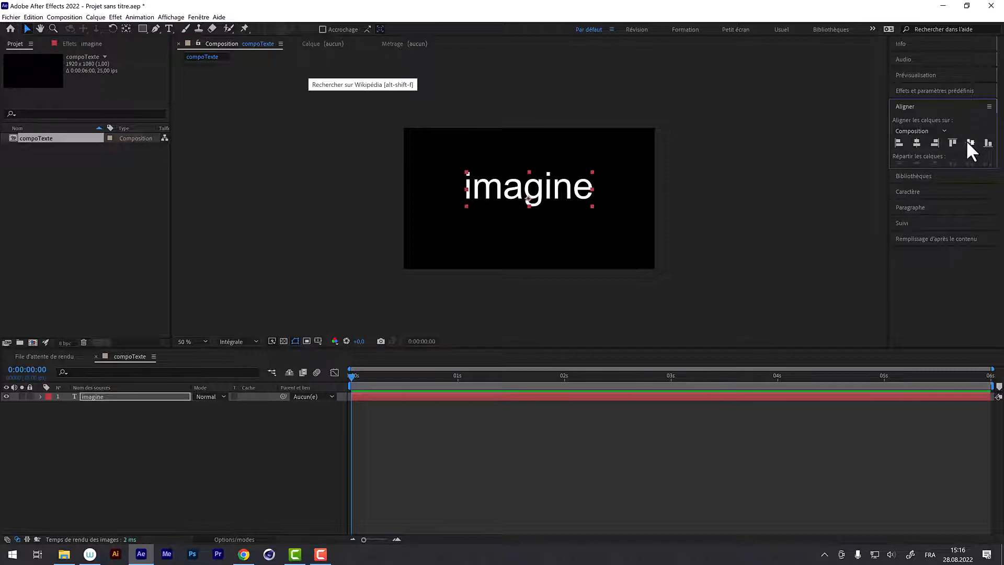
left_click(969, 143)
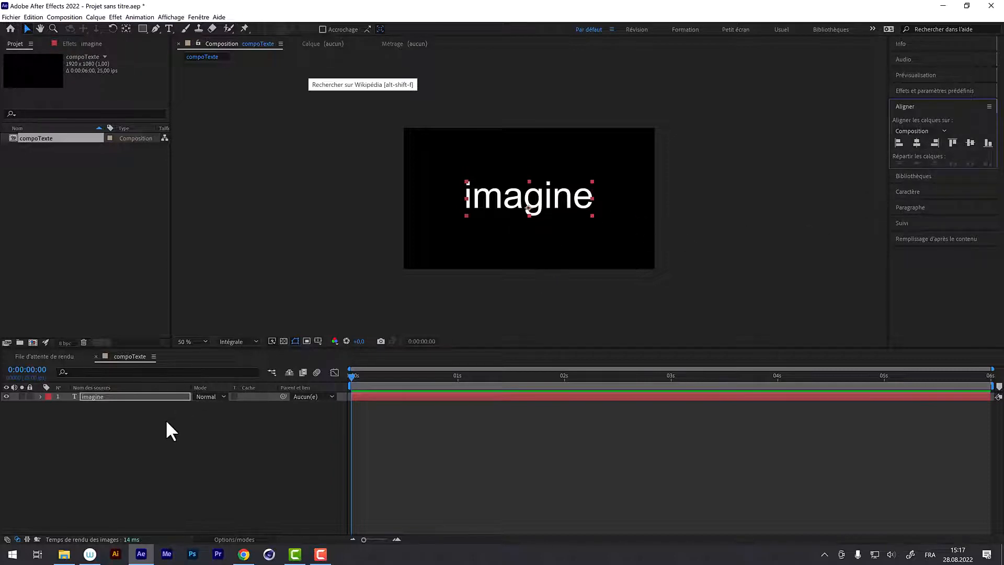
- Split the "imagine" text layer at 0:00:01:09
left_click(109, 396)
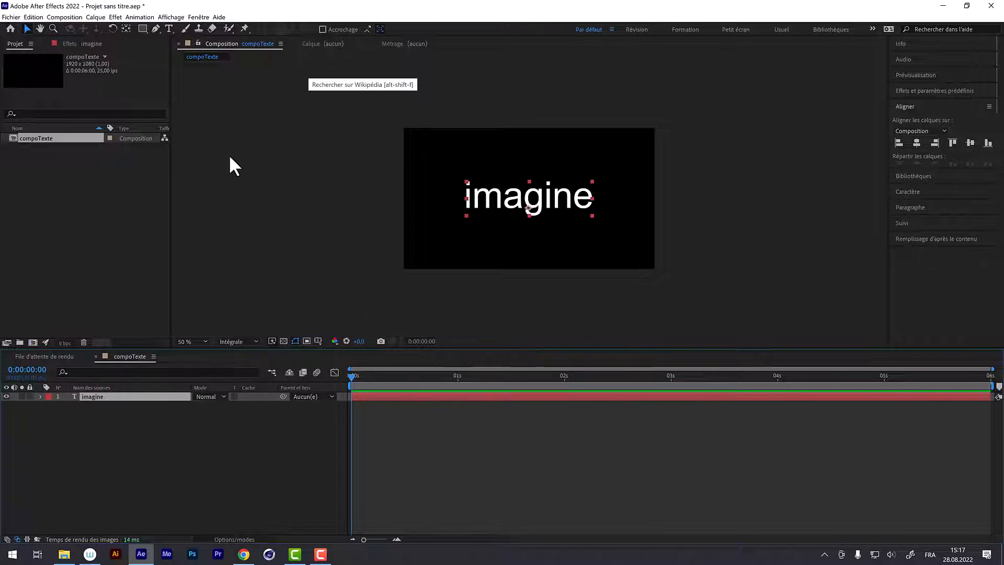
key("ctrl+s")
left_click(37, 18)
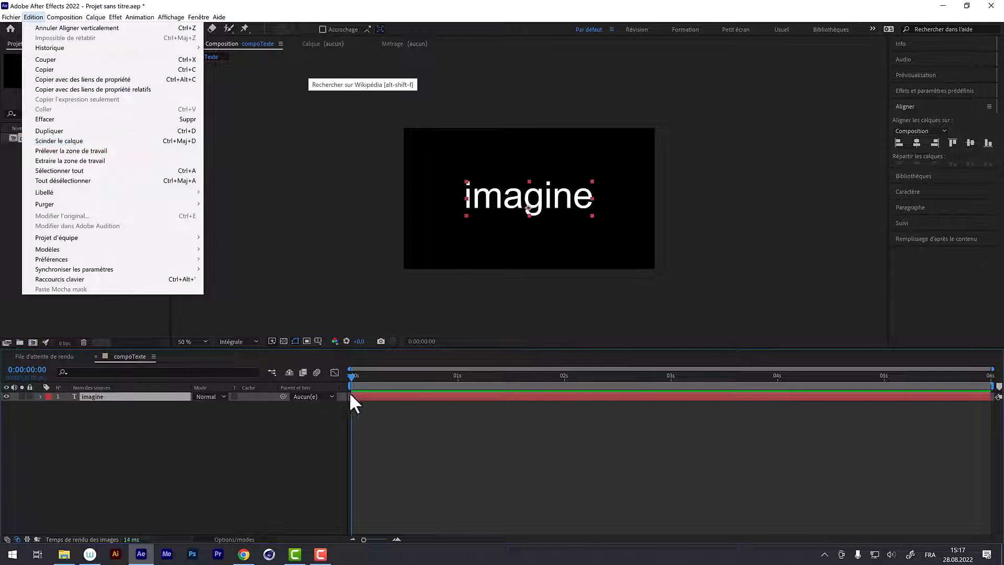
left_click(314, 209)
left_click_drag(358, 374, 496, 381)
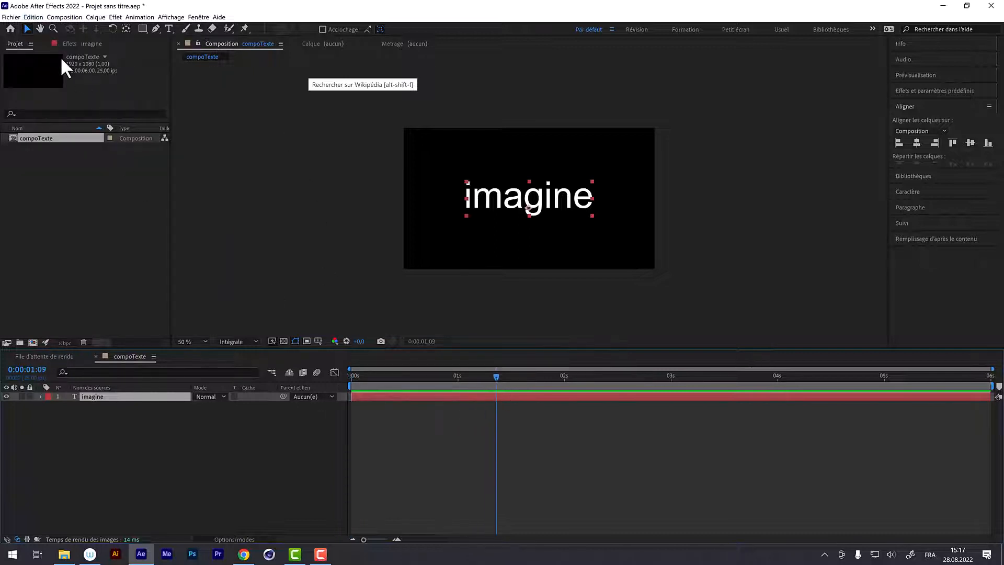
left_click(33, 16)
left_click(67, 139)
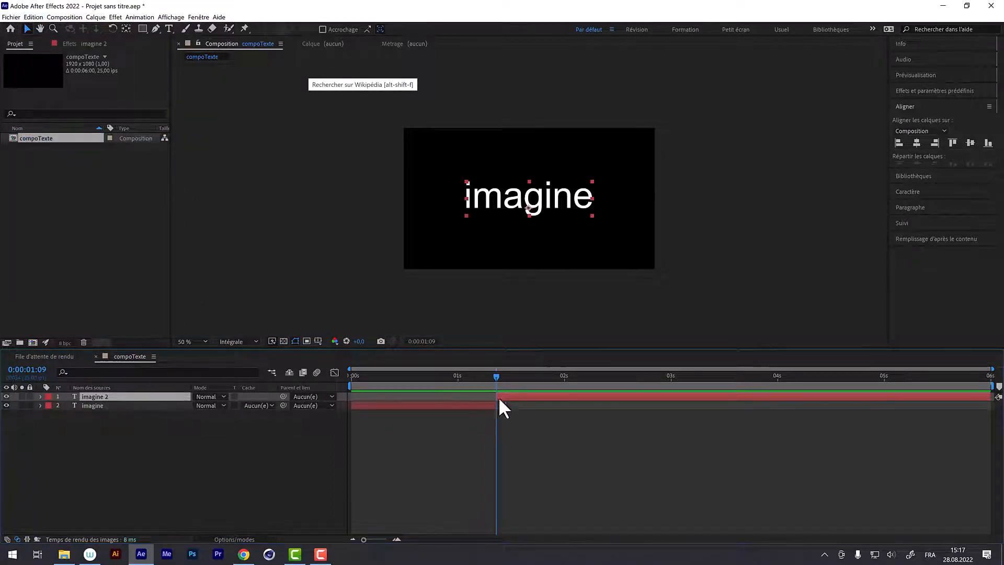
- Replace the text of the second part of the split "imagine" layer with "all"
left_click(501, 374)
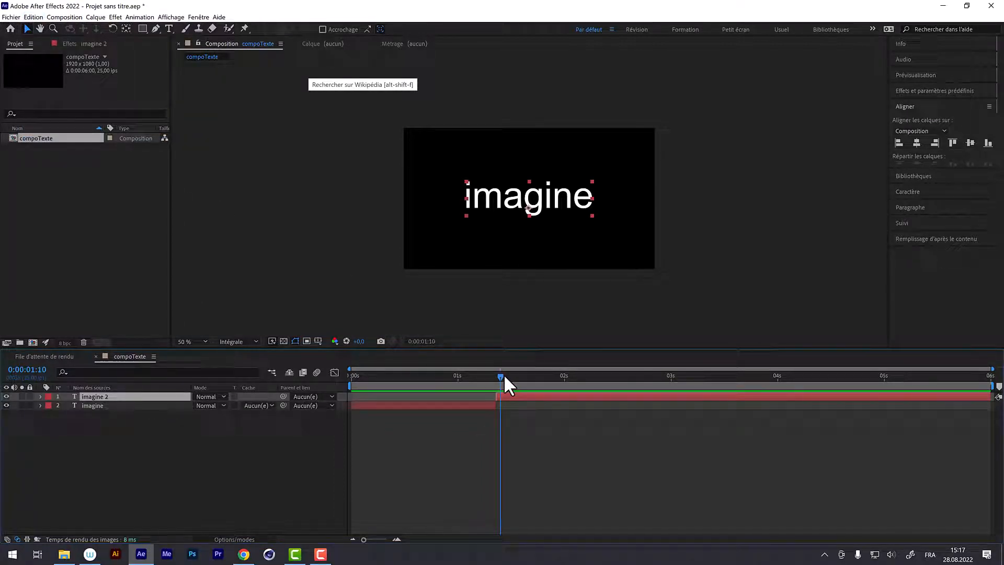
double_click(529, 191)
type("all")
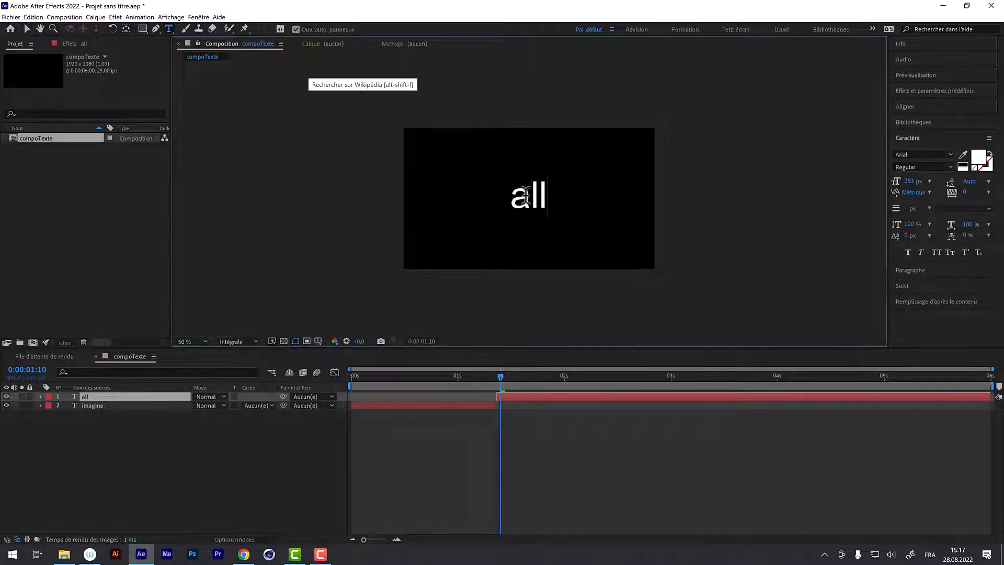
left_click(471, 439)
- Split the "all" text layer at 0:00:02:01
left_click_drag(498, 374, 568, 378)
left_click(539, 396)
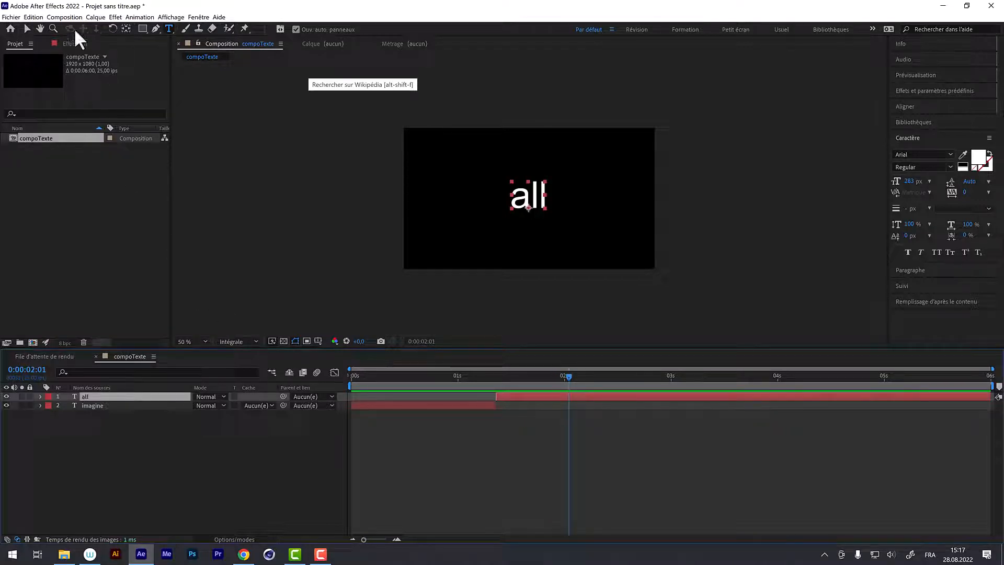
left_click(33, 17)
left_click(74, 140)
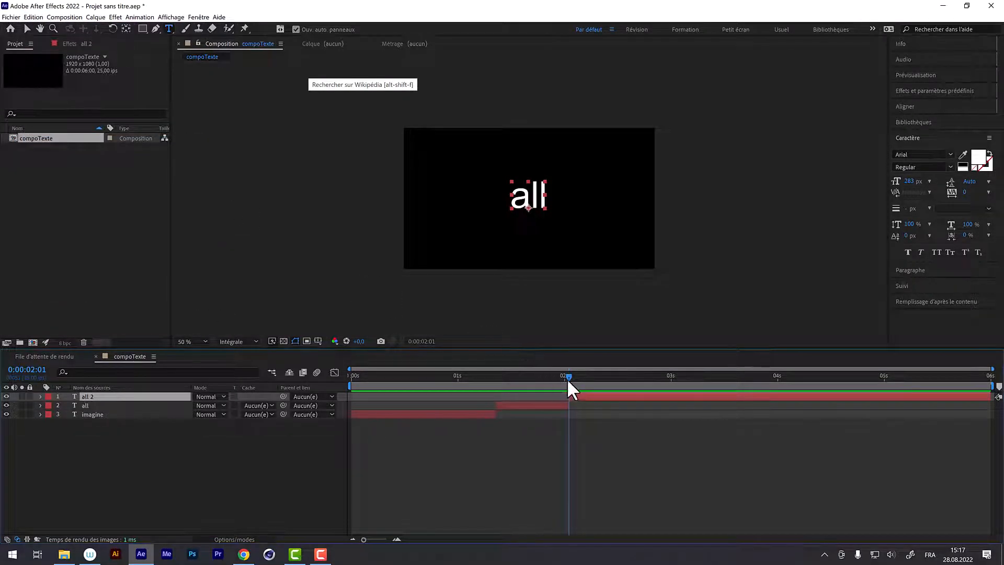
- Replace the text of the second part of the split "all" layer with "the"
left_click_drag(568, 377, 603, 377)
double_click(539, 199)
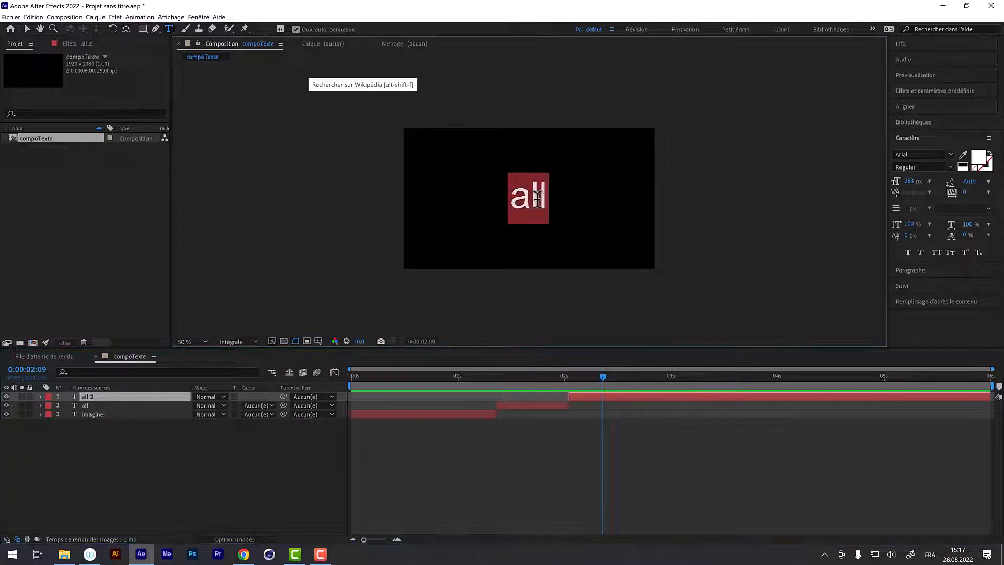
type("the")
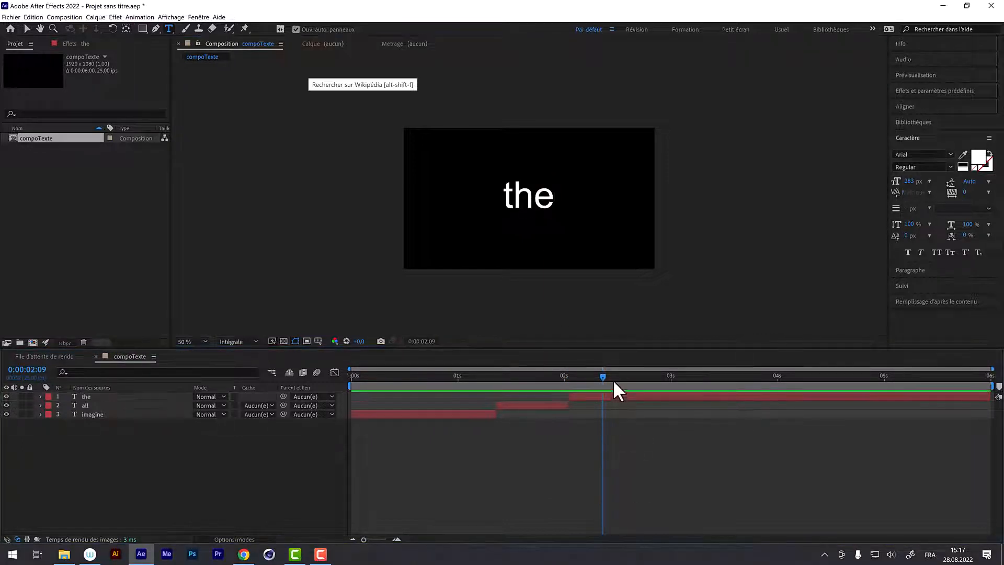
- Split the "the" text layer at 0:00:02:21
left_click_drag(605, 376, 651, 377)
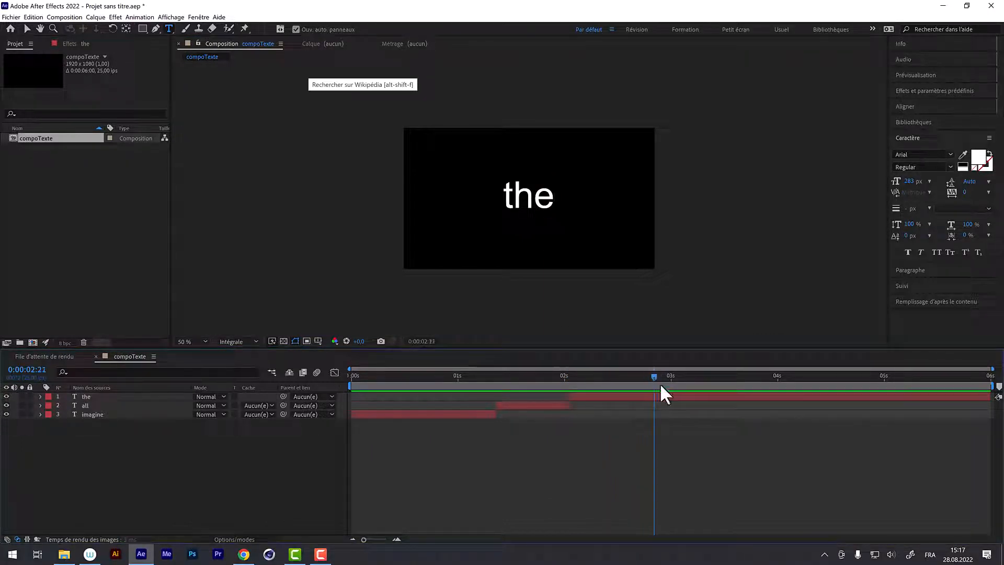
left_click(88, 397)
left_click(33, 17)
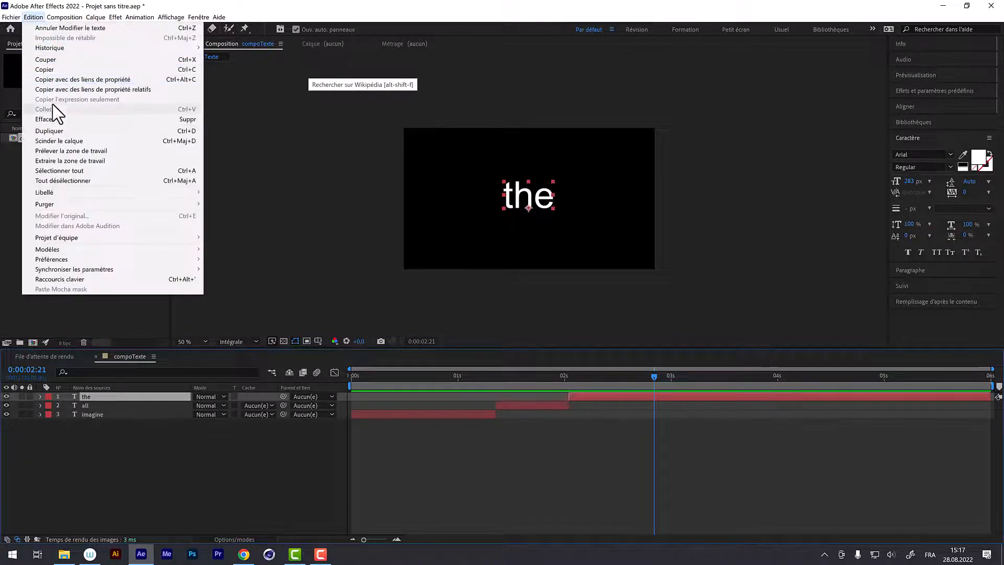
left_click(61, 141)
- Replace the text of the second part of the split "the" layer with "people"
left_click(673, 375)
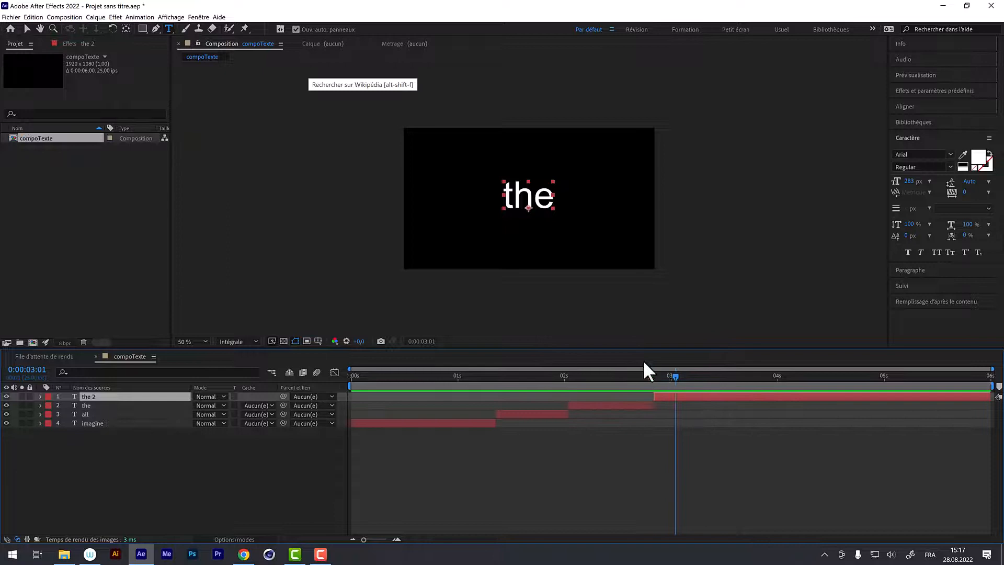
double_click(517, 197)
type("people")
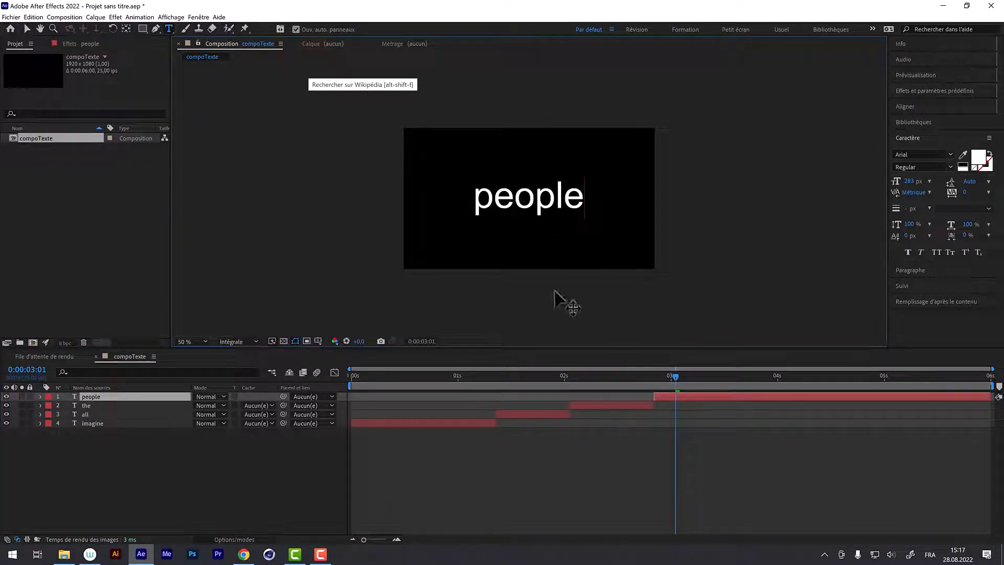
left_click(648, 450)
- Show the rulers and, at 100% magnification, place a horizontal guide along the baseline of the word "the"
left_click_drag(684, 375, 590, 390)
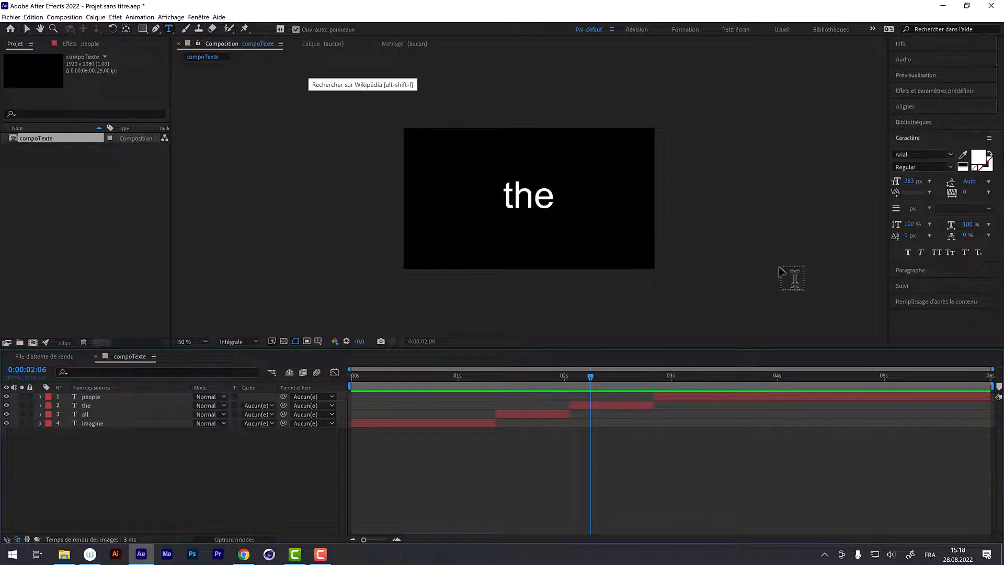
mouse_move(593, 372)
left_mouse_down()
mouse_move(601, 380)
mouse_move(581, 379)
left_mouse_up()
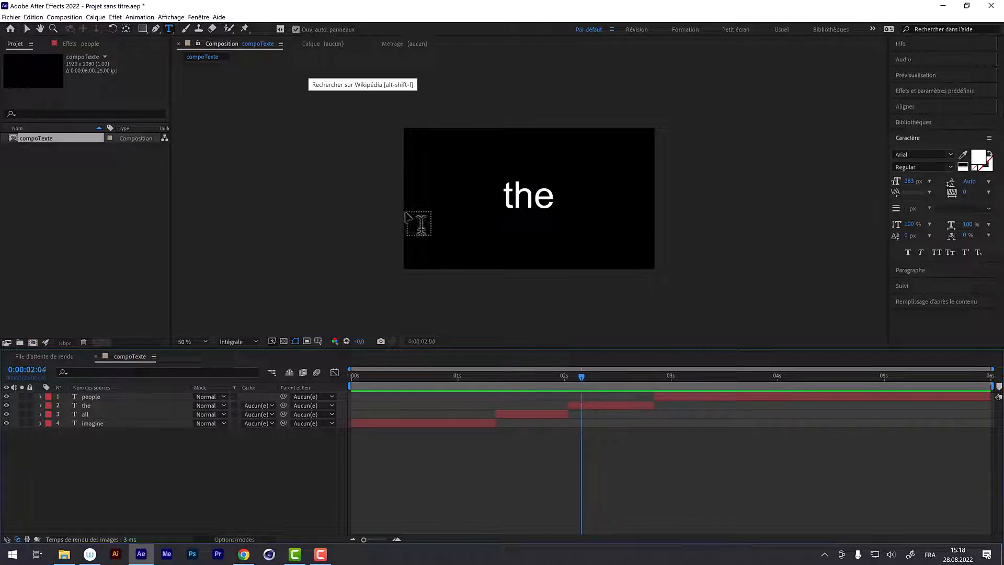
left_click(168, 17)
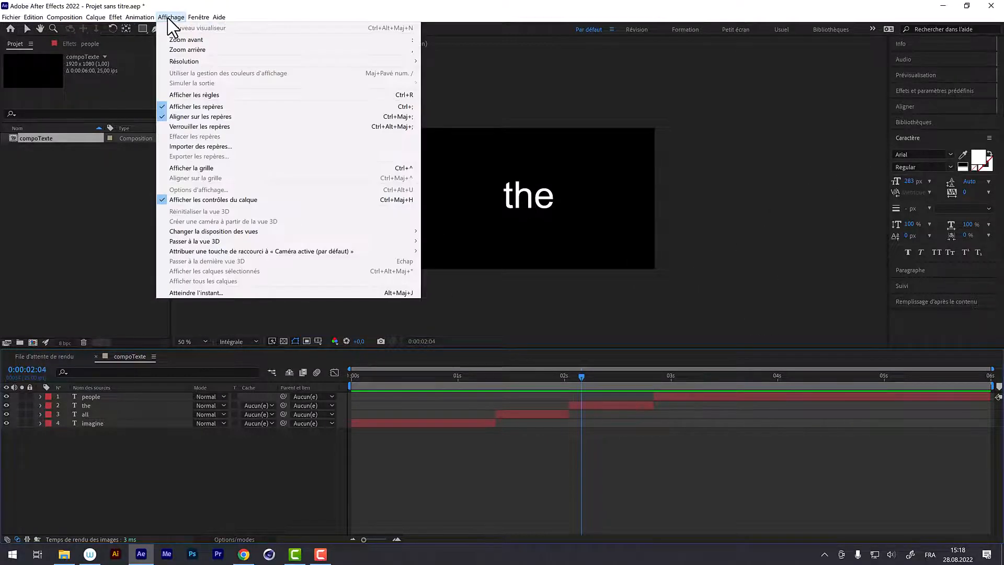
left_click(197, 94)
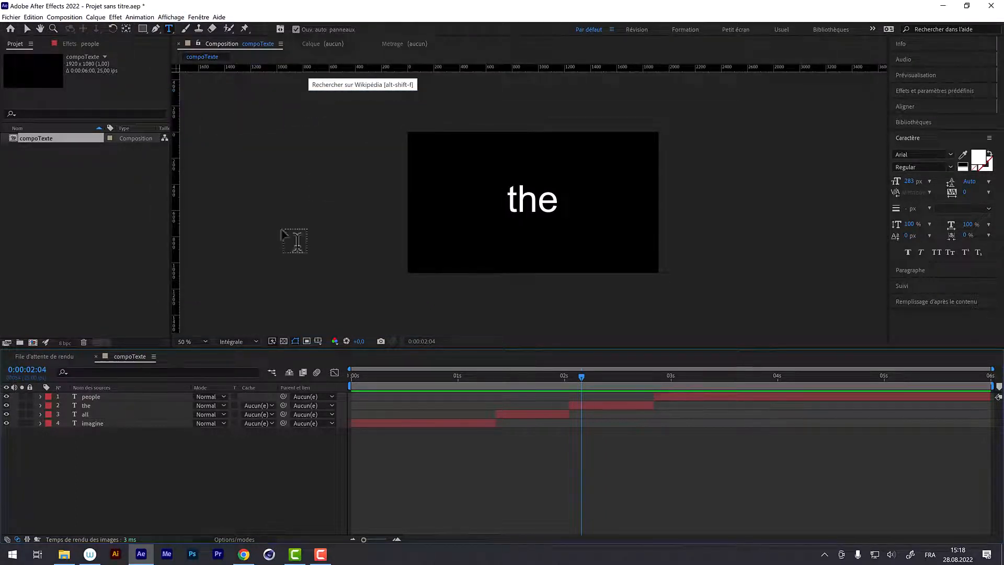
left_click(203, 341)
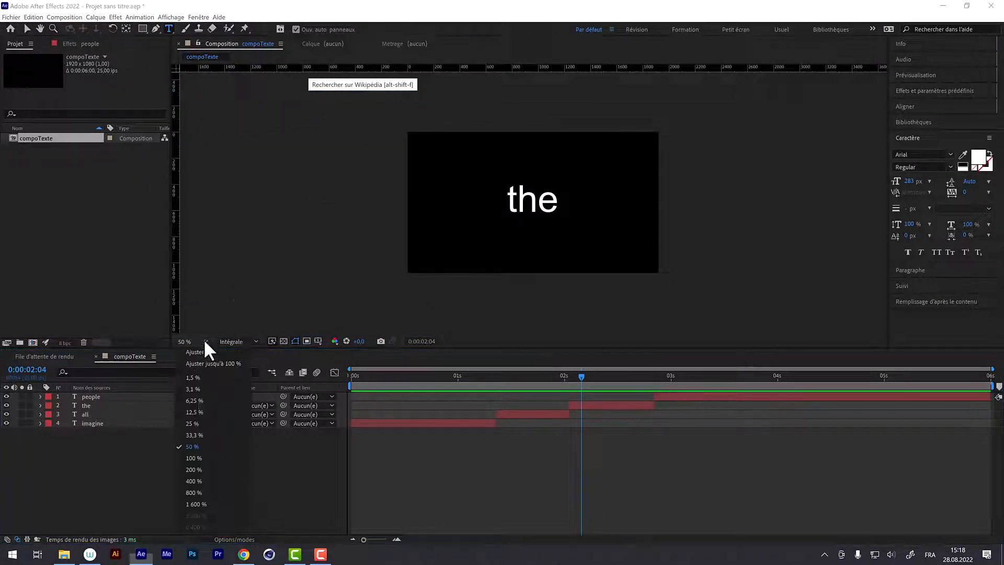
left_click(193, 458)
left_click_drag(411, 67, 428, 222)
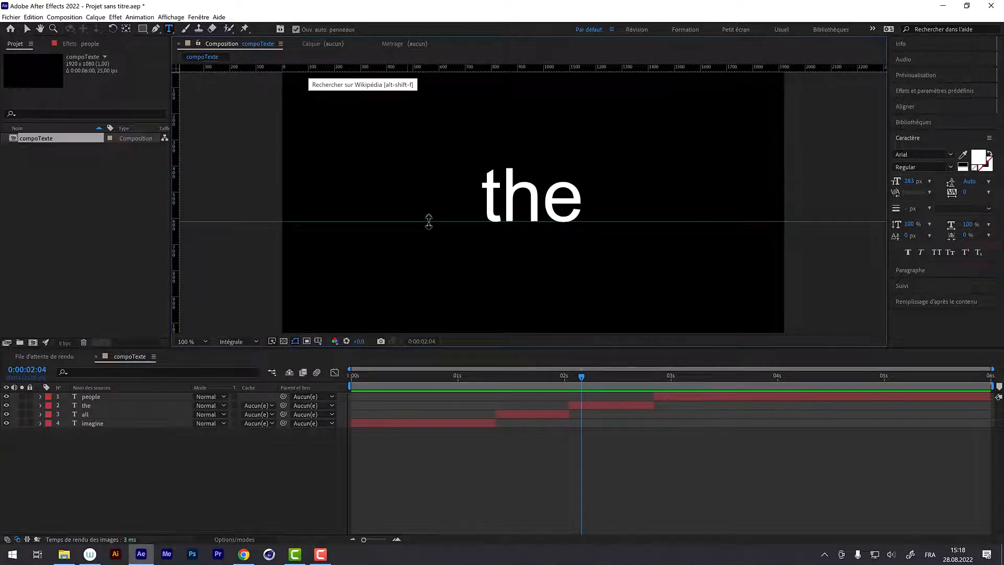
- Clear the baseline guide from the compoTexte view and hide the rulers
left_click_drag(578, 382, 647, 365)
left_click(163, 18)
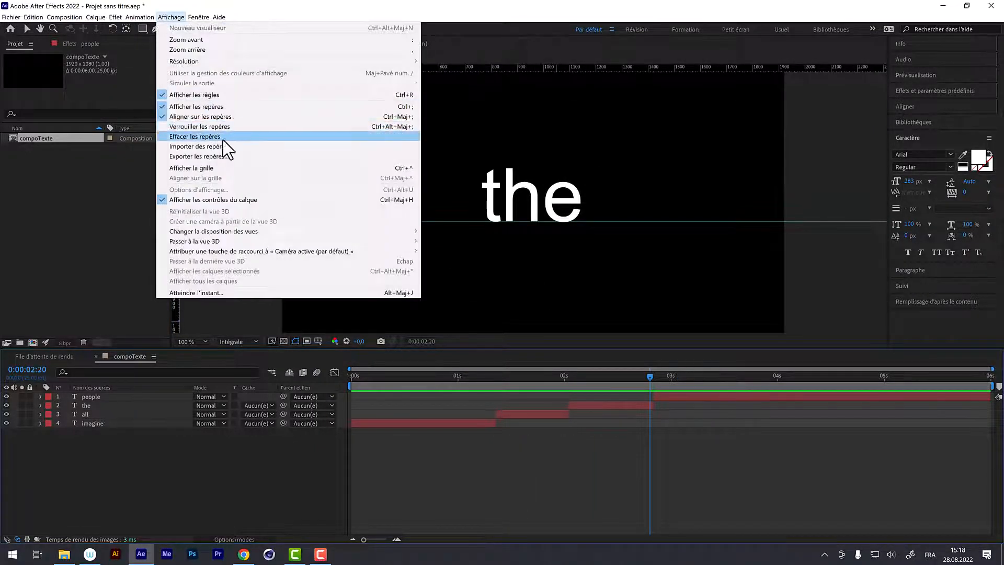
left_click(224, 146)
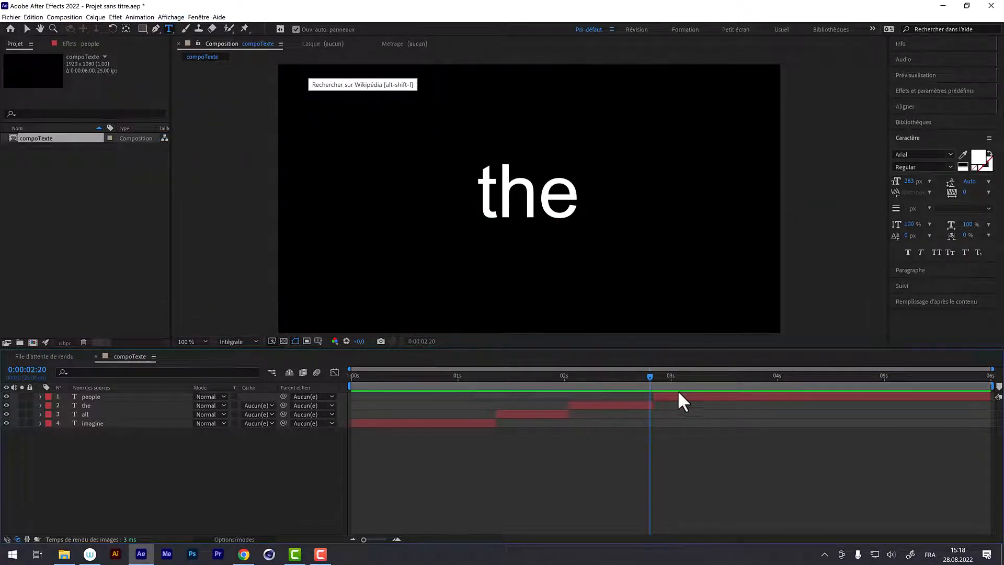
left_click_drag(650, 377, 525, 378)
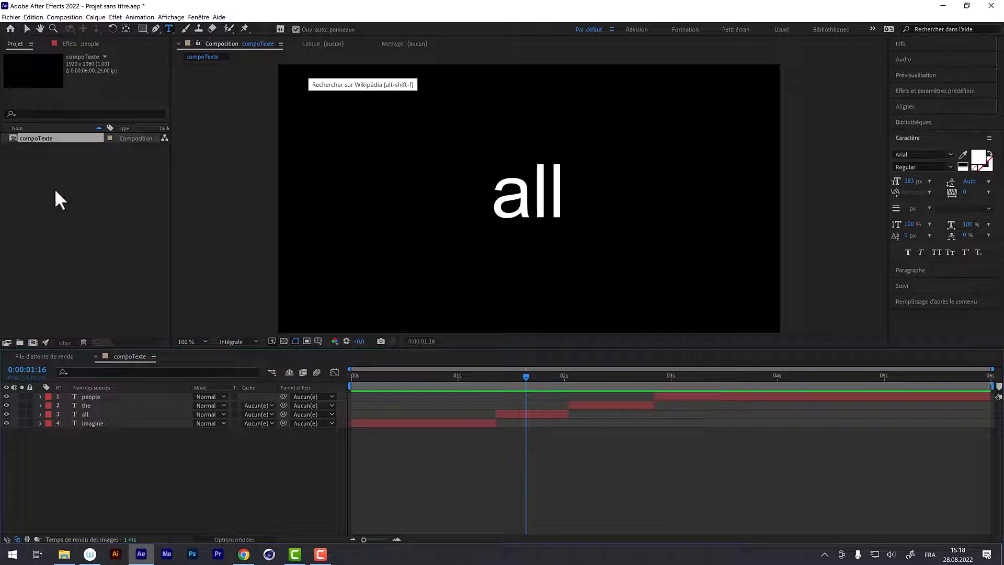
- Create a new composition named "imagine" with the HDTV 1080 25 preset and a duration of 0:00:06:00
left_click(59, 17)
left_click(65, 29)
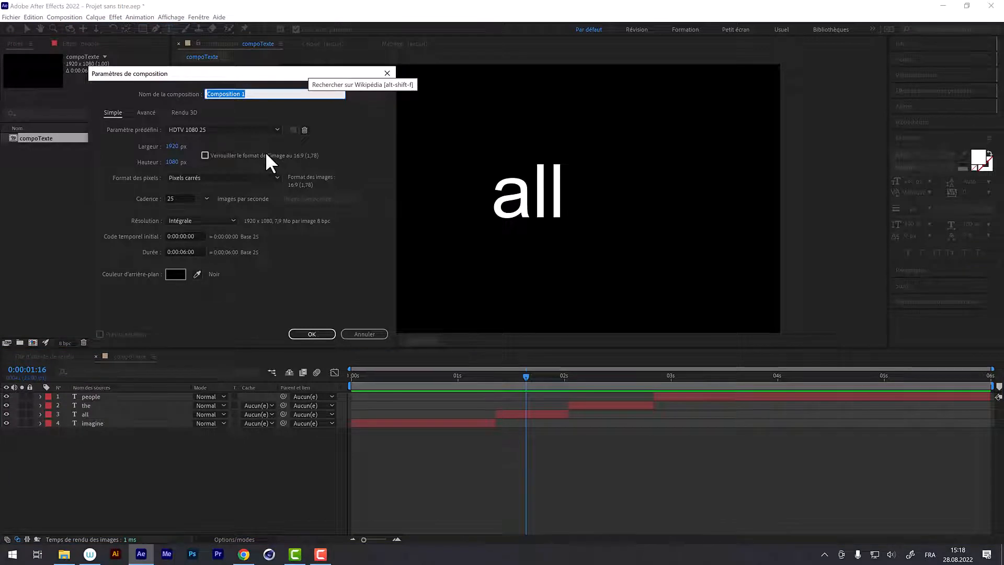
type("imagine")
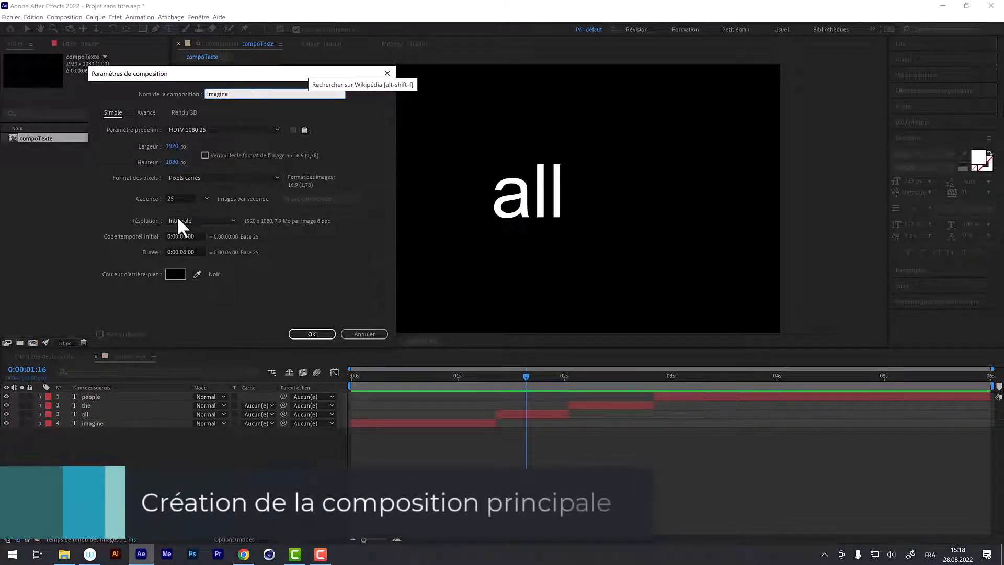
left_click(312, 335)
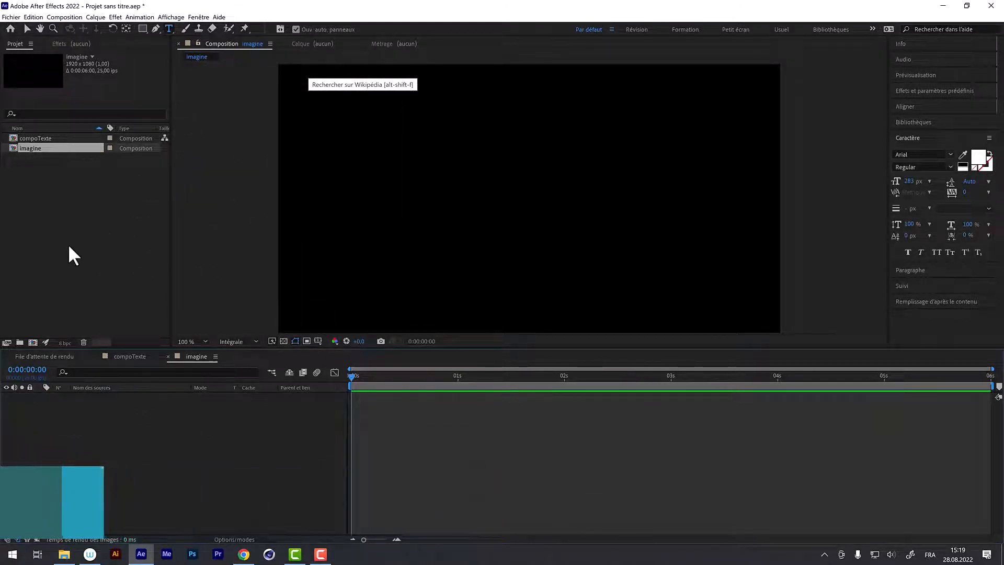
- Add the compoTexte composition as a layer in the imagine composition and scrub through its words
left_click(34, 139)
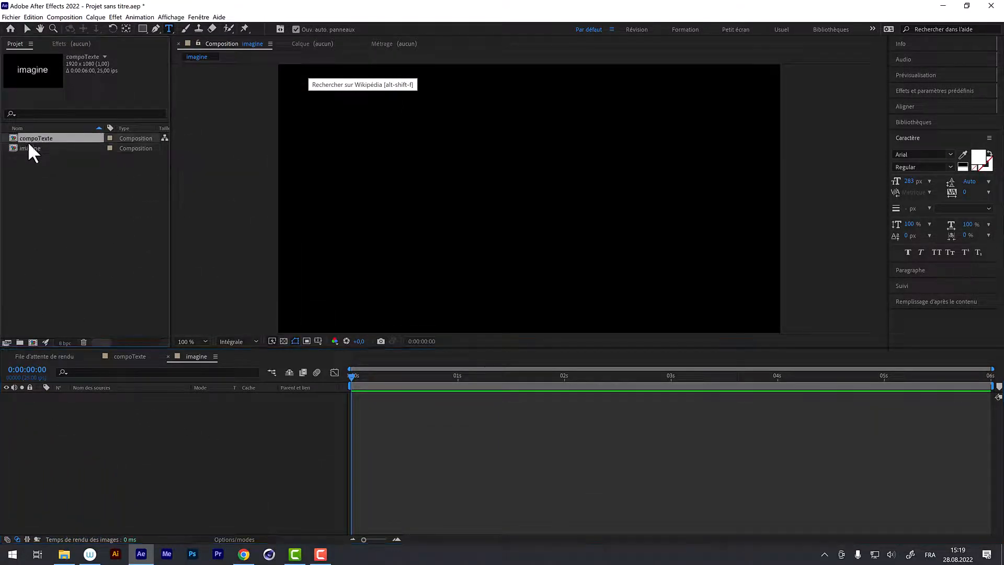
left_click_drag(29, 145, 75, 418)
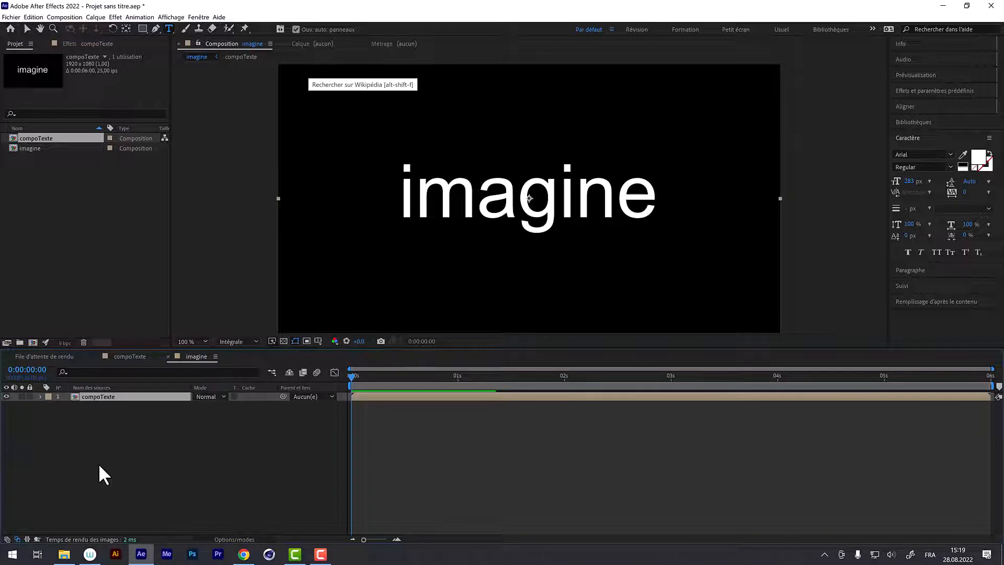
left_click_drag(359, 375, 599, 376)
left_click_drag(418, 371, 320, 373)
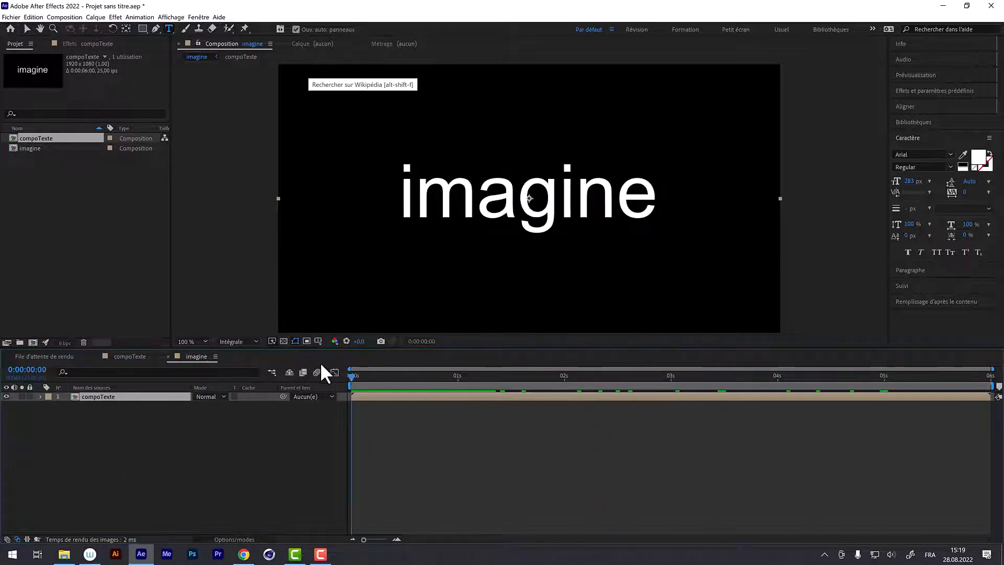
left_click(68, 417)
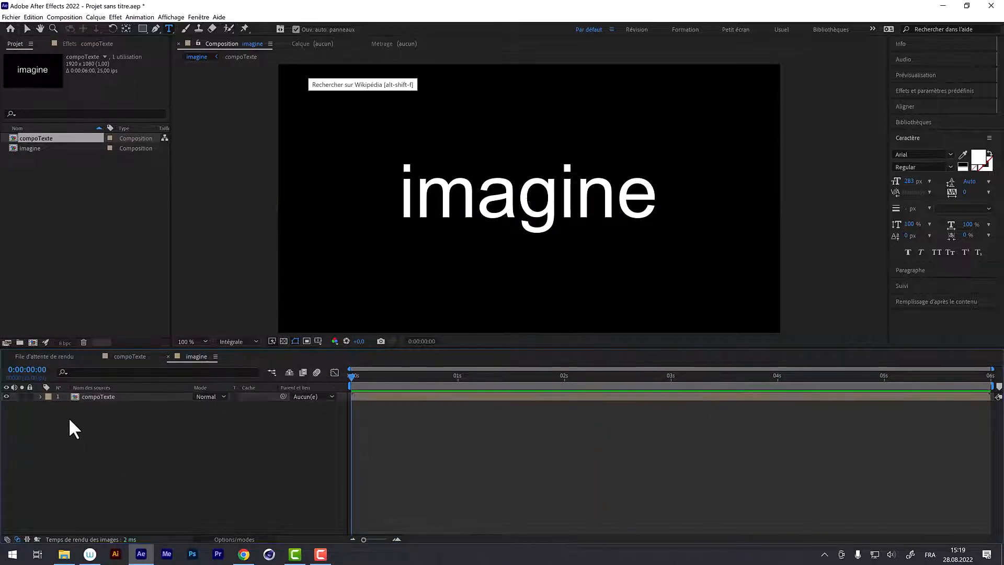
- Apply the channel effect "Corresp... des couches" to the compoTexte layer
left_click(86, 396)
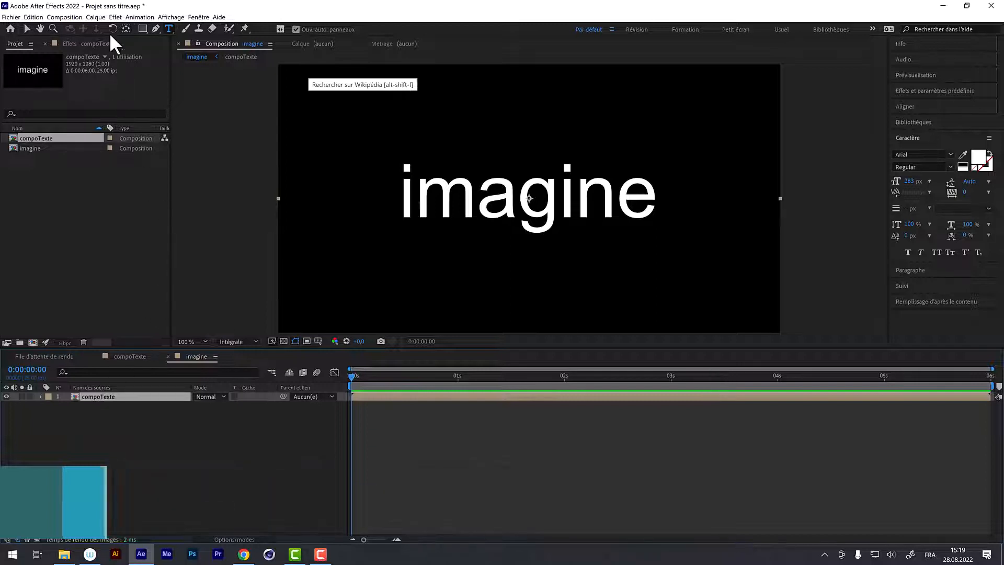
left_click(114, 16)
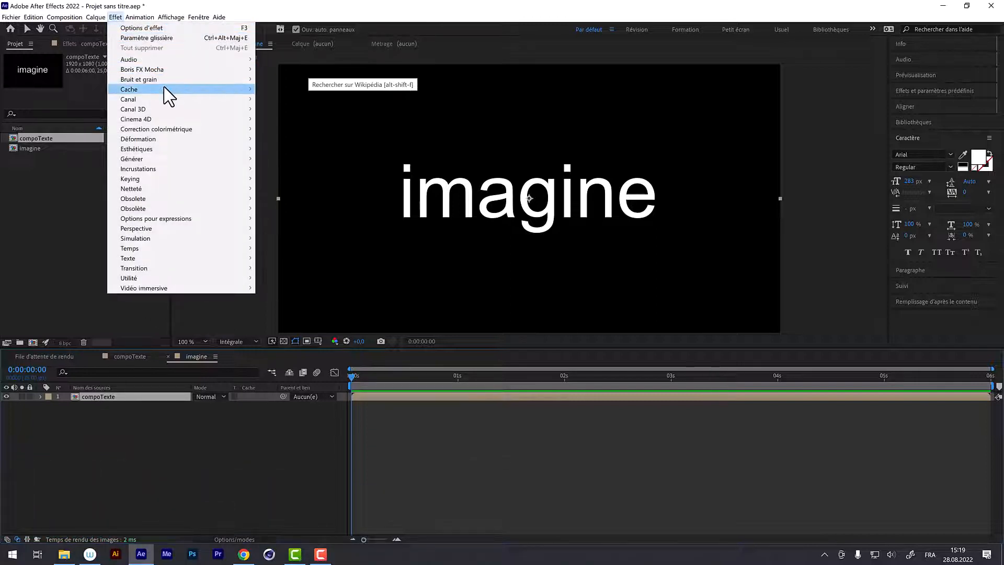
mouse_move(166, 89)
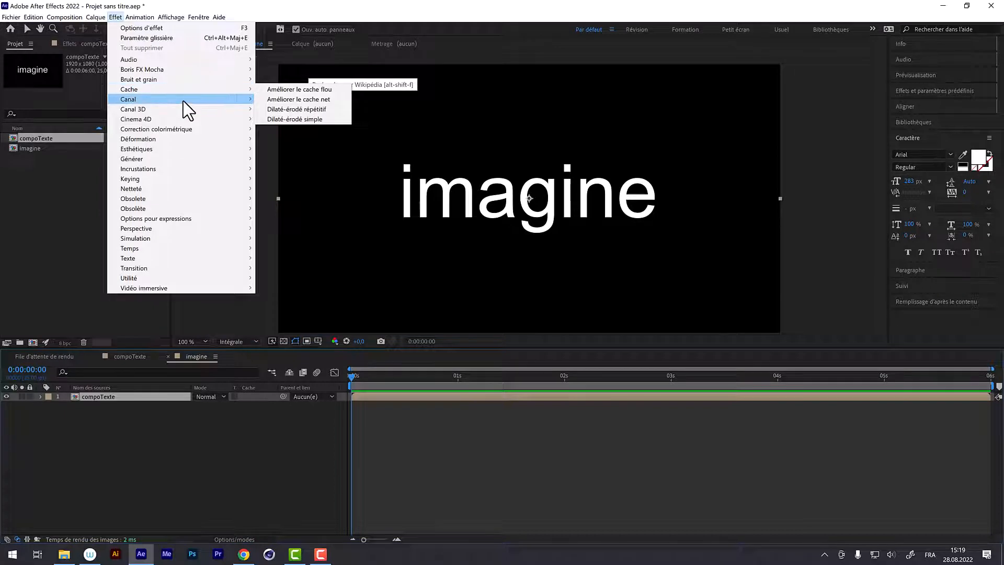
left_click(304, 138)
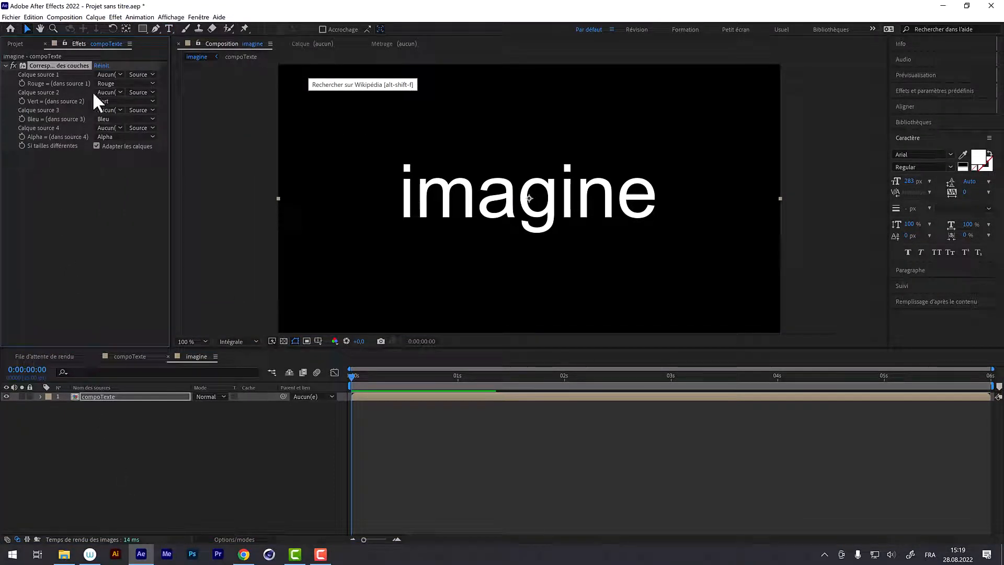
- Set both the green and blue channel sources of the compoTexte layer's channel effect to Néant
left_click(106, 101)
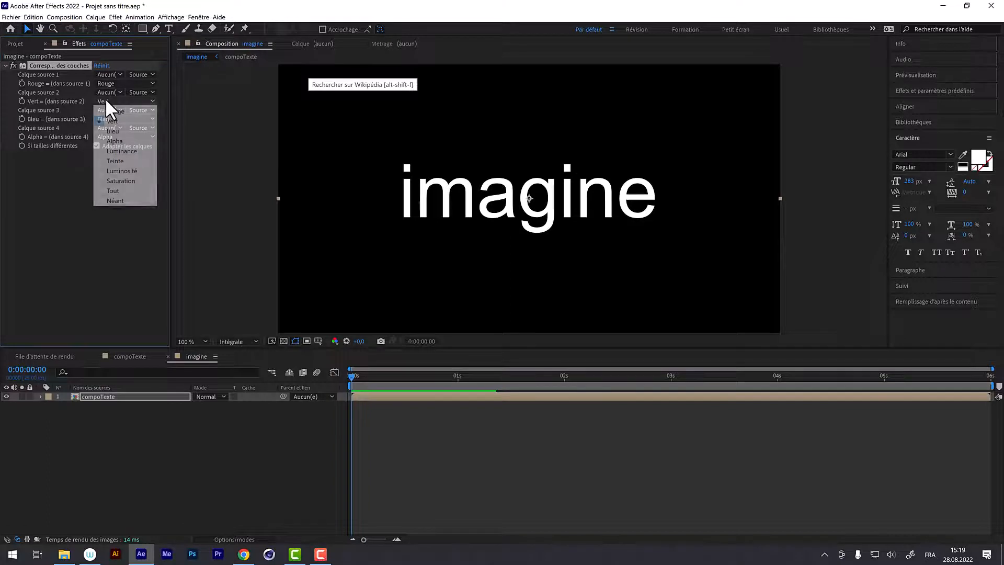
left_click(112, 197)
left_click(111, 136)
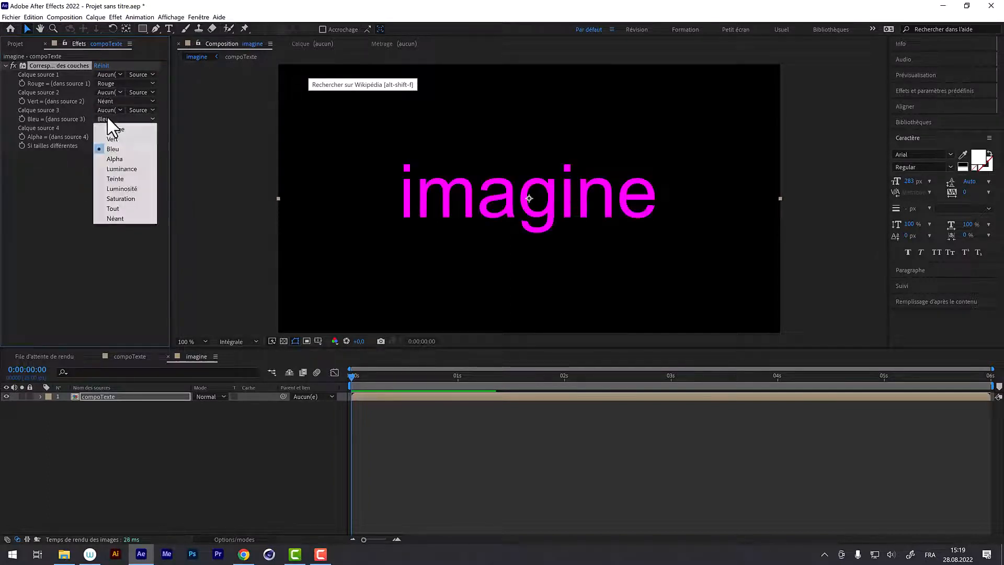
left_click(117, 217)
- Rename the compoTexte layer "compoTexte-rouge" and duplicate it twice
left_click(71, 409)
left_click(87, 393)
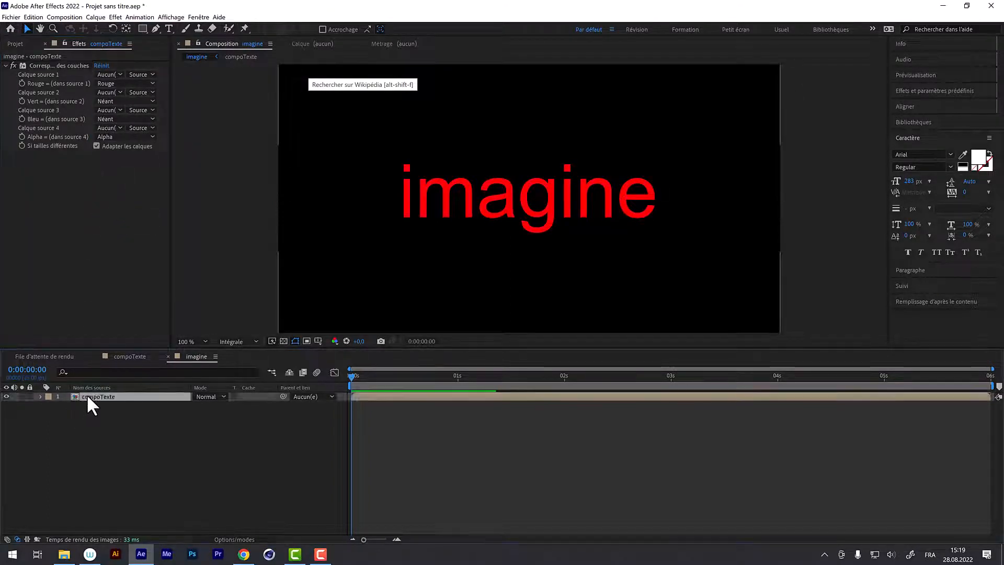
key("Return")
key("End")
type("-rouge")
key("Return")
key("ctrl+d")
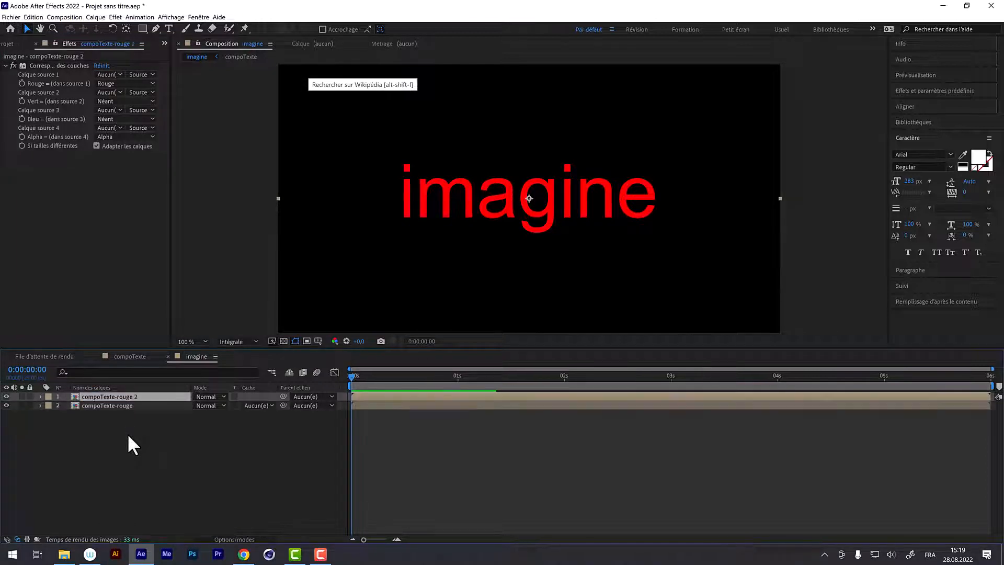
key("ctrl+d")
- Rename the middle copy of the red layer "compoTexte-vert"
left_click(130, 404)
key("Return")
key("End")
key("BackSpace")
key("BackSpace")
key("BackSpace")
key("BackSpace")
key("BackSpace")
key("BackSpace")
key("BackSpace")
type("vert")
key("Return")
- Rename the uppermost copy of the red layer "compoTexte-bleu"
left_click(153, 395)
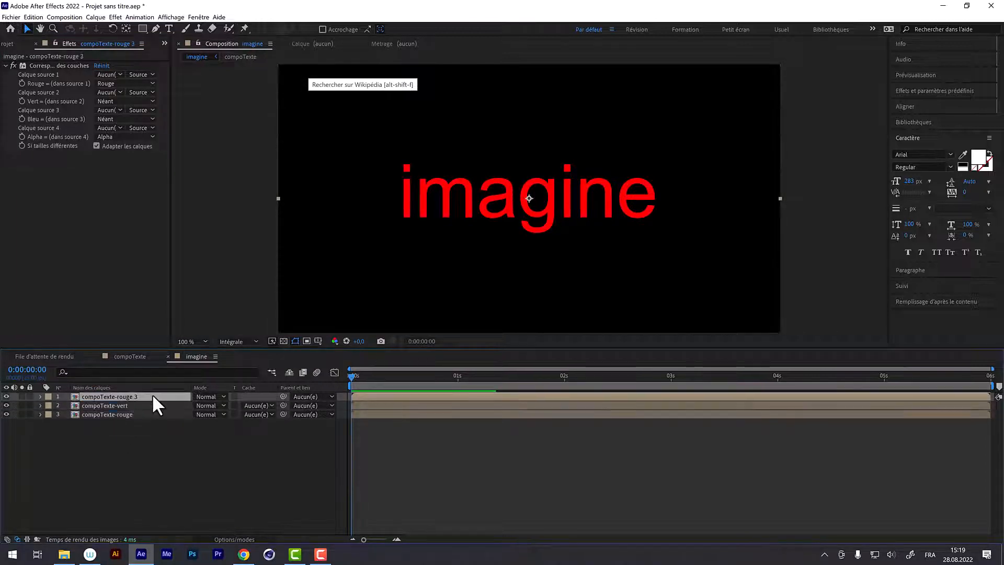
key("Return")
key("End")
key("BackSpace")
key("BackSpace")
key("BackSpace")
key("BackSpace")
key("BackSpace")
key("BackSpace")
key("BackSpace")
type("bleu")
key("Return")
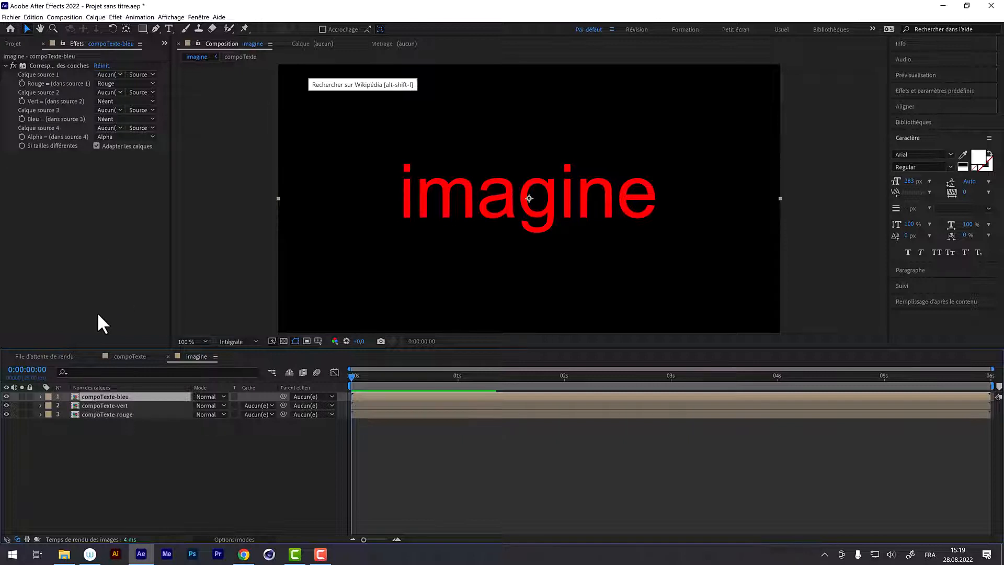
- In the compoTexte-vert layer's channel effect, set the red source to Néant and the green source to Vert
left_click(104, 406)
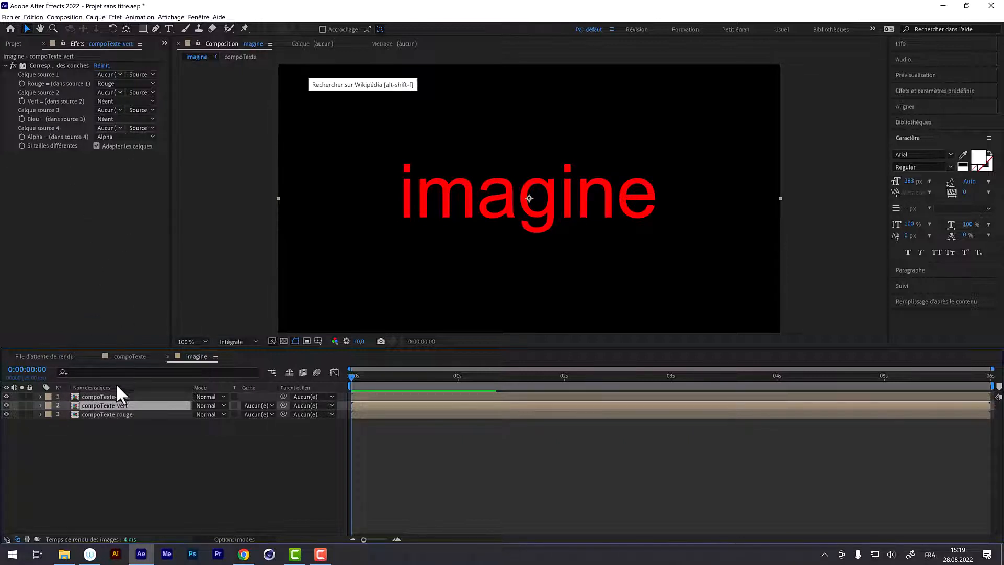
left_click(109, 83)
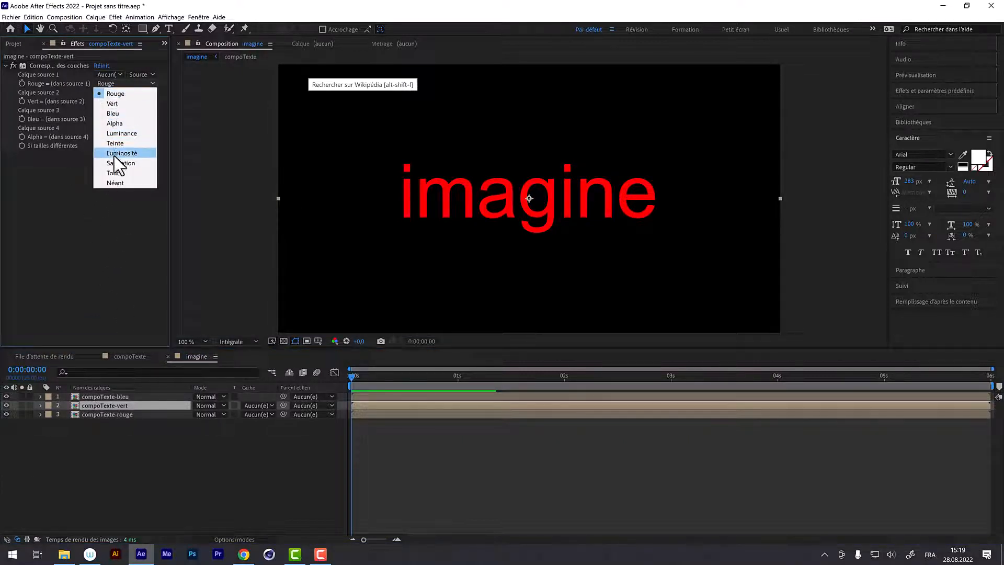
left_click(116, 183)
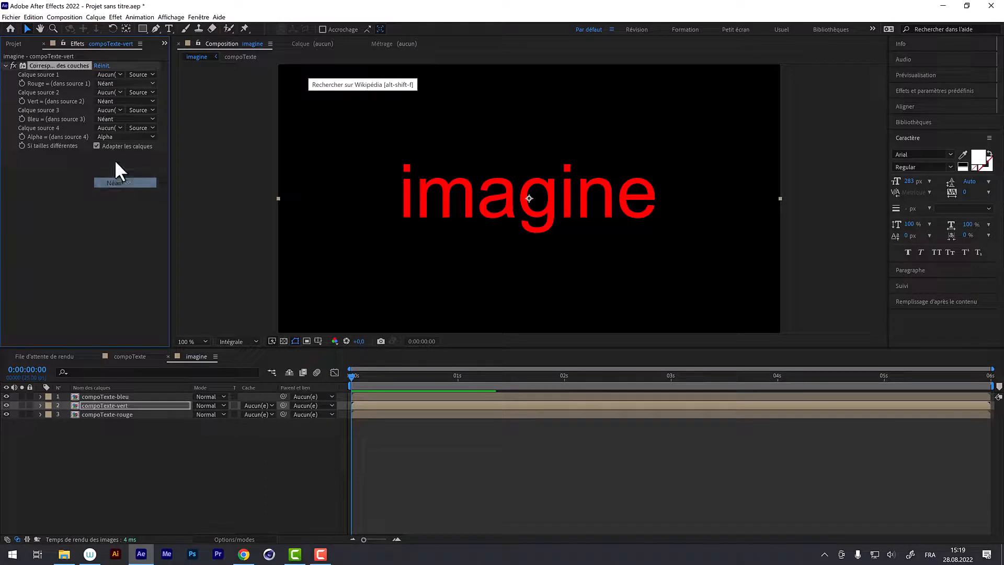
left_click(100, 102)
left_click(123, 118)
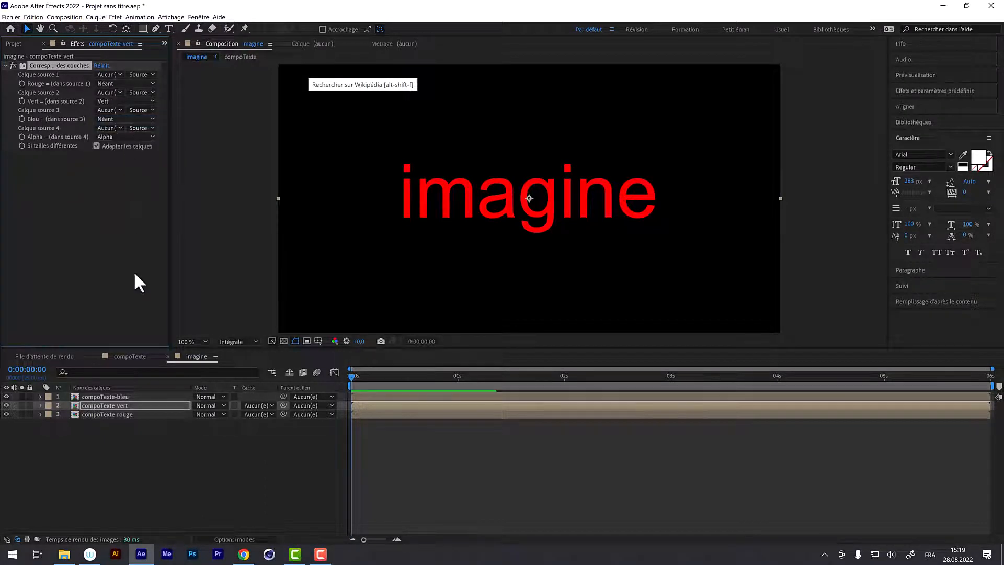
- In the compoTexte-bleu layer's channel effect, set the red source to Néant and the blue source to Bleu
left_click(121, 396)
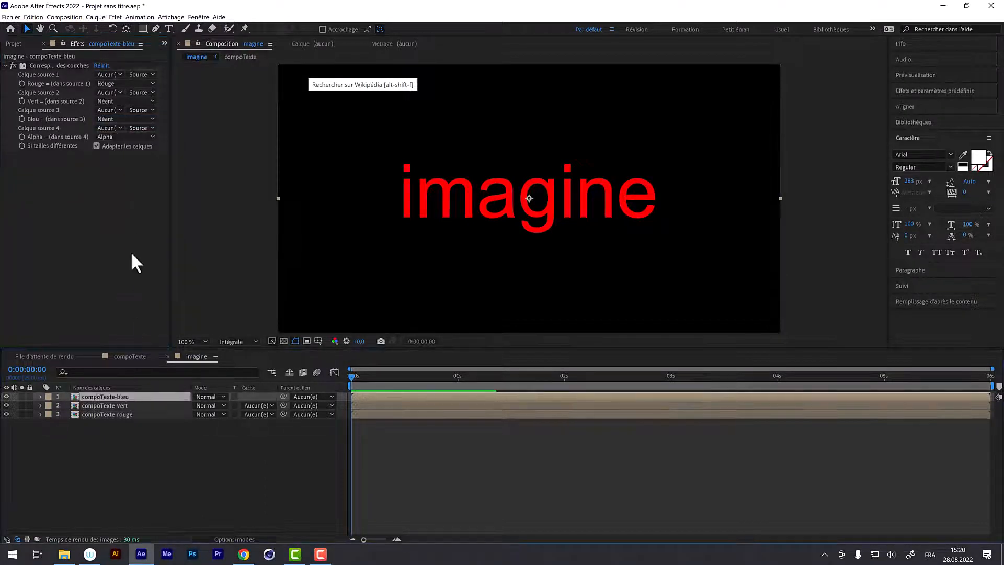
left_click(107, 83)
left_click(120, 180)
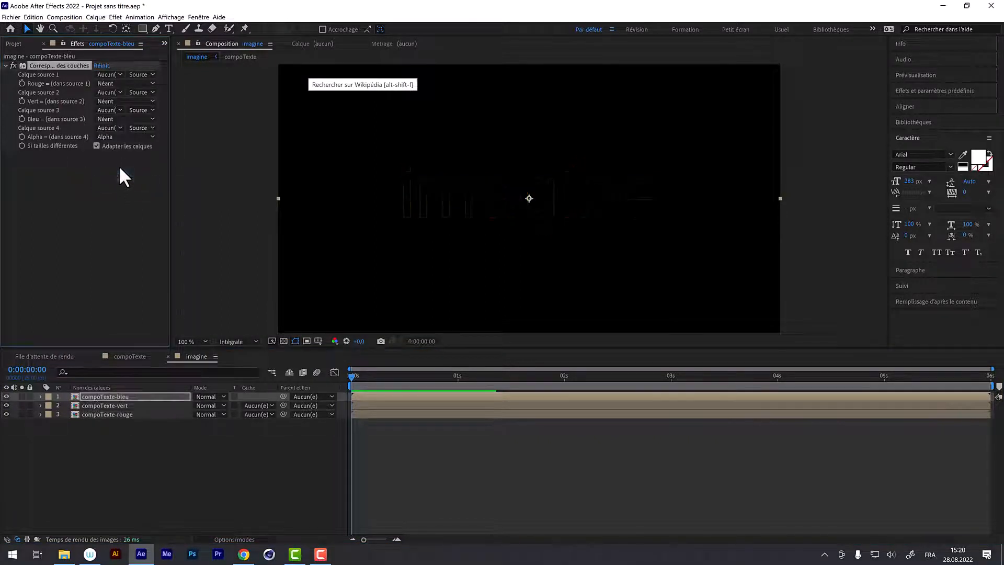
left_click(104, 126)
left_click(106, 119)
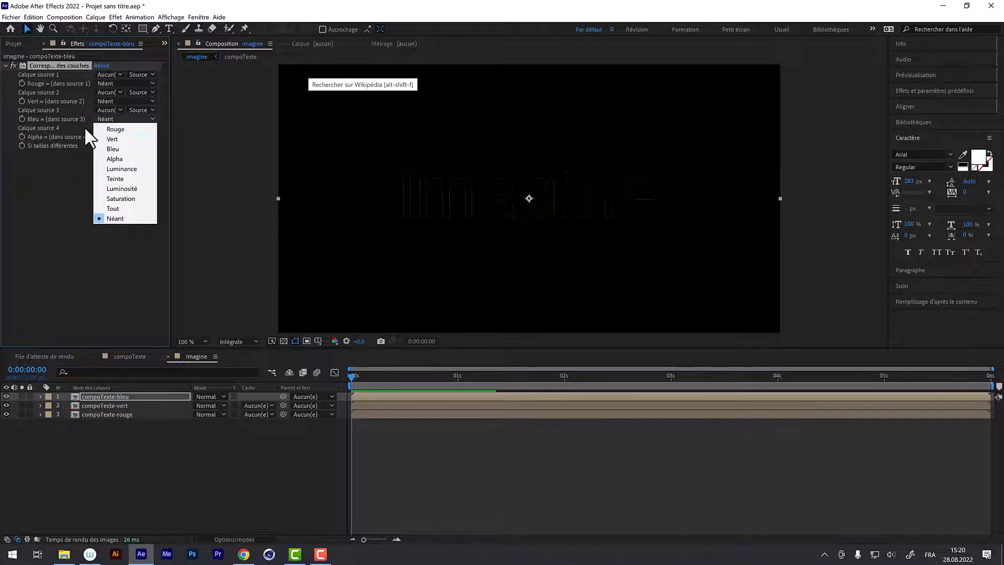
left_click(112, 149)
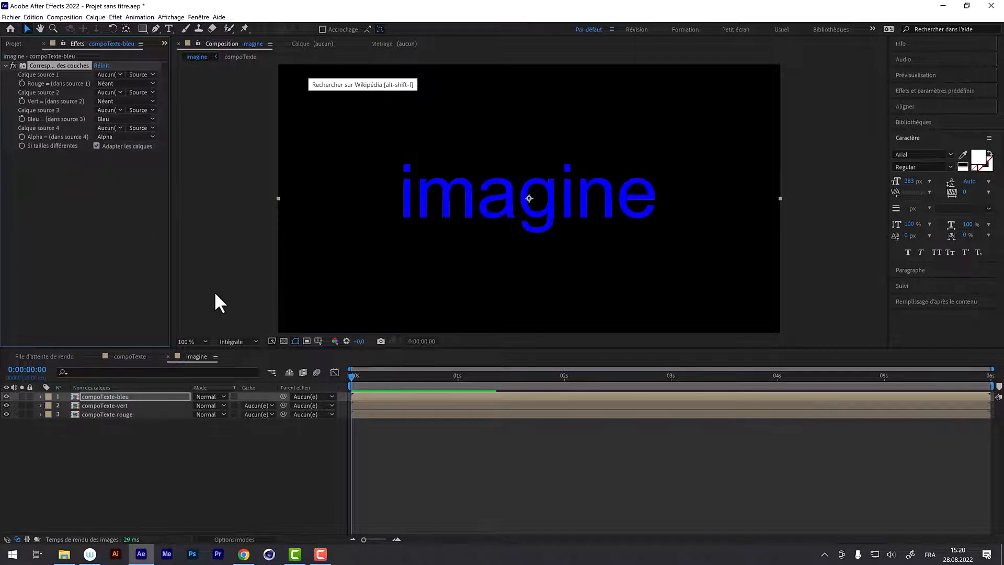
- Check the colour of each channel layer by temporarily hiding the compoTexte-bleu and compoTexte-vert layers
left_click(63, 396)
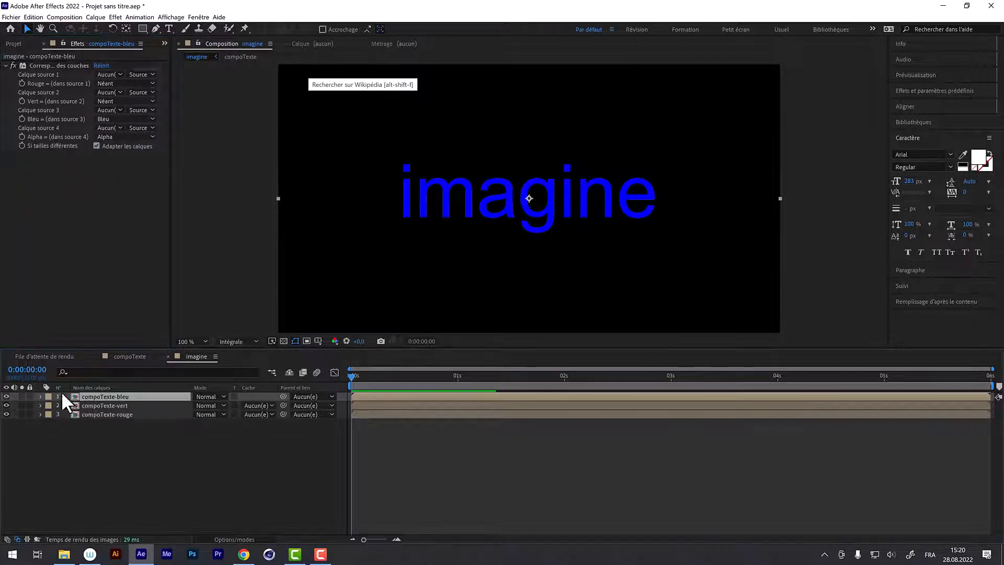
left_click(6, 396)
left_click(6, 405)
left_click(7, 405)
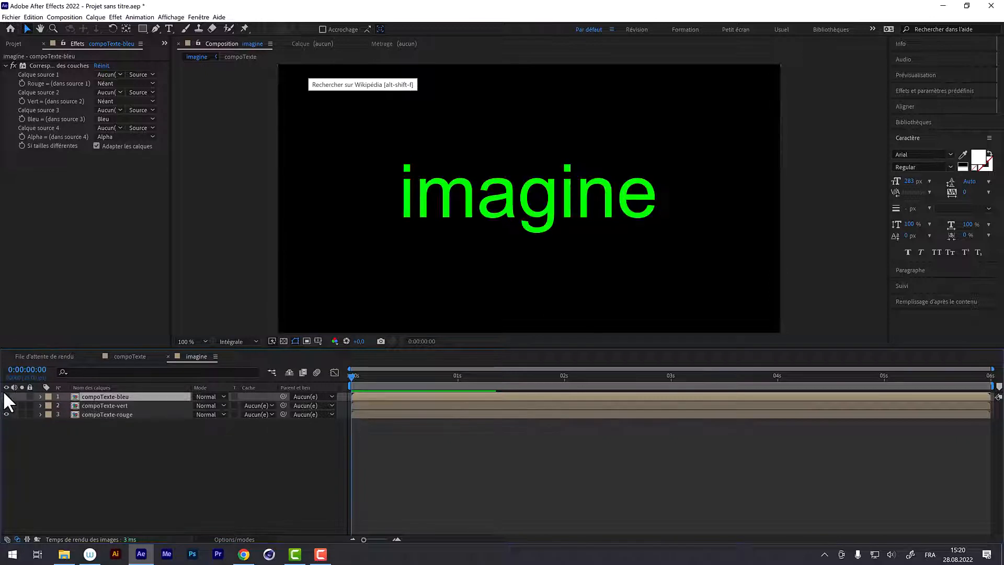
left_click(7, 397)
- Set the blending mode of all three channel layers to Ecran
left_click(95, 406)
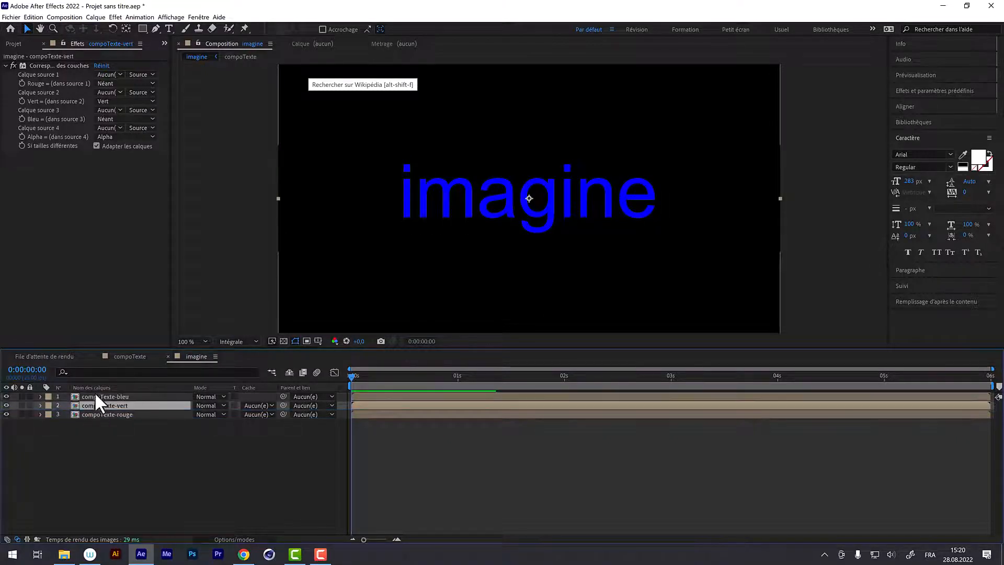
left_click(96, 396)
left_click(97, 414, "shift")
left_click(208, 403)
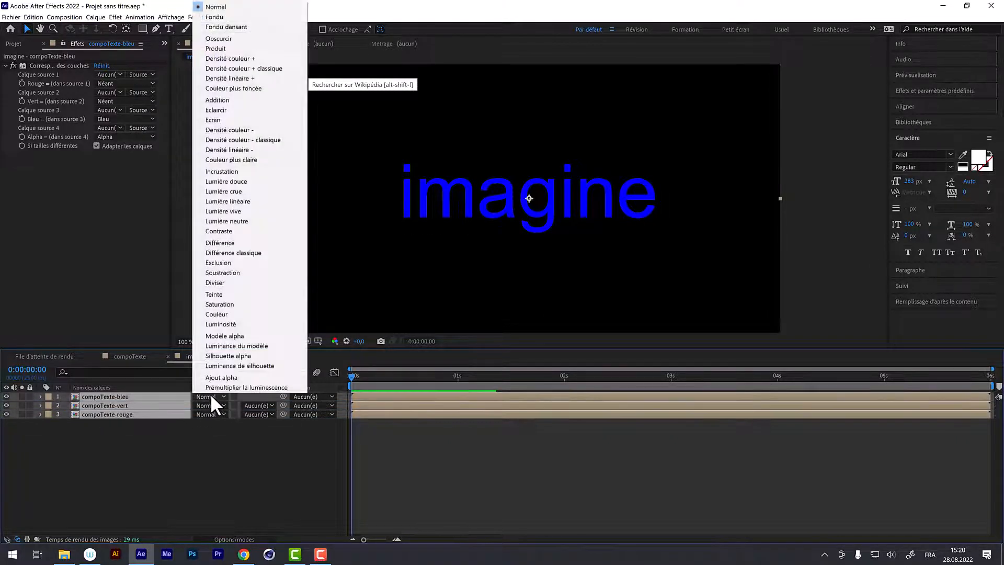
left_click(230, 120)
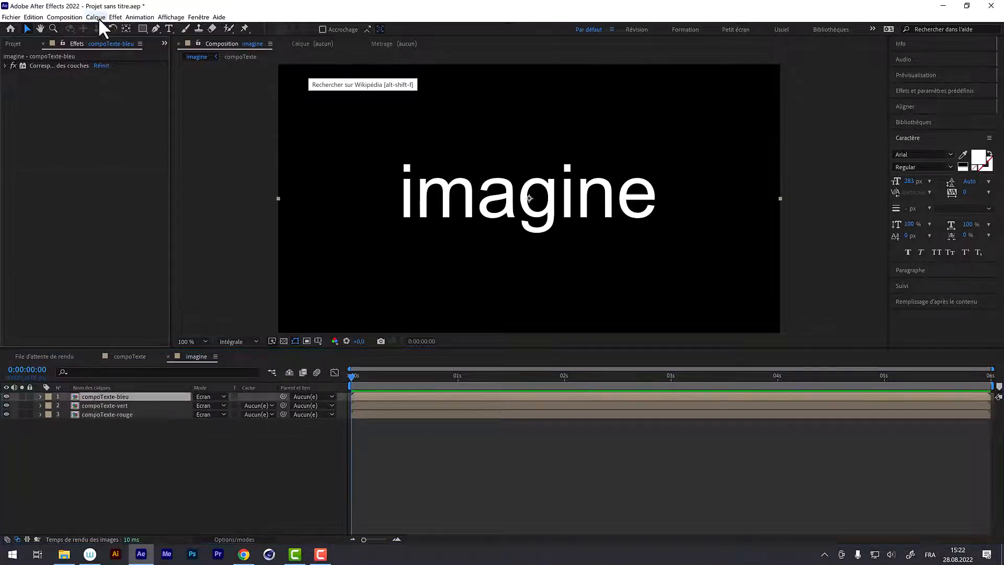
- Add a null object to the imagine composition and rename it "ctrl-glitch"
left_click(96, 17)
mouse_move(115, 29)
left_click(312, 67)
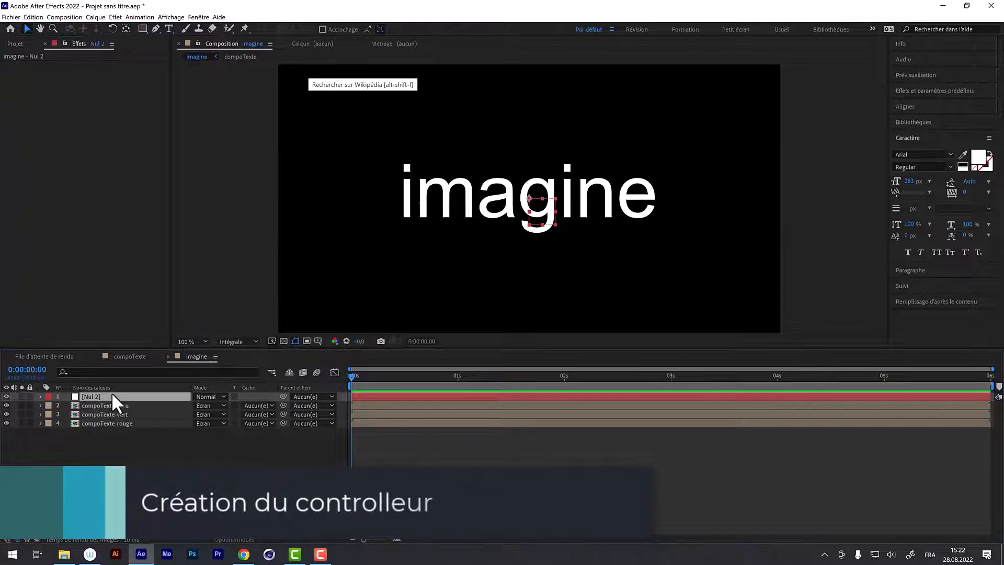
key("Return")
type("ctrl-glitch")
key("Return")
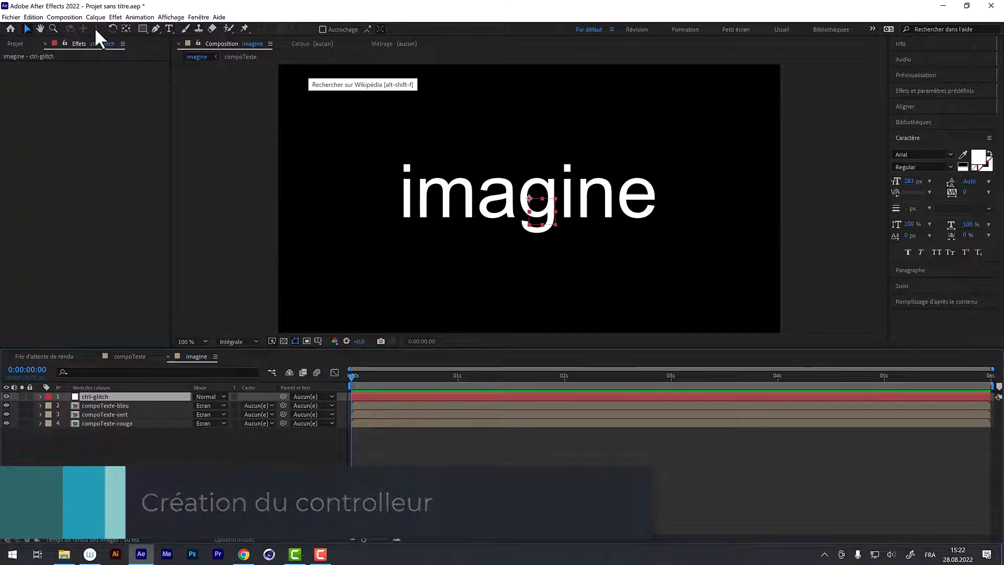
- Add a Paramètre glissière expression control to the ctrl-glitch null and rename it "deplacement horiz rvb"
left_click(111, 17)
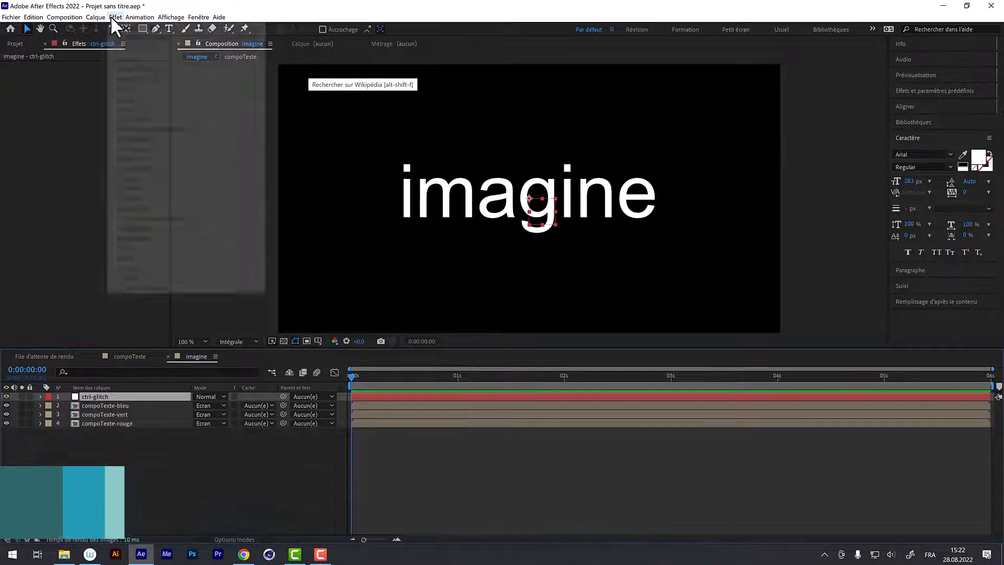
mouse_move(235, 219)
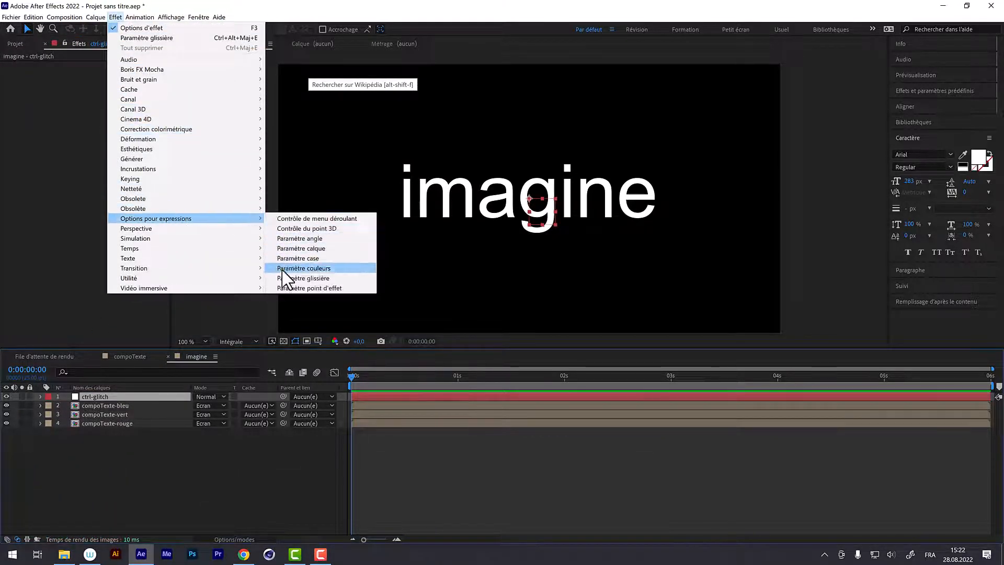
left_click(286, 279)
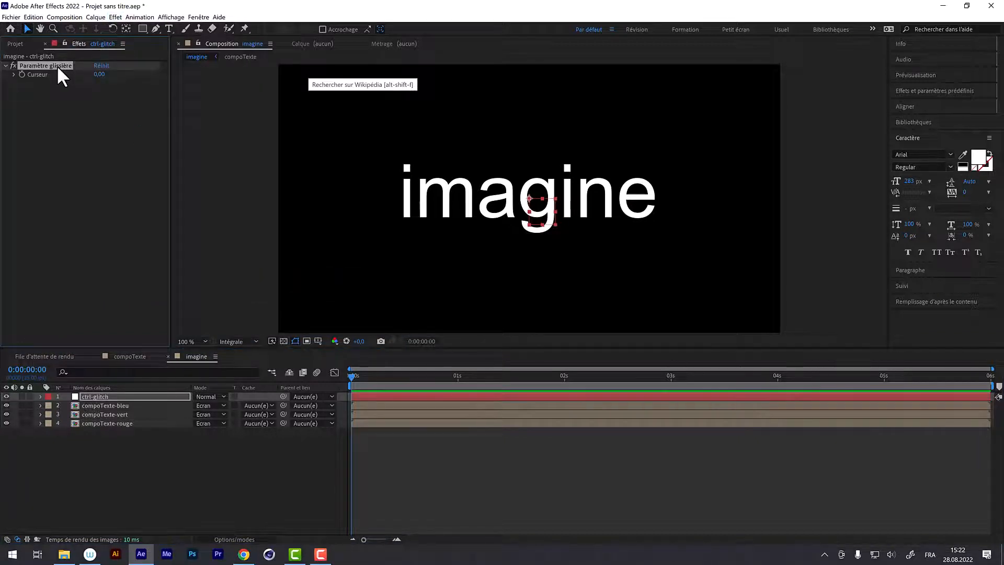
key("Return")
type("deplacement horiz rvb")
left_click(79, 95)
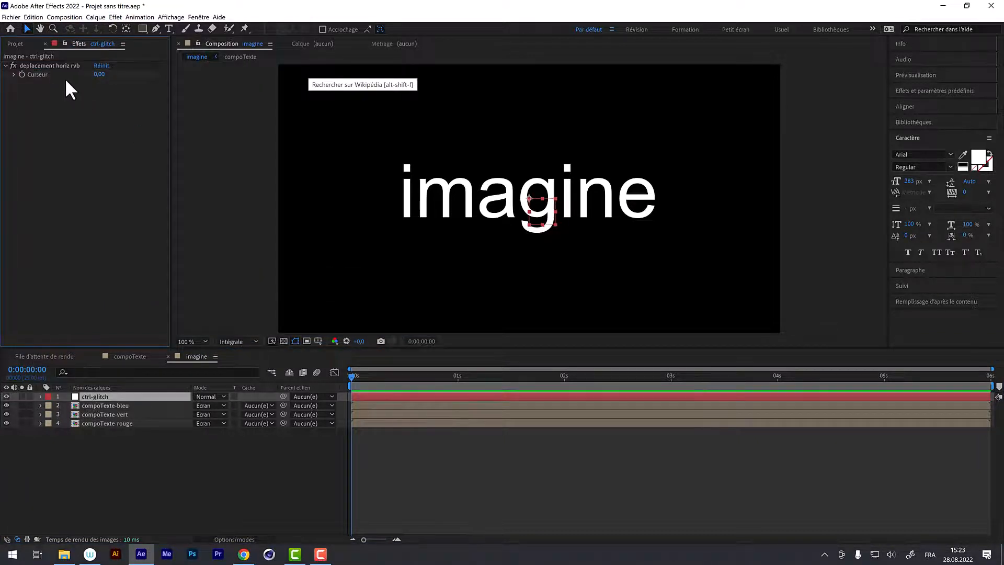
- Lock the effect controls on ctrl-glitch and separate the position dimensions of the compoTexte-bleu layer
left_click(92, 404)
key("p")
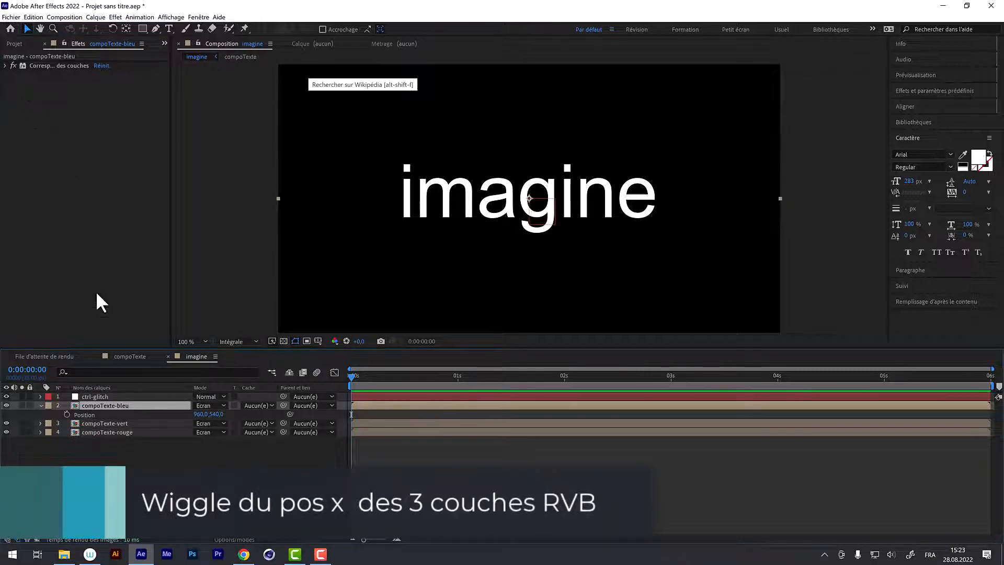
left_click(95, 397)
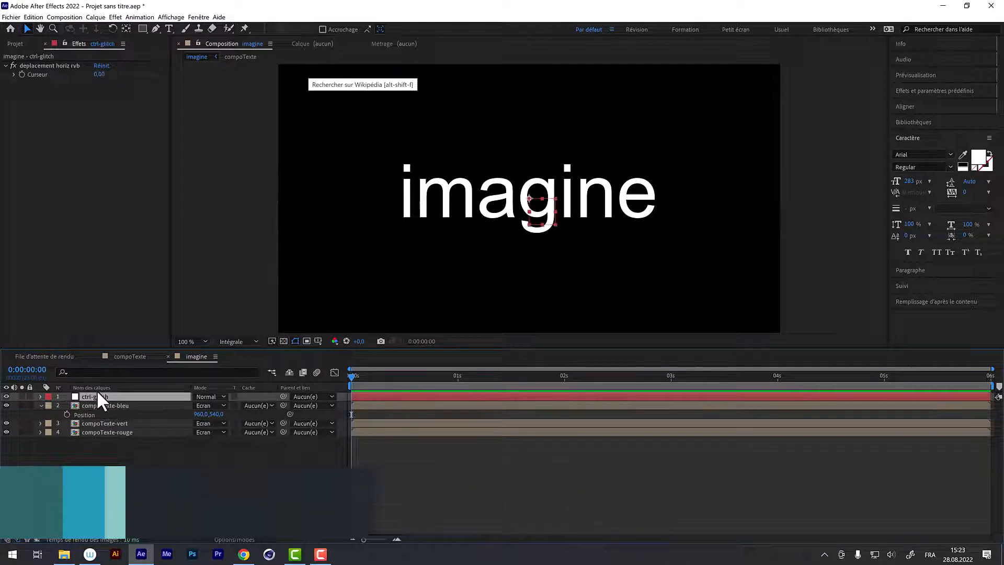
left_click(65, 42)
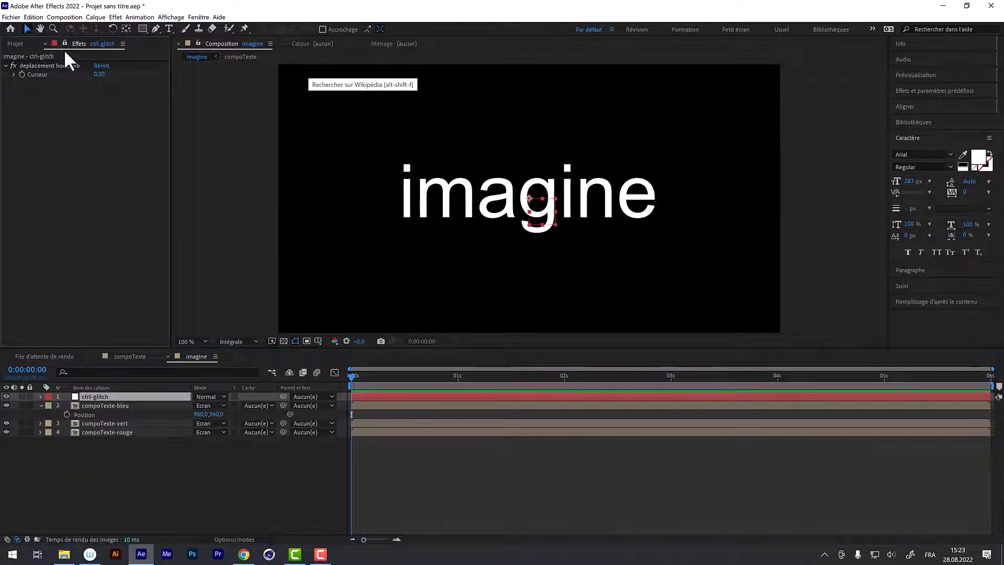
right_click(86, 414)
left_click(134, 306)
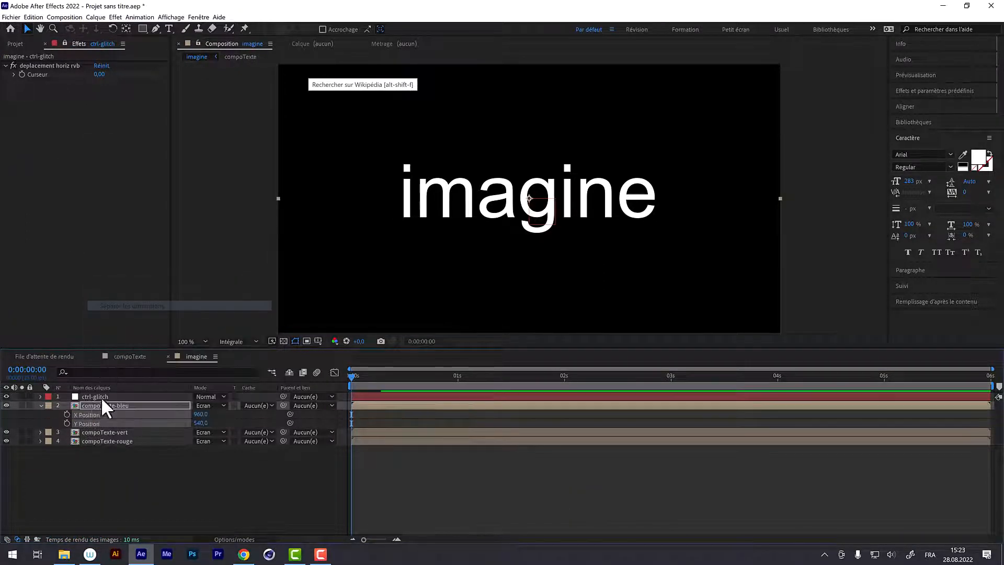
left_click(92, 414)
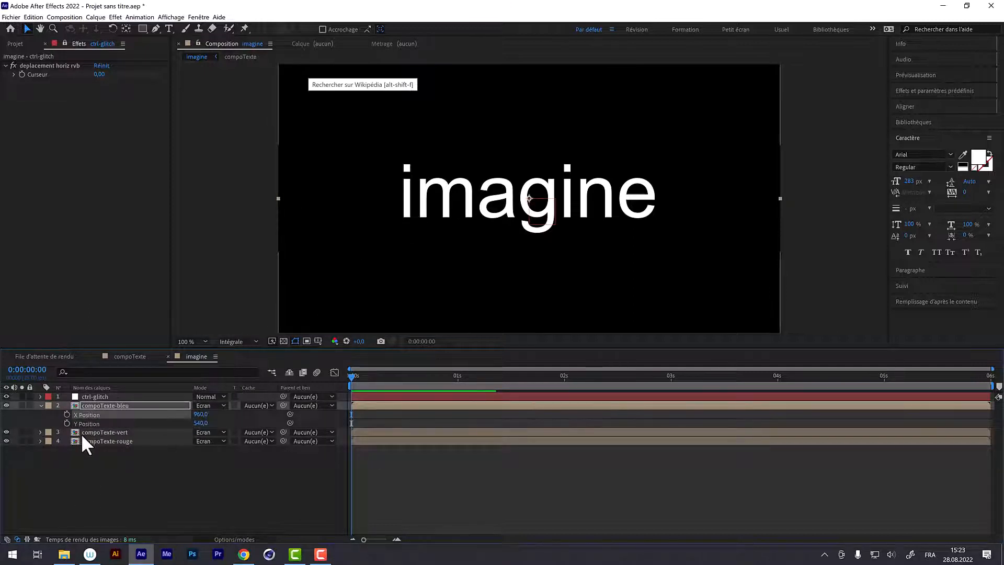
- Separate the position dimensions of the compoTexte-vert and compoTexte-rouge layers
left_click(98, 432)
left_click(98, 440, "shift")
key("p")
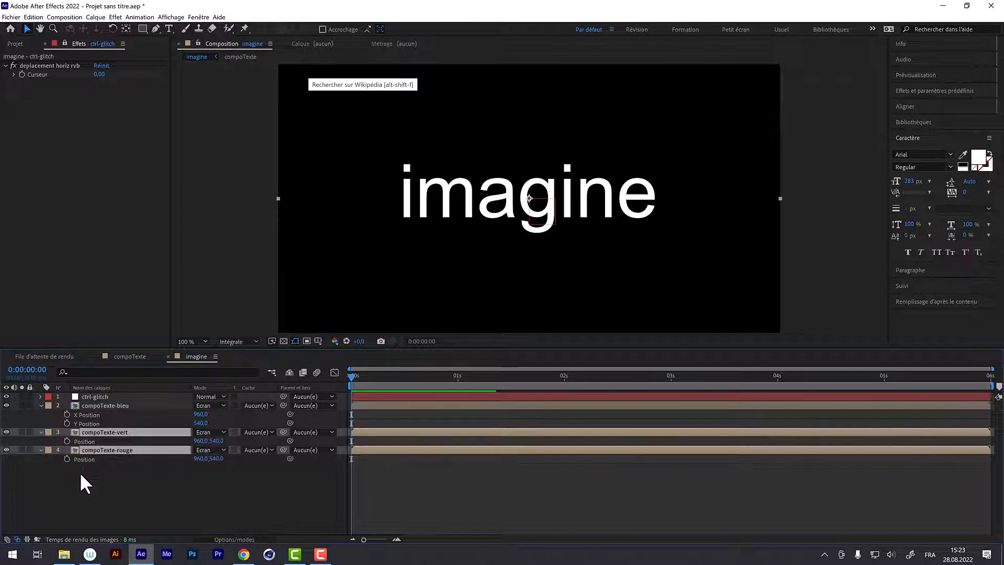
right_click(83, 441)
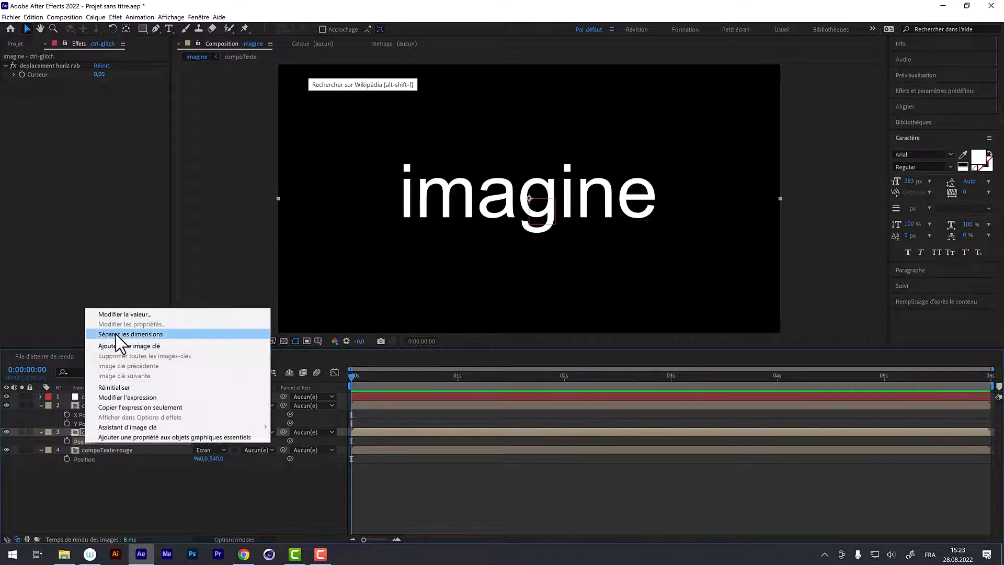
left_click(115, 334)
left_click(79, 463)
right_click(80, 466)
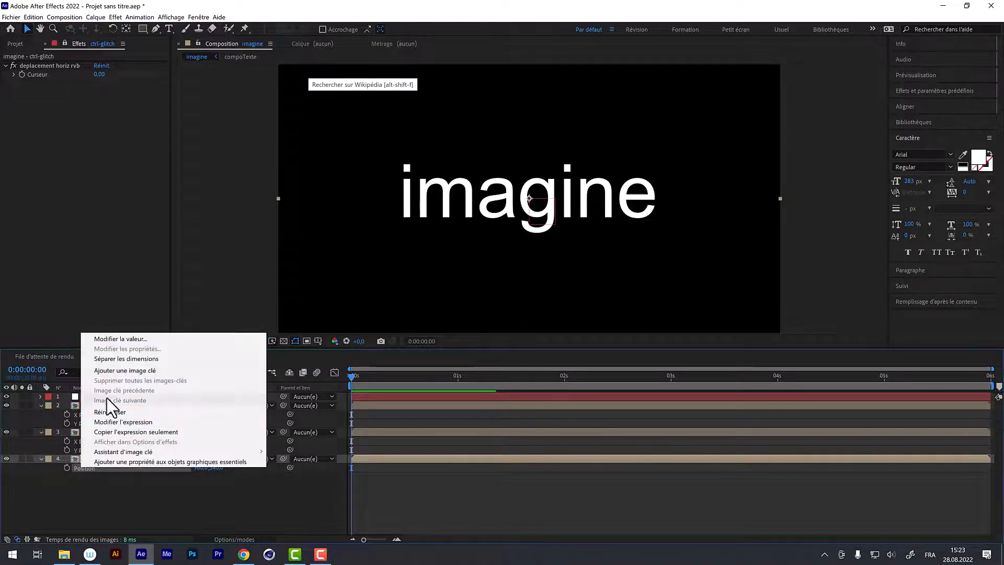
left_click(126, 358)
- Give compoTexte-bleu's X Position a wiggle expression with frequency 12 and its amplitude linked to the "deplacement horiz rvb" Curseur
left_click(93, 414)
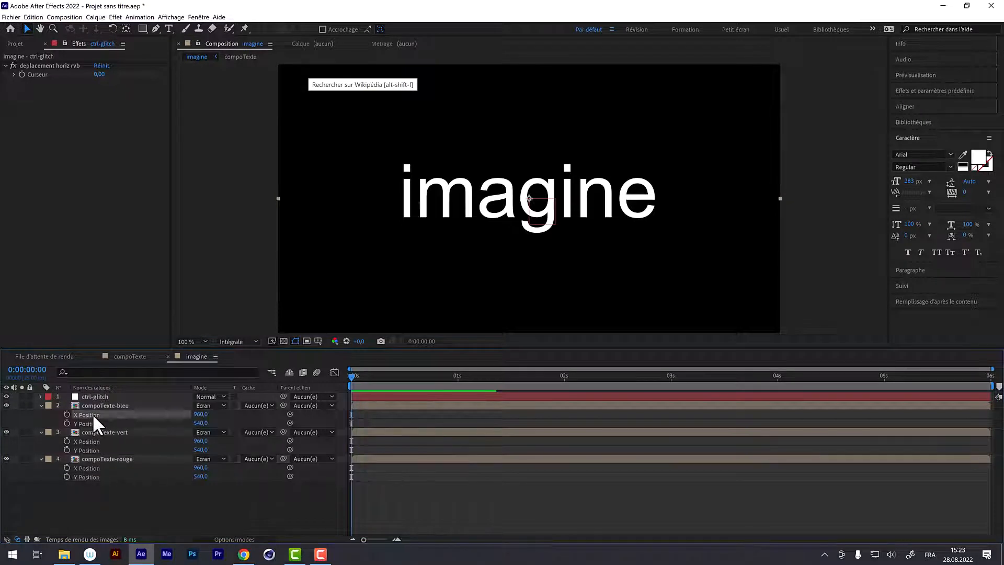
key("Return")
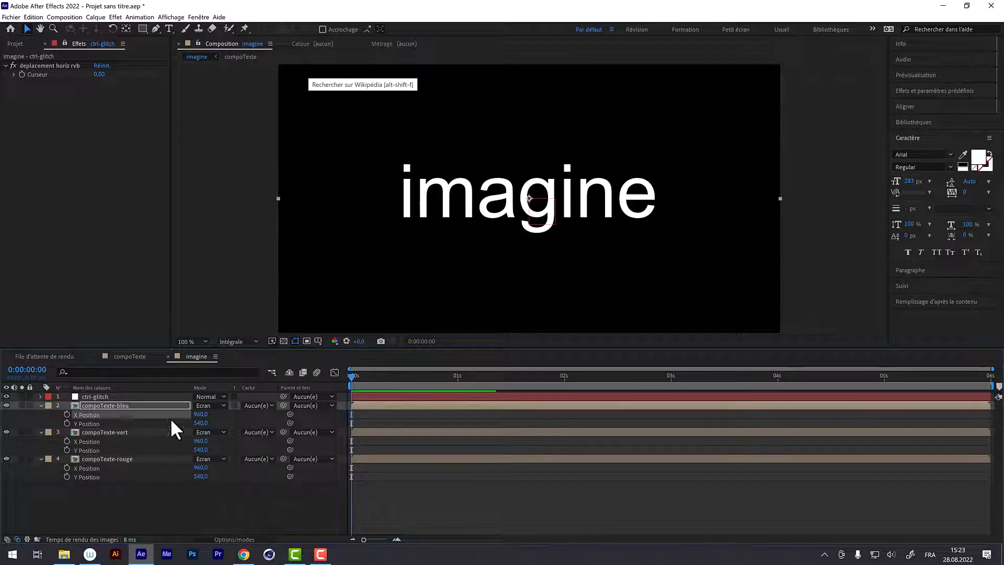
left_click(66, 413, "alt")
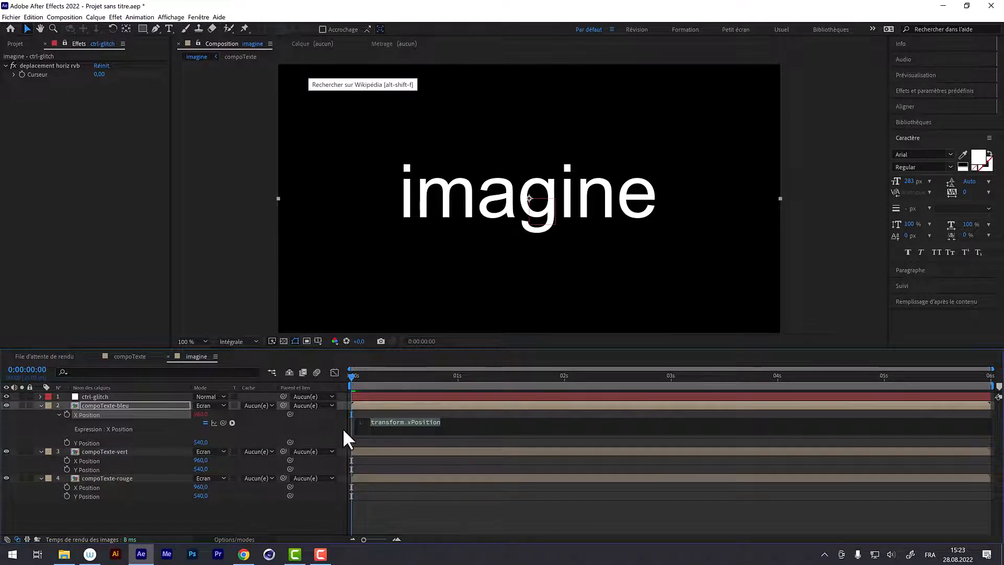
type("wiggle(12")
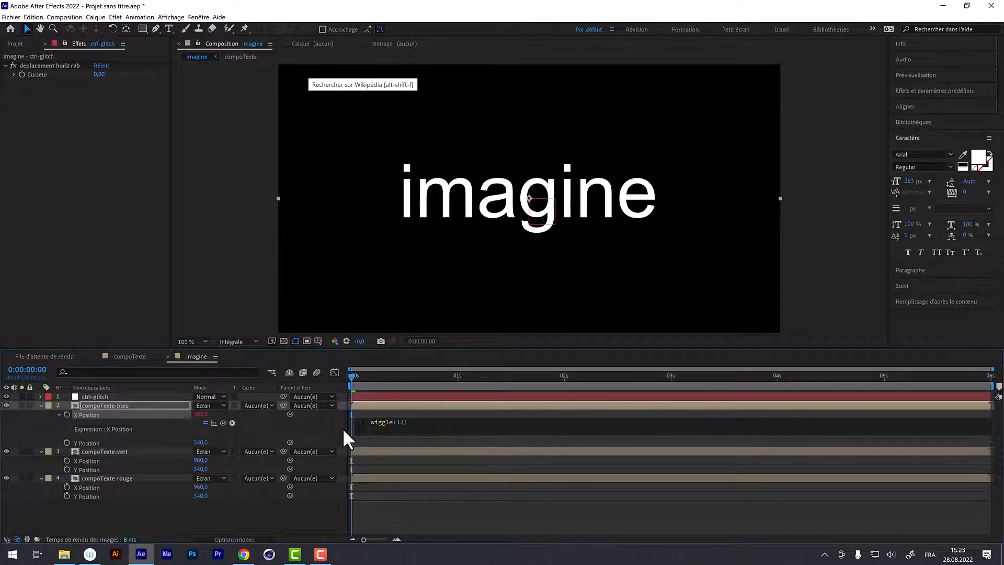
type(",")
left_click_drag(223, 422, 37, 72)
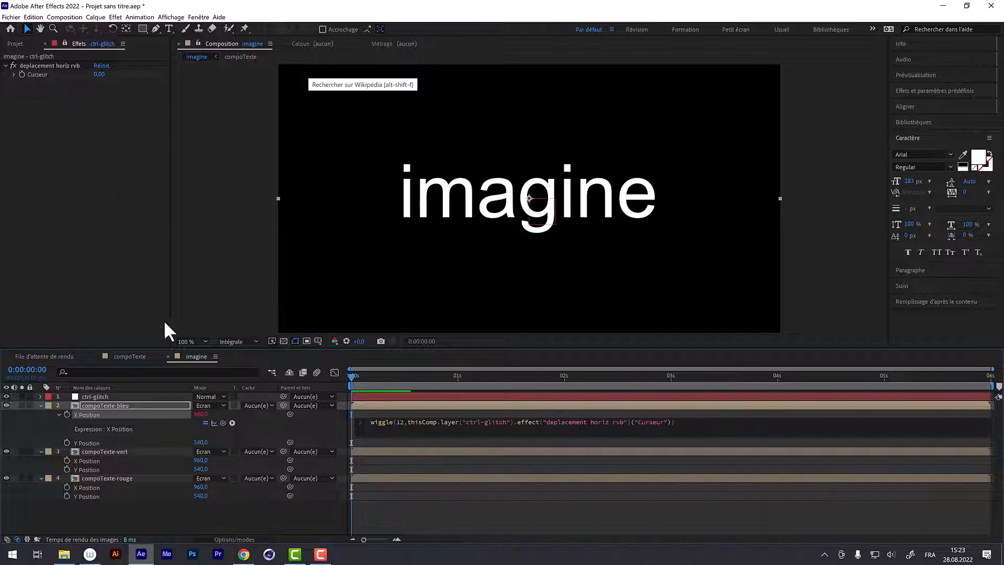
- Copy only the wiggle expression from compoTexte-bleu's X Position to the X Position of compoTexte-vert and compoTexte-rouge
right_click(91, 413)
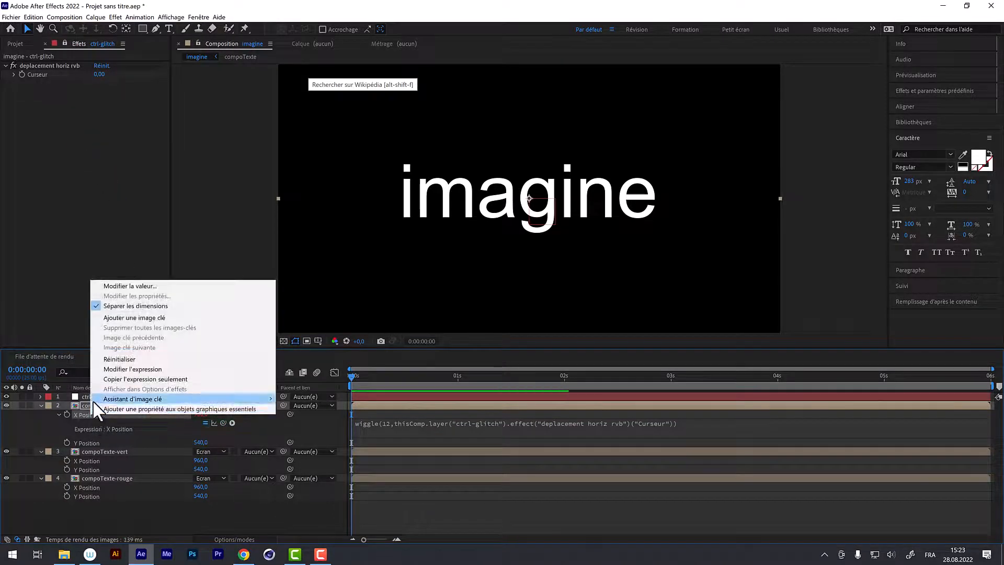
left_click(149, 378)
left_click(93, 461)
key("ctrl+v")
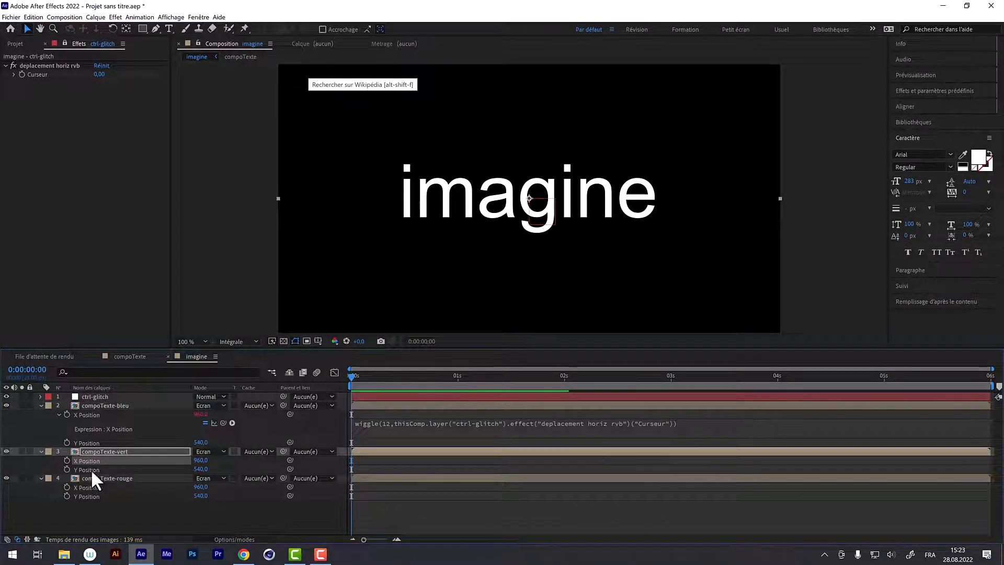
left_click(84, 486)
key("ctrl+v")
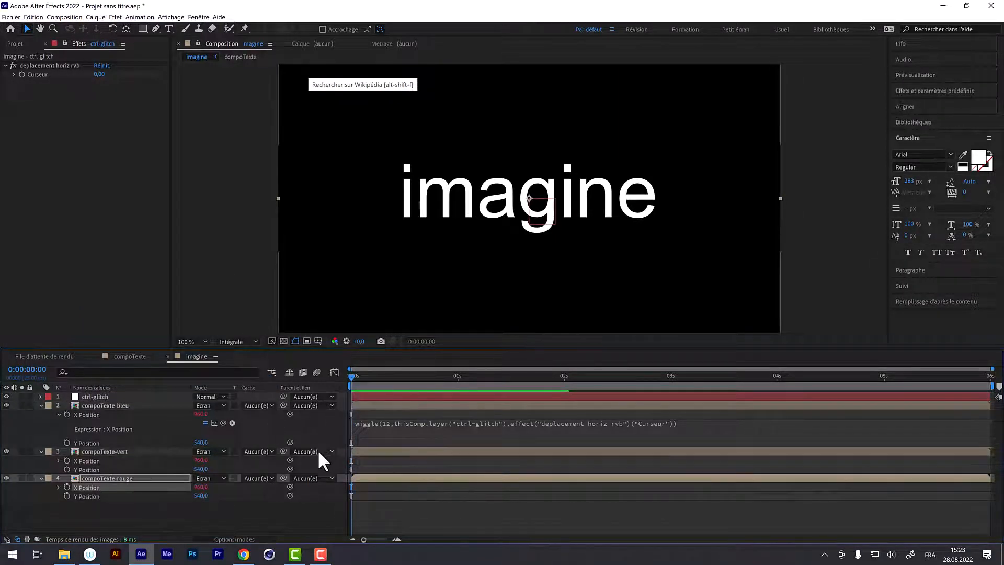
- Collapse the properties of the three channel layers in the timeline
left_click(92, 460)
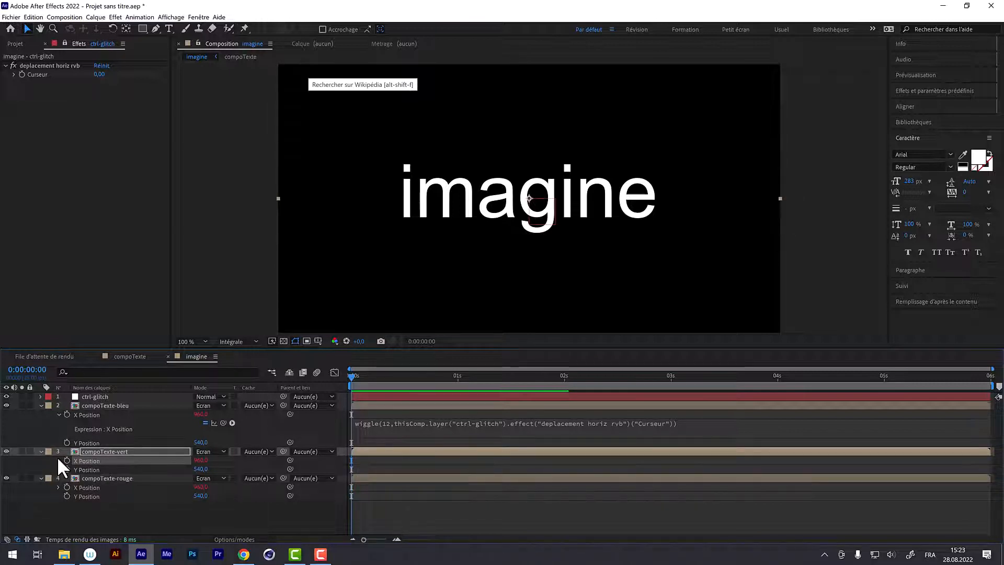
left_click(41, 404)
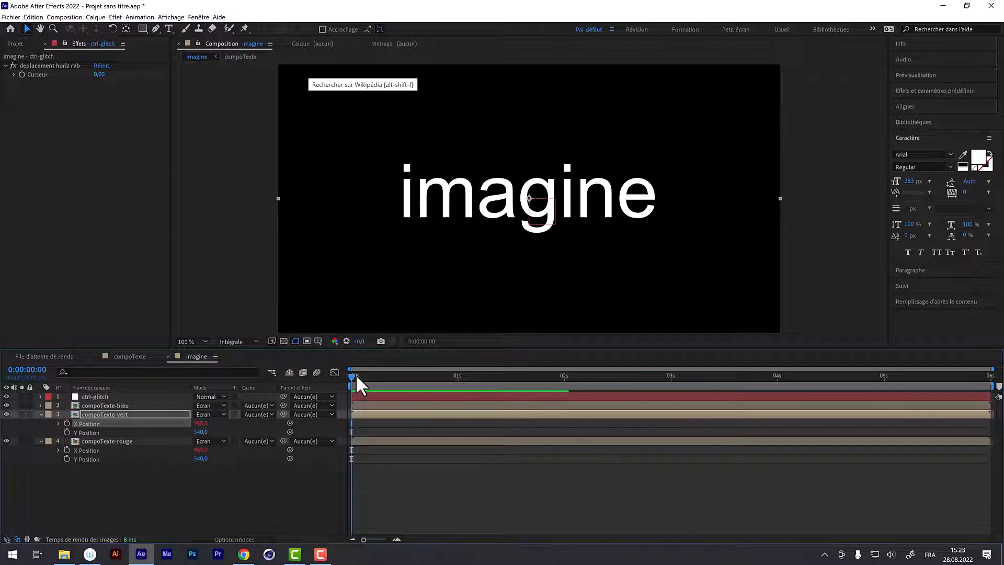
left_click_drag(355, 375, 284, 357)
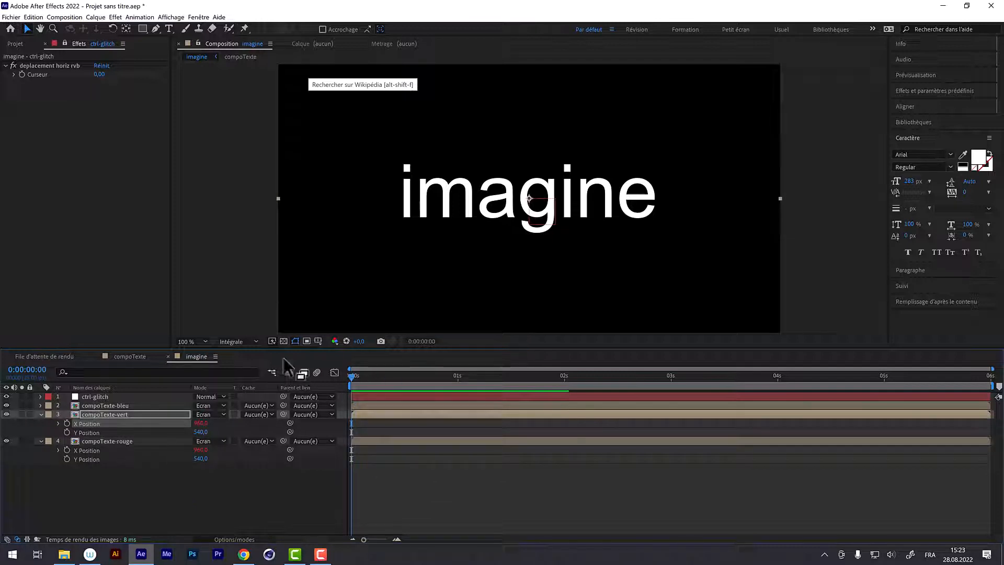
left_click(41, 414)
left_click(41, 423)
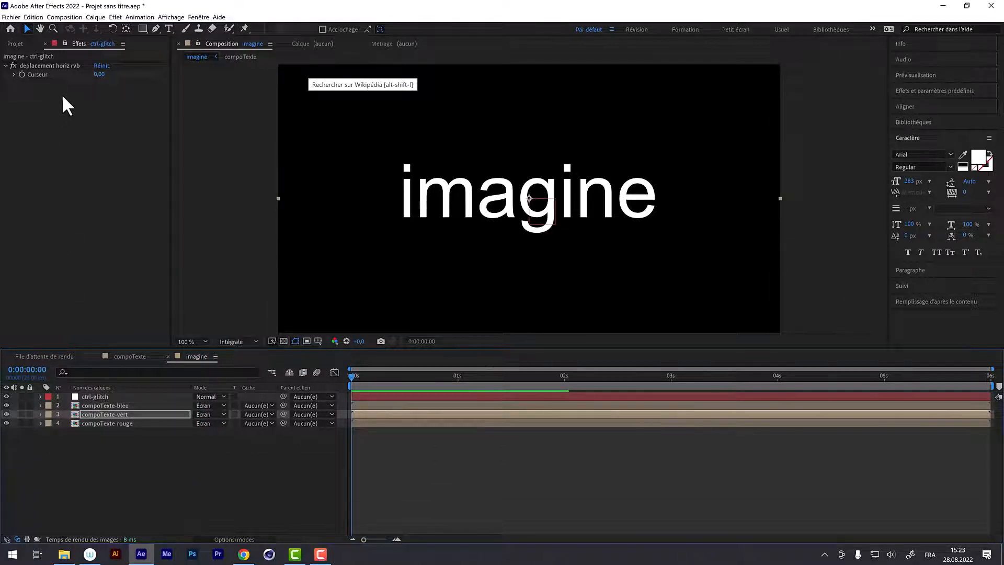
- Set the "deplacement horiz rvb" Curseur to 10 and preview the animation
left_click(99, 75)
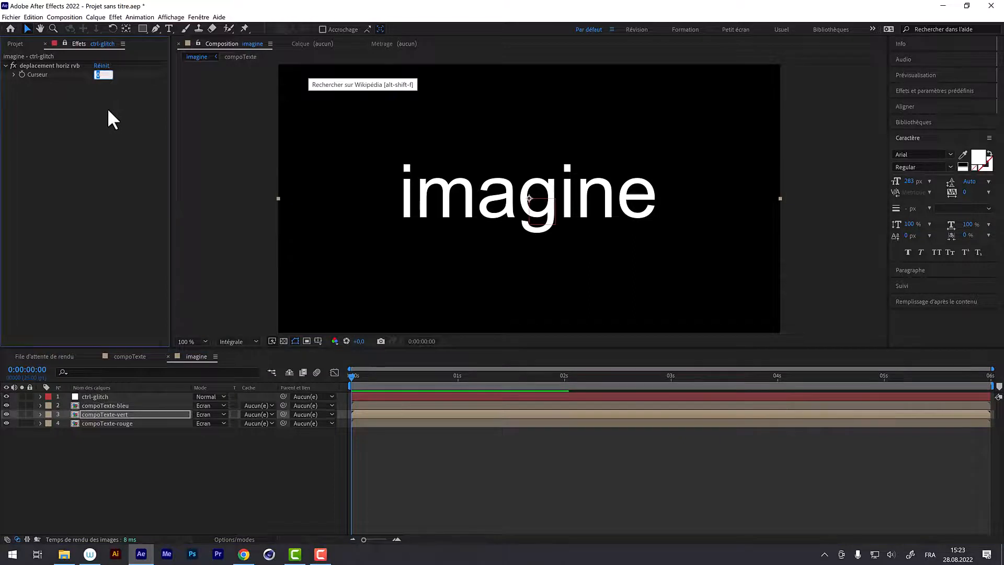
type("10")
key("Return")
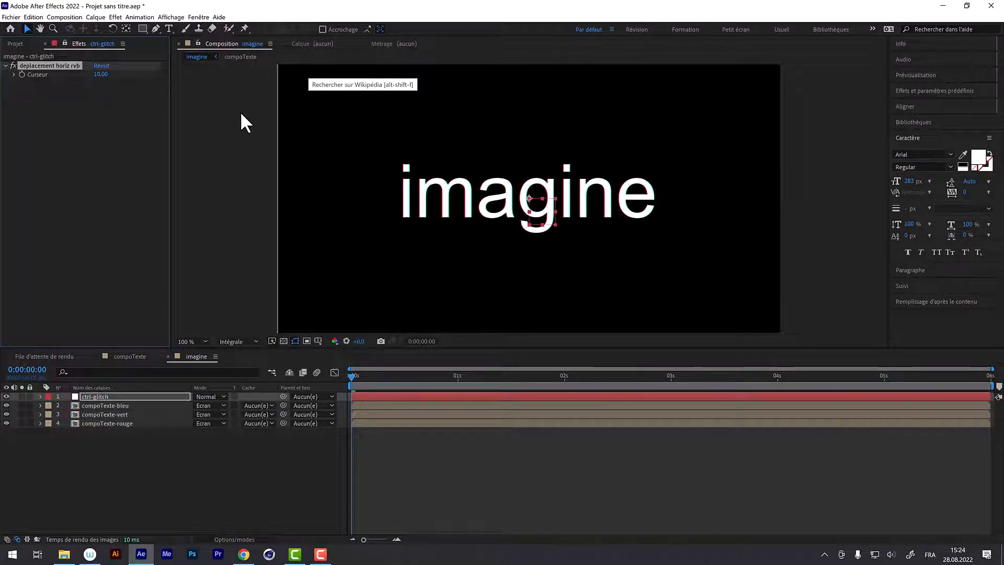
key("space")
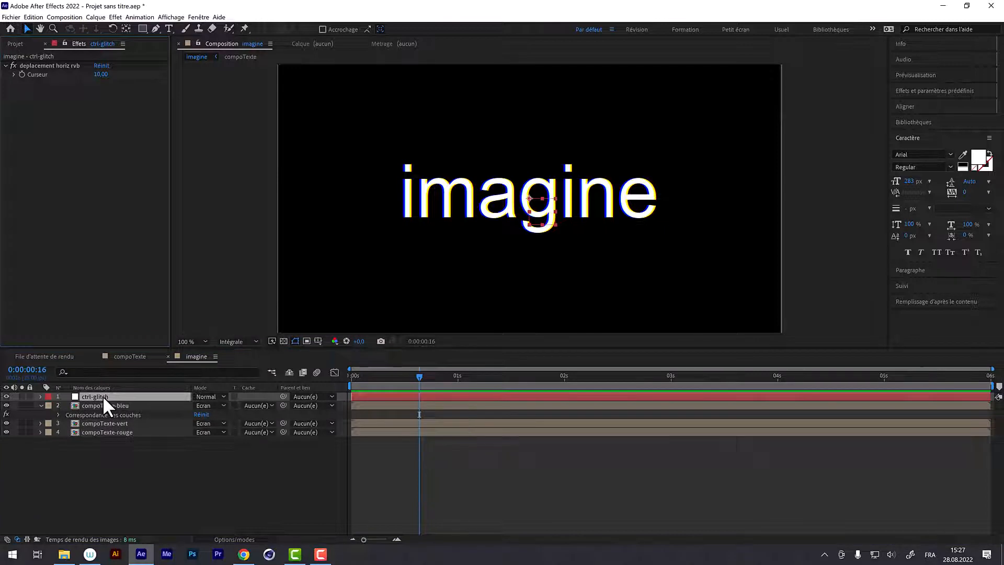
- Add a second Paramètre glissière control to ctrl-glitch and rename it "flou directionnel"
left_click(121, 16)
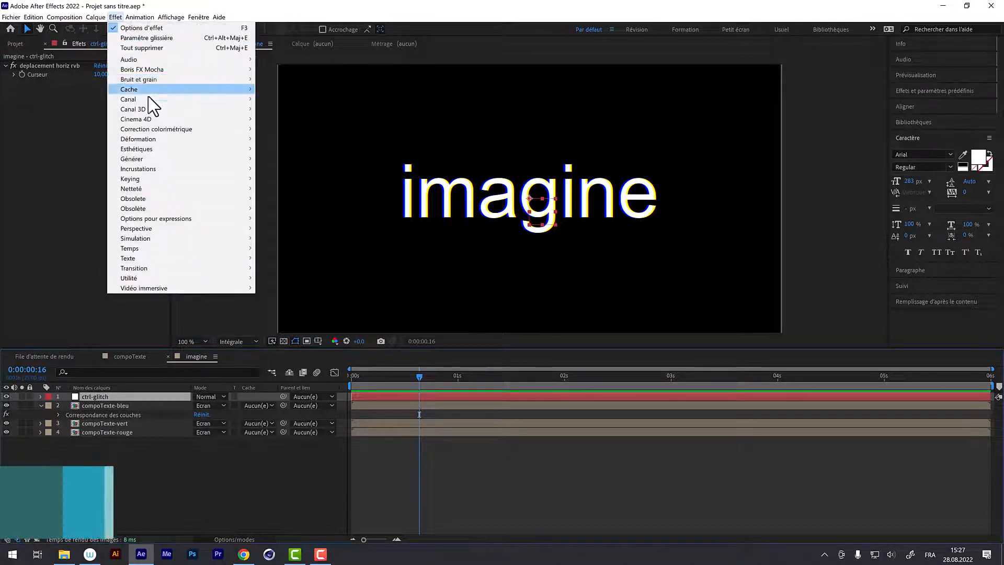
mouse_move(181, 220)
left_click(292, 279)
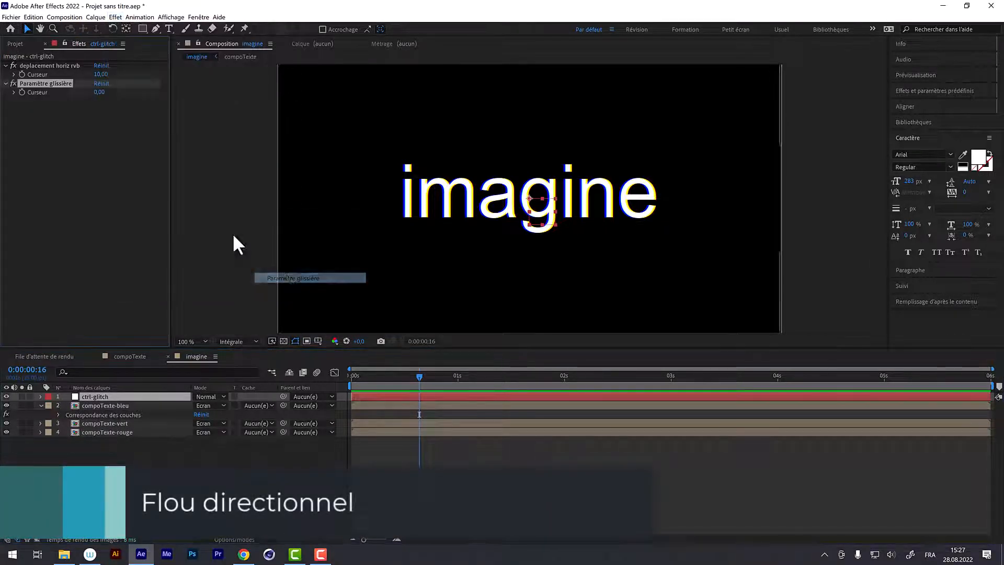
left_click(49, 83)
key("Return")
type("flou directionnel")
key("Return")
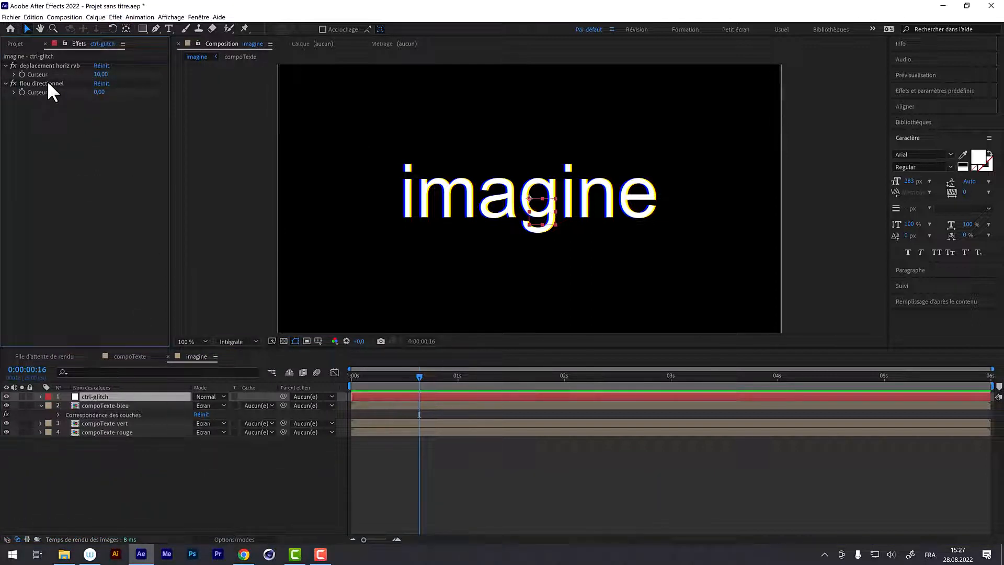
- Lock the effect controls on ctrl-glitch and apply the Flou directionnel effect to the compoTexte-bleu layer
left_click(64, 44)
left_click(41, 405)
left_click(90, 406)
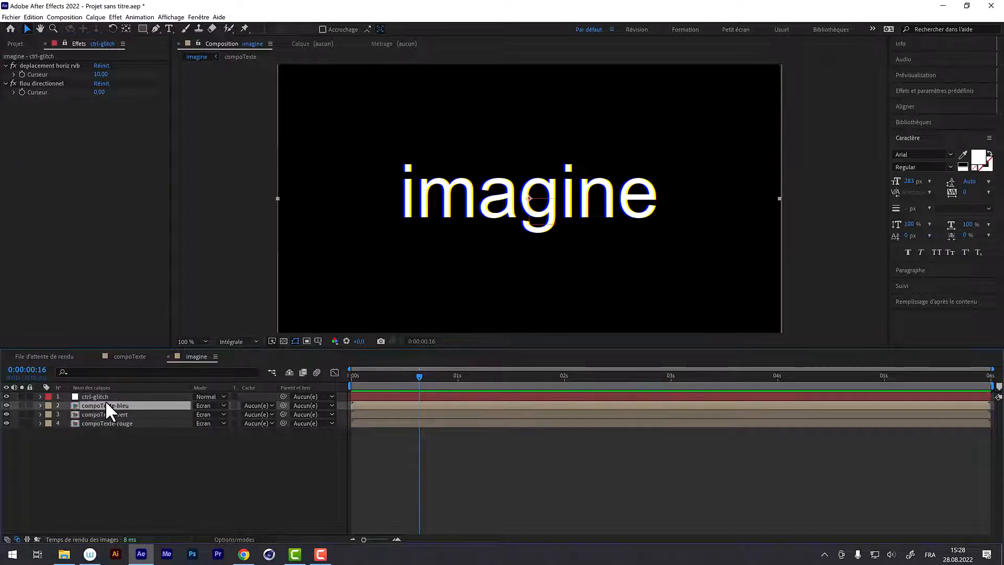
left_click(111, 17)
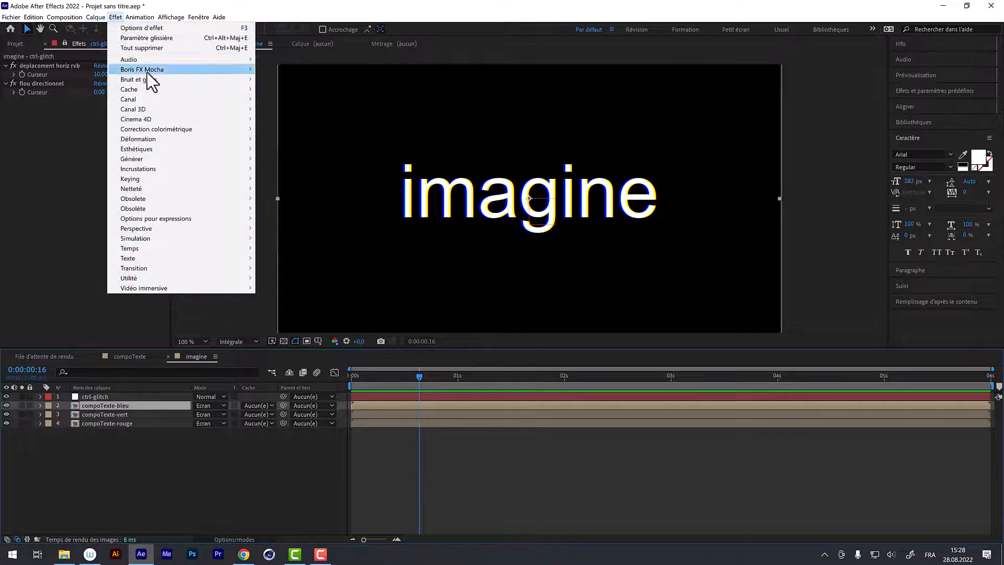
mouse_move(170, 158)
left_click(326, 258)
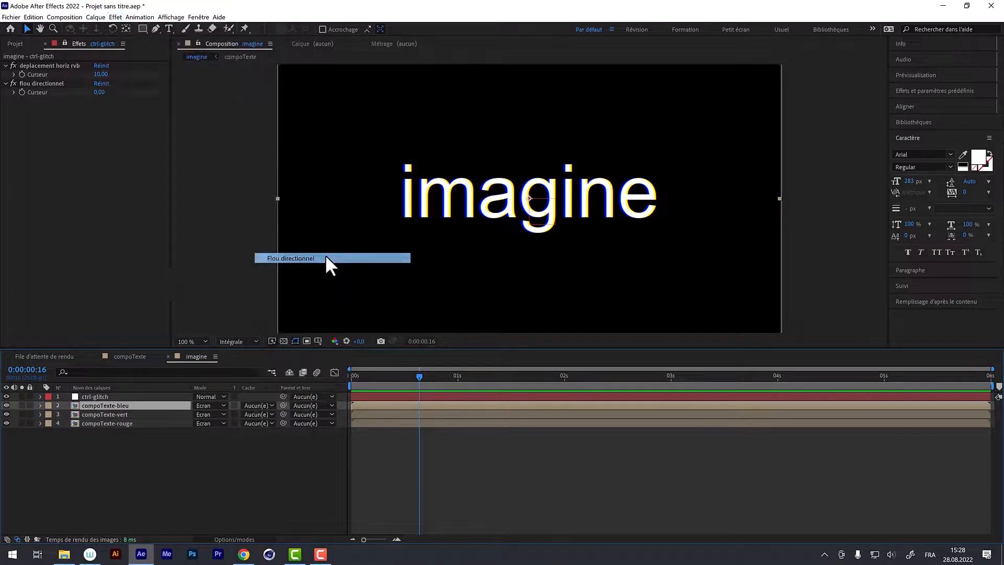
- Reveal compoTexte-bleu's effects in the timeline and expand the Flou directionnel properties
left_click(90, 407)
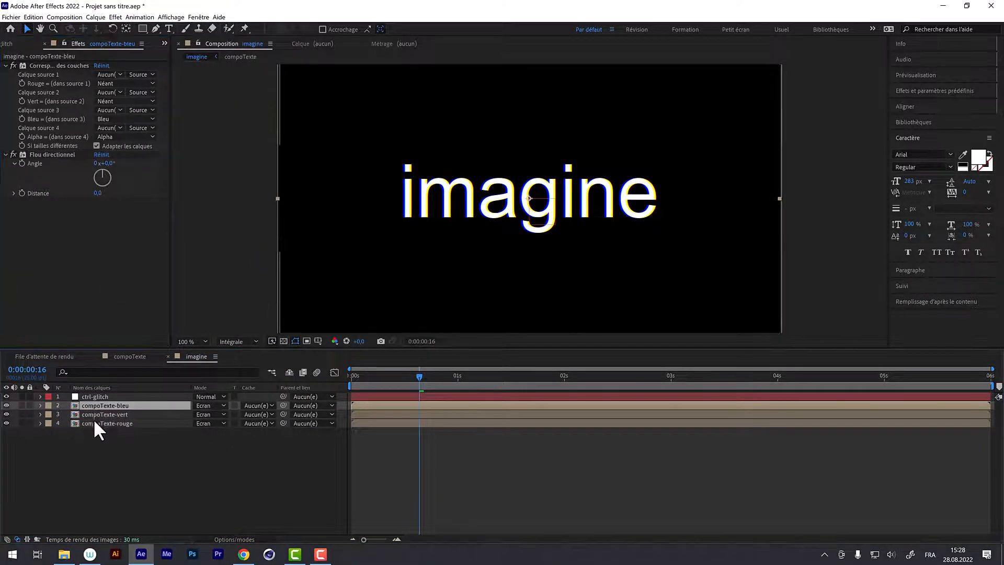
key("e")
left_click(58, 423)
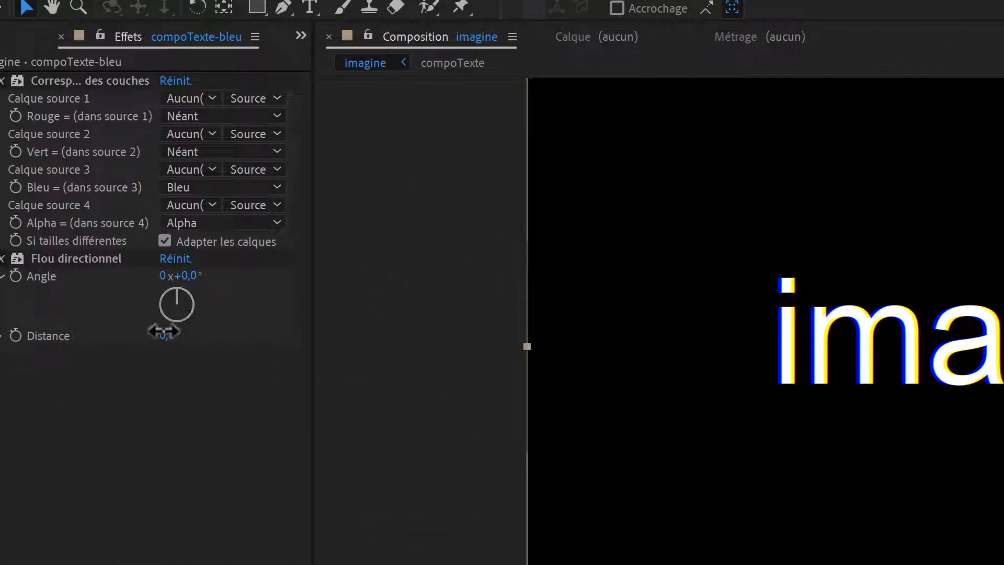
- Set compoTexte-bleu's Flou directionnel Angle to 90° and its Distance to 0
left_click_drag(163, 331, 277, 354)
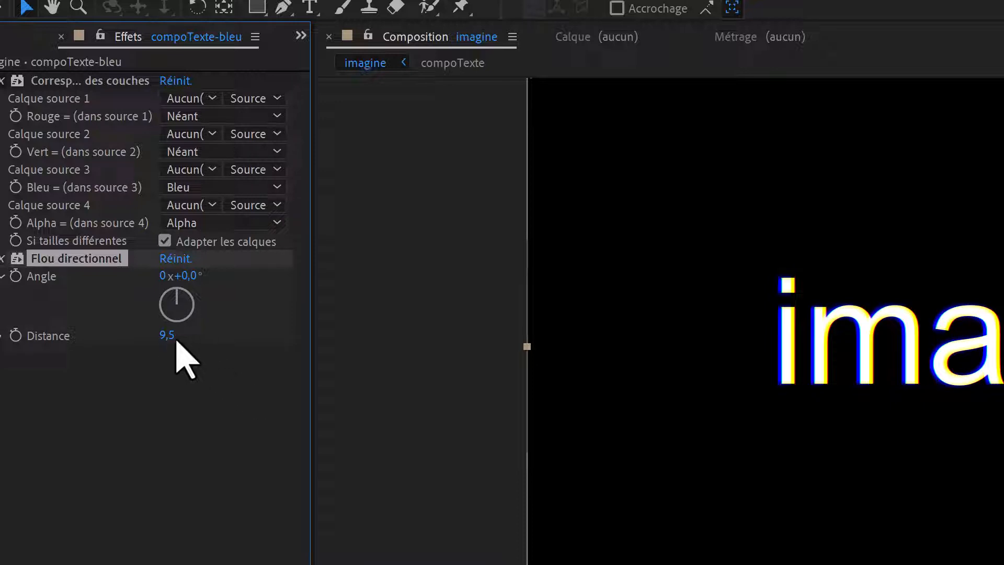
left_click_drag(167, 335, 685, 359)
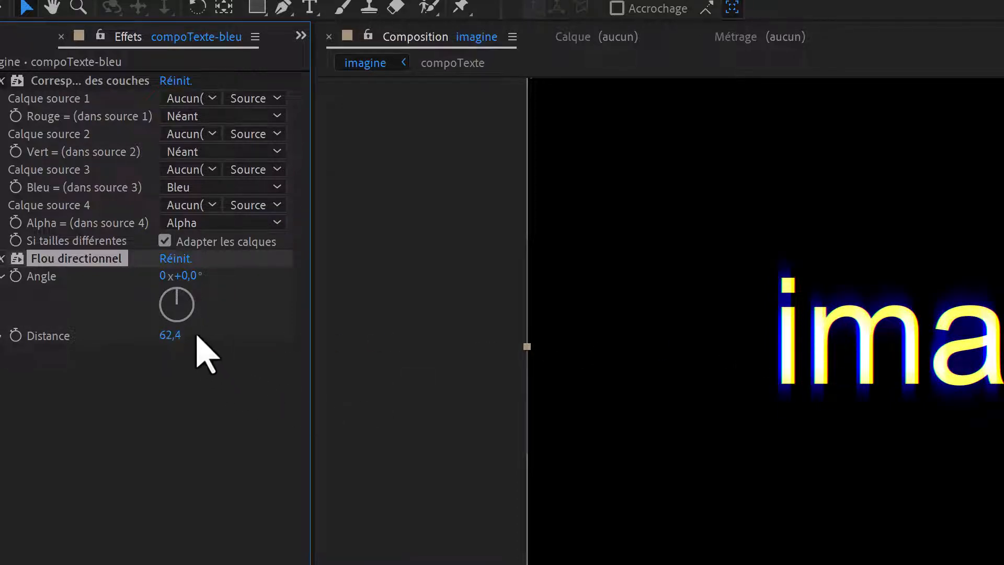
left_click(185, 276)
type("90")
key("Return")
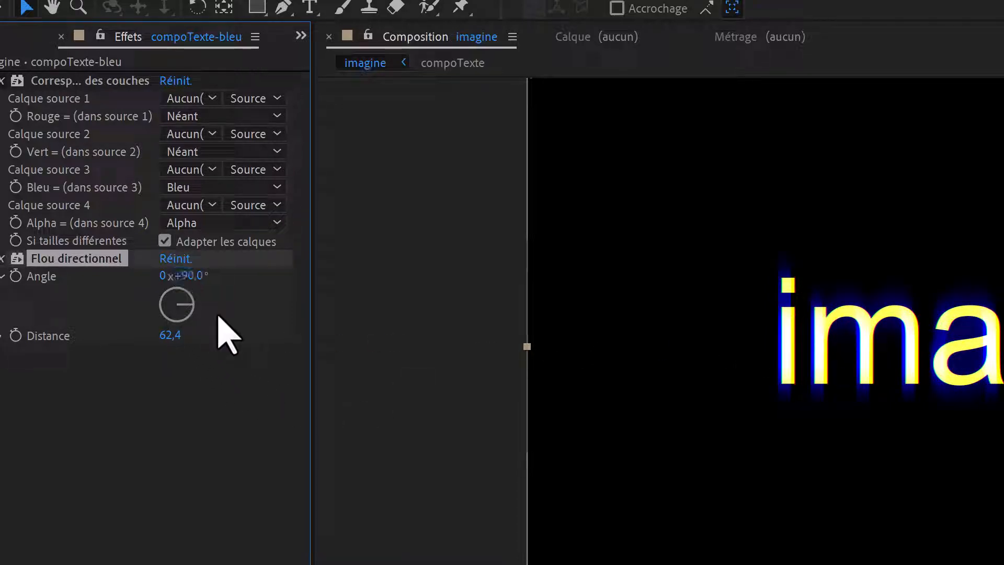
left_click(172, 336)
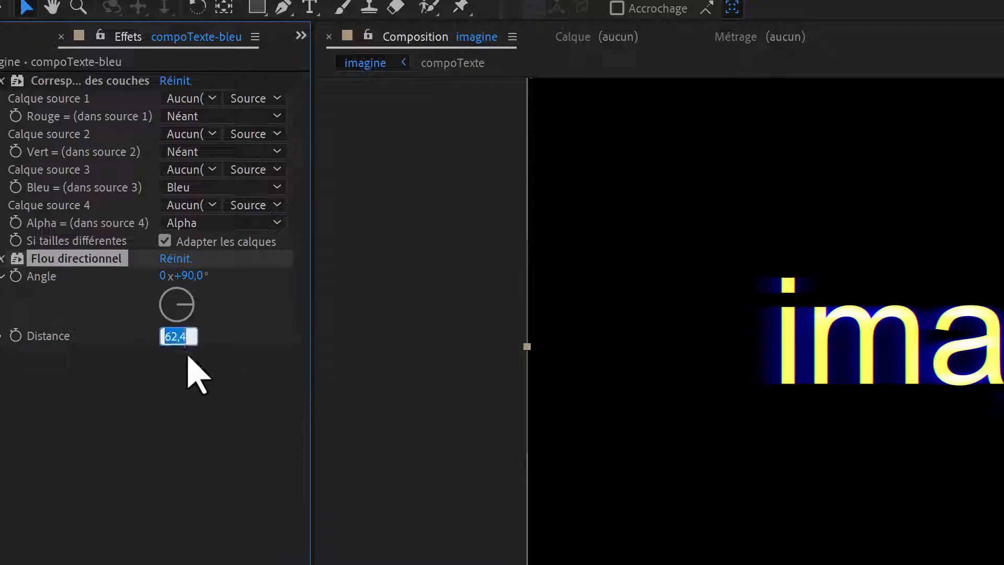
type("0")
key("Return")
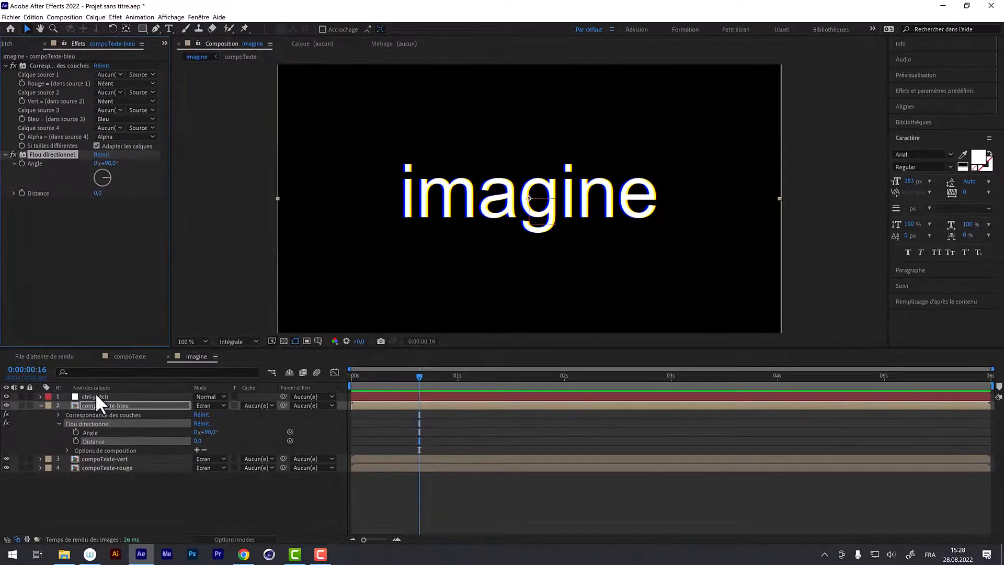
- Link compoTexte-bleu's Flou directionnel Distance to ctrl-glitch's "flou directionnel" Curseur, and test the slider at 211 before undoing the test
left_click(152, 448)
left_click(91, 441)
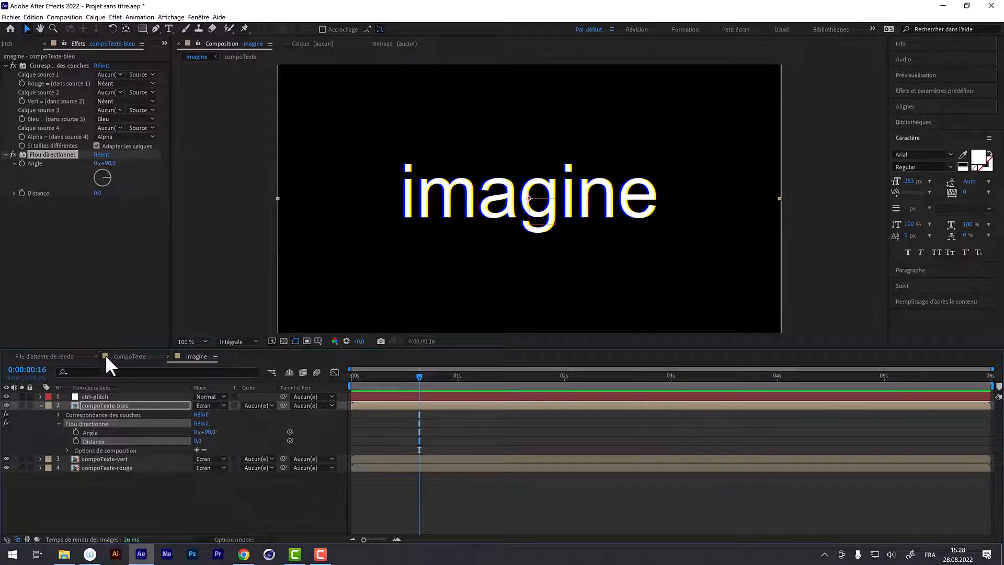
left_click(100, 396)
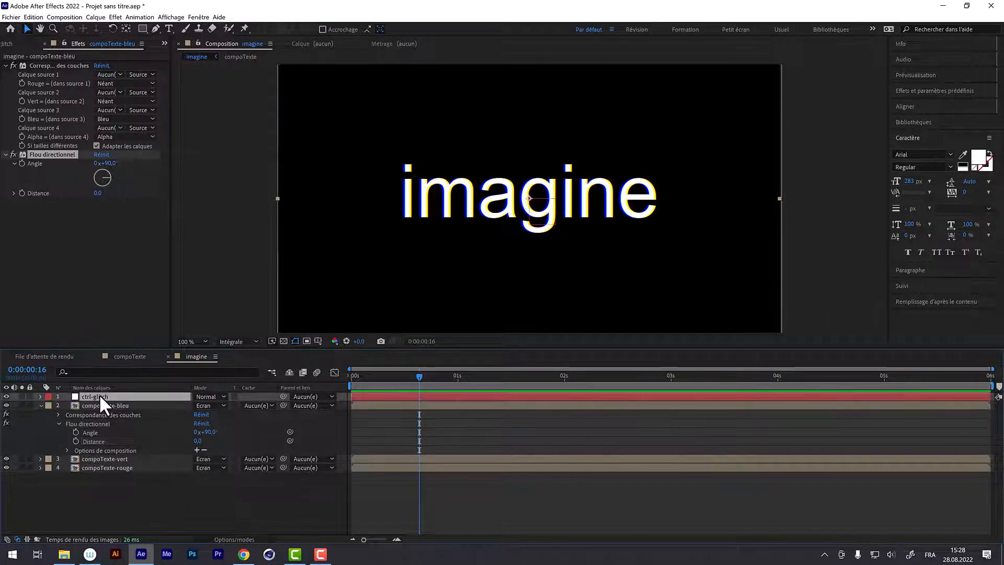
left_click(163, 41)
left_click(185, 68)
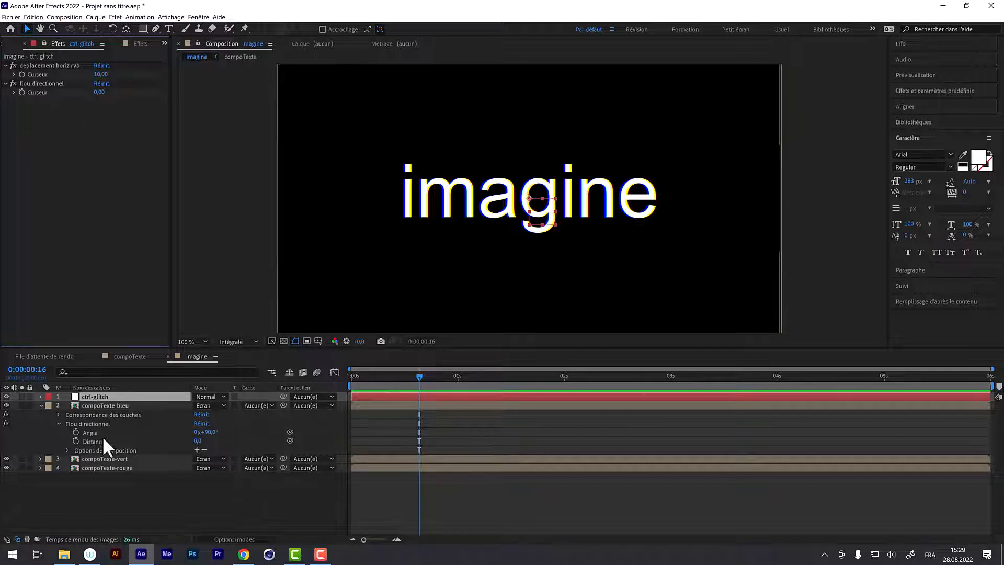
left_click_drag(290, 440, 37, 93)
left_click_drag(36, 90, 36, 91)
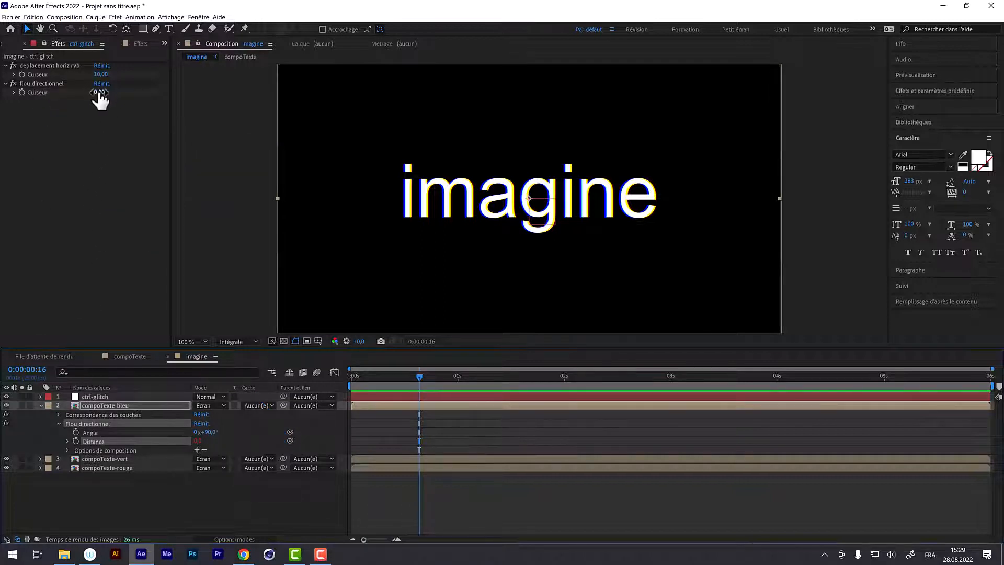
left_click_drag(100, 93, 222, 105)
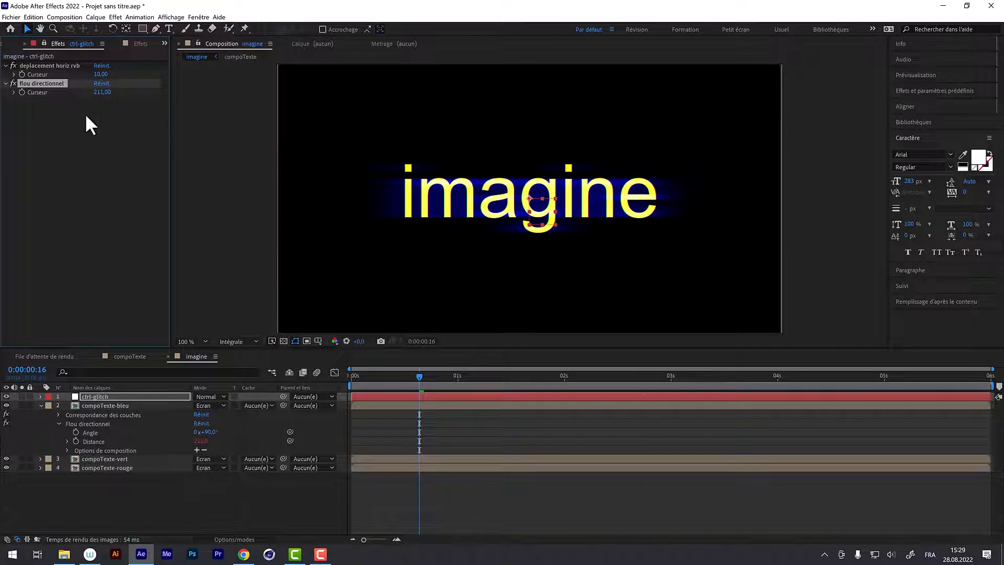
key("ctrl+z")
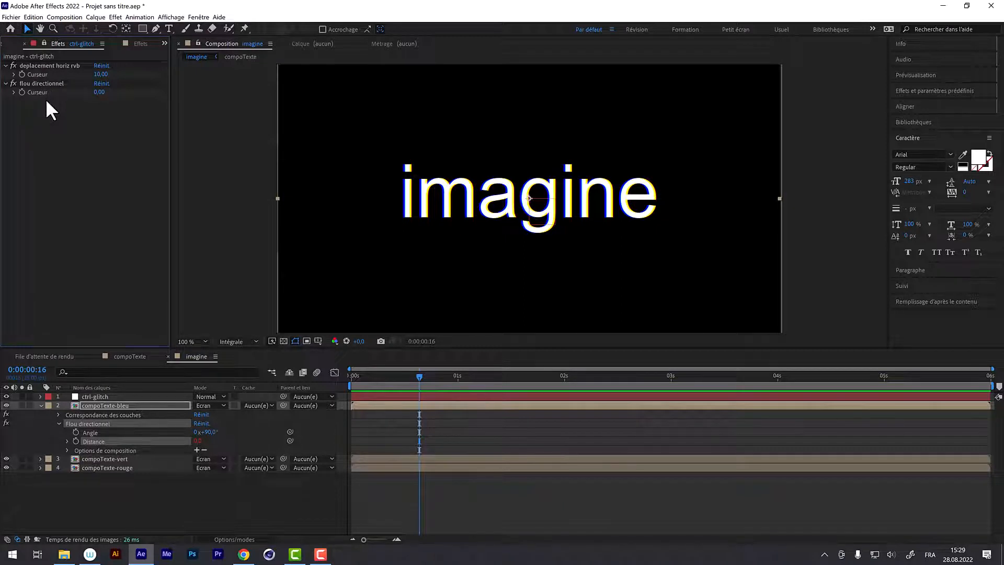
- Copy the linked Flou directionnel effect from compoTexte-bleu onto the compoTexte-vert and compoTexte-rouge layers
left_click(87, 459)
left_click(84, 423)
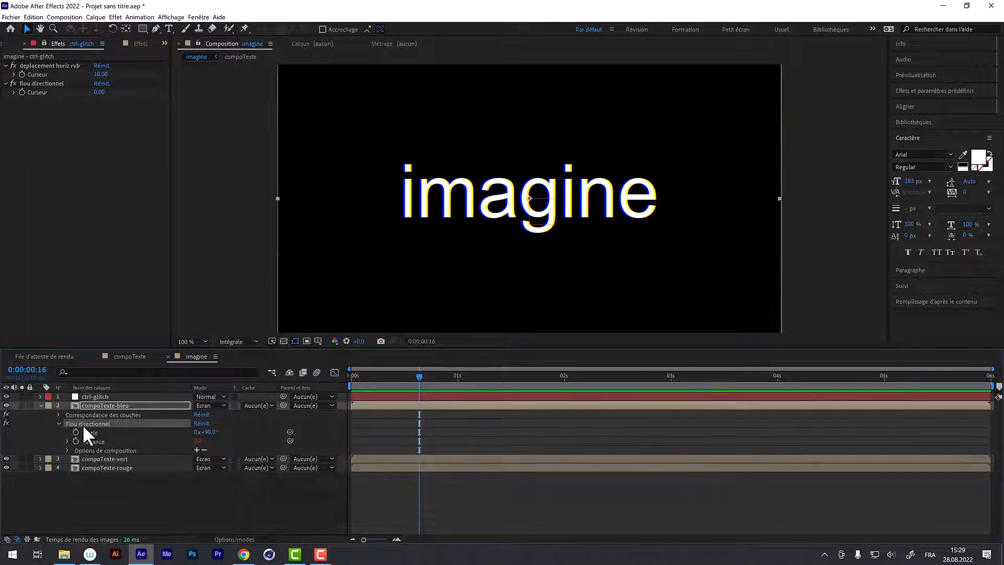
left_click(84, 456)
left_click(83, 464, "shift")
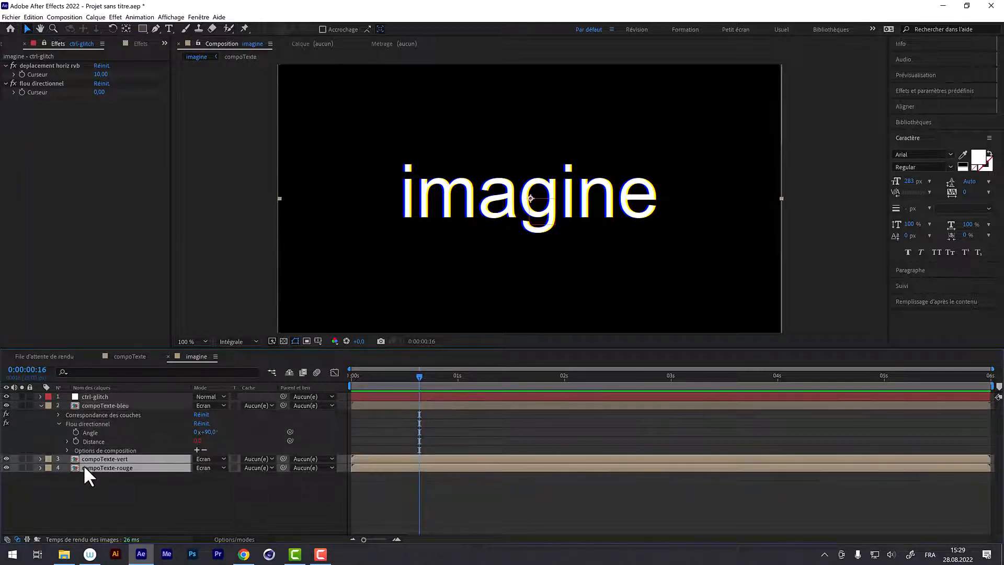
key("ctrl+v")
- Test ctrl-glitch's "flou directionnel" Curseur at 61 on all three layers and reset it to 0
left_click_drag(100, 92, 134, 97)
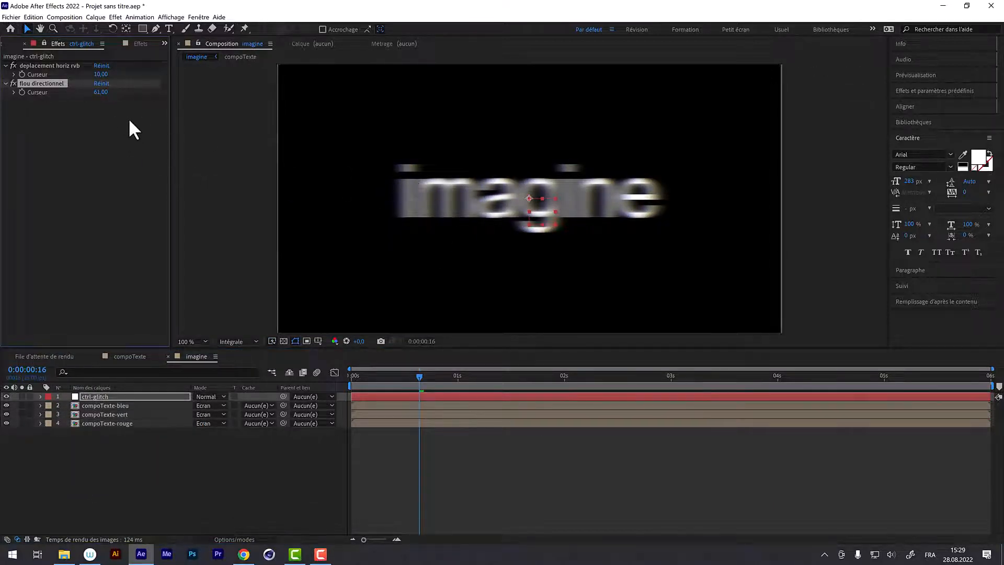
left_click(102, 93)
type("0")
key("Return")
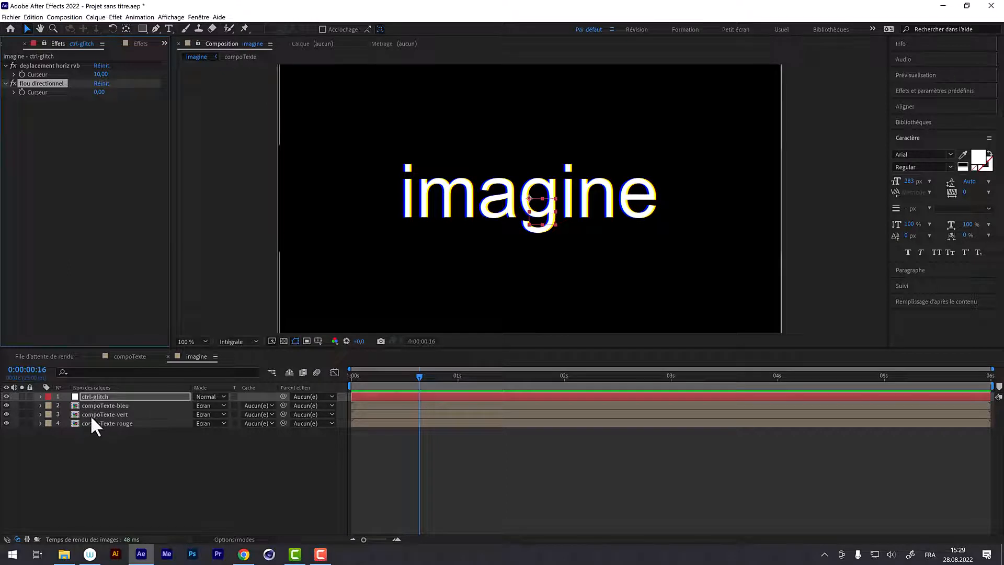
- Add a third Paramètre glissière control to ctrl-glitch and rename it "lueur diffuse"
left_click(74, 119)
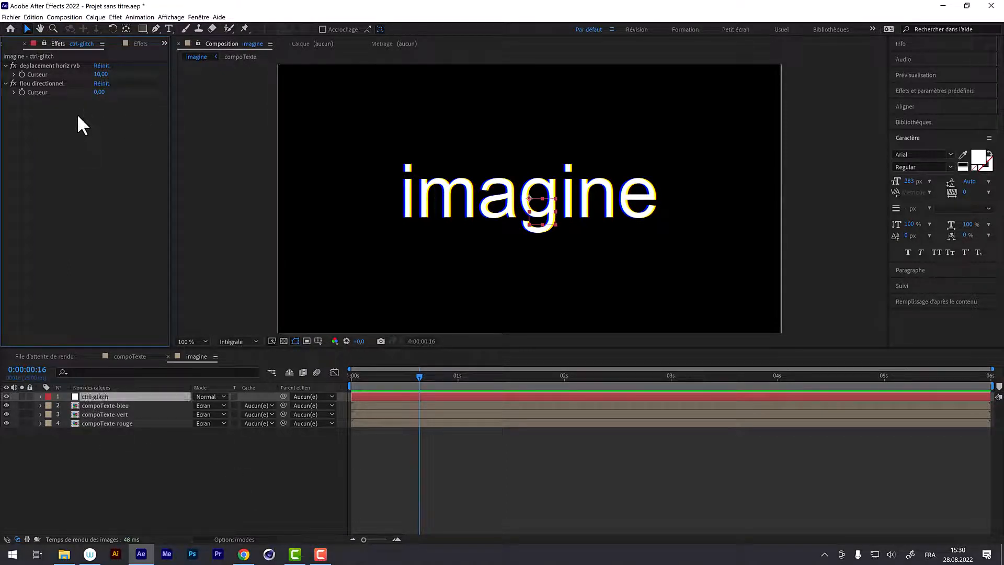
left_click(115, 16)
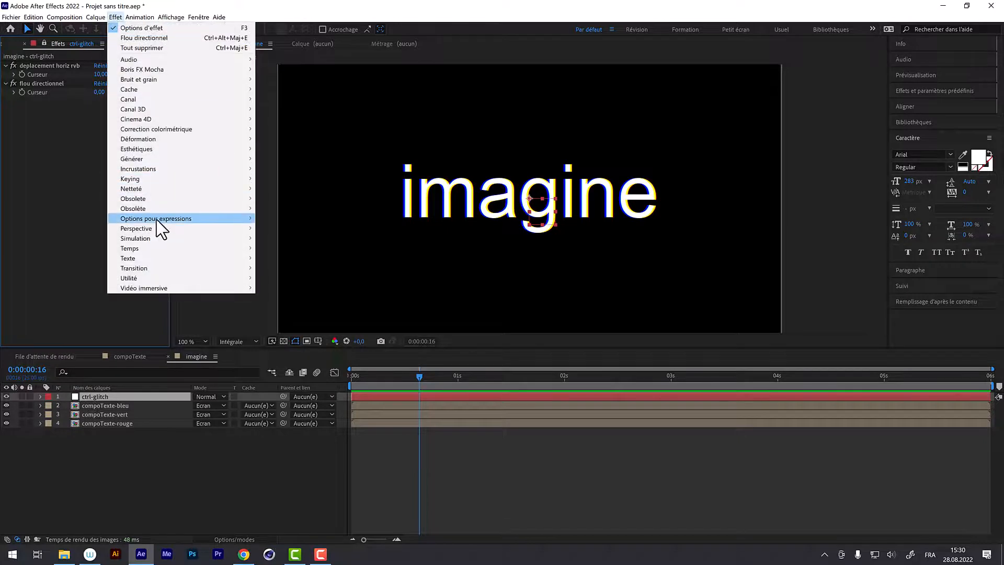
mouse_move(224, 220)
left_click(335, 277)
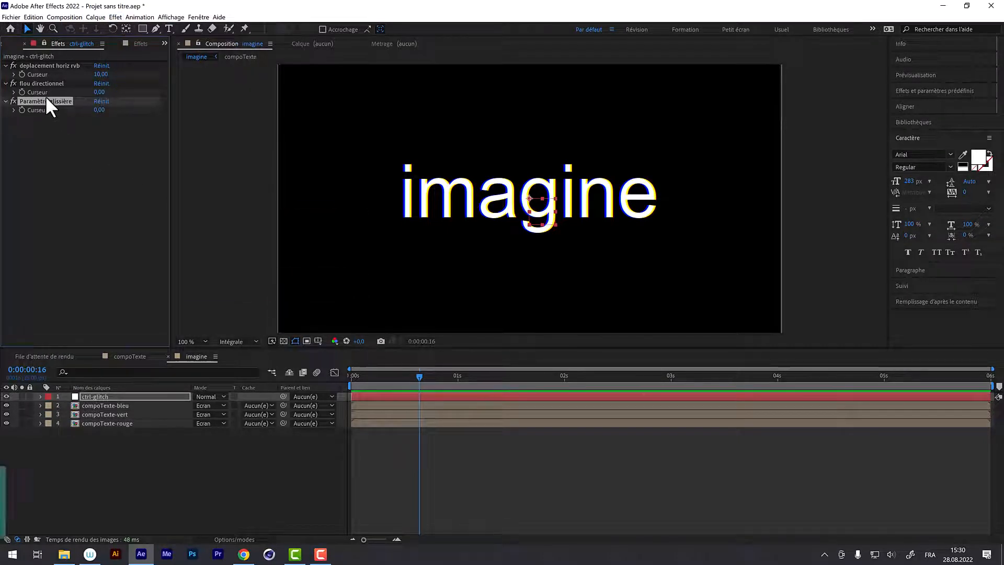
key("Return")
type("lueur diffuse")
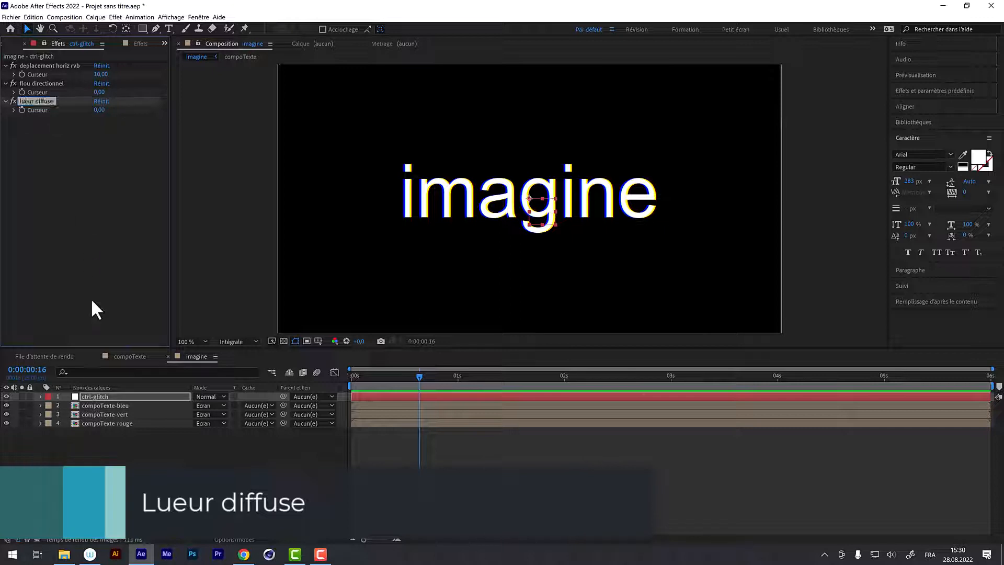
- Apply the Lueur diffuse effect to compoTexte-bleu with Seuil 76,1 %, Rayon 50 and Intensité 1,3
left_click(98, 406)
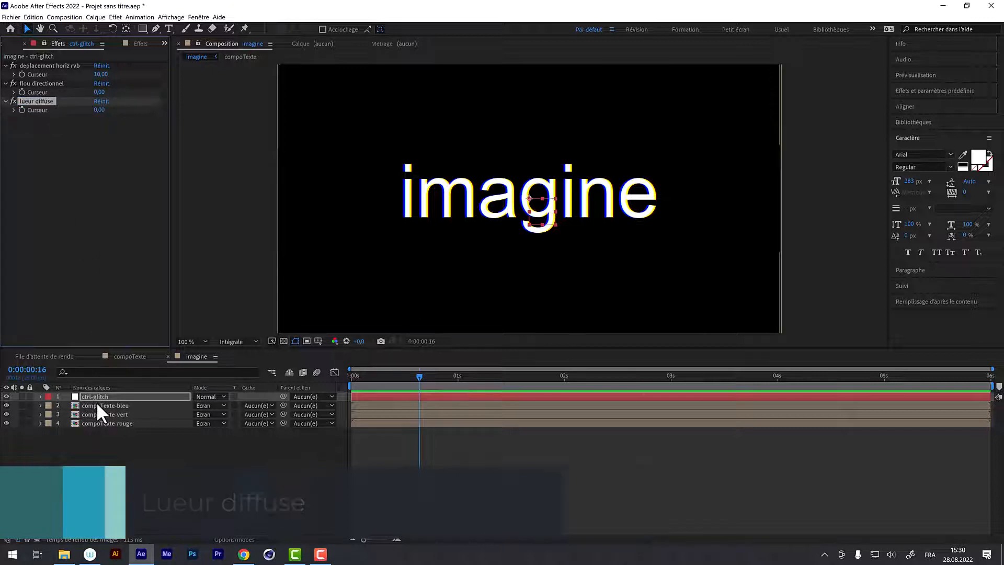
left_click(116, 16)
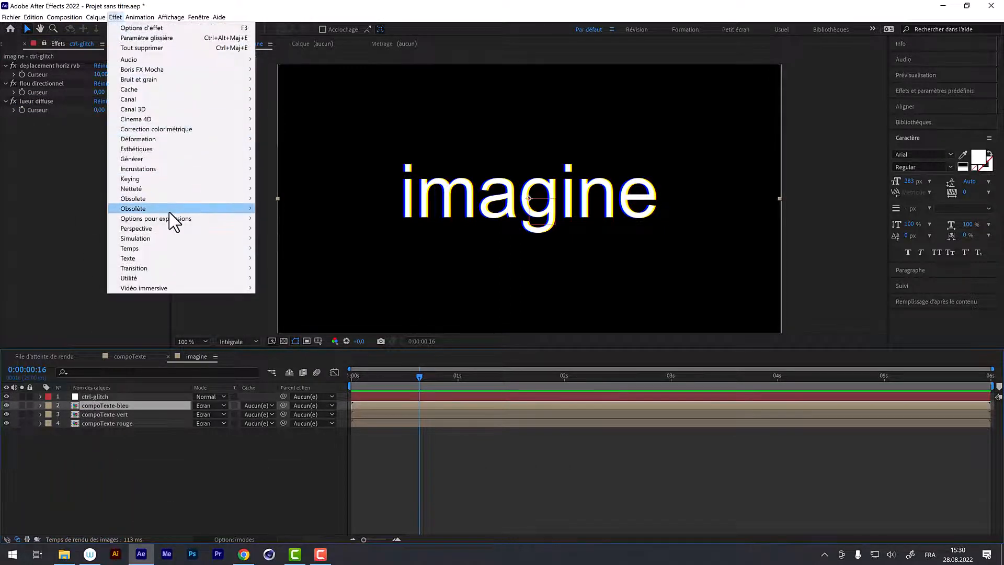
mouse_move(171, 219)
mouse_move(222, 157)
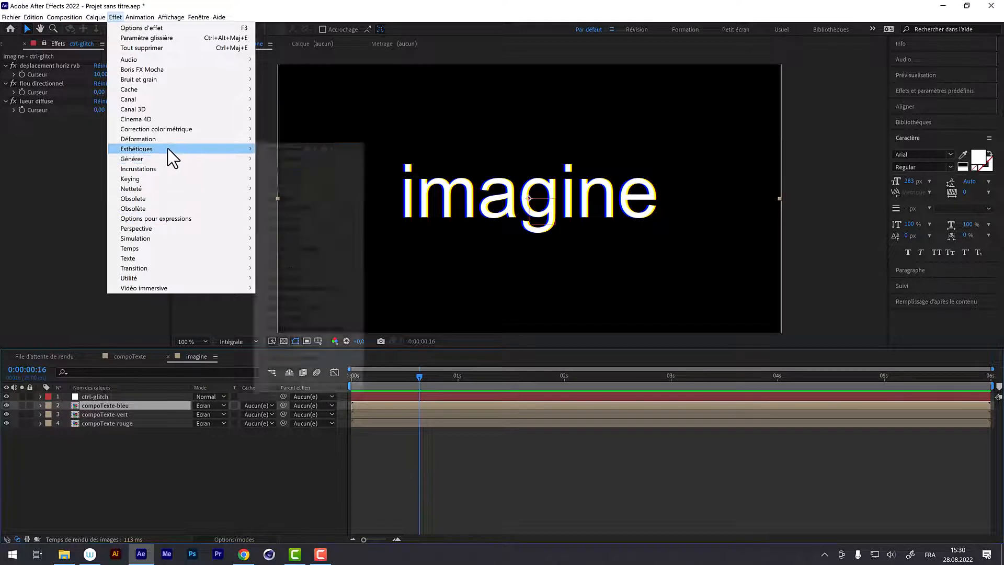
left_click(303, 338)
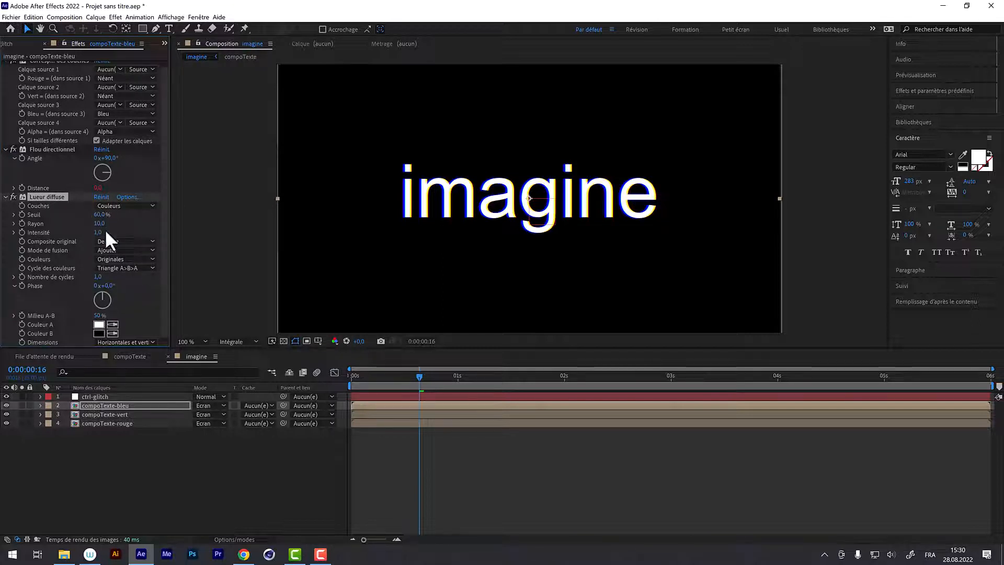
left_click_drag(101, 214, 110, 234)
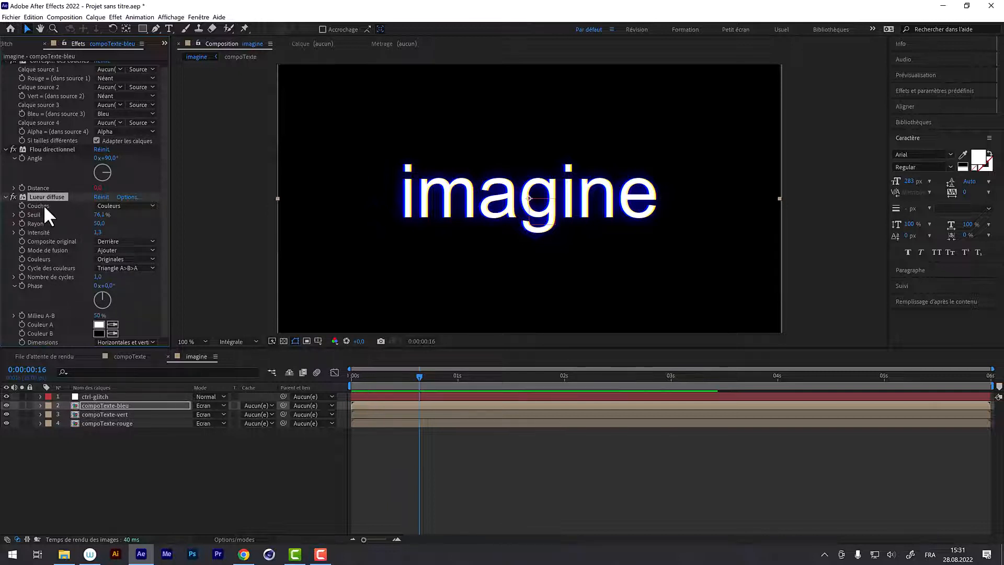
- Copy the Lueur diffuse effect onto compoTexte-vert and compoTexte-rouge, and bring the ctrl-glitch effect controls back into view
left_click(95, 413)
left_click(96, 422)
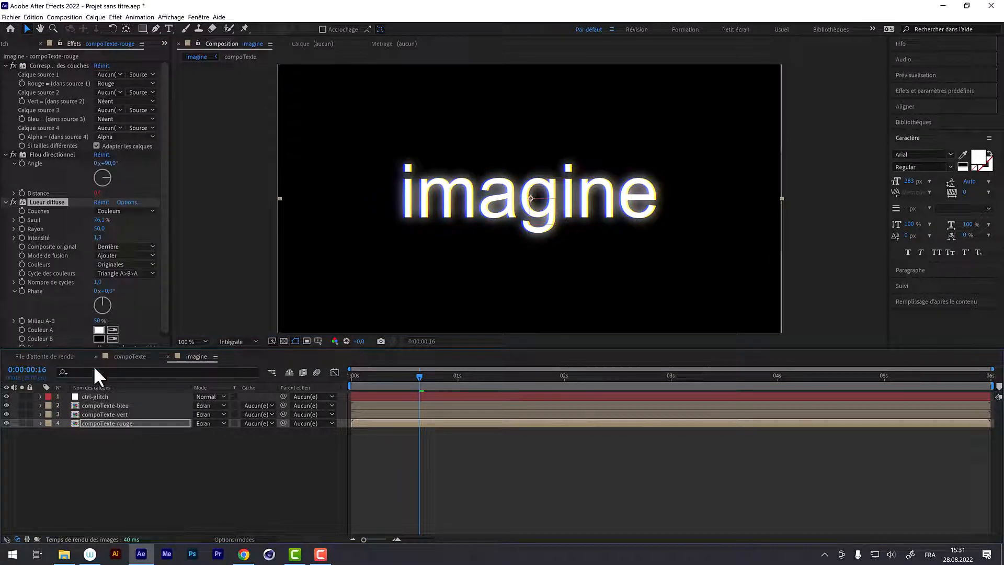
left_click(164, 42)
left_click(191, 62)
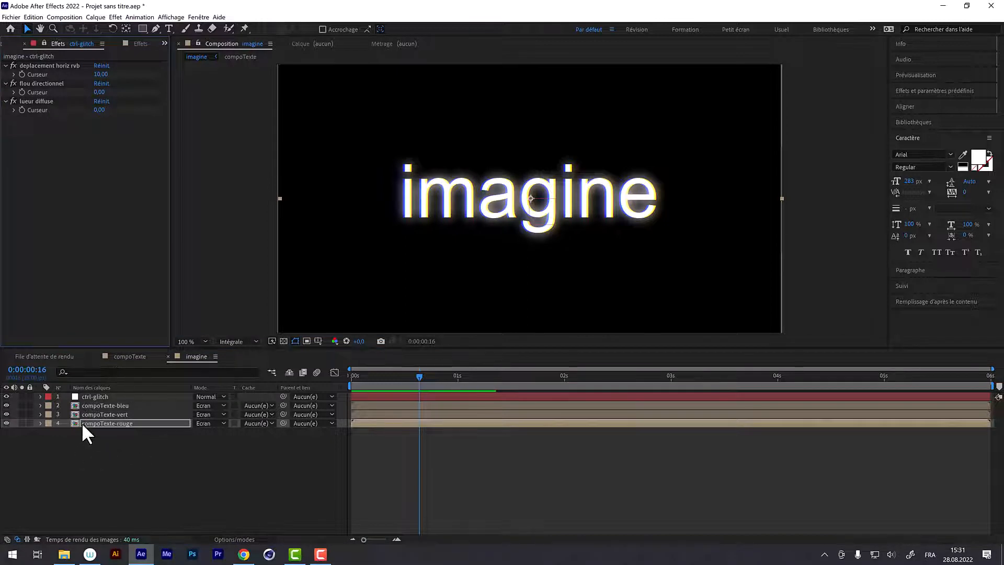
- Link compoTexte-bleu's Lueur diffuse Intensité to ctrl-glitch's "lueur diffuse" Curseur and collapse the layer
left_click(103, 405)
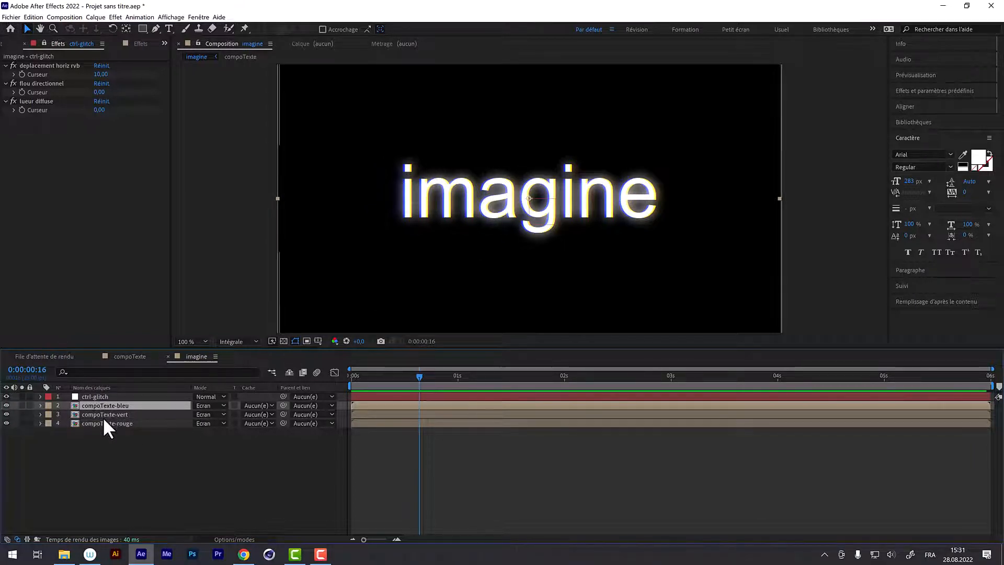
key("e")
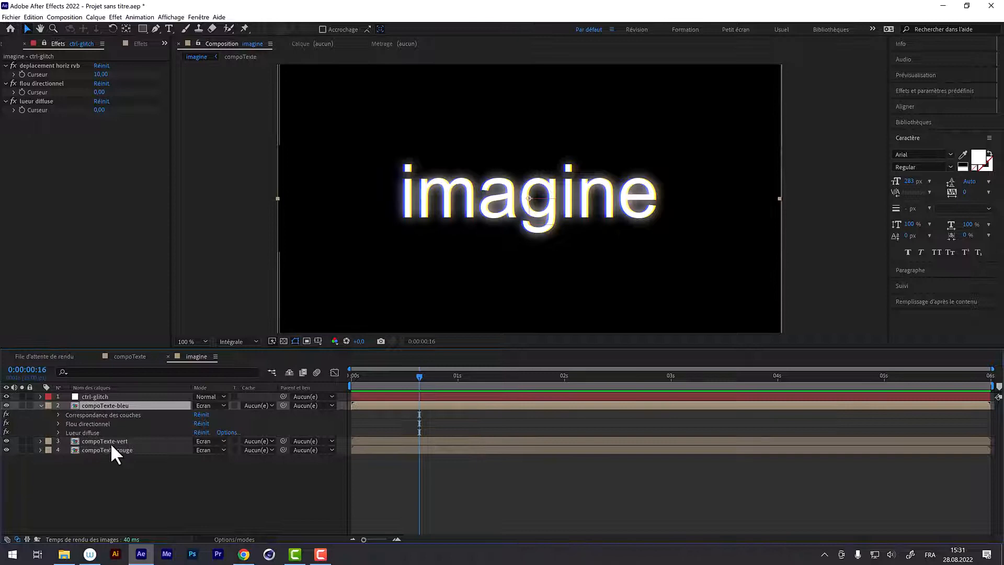
left_click(56, 431)
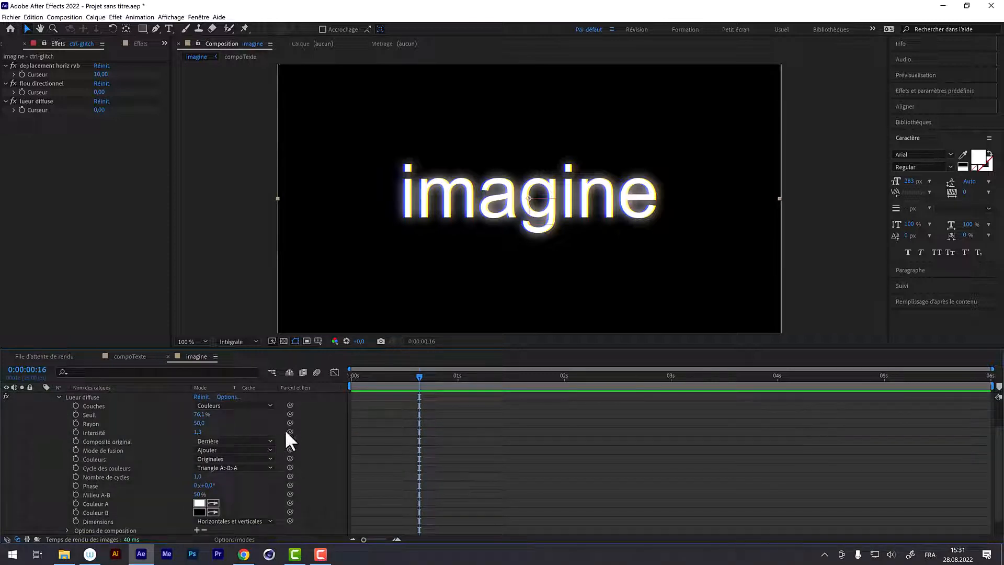
left_click_drag(290, 431, 33, 108)
scroll(64, 422, "up", 2)
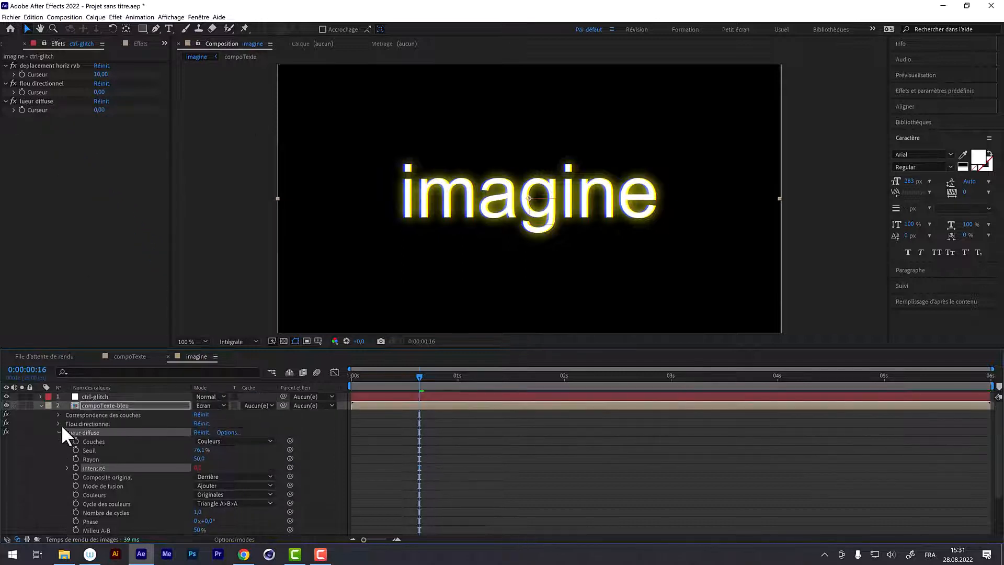
left_click(41, 405)
- Link compoTexte-vert's Lueur diffuse Intensité to the "lueur diffuse" Curseur of ctrl-glitch and collapse the effect's properties
left_click(87, 414)
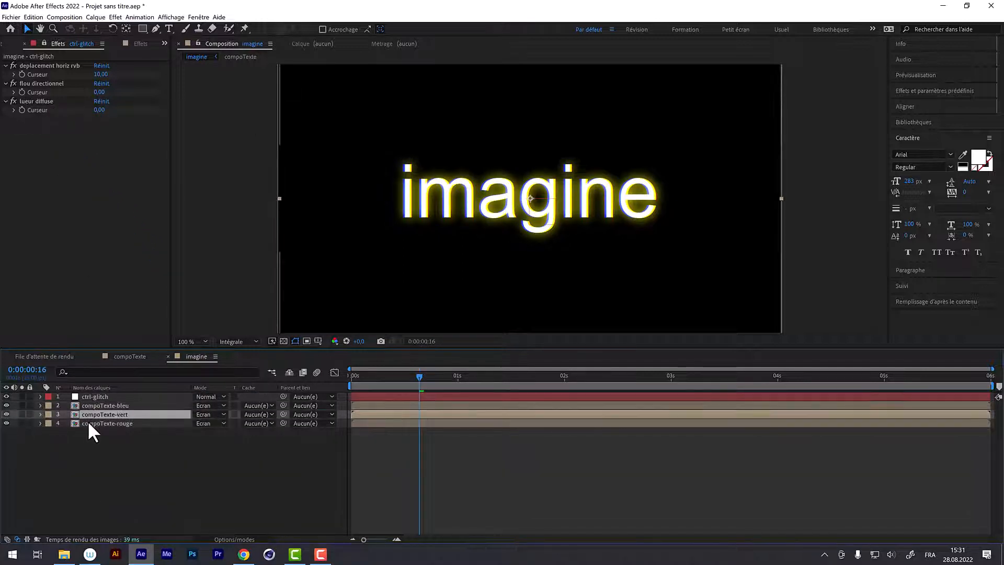
key("e")
left_click(59, 441)
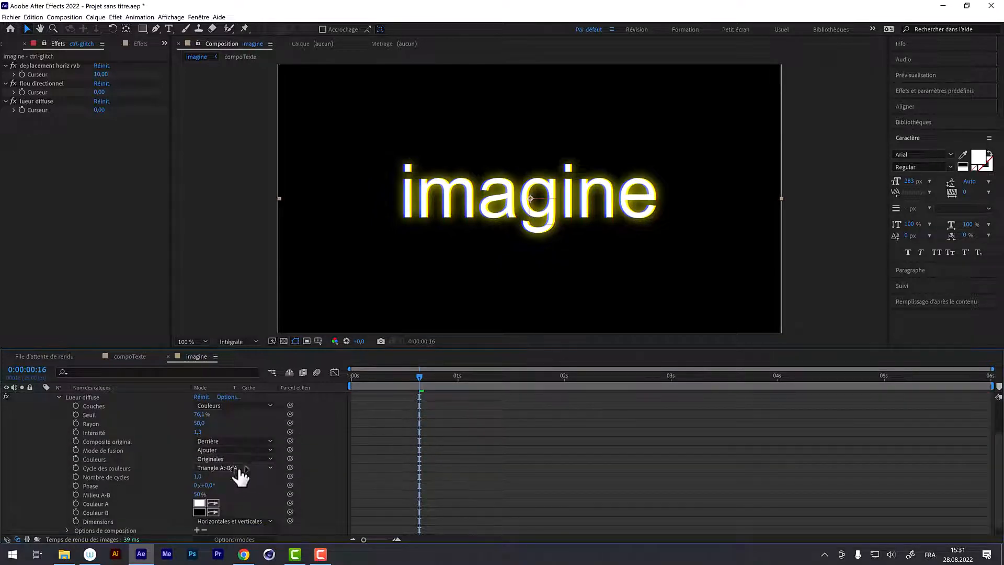
left_click_drag(289, 431, 35, 108)
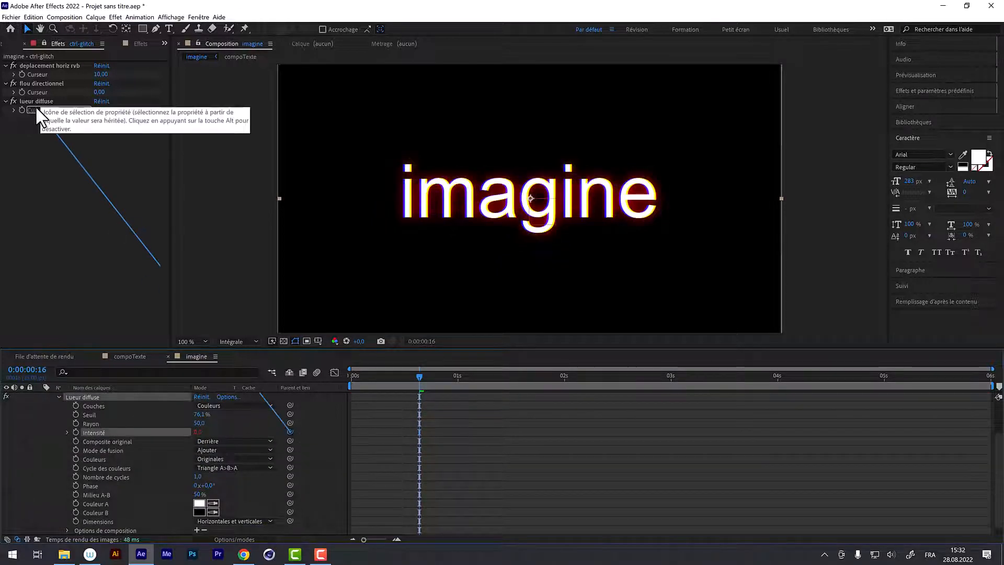
left_click(59, 397)
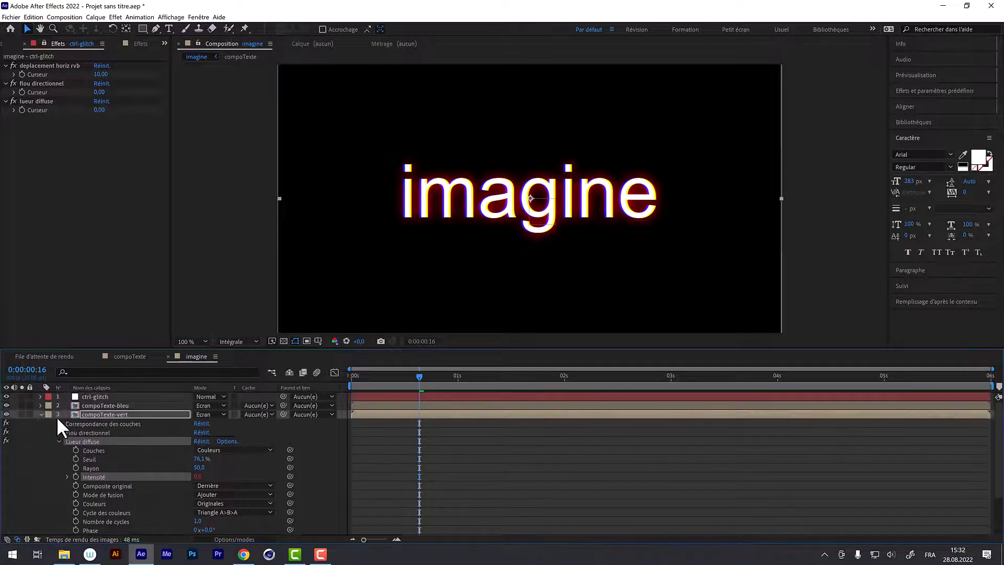
left_click(39, 414)
key("e")
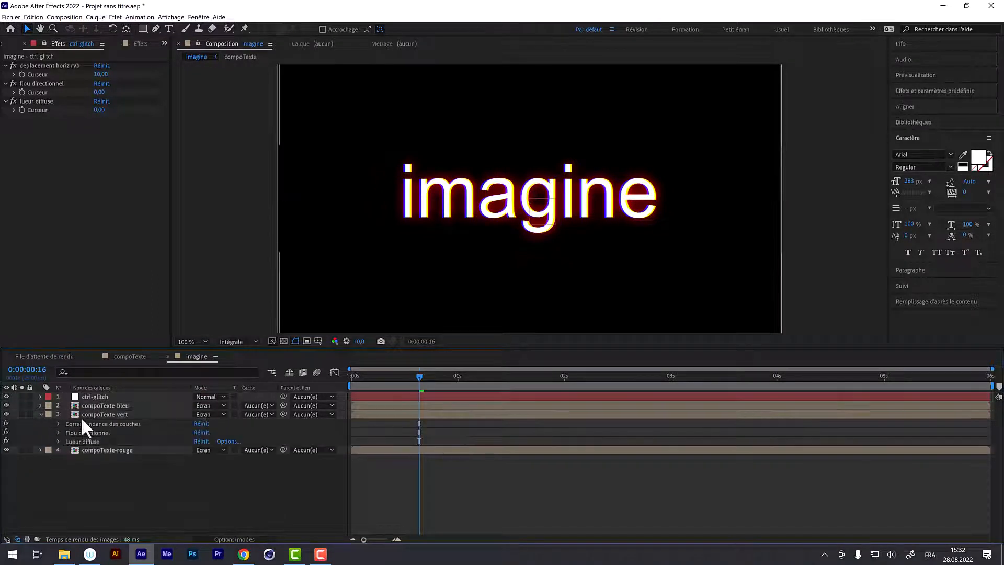
- Link compoTexte-rouge's Lueur diffuse Intensité to ctrl-glitch's "lueur diffuse" Curseur and collapse the layer
left_click(92, 414)
left_click(40, 414)
left_click(86, 422)
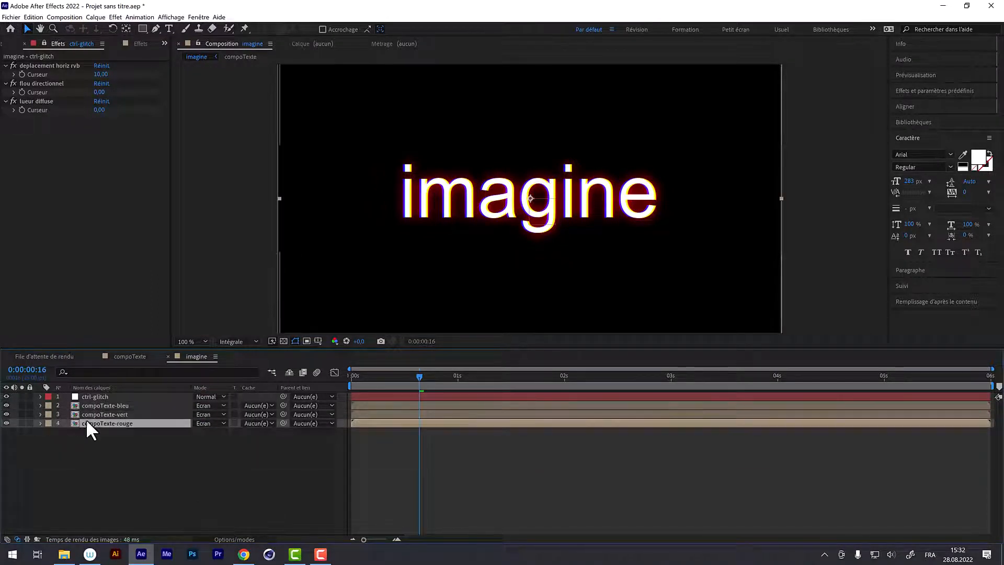
key("e")
left_click(58, 450)
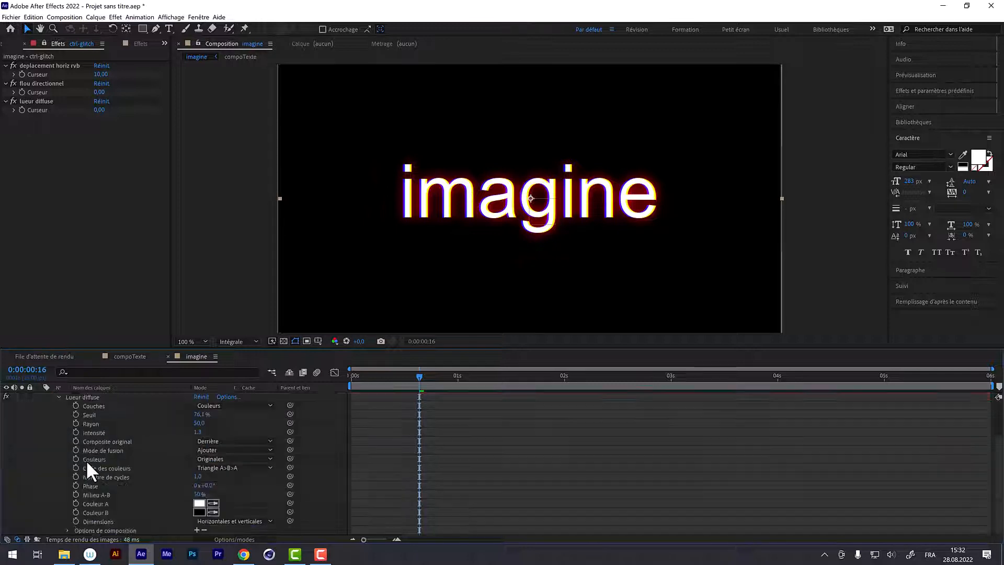
left_click_drag(290, 431, 39, 111)
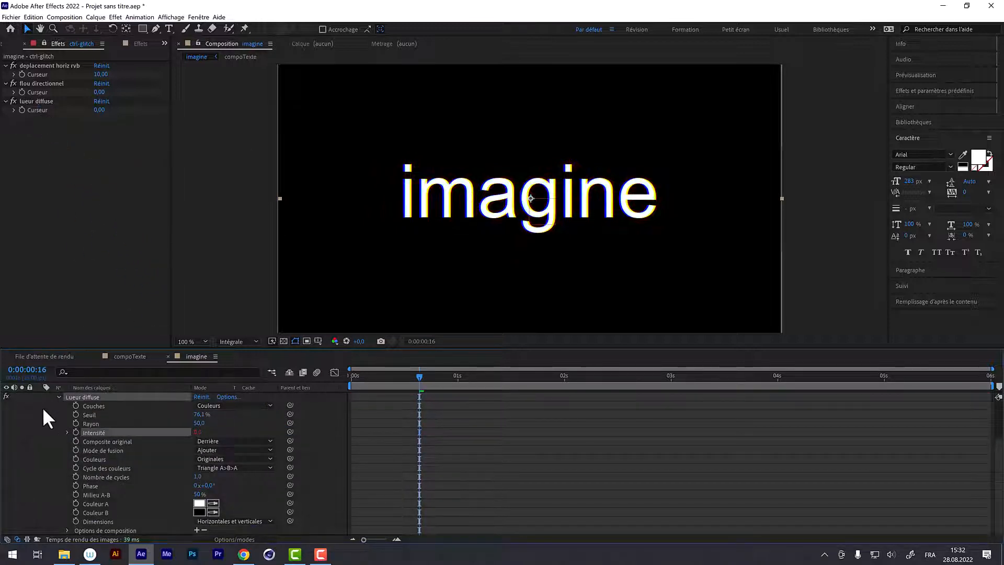
scroll(67, 403, "up", 3)
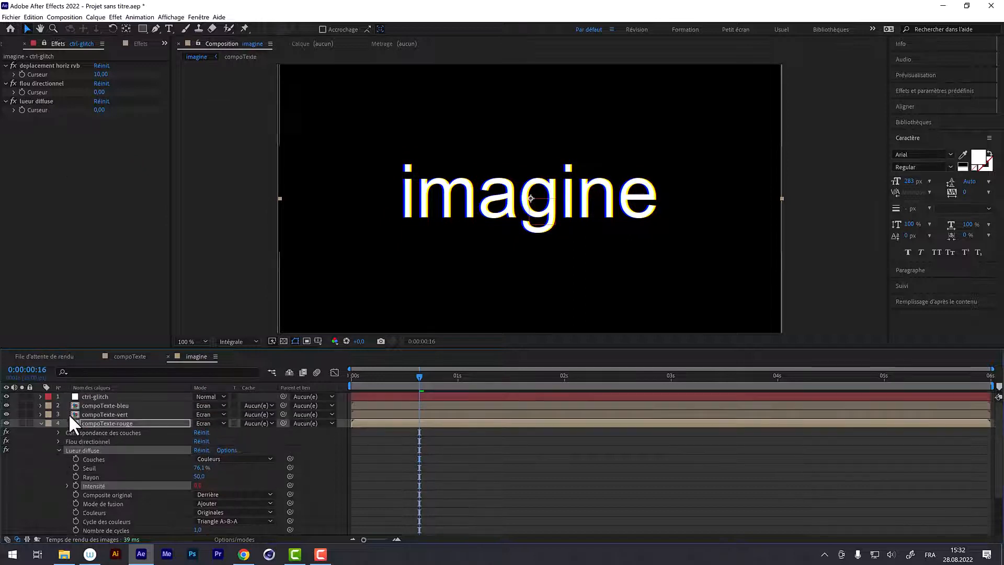
left_click(41, 422)
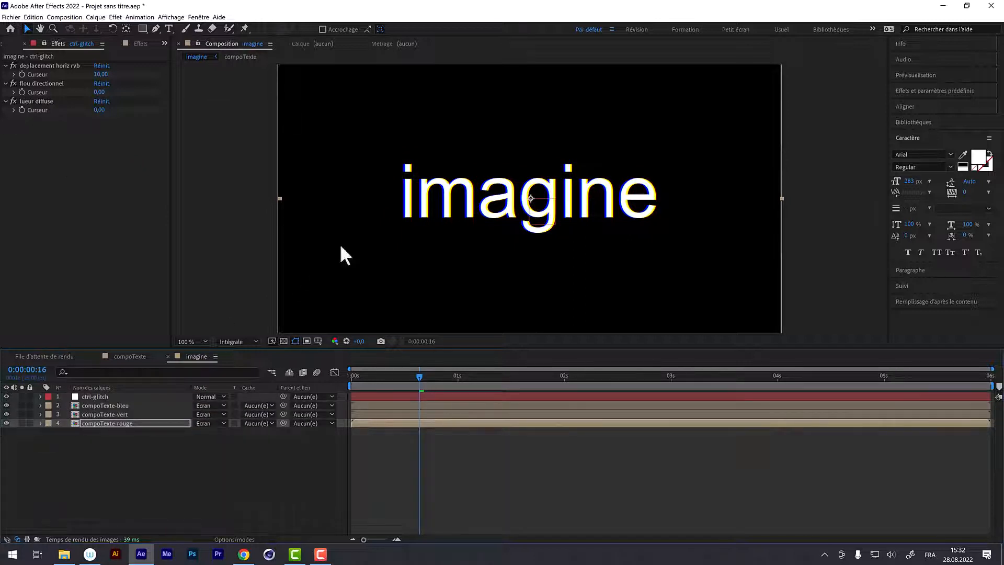
- Test a raised "lueur diffuse" Curseur on ctrl-glitch and set it back to 0
mouse_move(101, 109)
left_mouse_down()
mouse_move(140, 114)
mouse_move(106, 112)
left_mouse_up()
left_click(100, 110)
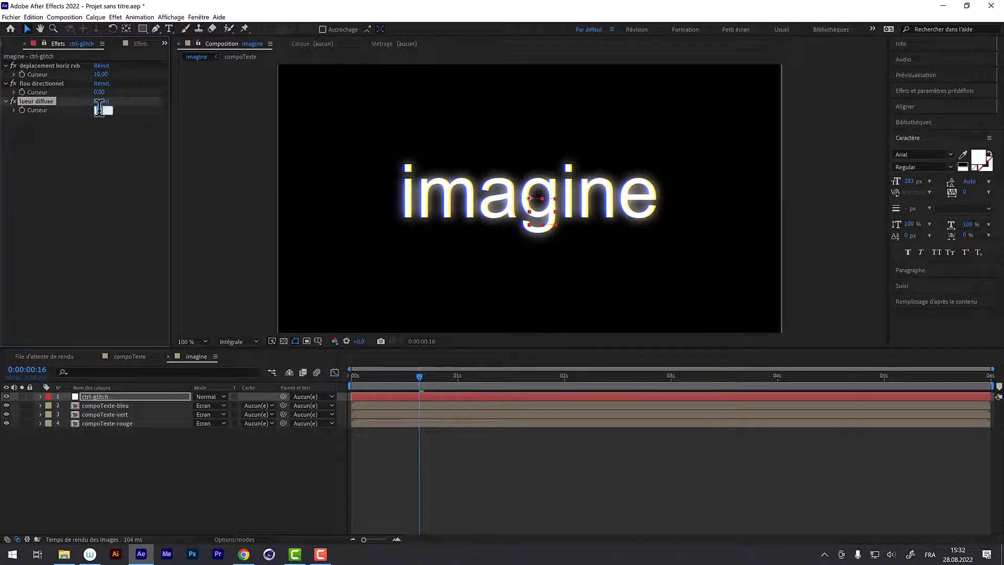
type("0")
key("Return")
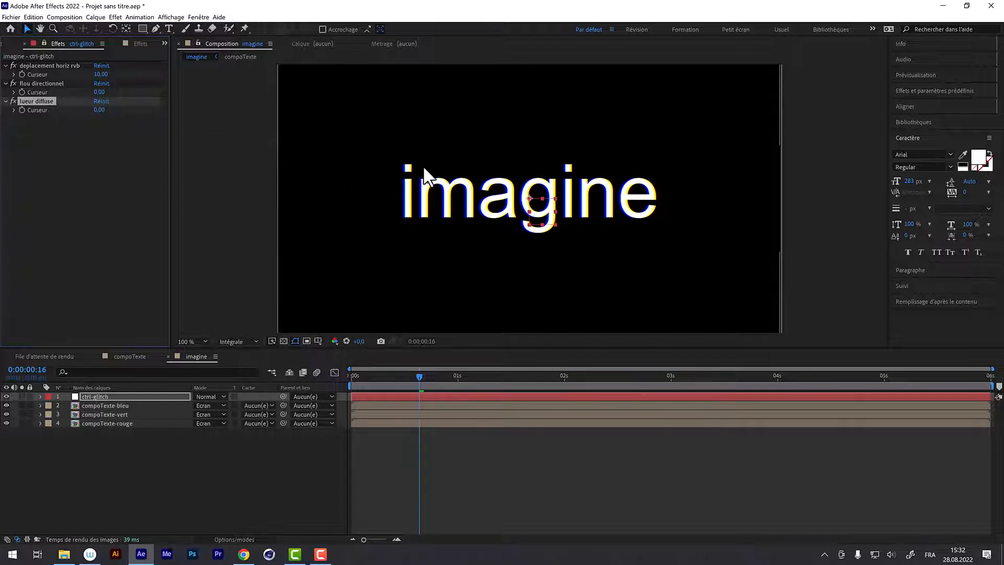
- Review the effects applied to compoTexte-bleu, compoTexte-vert and compoTexte-rouge, especially Lueur diffuse, and collapse the three layers
left_click(86, 405)
left_click(89, 422, "shift")
key("e")
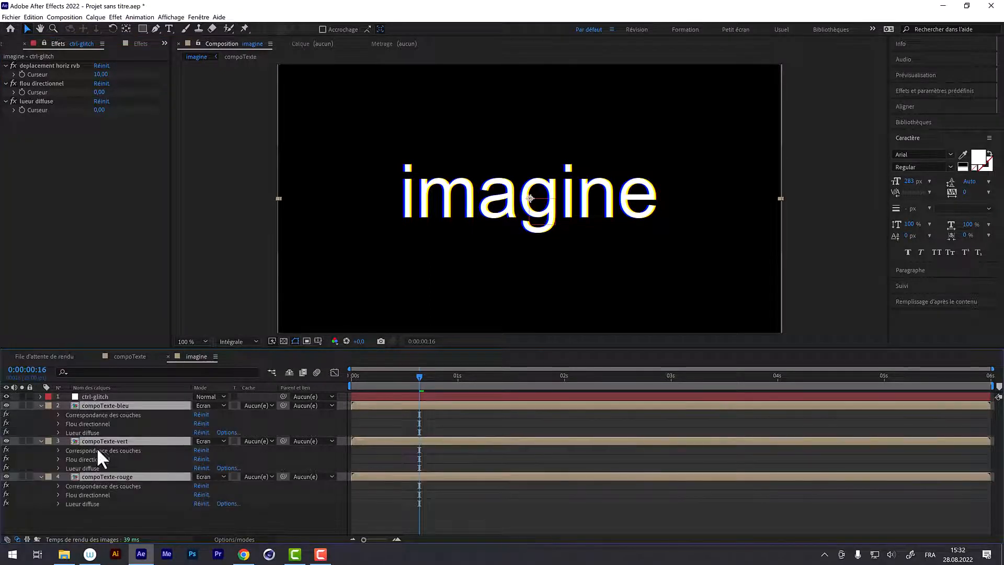
left_click(81, 433)
left_click(87, 468)
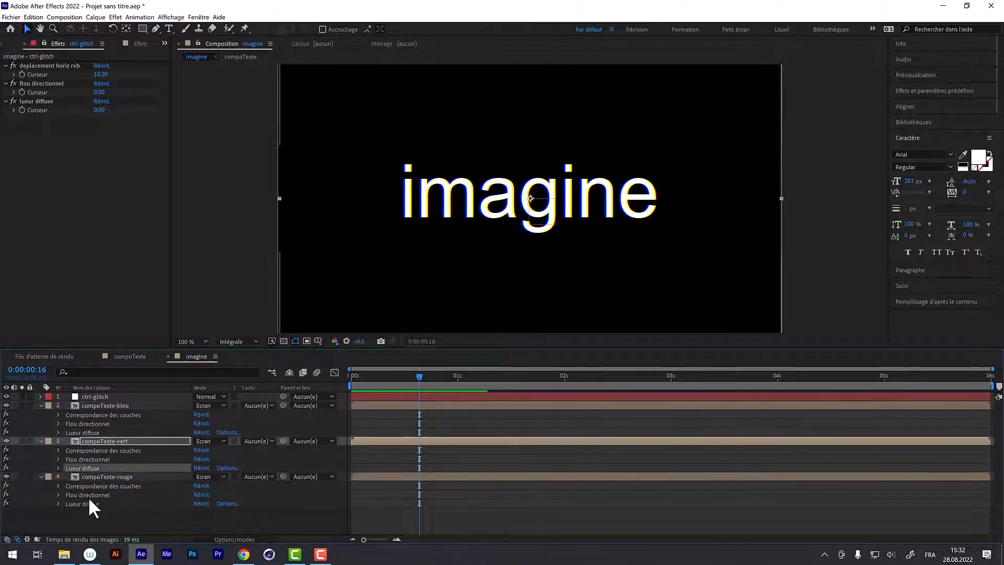
left_click(89, 502)
left_click(82, 476)
left_click(80, 442)
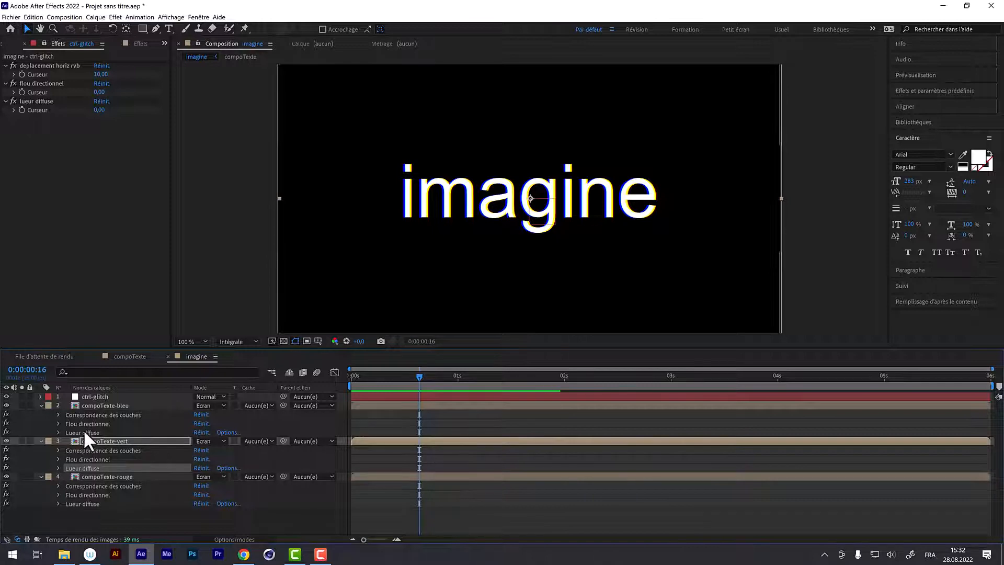
left_click(83, 432)
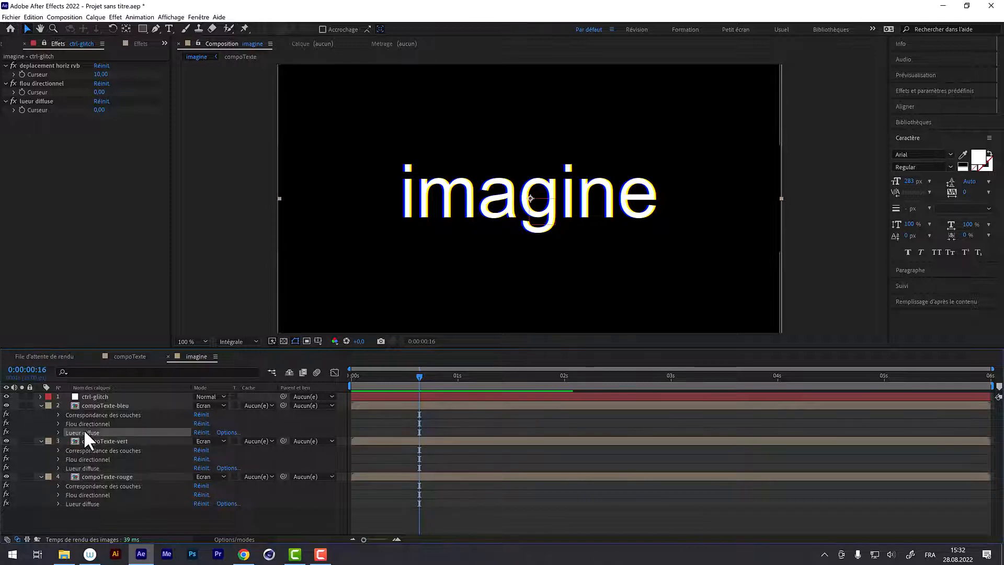
left_click(40, 405)
left_click(40, 414)
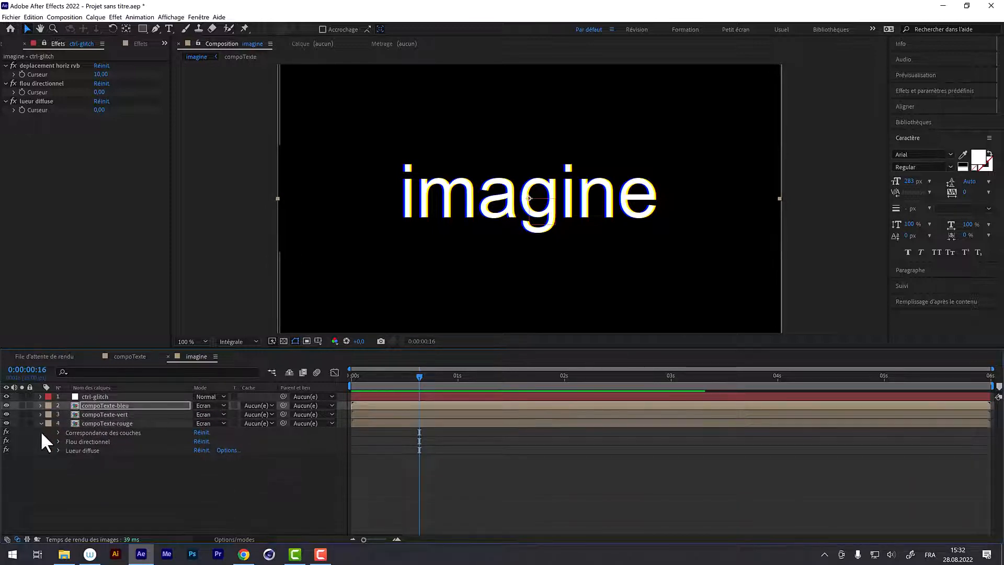
left_click(40, 423)
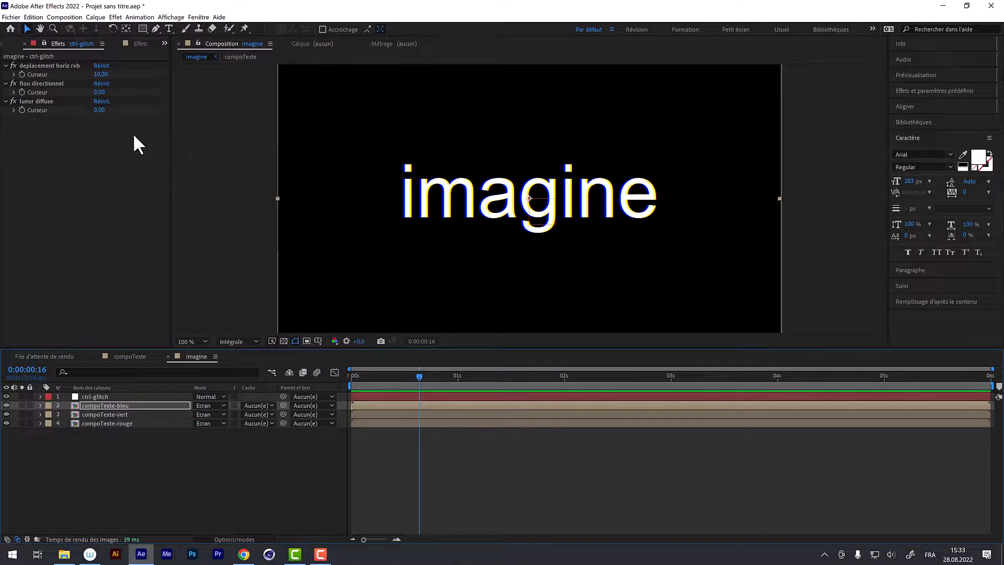
- Reset ctrl-glitch's "deplacement horiz rvb" effect to 0 and scrub through the first frames of the imagine composition
left_click(101, 65)
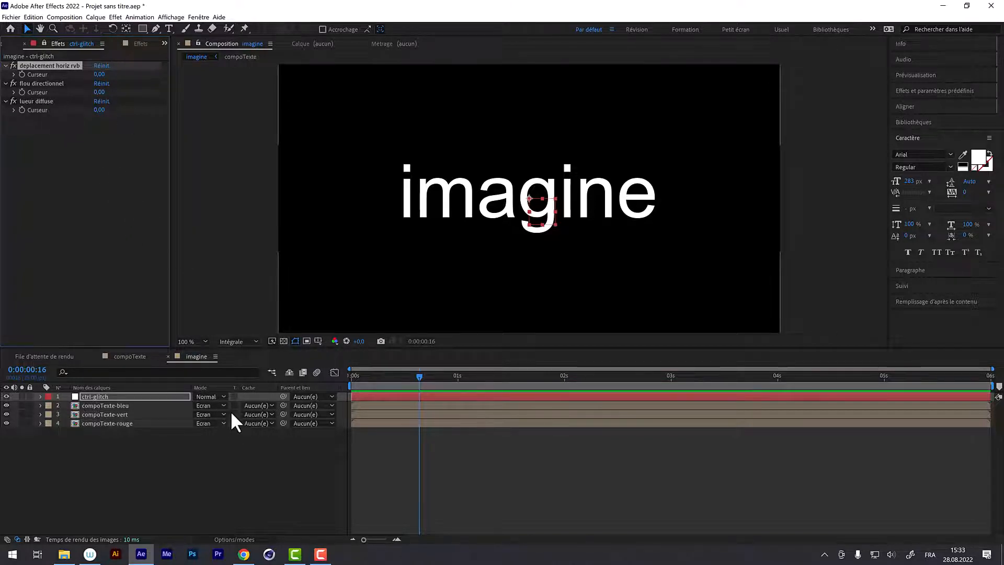
left_click(369, 376)
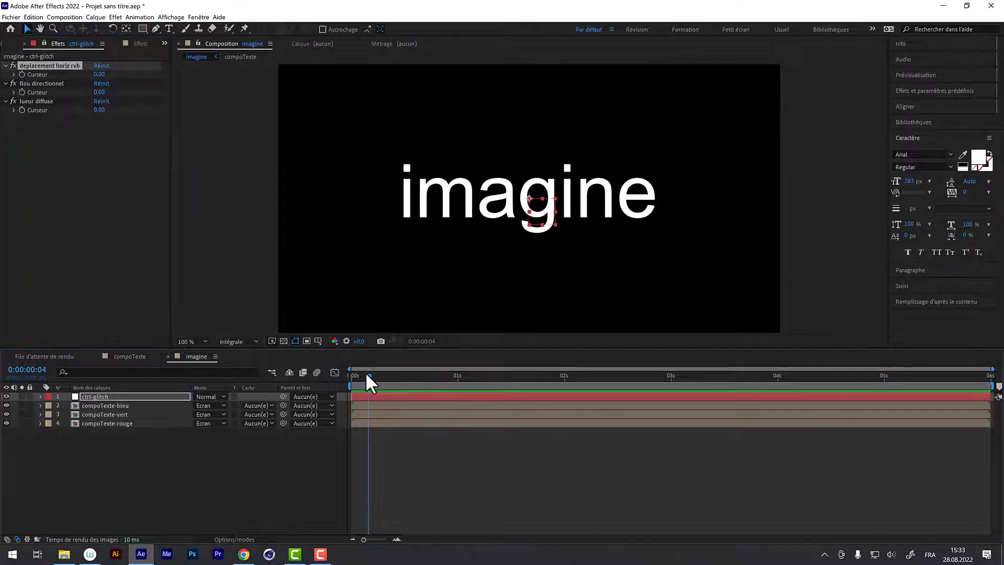
left_click_drag(366, 373, 411, 382)
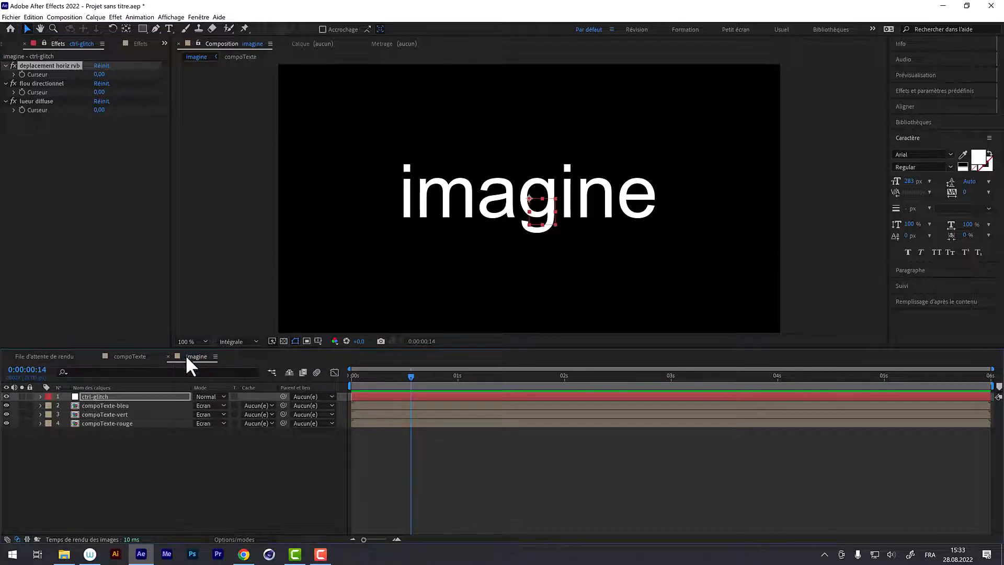
- Place the imagine timeline before compoTexte and locate compoTexte's word changes at 0:00:01:09 and 0:00:02:01
left_click_drag(187, 355, 119, 354)
left_click(178, 356)
left_click_drag(411, 377, 494, 379)
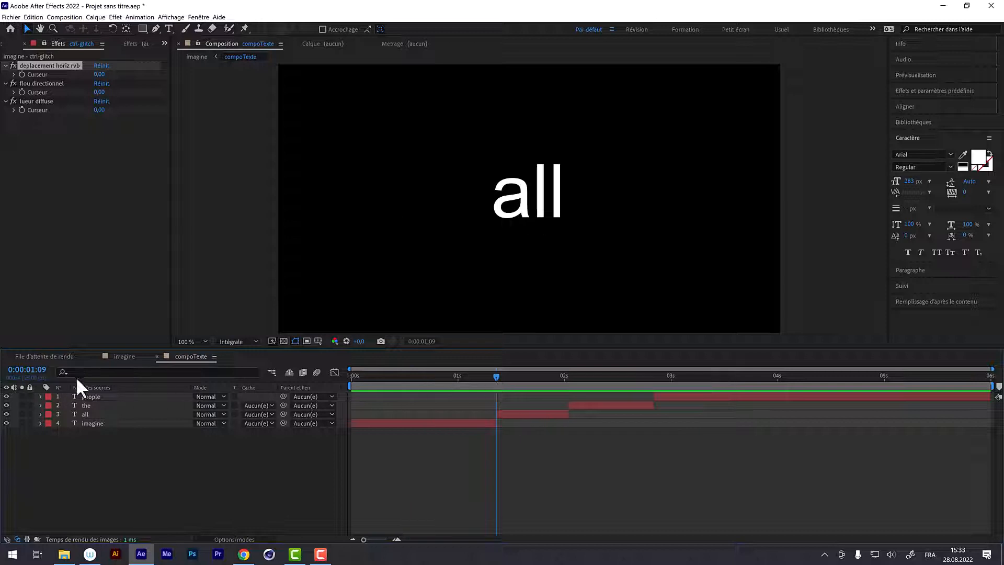
mouse_move(575, 375)
left_mouse_down()
mouse_move(563, 374)
mouse_move(653, 372)
mouse_move(493, 375)
mouse_move(568, 380)
left_mouse_up()
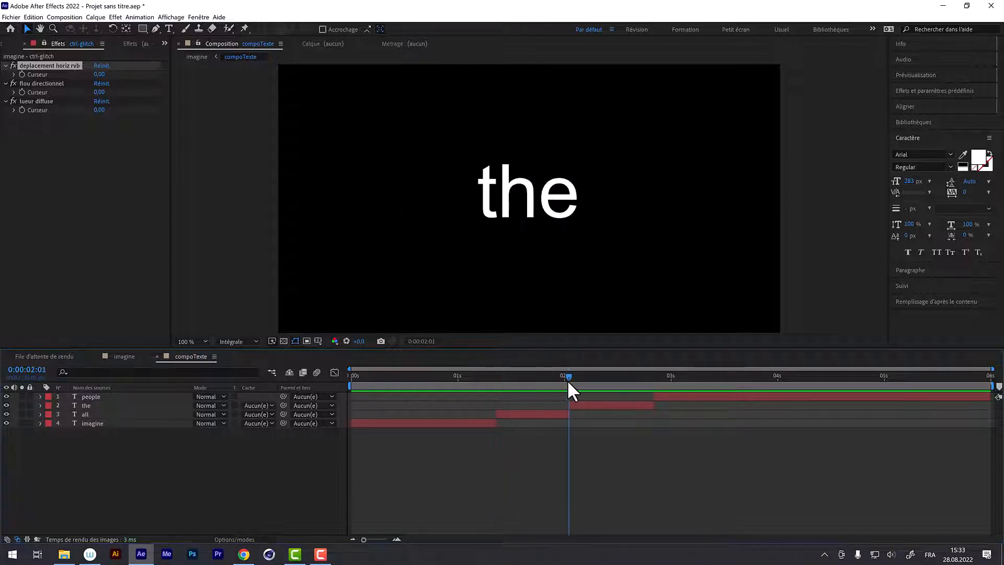
left_click(495, 374)
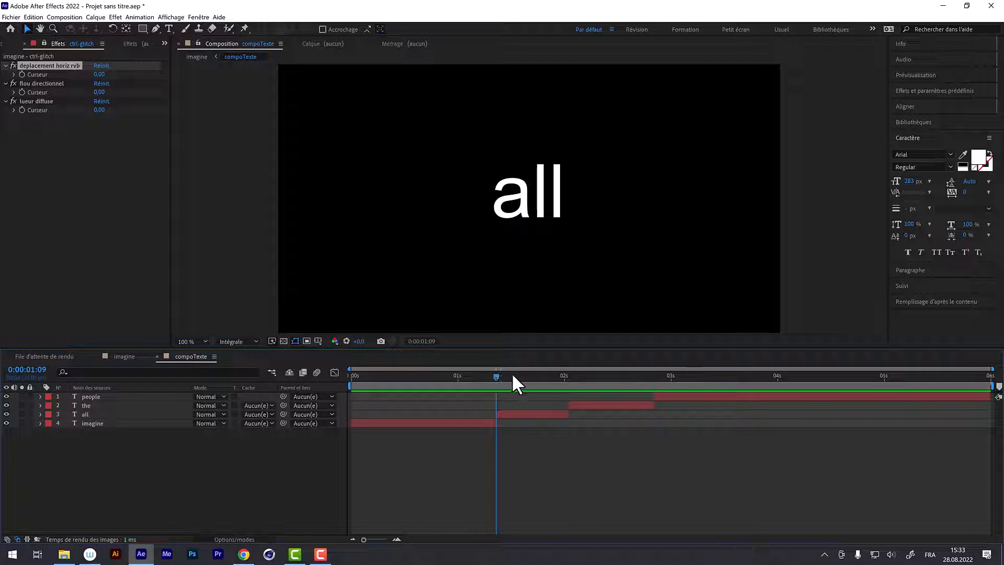
- Add composition markers in imagine where the words change, at 0:00:01:09, 0:00:02:01 and the start of "people"
left_click(113, 356)
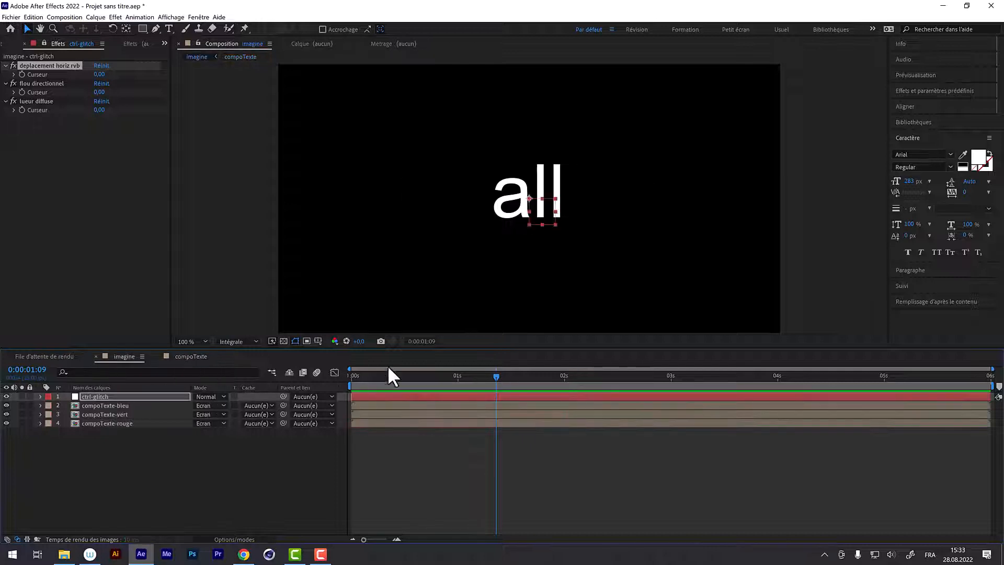
left_click_drag(497, 375, 492, 375)
mouse_move(497, 380)
left_mouse_down()
mouse_move(592, 374)
mouse_move(495, 392)
left_mouse_up()
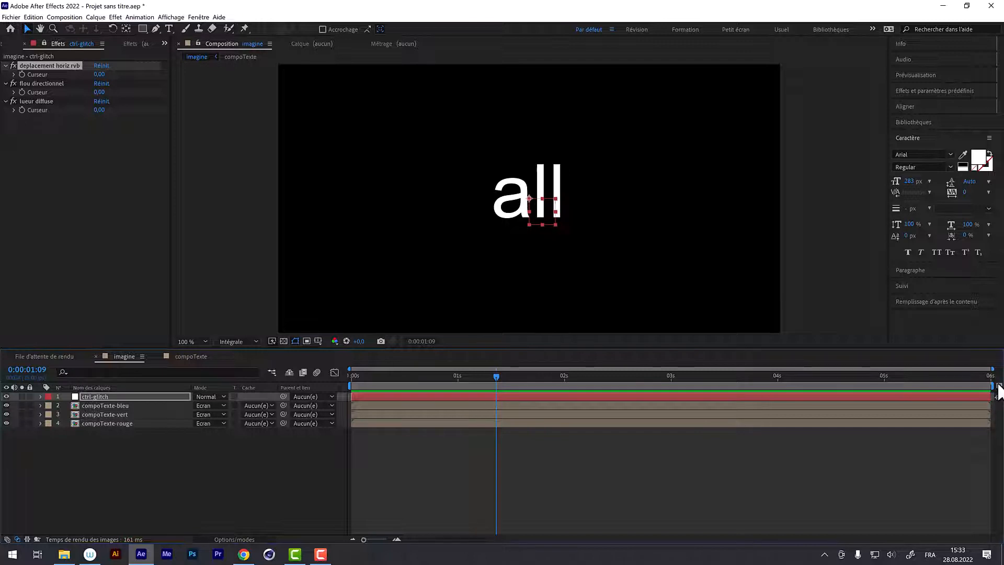
mouse_move(998, 387)
left_mouse_down()
mouse_move(491, 389)
mouse_move(517, 378)
mouse_move(578, 379)
mouse_move(565, 377)
mouse_move(570, 388)
mouse_move(664, 379)
mouse_move(655, 388)
left_mouse_up()
left_click_drag(655, 377, 502, 387)
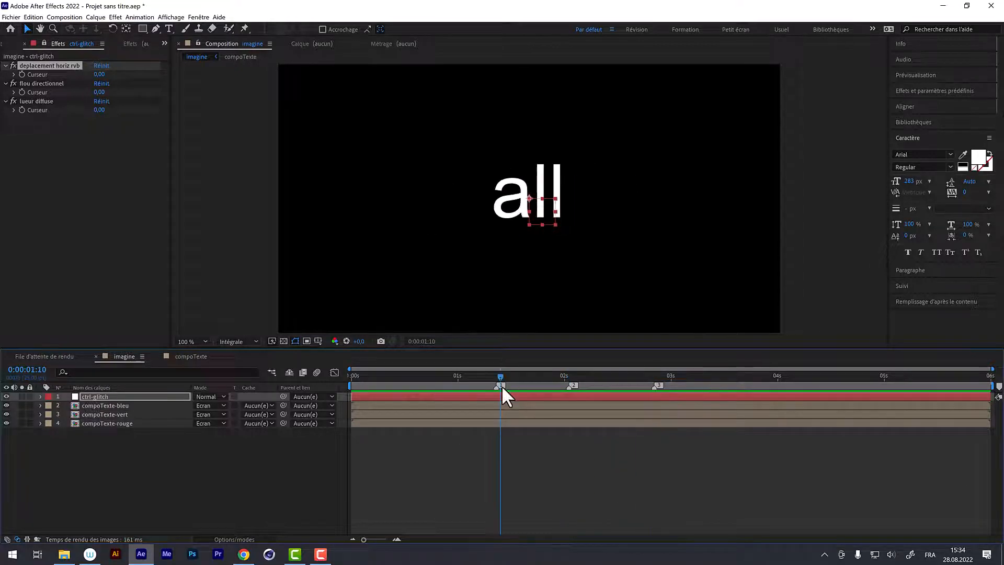
double_click(500, 387)
type("imagine")
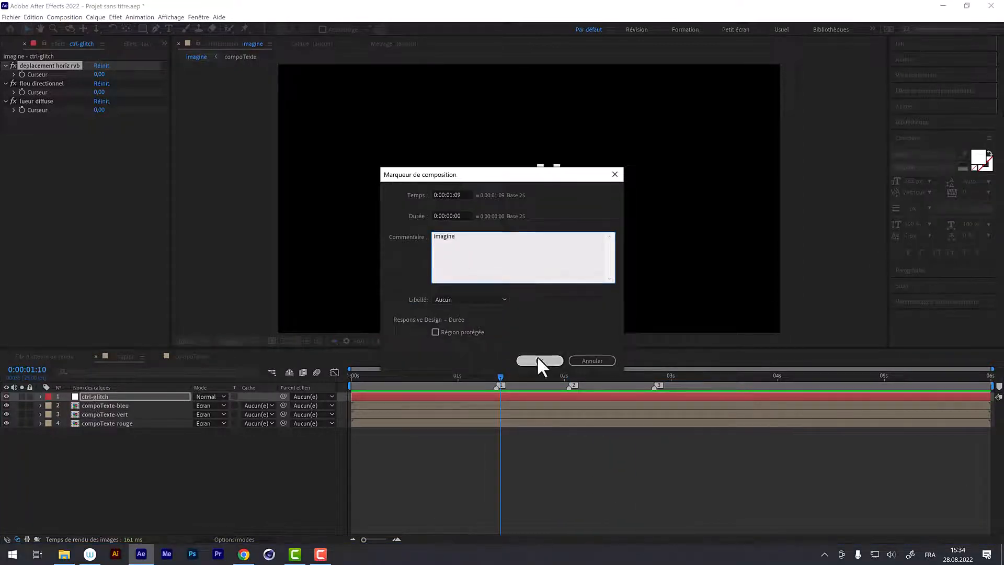
left_click(538, 359)
- Label the three composition markers "all", "the" and "people" in time order through their comments
double_click(501, 385)
type("all")
left_click(541, 359)
double_click(571, 387)
type("t")
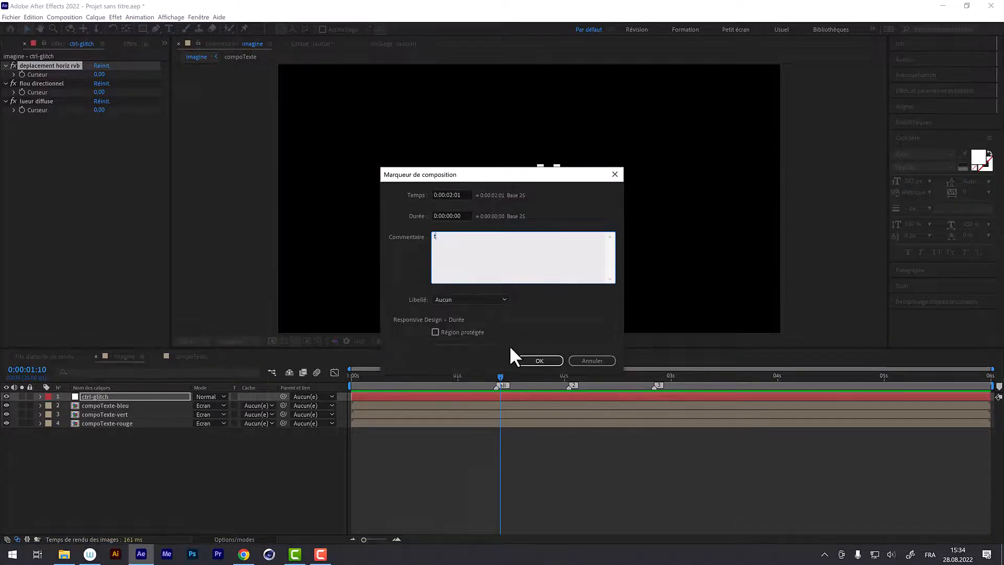
type("he")
left_click(539, 360)
double_click(654, 386)
type("people")
left_click(539, 360)
- Add a composition marker at 0:00:00:00 with the comment "imagine"
key("Home")
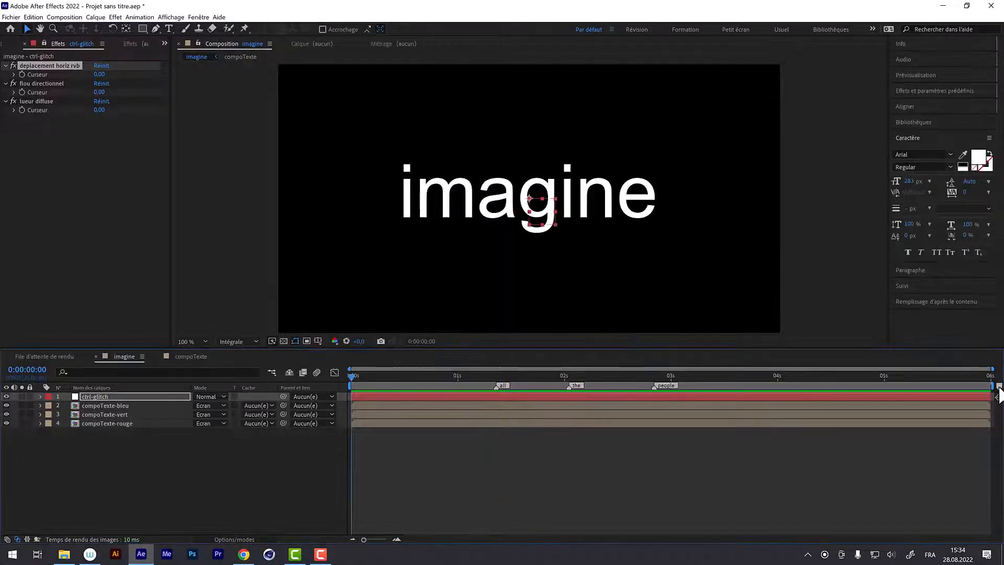
left_click_drag(996, 387, 352, 387)
double_click(353, 386)
type("imagine")
left_click(539, 360)
- Play back and scrub the imagine composition to compare the word changes with the markers
key("space")
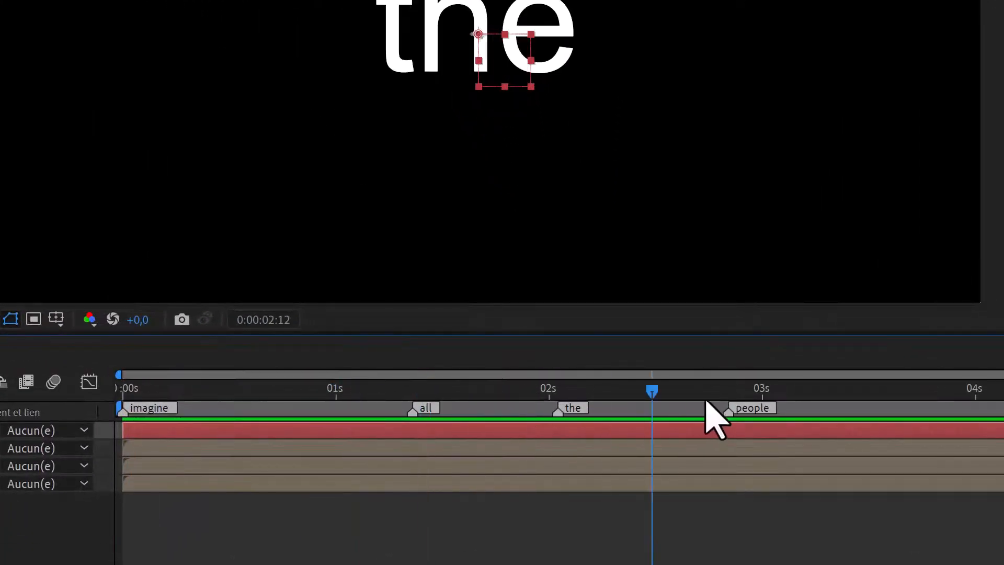
left_click_drag(596, 386, 347, 410)
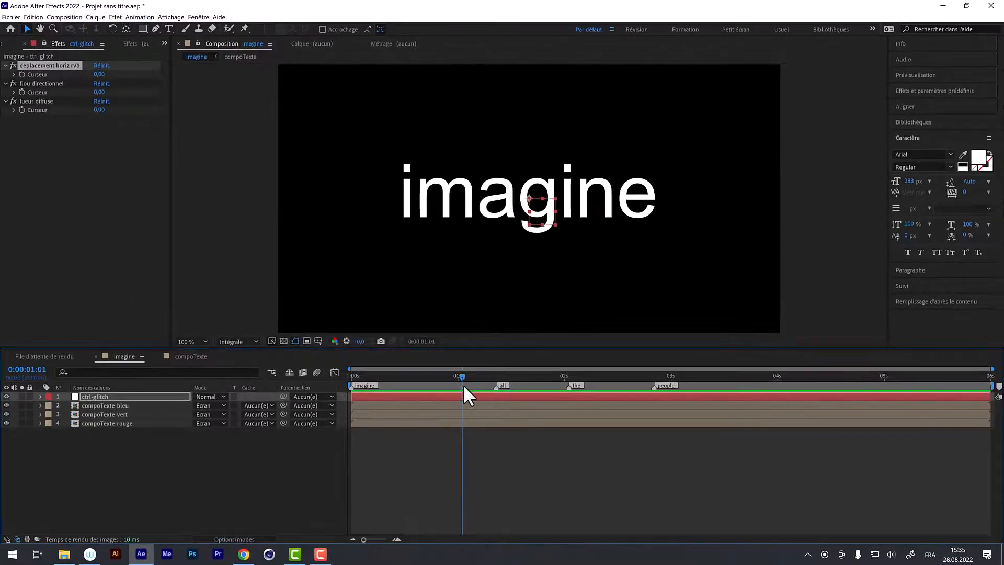
left_click(497, 374)
mouse_move(500, 373)
left_mouse_down()
mouse_move(475, 378)
mouse_move(501, 381)
left_mouse_up()
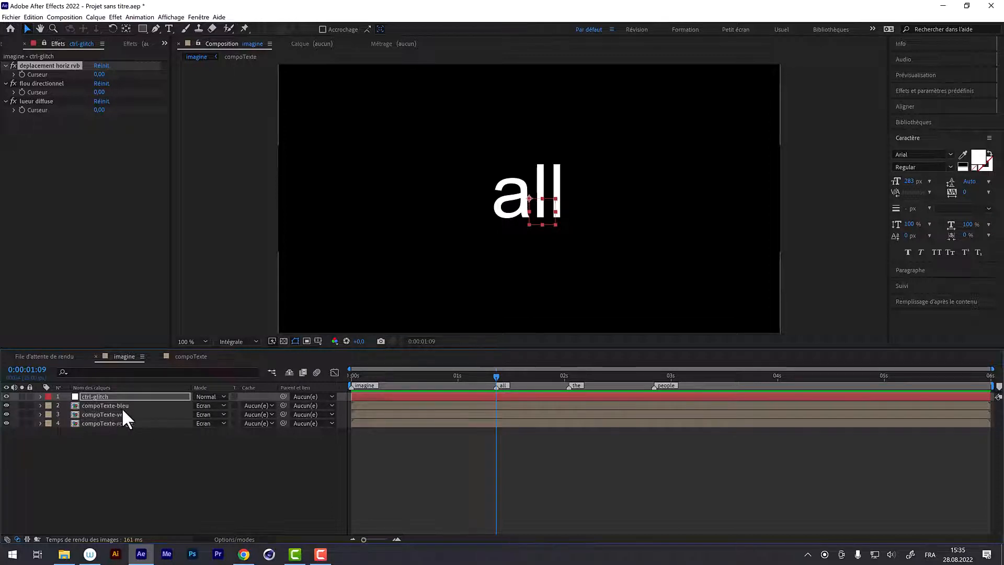
- Create a "deplacement horiz rvb" Curseur keyframe of 0 at 0:00:01:04 and reveal ctrl-glitch's keyframes in the timeline
left_click_drag(495, 375, 476, 373)
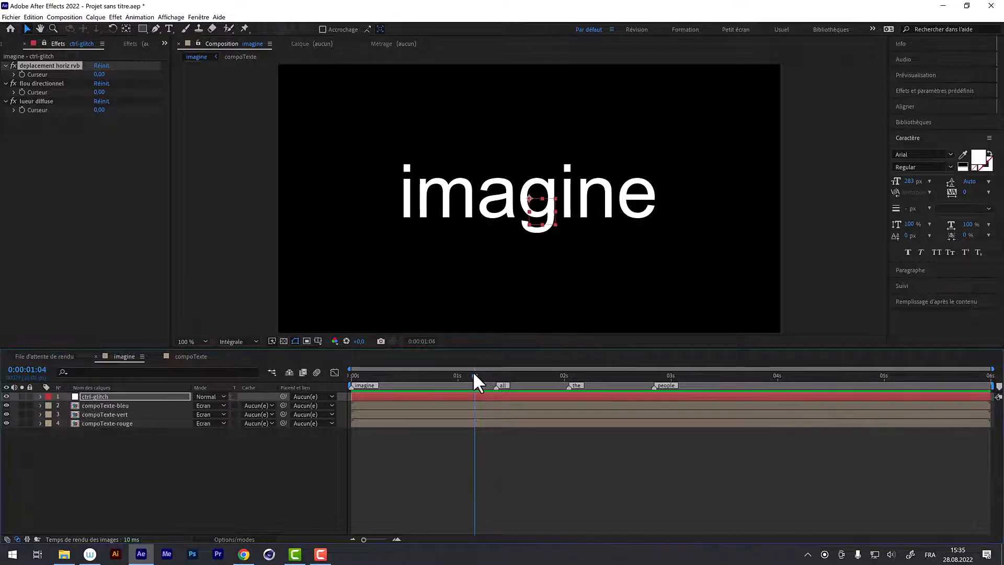
left_click(22, 73)
left_click(92, 396)
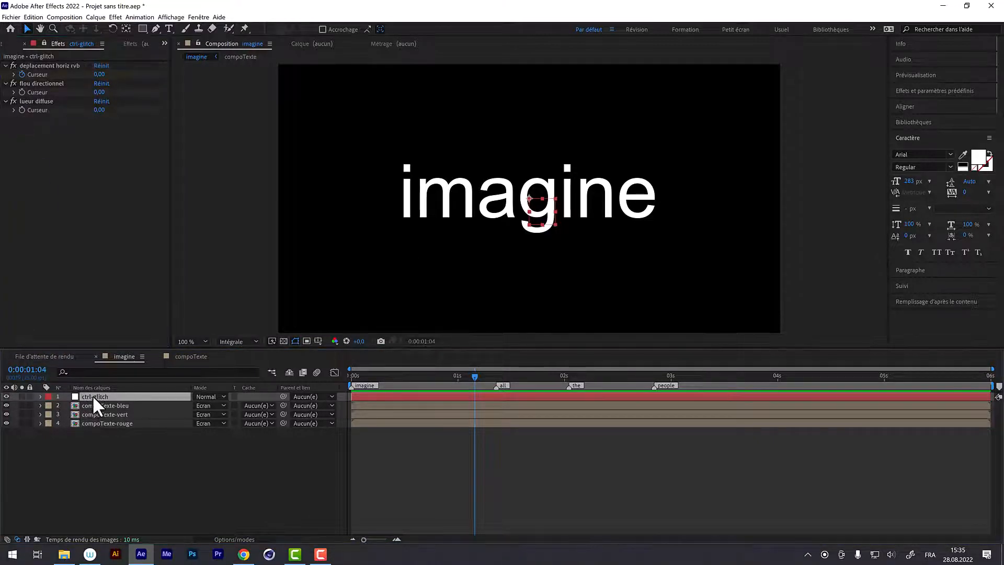
key("u")
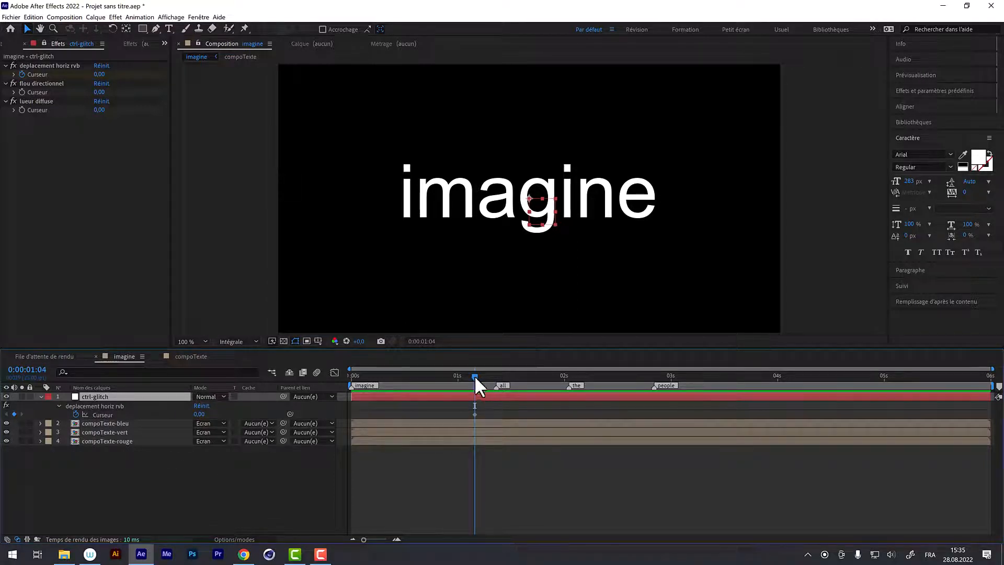
- Add "deplacement horiz rvb" Curseur keyframes of 0 at 0:00:01:14 and 120 at the "all" marker, 0:00:01:09
left_click_drag(494, 373, 520, 372)
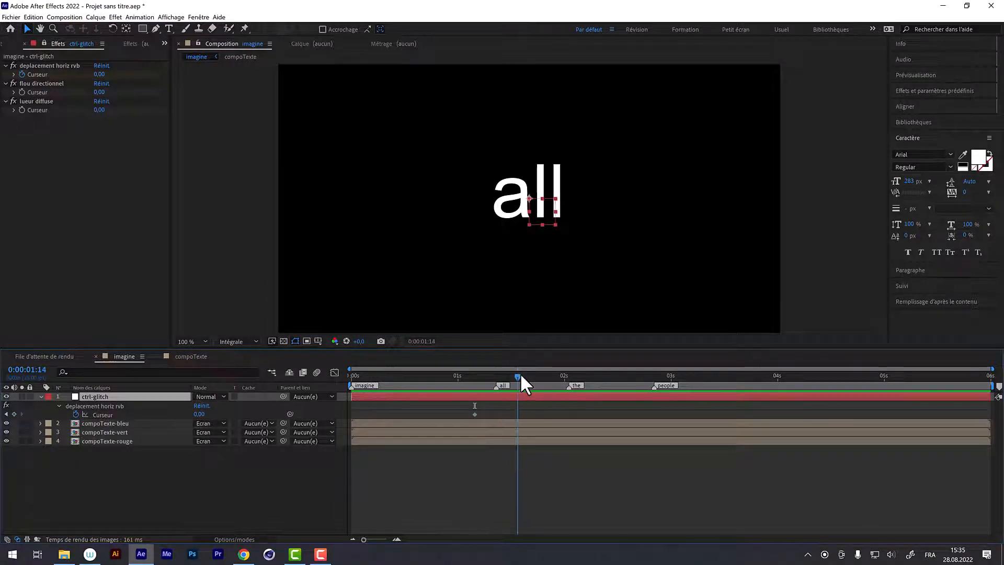
left_click(15, 414)
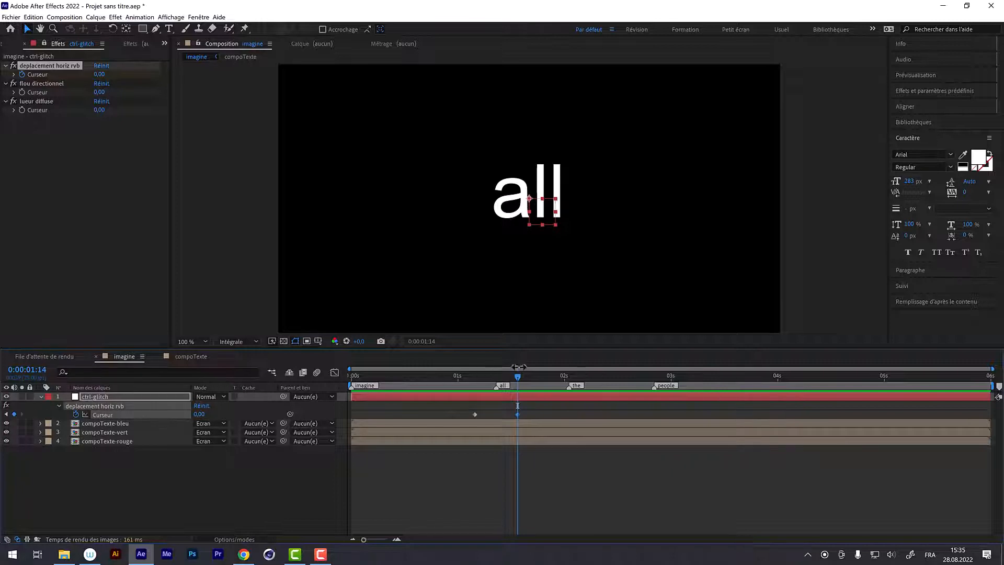
left_click_drag(515, 374, 496, 376)
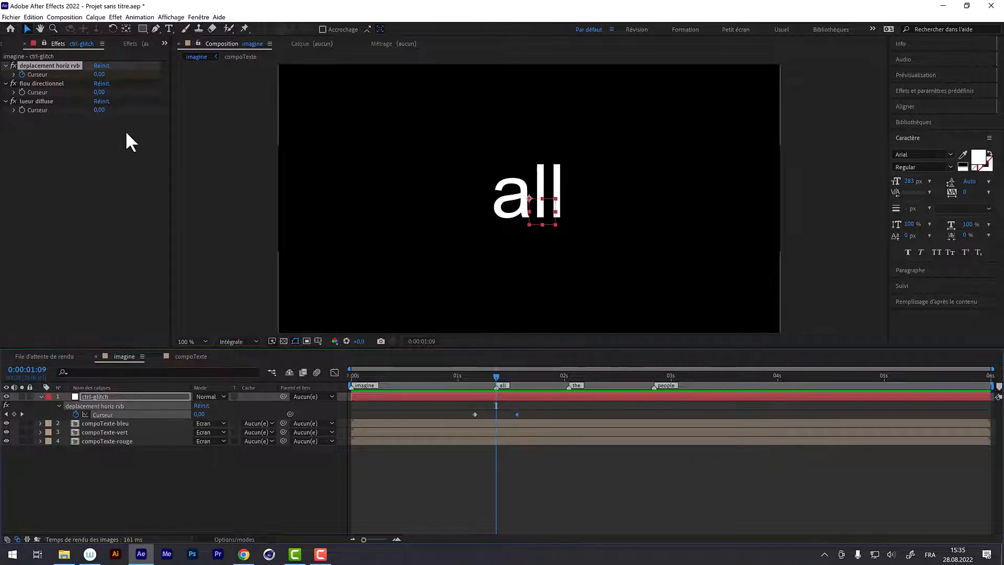
left_click_drag(99, 74, 162, 76)
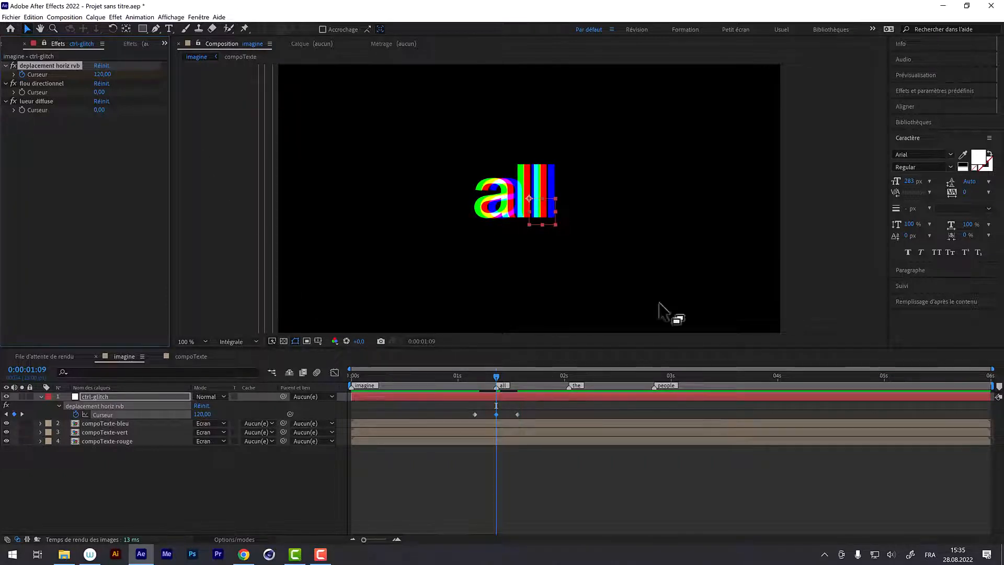
- Limit the work area to the span around the "all" marker and preview the displacement transition
left_click_drag(994, 386, 614, 399)
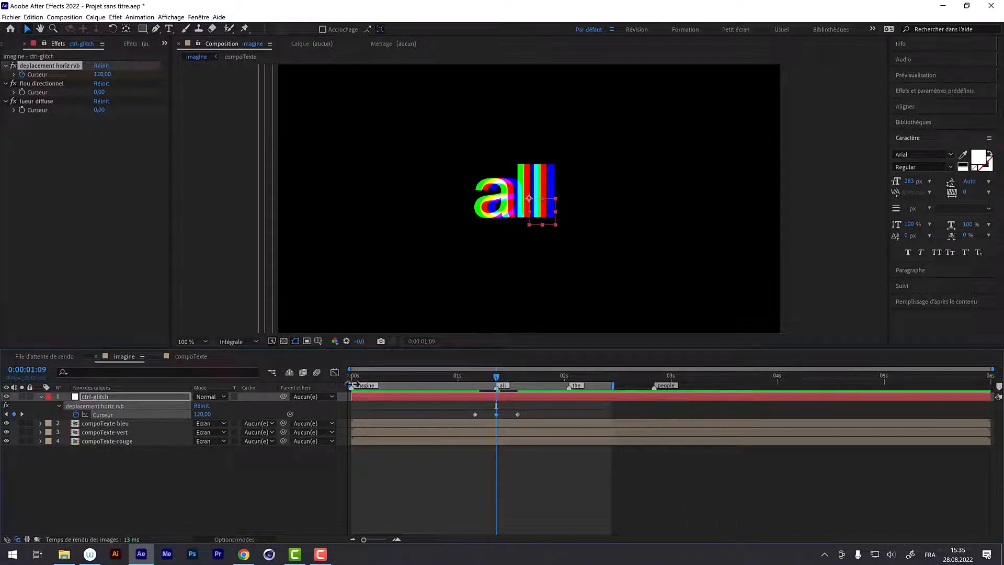
left_click_drag(352, 385, 406, 392)
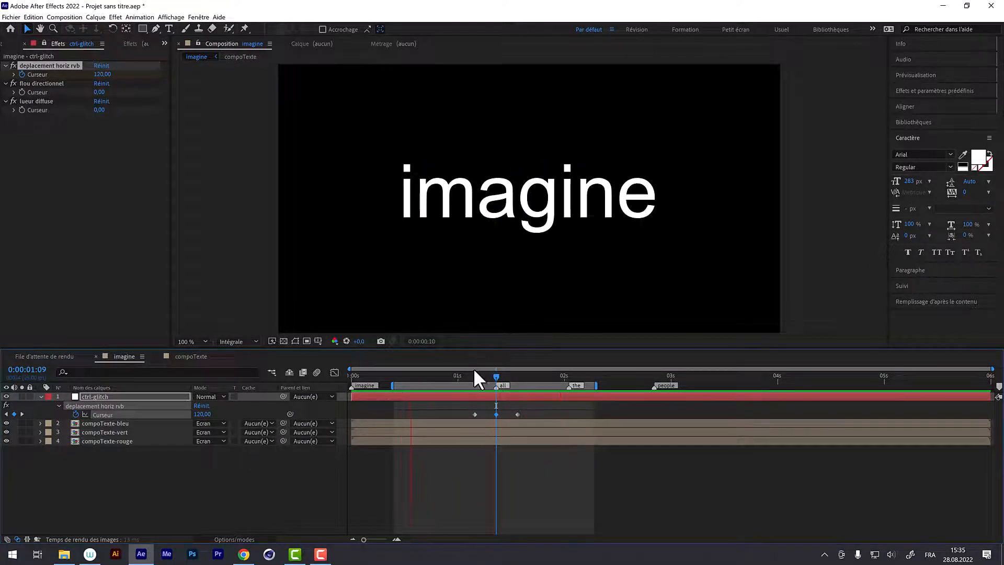
key("space")
left_click_drag(469, 378, 497, 373)
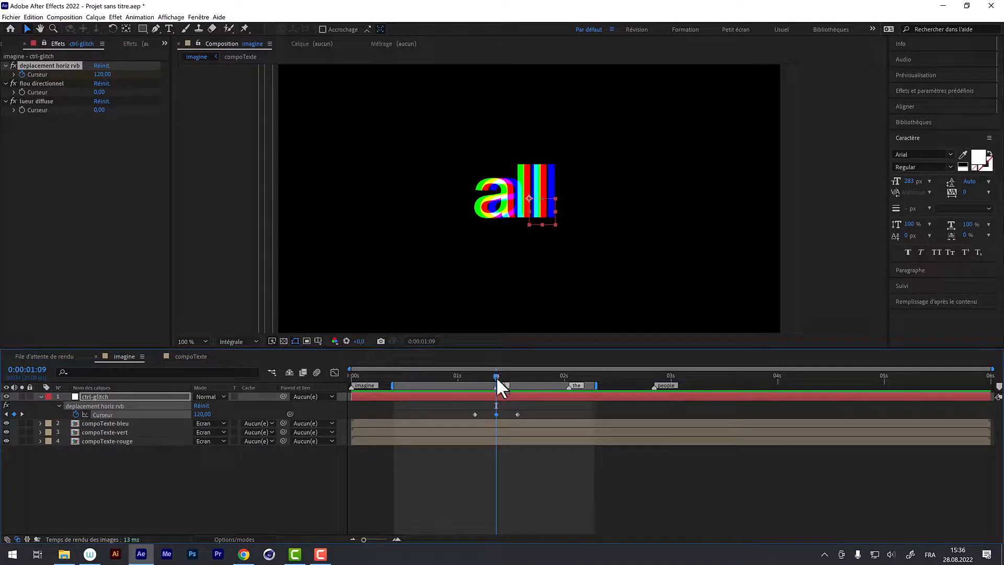
- Spread the outer "deplacement horiz rvb" keyframes to 0:00:01:02 and 0:00:01:16 and preview the slower transition
left_click_drag(518, 415, 467, 414)
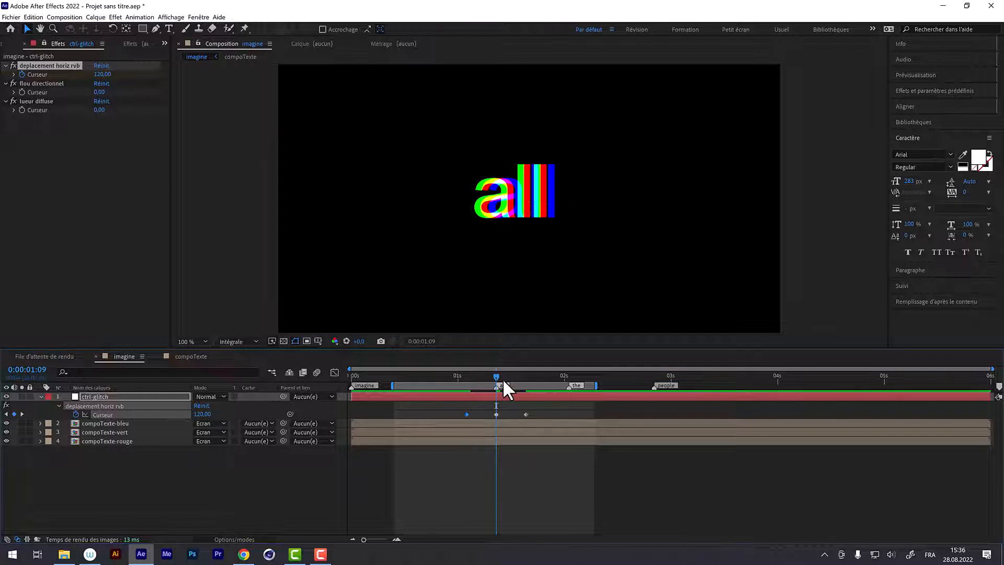
key("space")
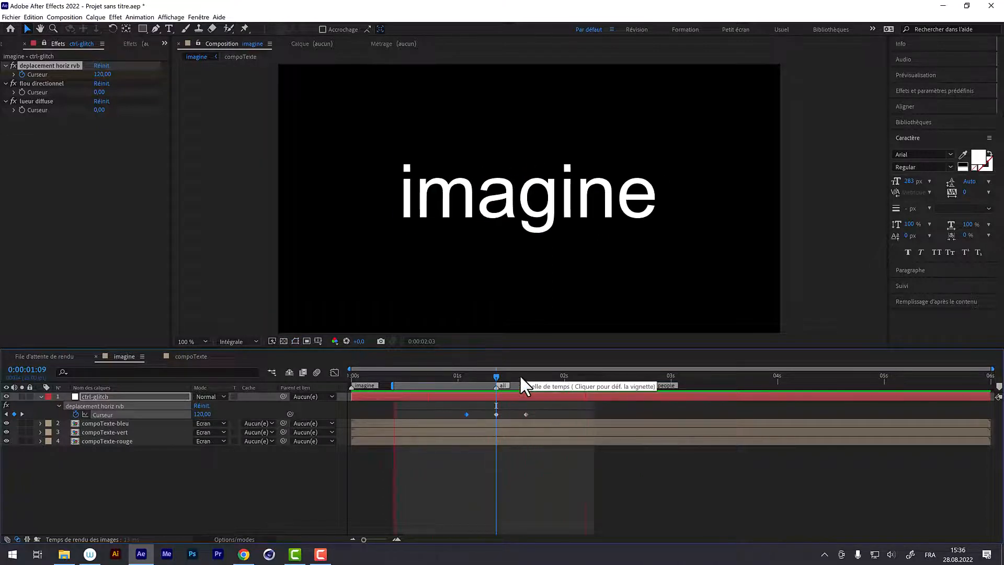
left_click_drag(503, 377, 463, 384)
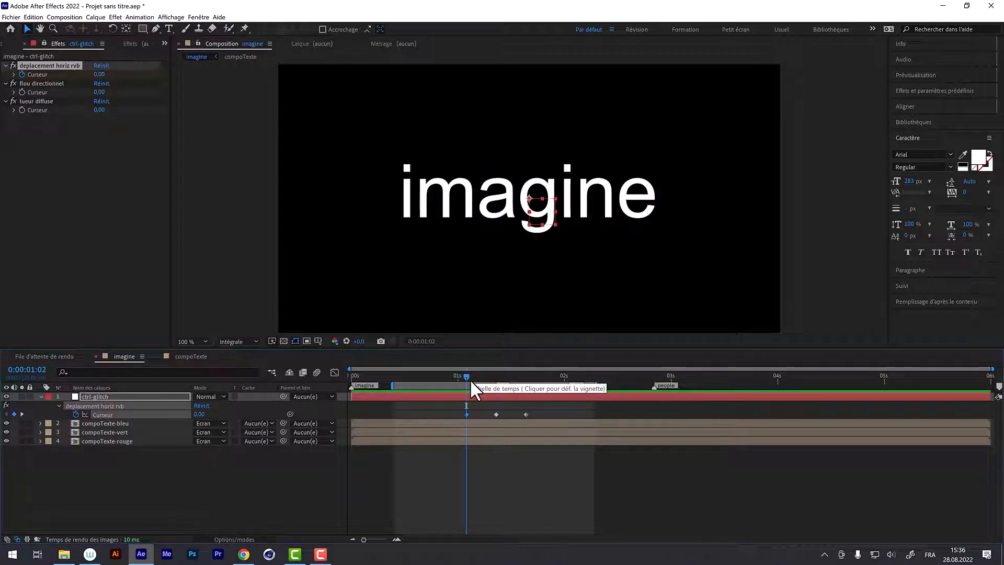
- Step back and forth through the three "deplacement horiz rvb" keyframes to compare the text at each one
key("k")
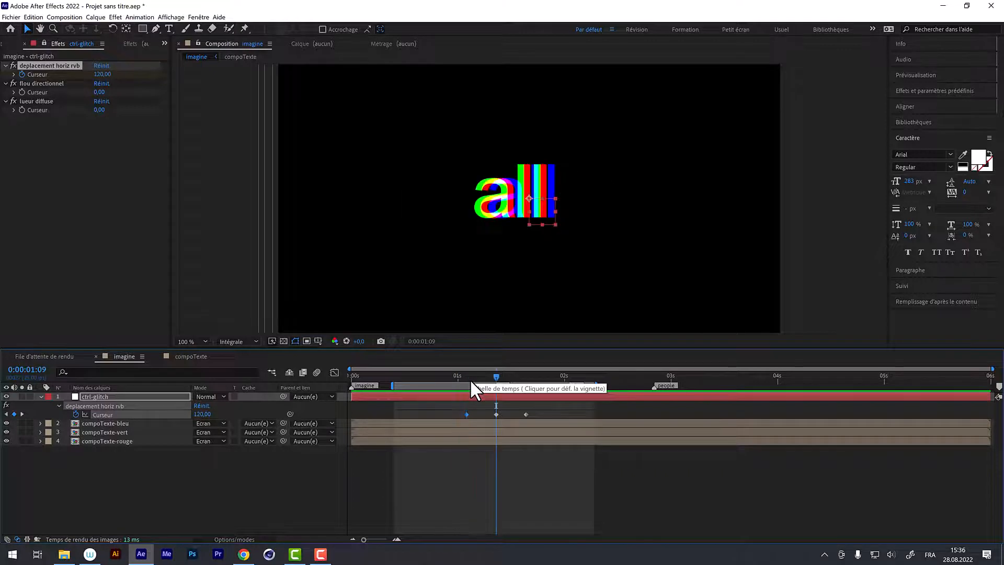
key("k")
key("j")
key("j")
key("k")
key("k")
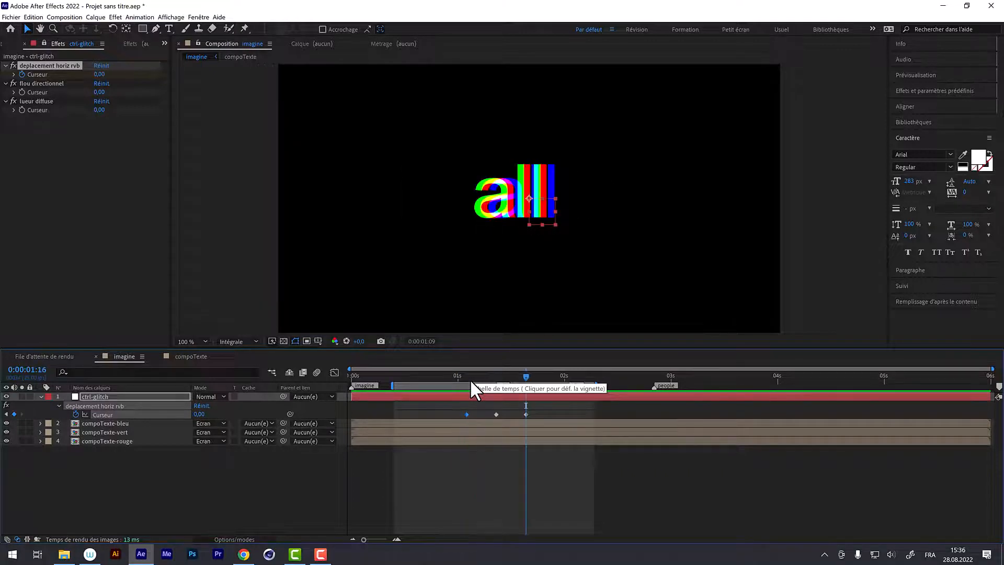
key("j")
key("j")
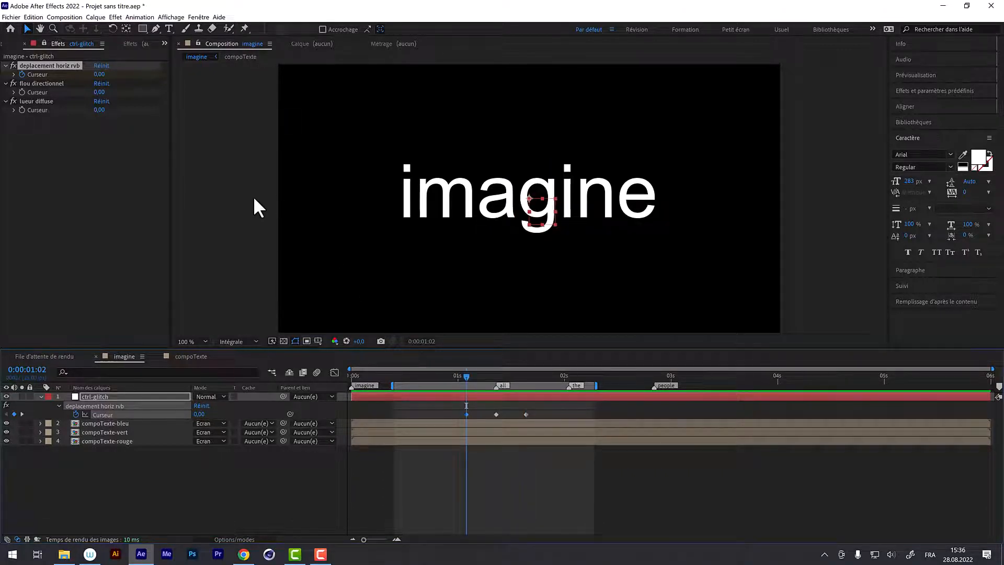
- Create "flou directionnel" and "lueur diffuse" Curseur keyframes of 0 at 0:00:01:02 and reveal all of ctrl-glitch's keyframes
left_click(21, 84)
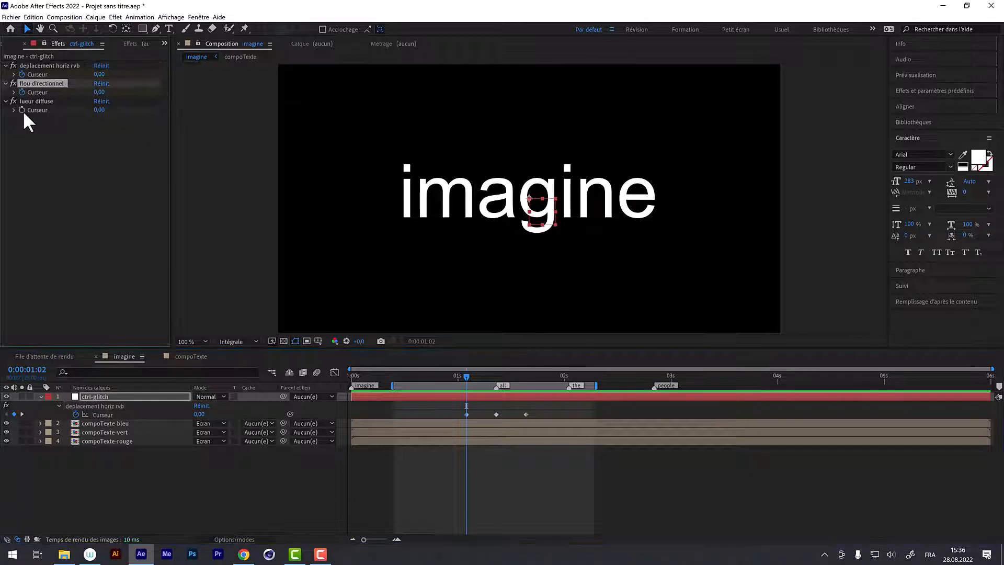
left_click(21, 109)
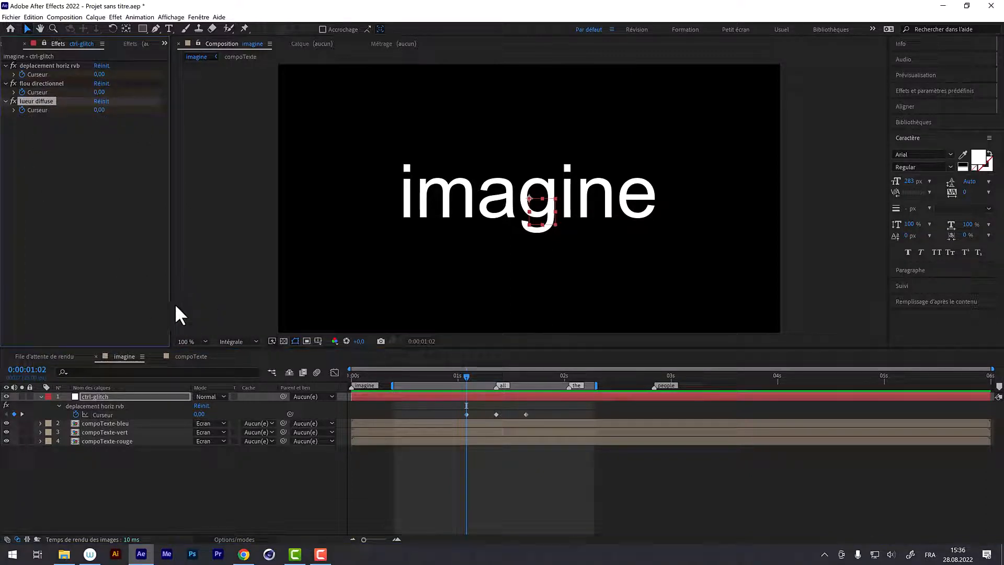
left_click(88, 393)
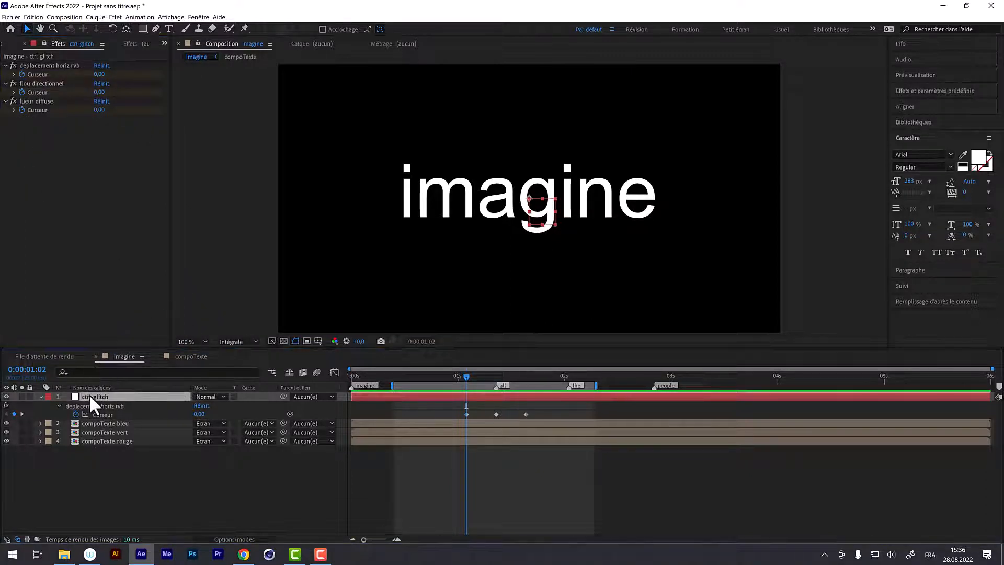
key("u")
key("z")
key("u")
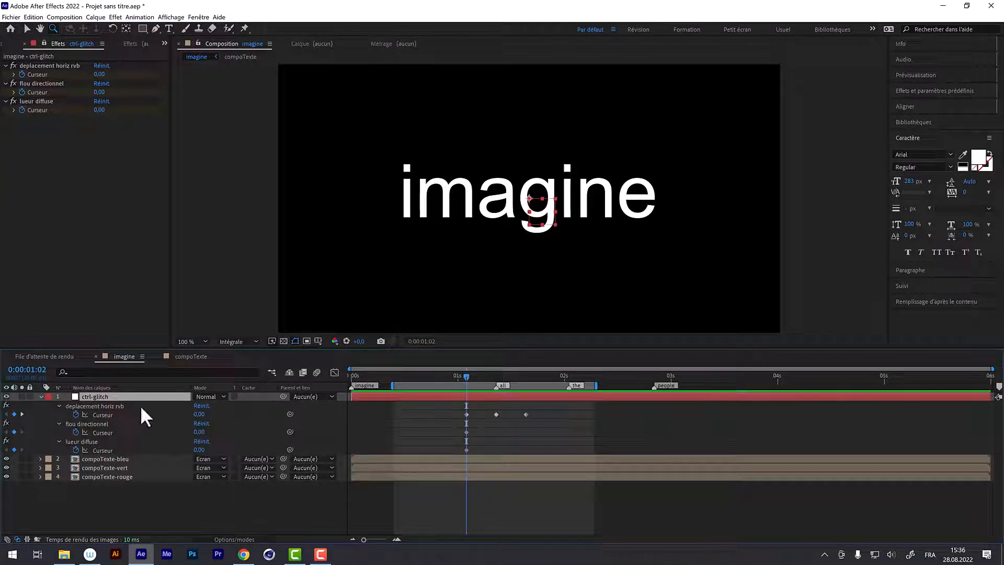
- Add "flou directionnel" and "lueur diffuse" Curseur keyframes of 0 at 0:00:01:16
key("k")
key("k")
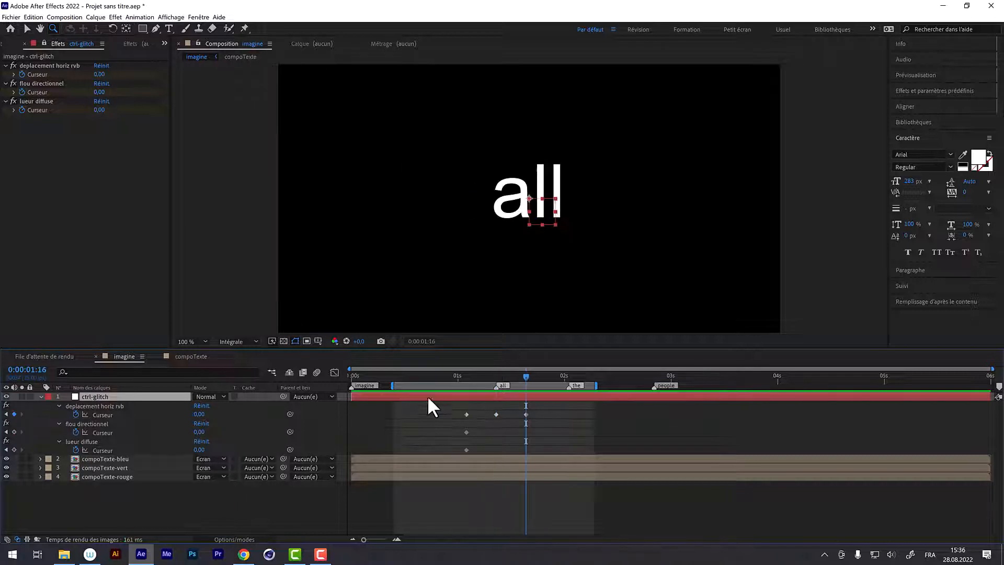
left_click(14, 432)
left_click(14, 449)
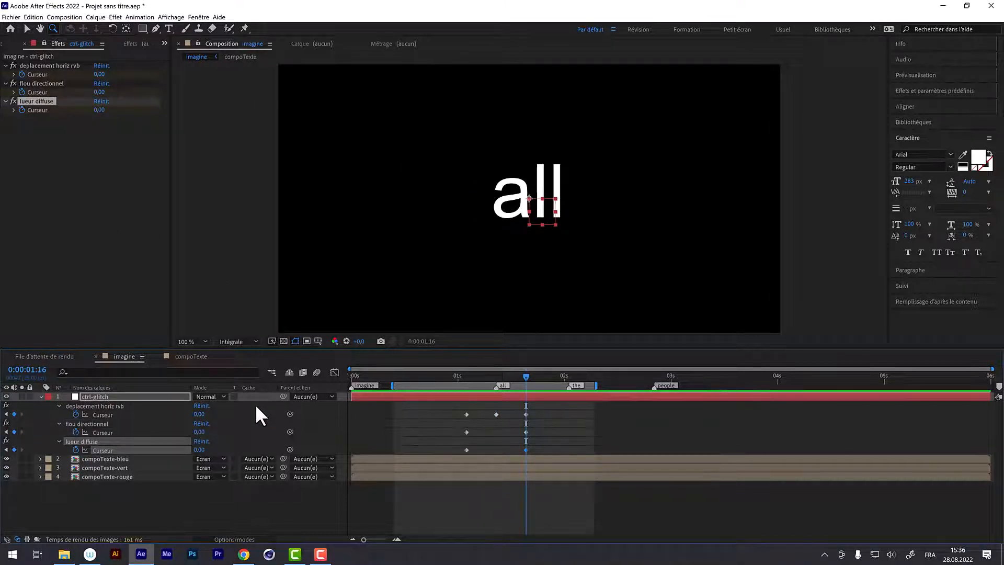
- At 0:00:01:09, set the "flou directionnel" Curseur to 49 and the "lueur diffuse" Curseur to 26, then preview
key("j")
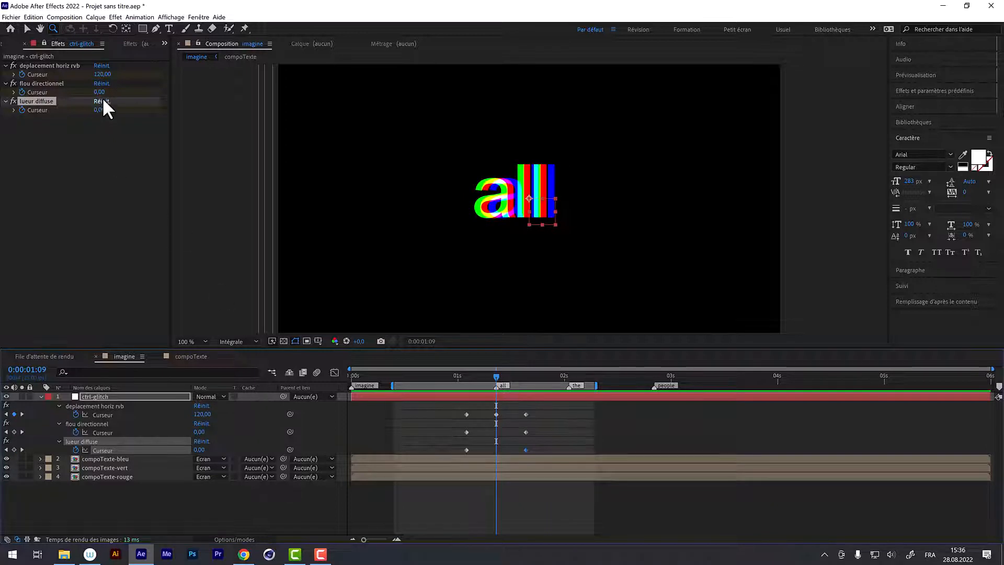
left_click_drag(100, 92, 115, 110)
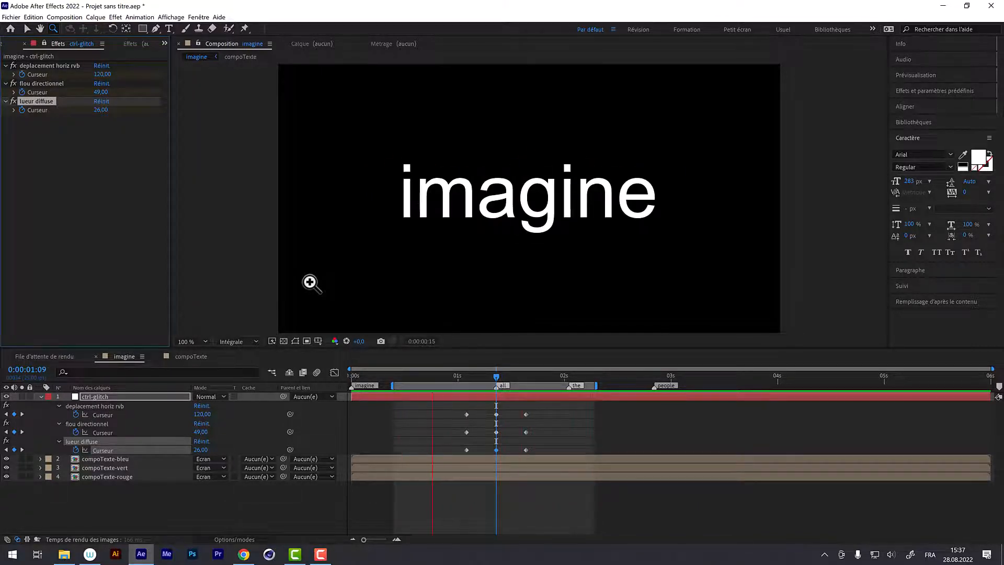
left_click(487, 375)
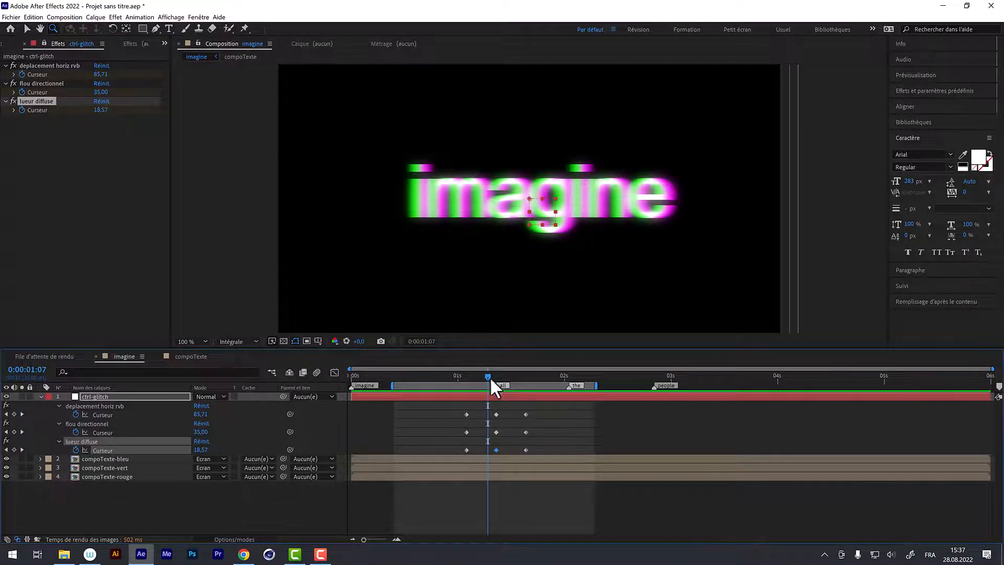
- Copy all nine keyframes around "all" and paste them with their middle column on the "the" marker, 0:00:02:01
left_click_drag(489, 375, 462, 453)
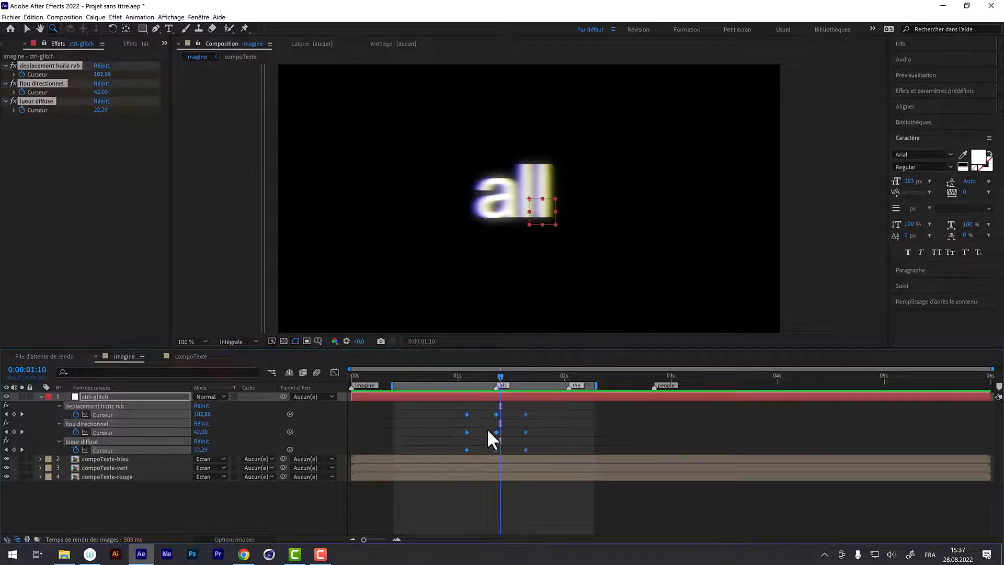
left_click(494, 375)
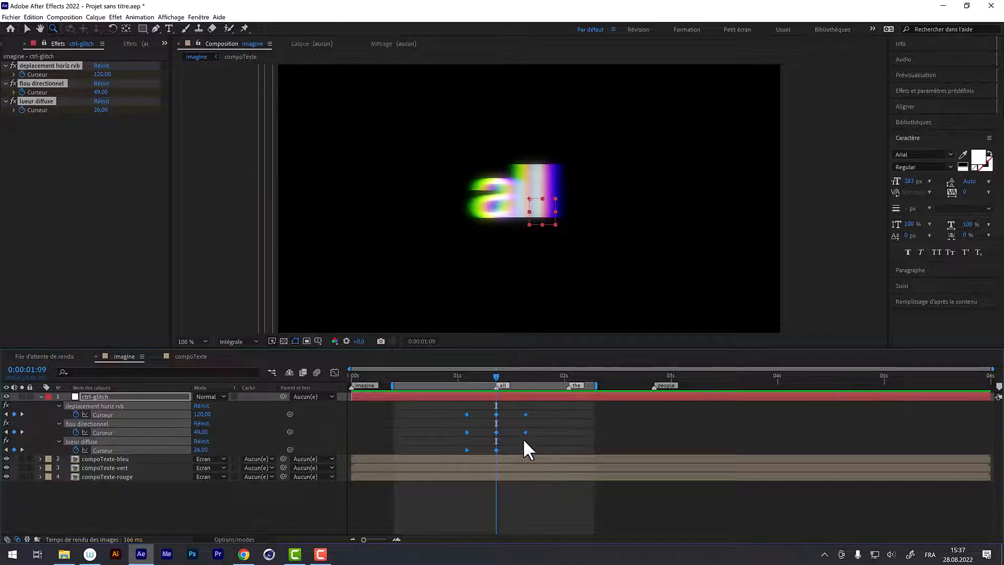
left_click_drag(497, 375, 569, 376)
key("ctrl+v")
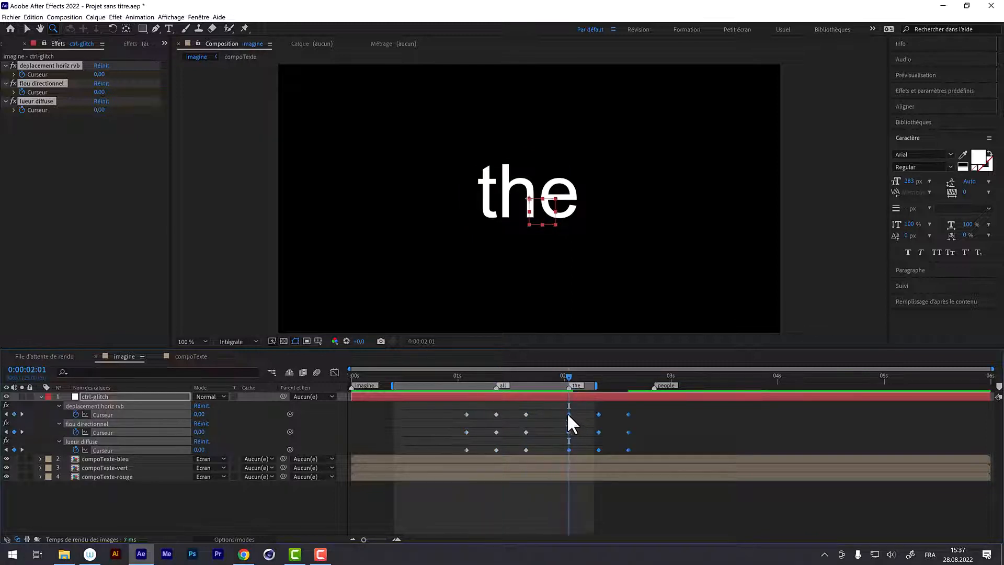
left_click_drag(567, 412, 538, 421)
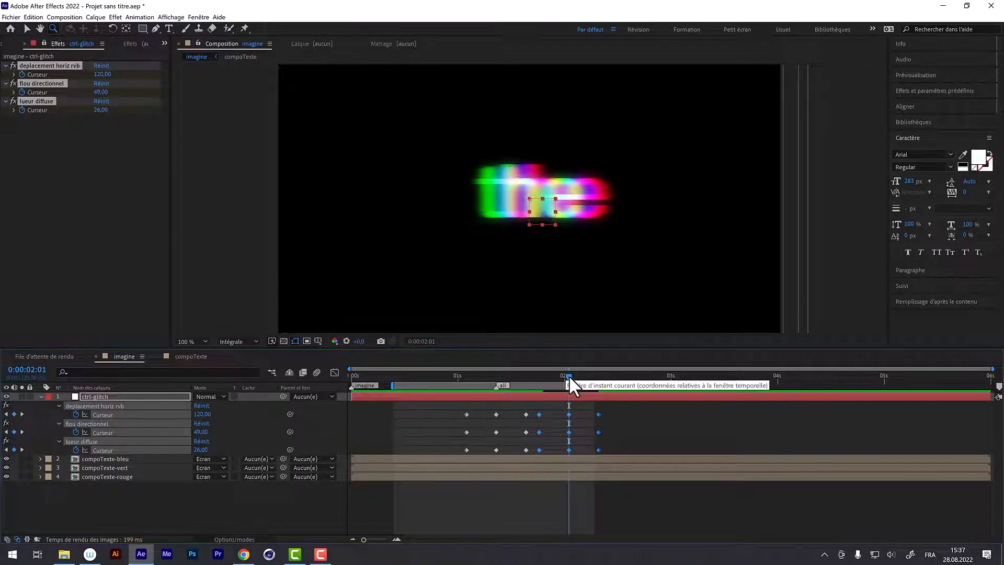
- Move the three opening keyframes of the "the" glitch to about 0:00:01:22
left_click_drag(569, 375, 547, 417)
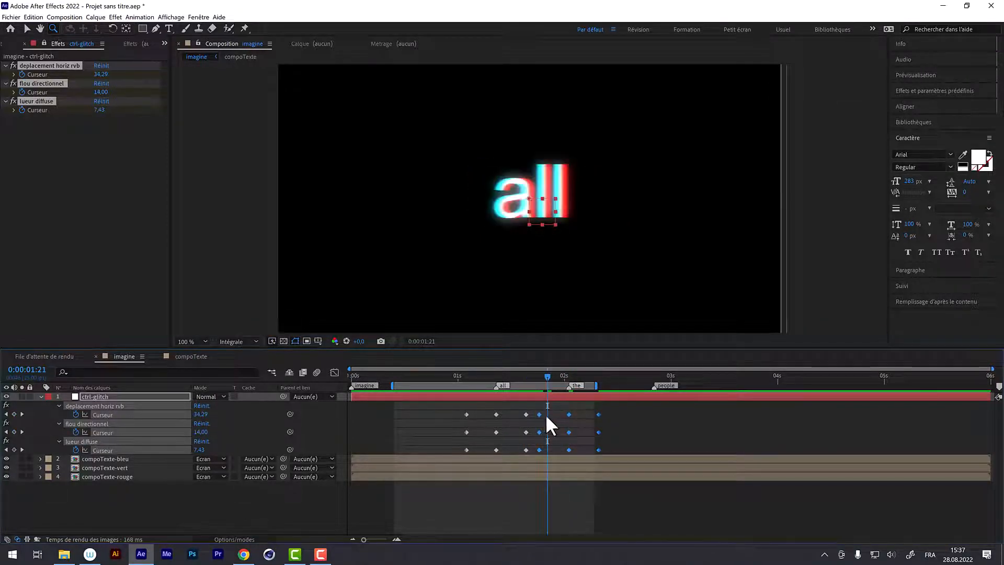
left_click(567, 427)
left_click(539, 414)
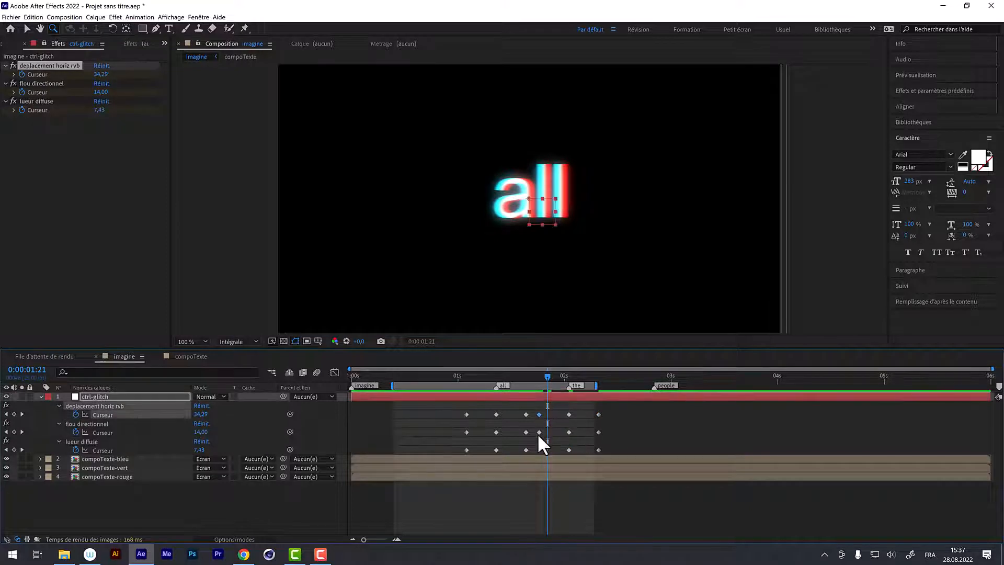
left_click(539, 450, "shift")
left_click_drag(538, 449, 552, 450)
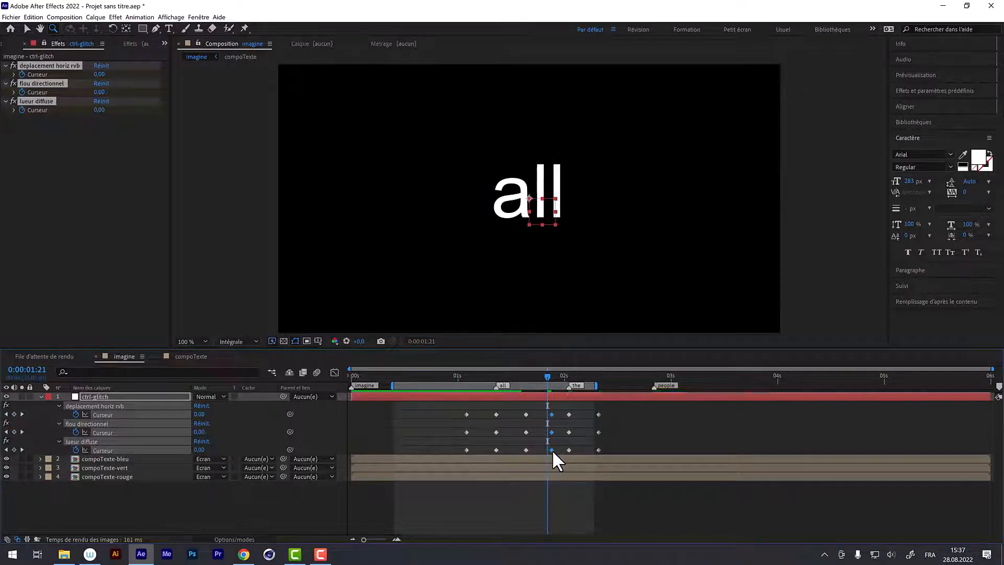
- Move the three closing keyframes of the "the" glitch to about 0:00:02:10 and preview it in an extended work area
left_click(599, 414)
left_click(599, 432, "shift")
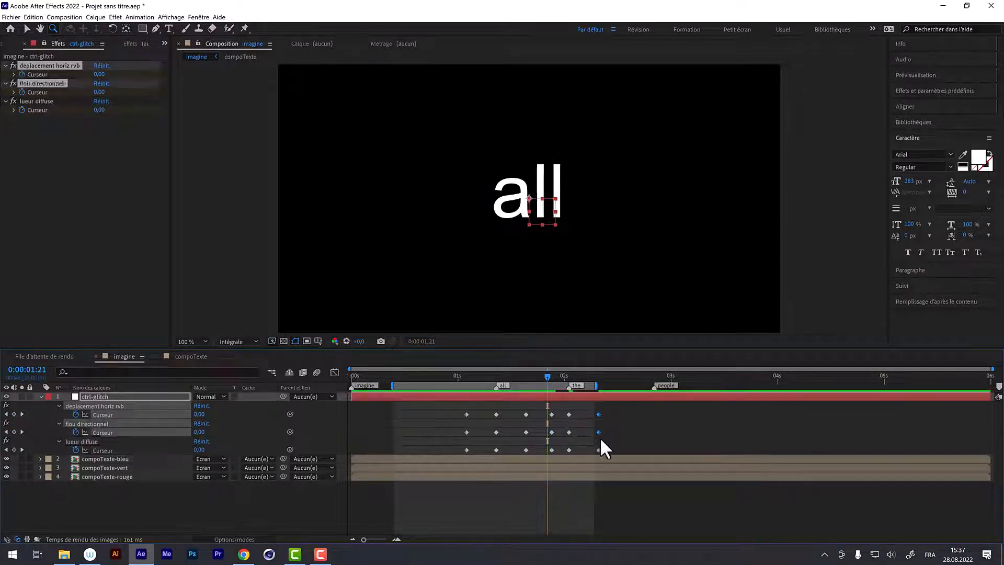
left_click(598, 449, "shift")
left_click_drag(595, 448, 604, 446)
left_click_drag(596, 386, 642, 385)
key("space")
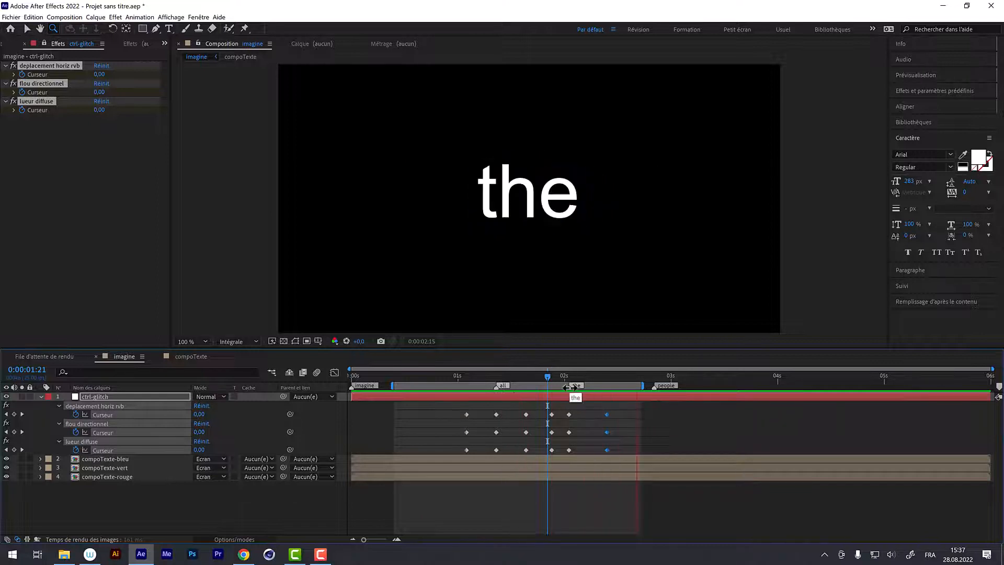
left_click_drag(564, 373, 581, 372)
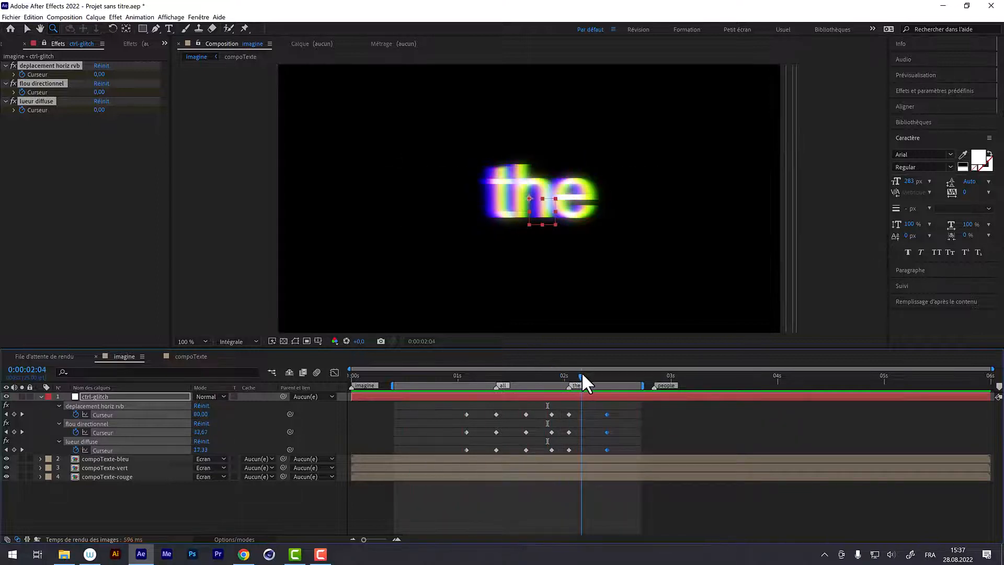
- Extend the work area past "people" and paste a copy of the nine "all" keyframes, with the middle column near the "people" marker
mouse_move(641, 385)
left_mouse_down()
mouse_move(714, 385)
mouse_move(653, 393)
left_mouse_up()
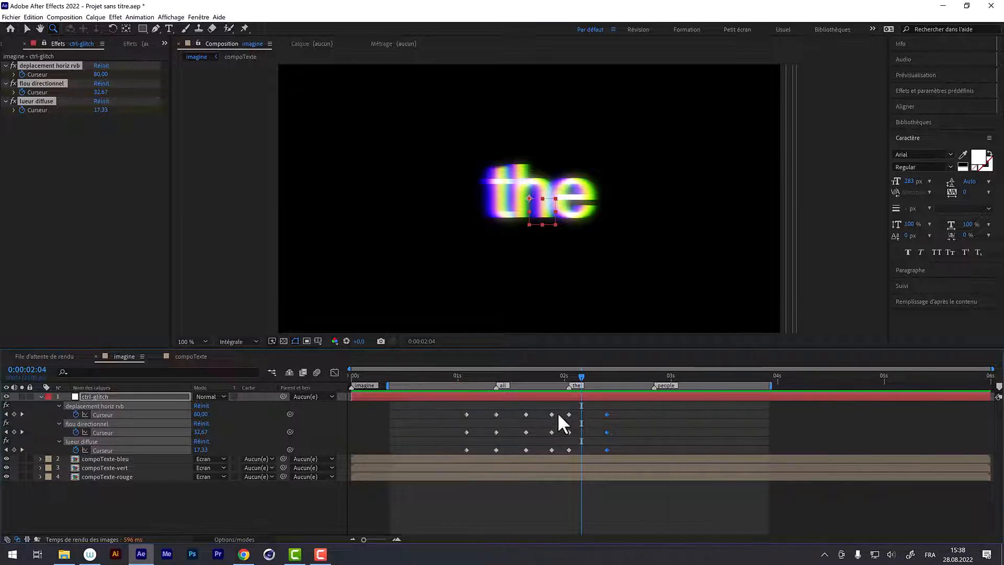
left_click_drag(460, 406, 532, 455)
left_click(636, 373)
key("ctrl+v")
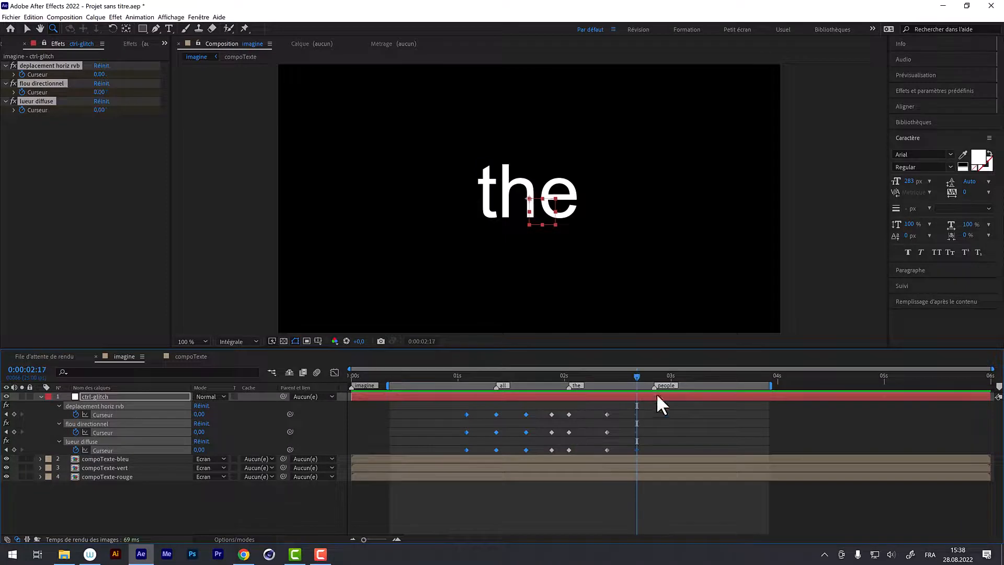
left_click_drag(667, 412, 658, 414)
left_click(639, 449)
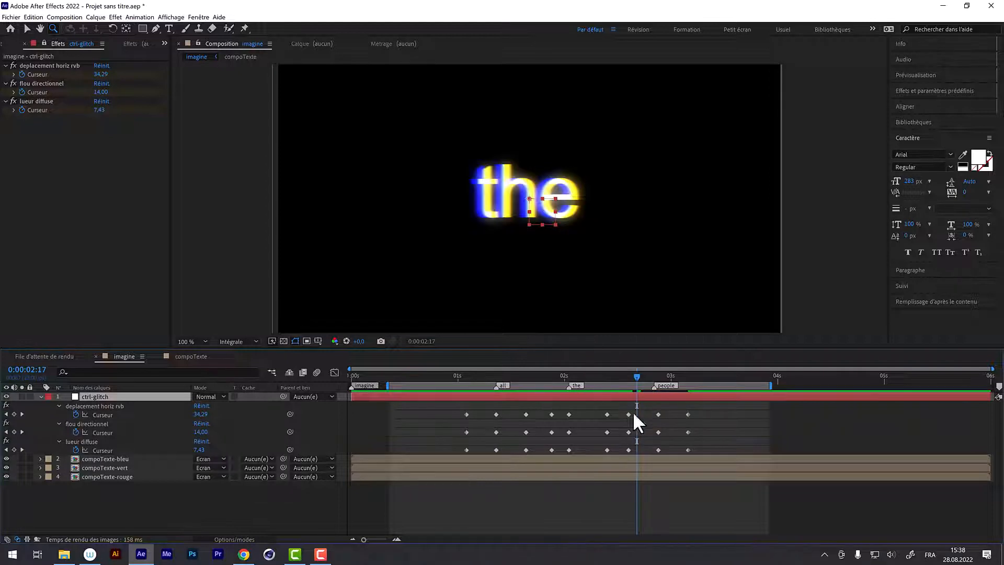
- Move the "people" glitch's opening keyframes to 0:00:02:17 and closing ones to about 0:00:03:01, then preview the animation
left_click(658, 415)
left_click_drag(630, 404, 629, 449)
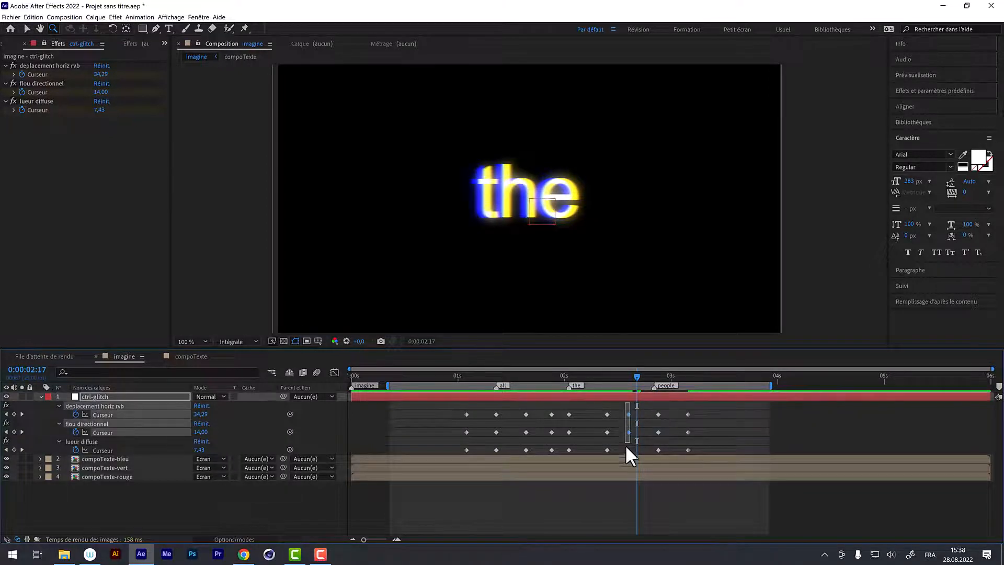
left_click_drag(628, 415, 701, 454)
left_click_drag(688, 413, 676, 414)
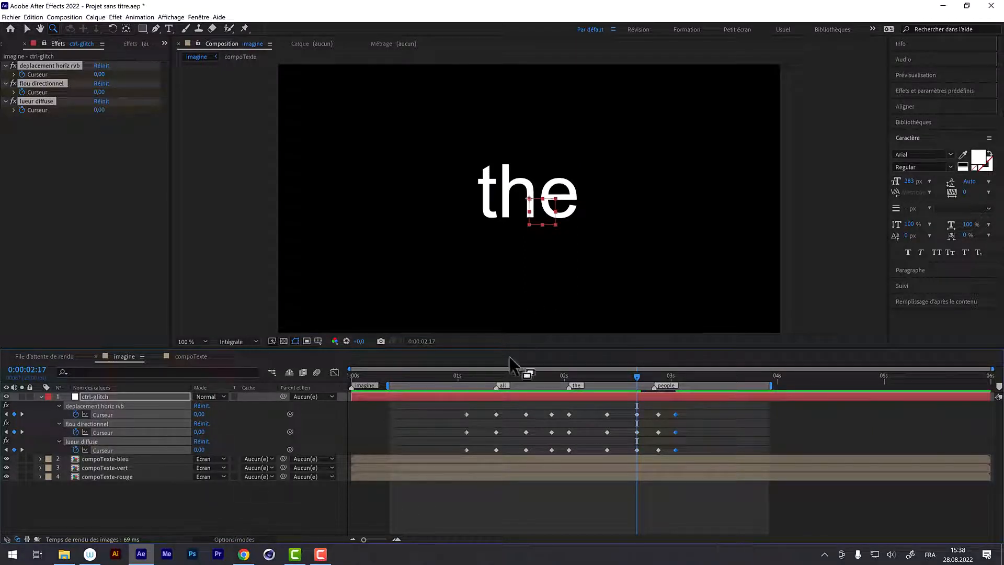
key("space")
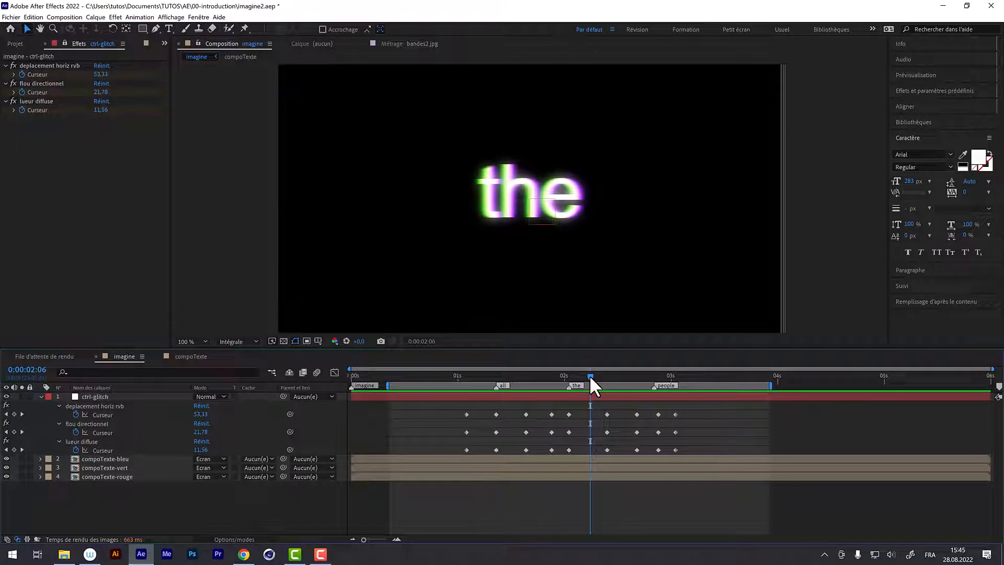
left_click_drag(589, 375, 581, 397)
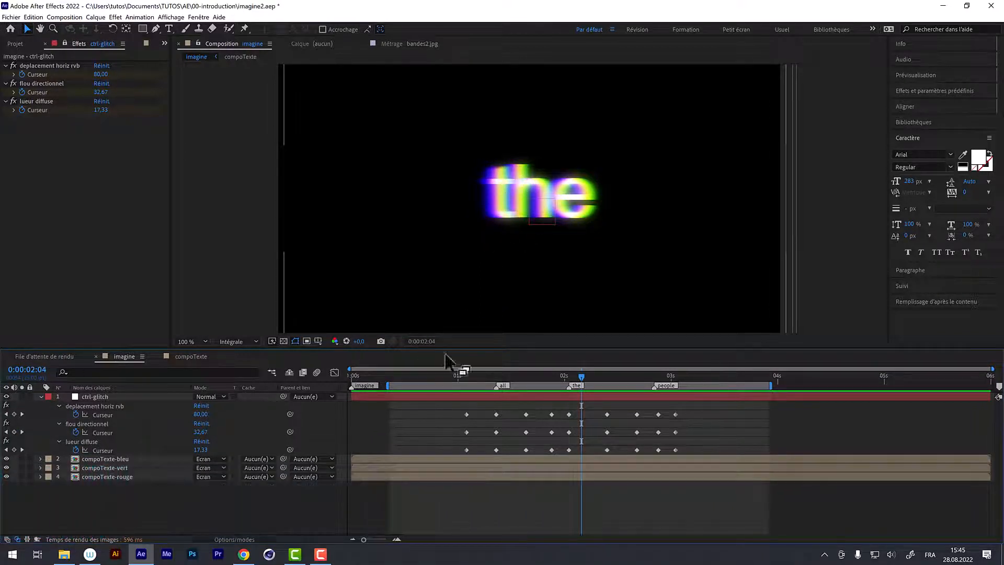
- Add a slider control named "balayage temporel" to the ctrl-glitch layer and collapse the layer's properties
left_click(79, 143)
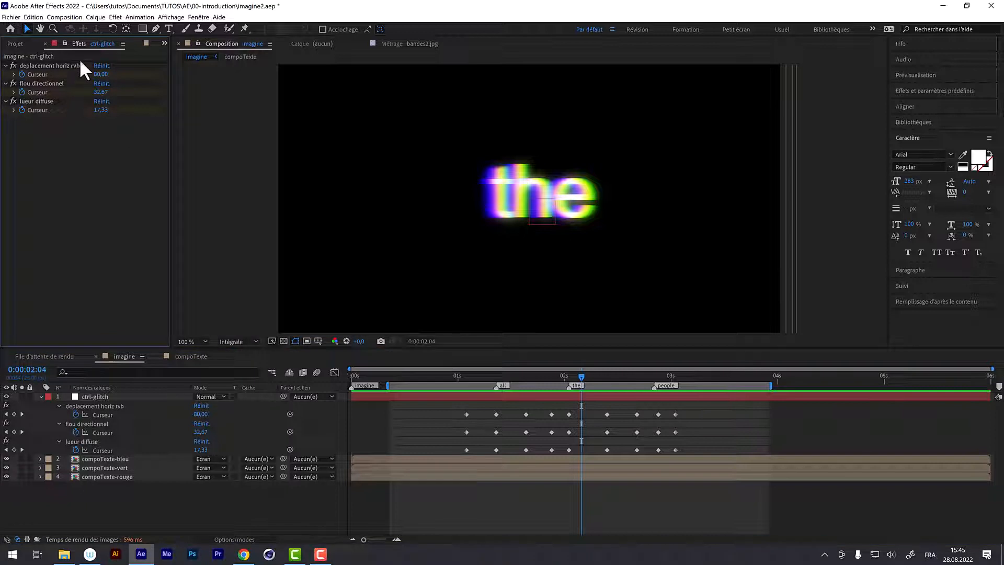
left_click(140, 17)
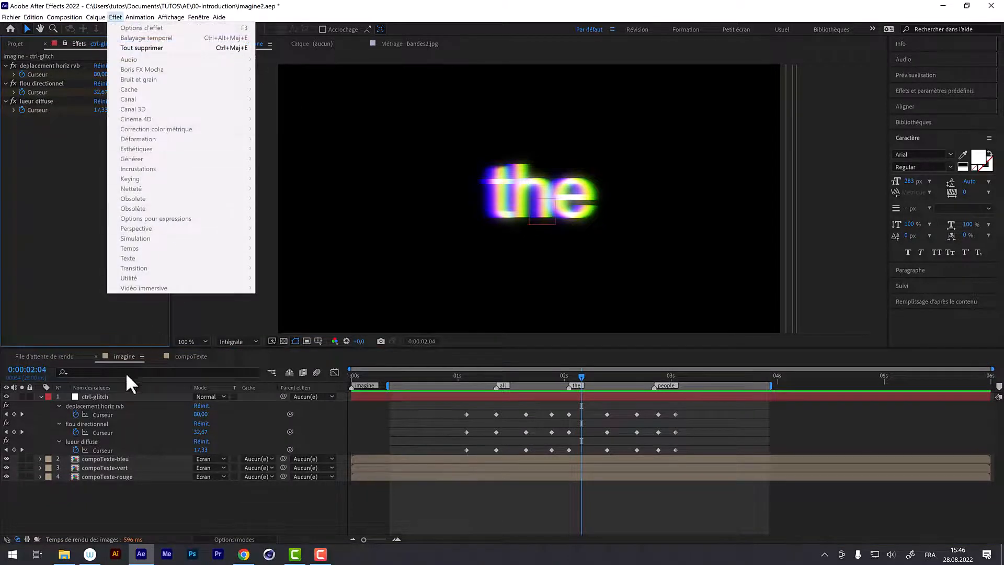
left_click(96, 394)
left_click(115, 17)
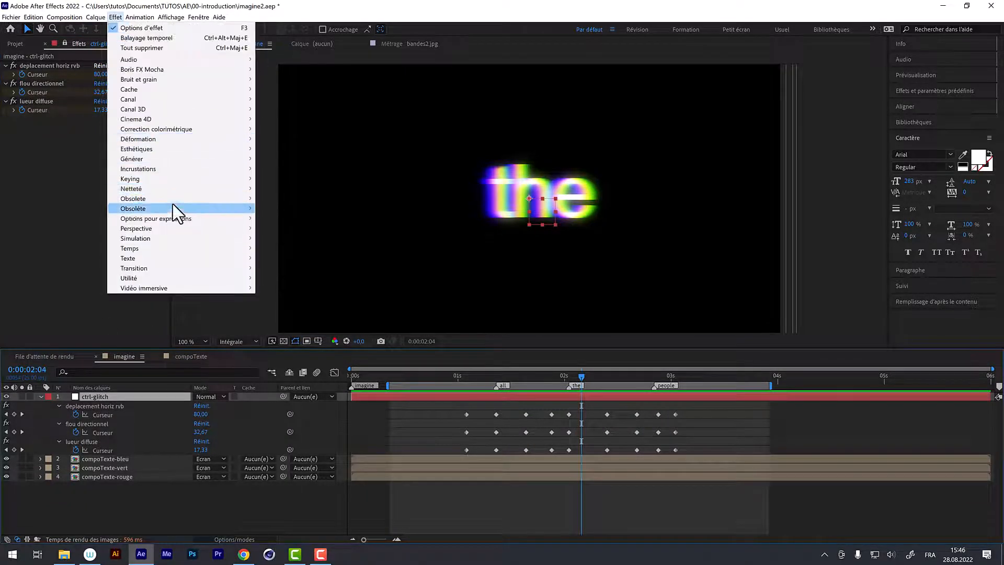
mouse_move(184, 220)
left_click(298, 279)
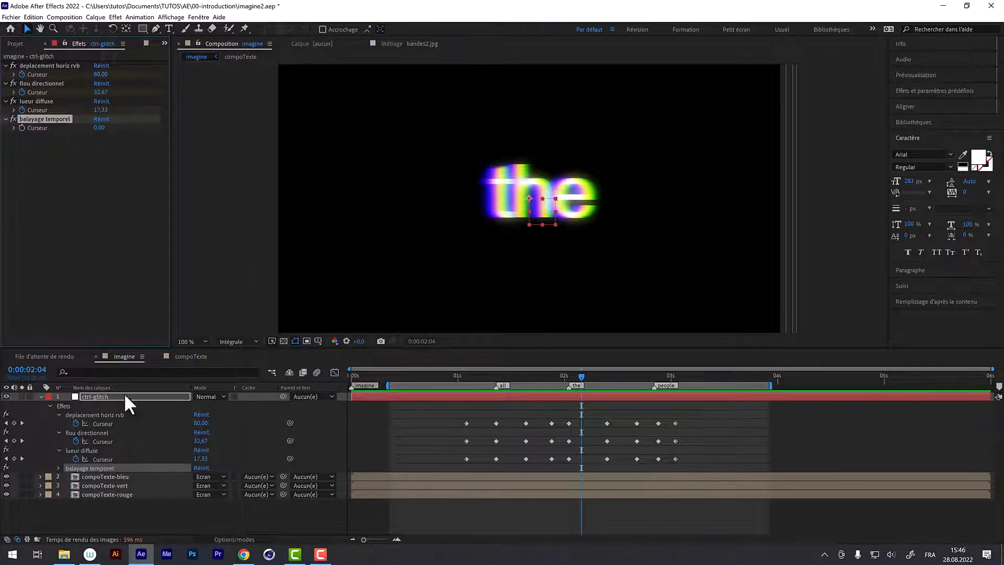
key("Return")
left_click(42, 396)
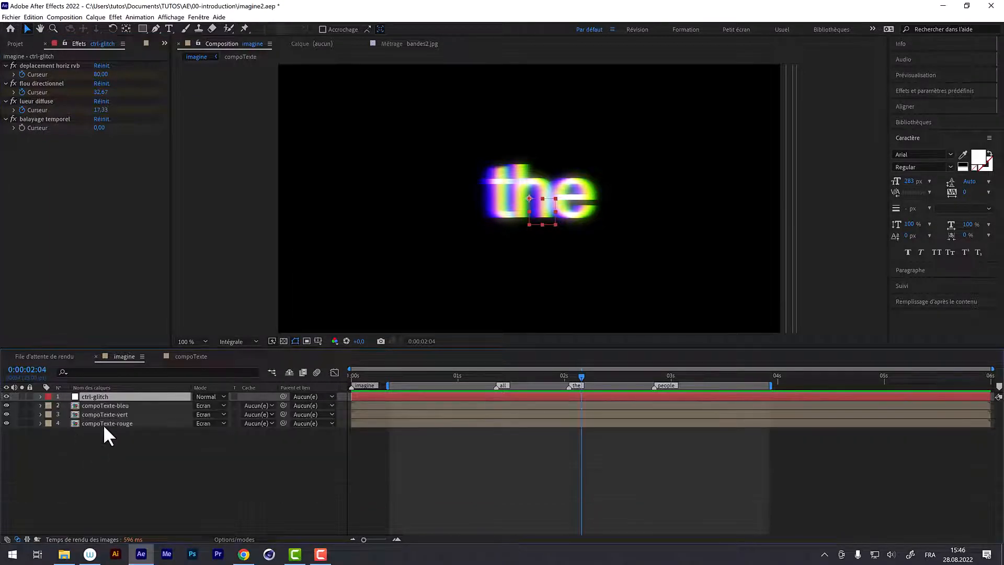
left_click(98, 405)
left_click(100, 422)
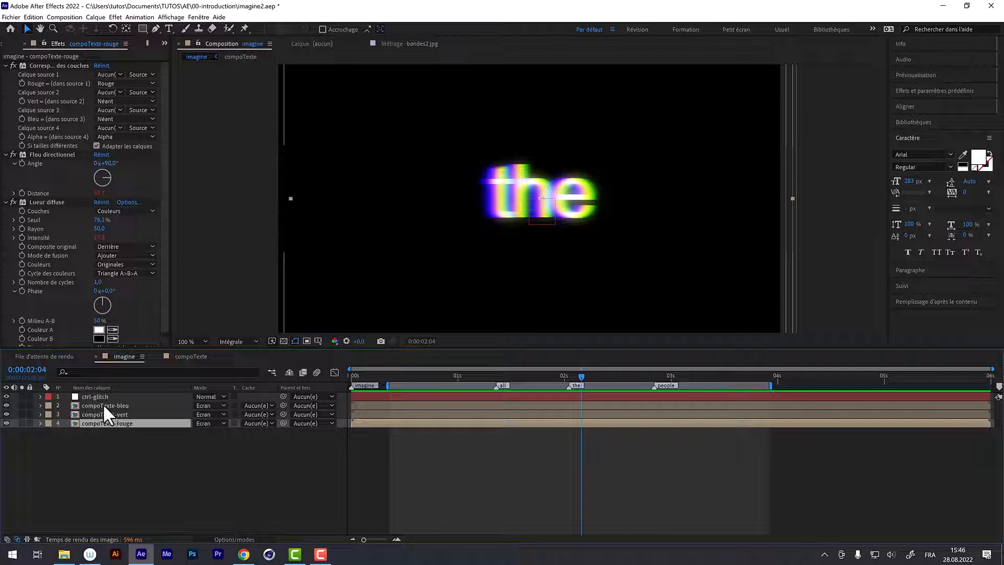
left_click(103, 405)
left_click(102, 414)
left_click(102, 423)
left_click(101, 404)
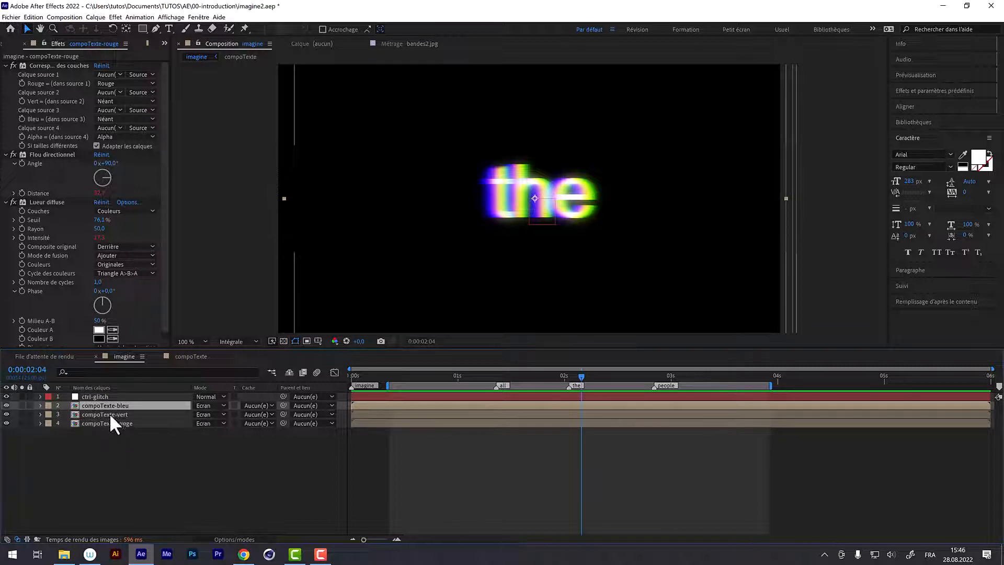
left_click(107, 422)
left_click(108, 404, "shift")
right_click(109, 404)
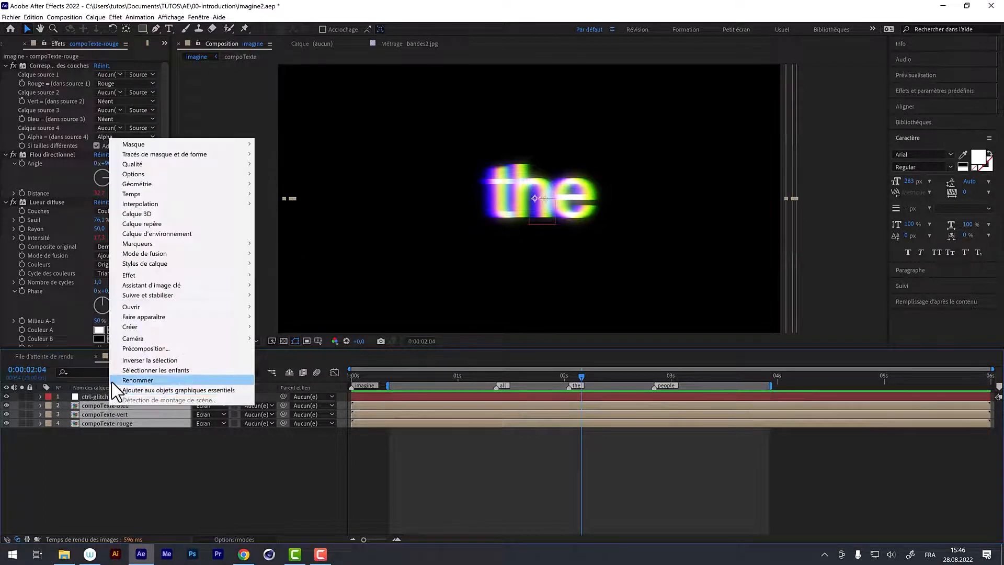
left_click(103, 459)
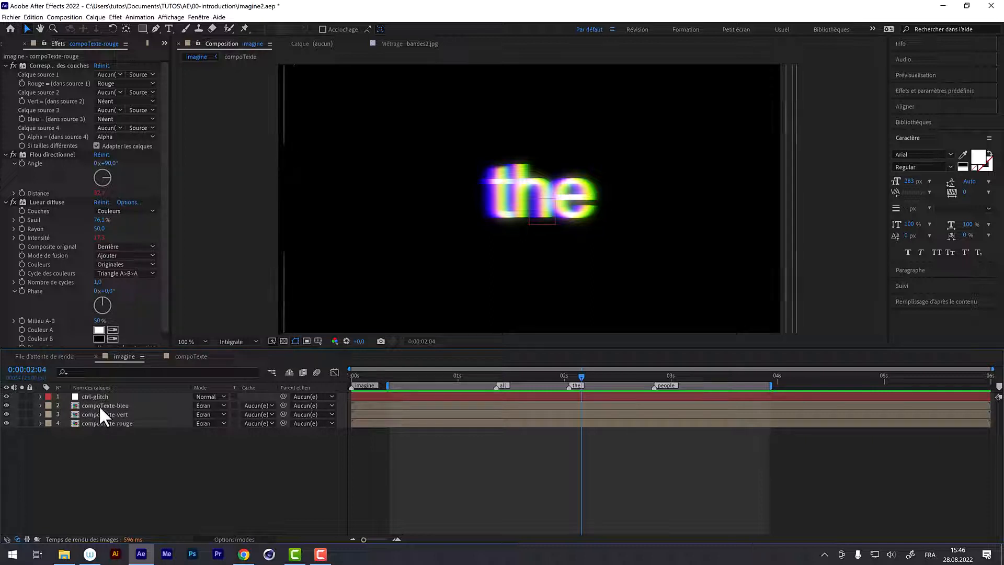
- Create an adjustment layer between ctrl-glitch and compoTexte-bleu and name it "balayage temporel"
left_click(116, 17)
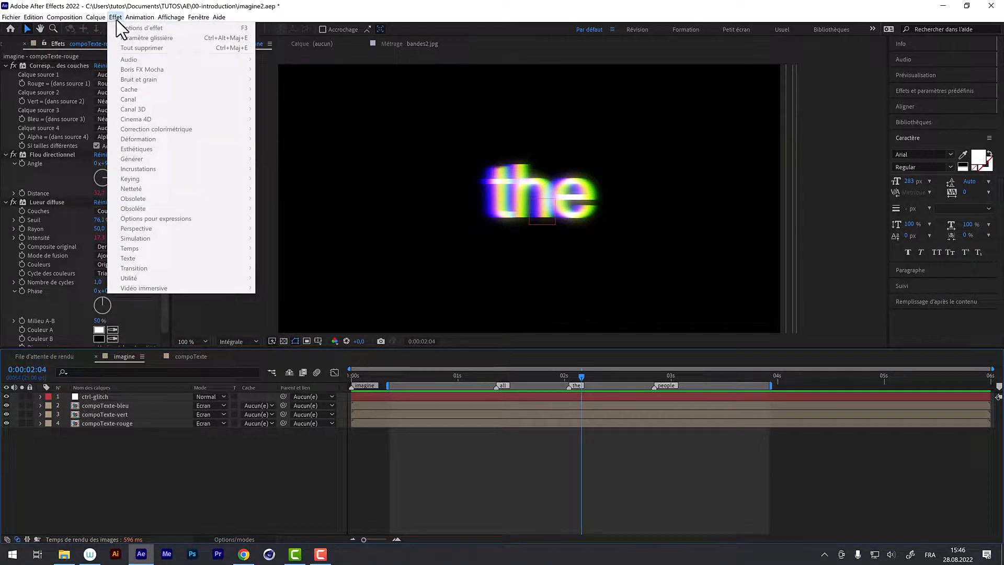
mouse_move(96, 17)
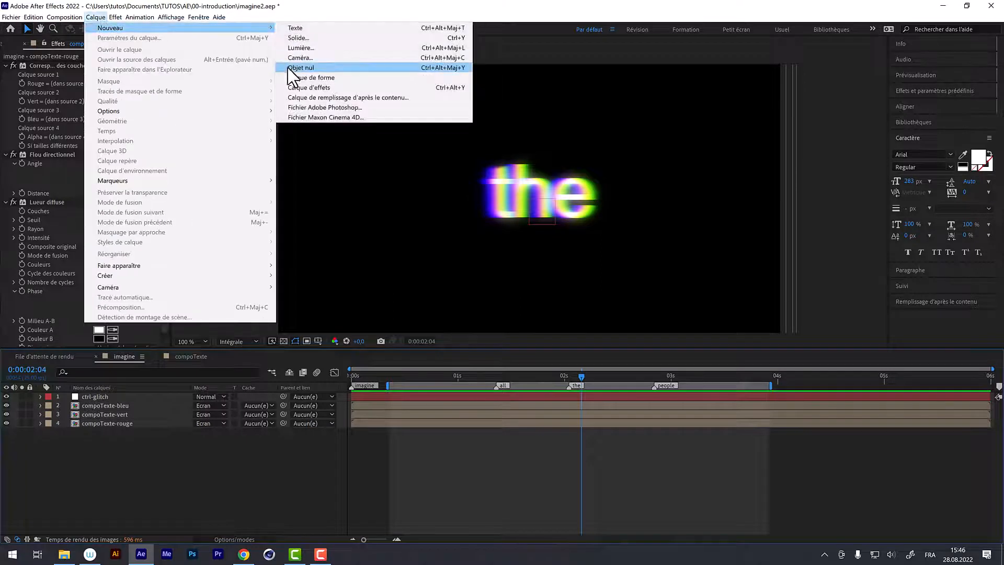
left_click(300, 87)
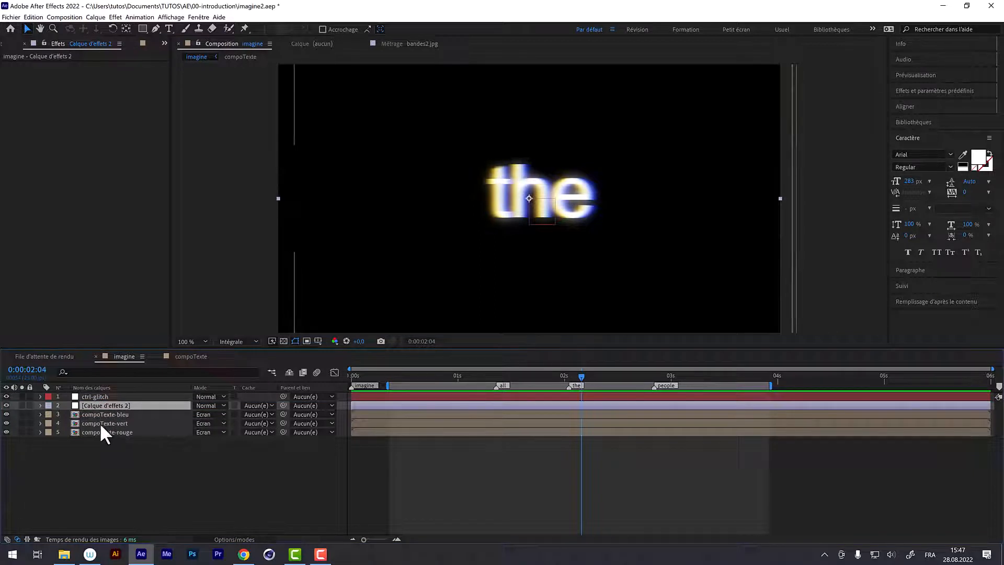
key("Return")
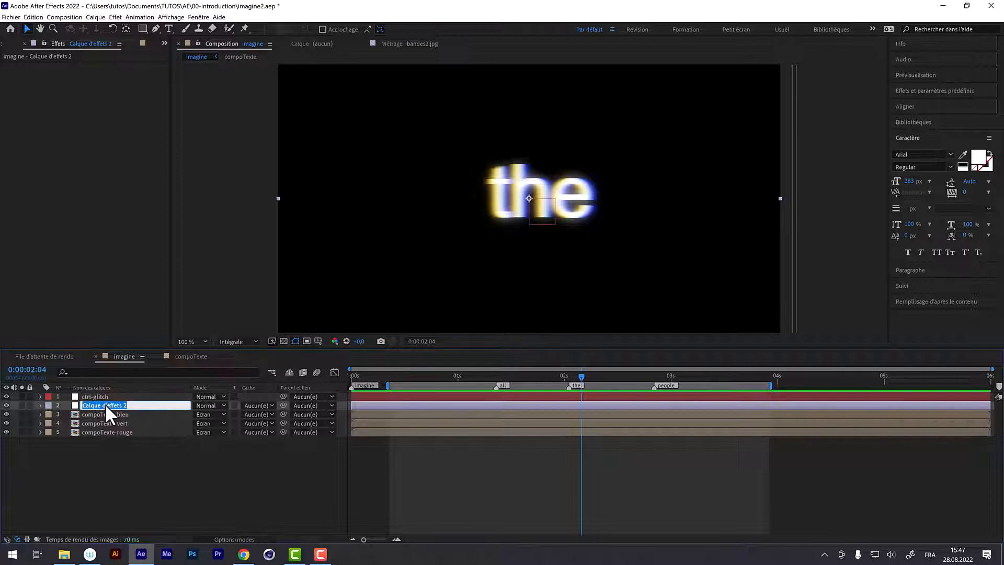
type("balayage temporel")
key("Return")
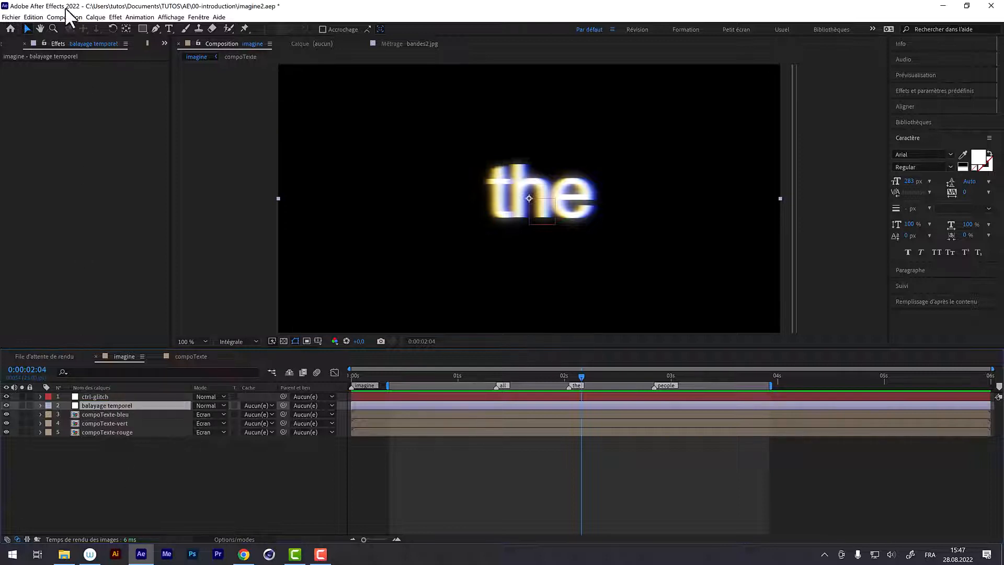
- Apply the Balayage temporel time effect to the balayage temporel adjustment layer
left_click(115, 17)
mouse_move(152, 250)
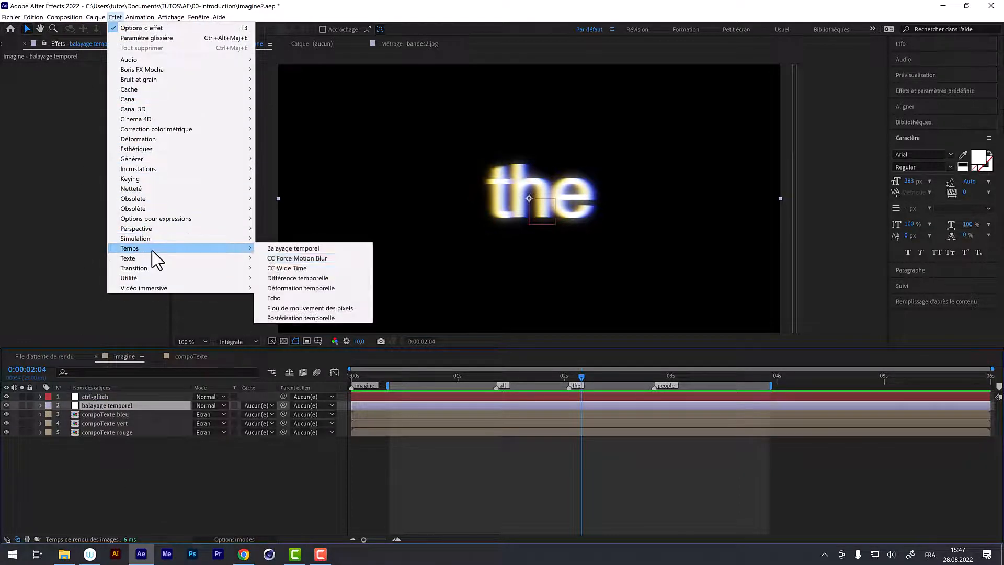
left_click(281, 249)
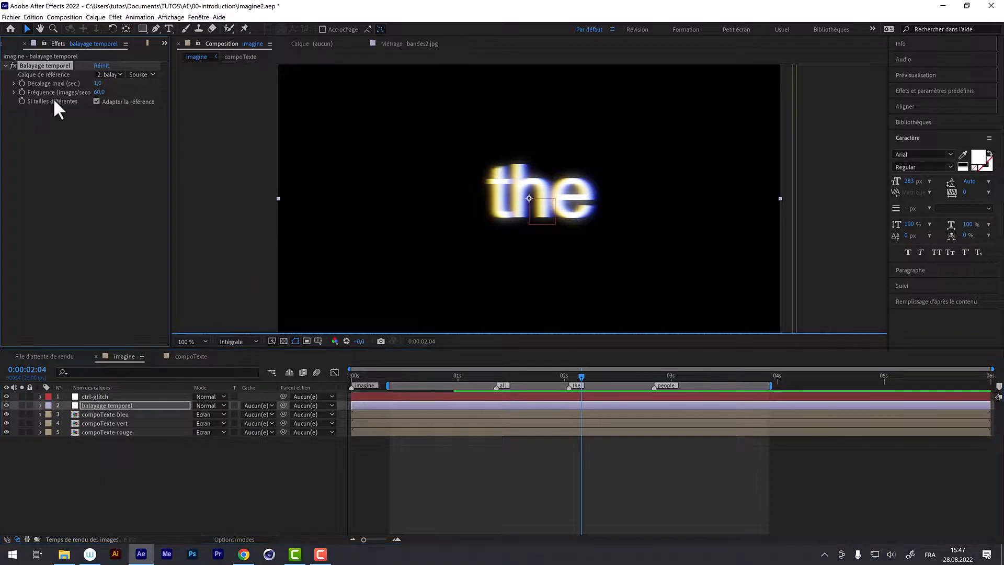
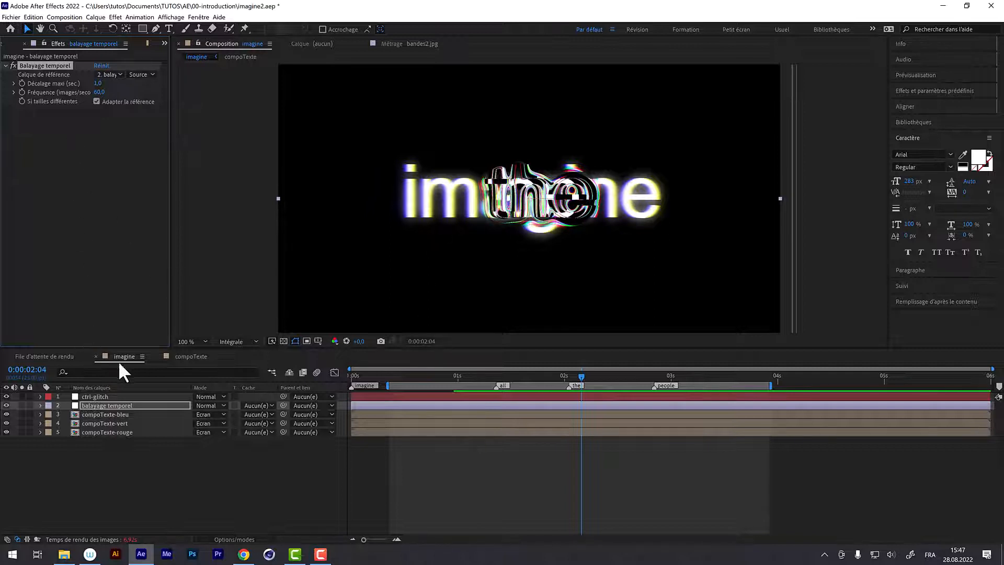
- Create a 1920 x 1080 composition at 25 fps lasting 6 seconds, named "imageRefBalayge"
left_click(95, 17)
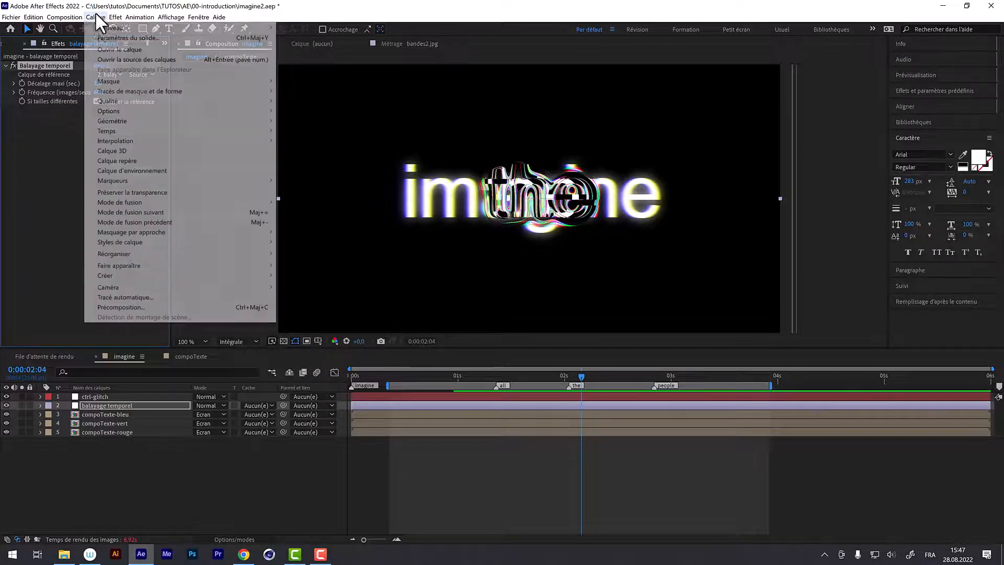
left_click(78, 28)
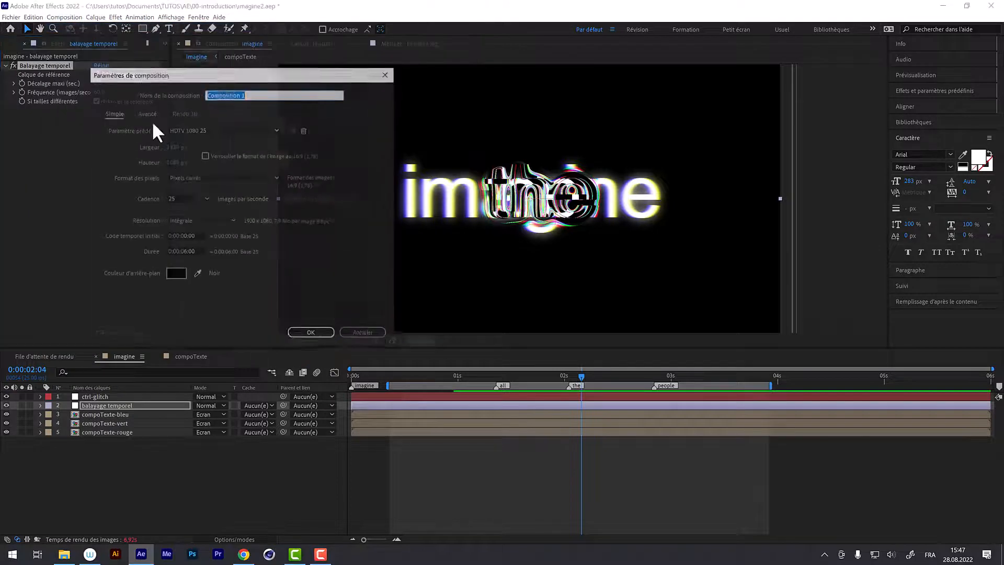
type("imageRef")
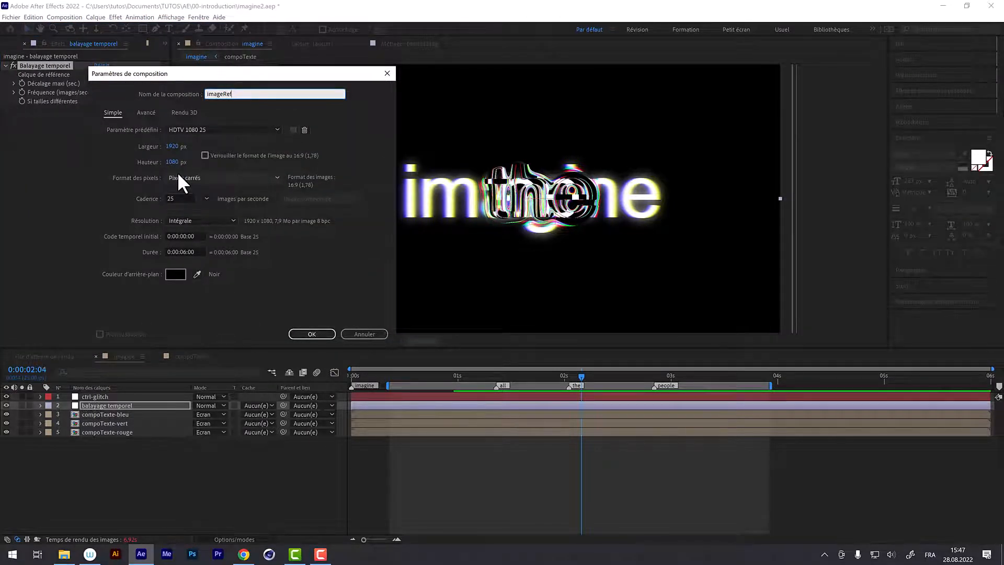
type("Balayge")
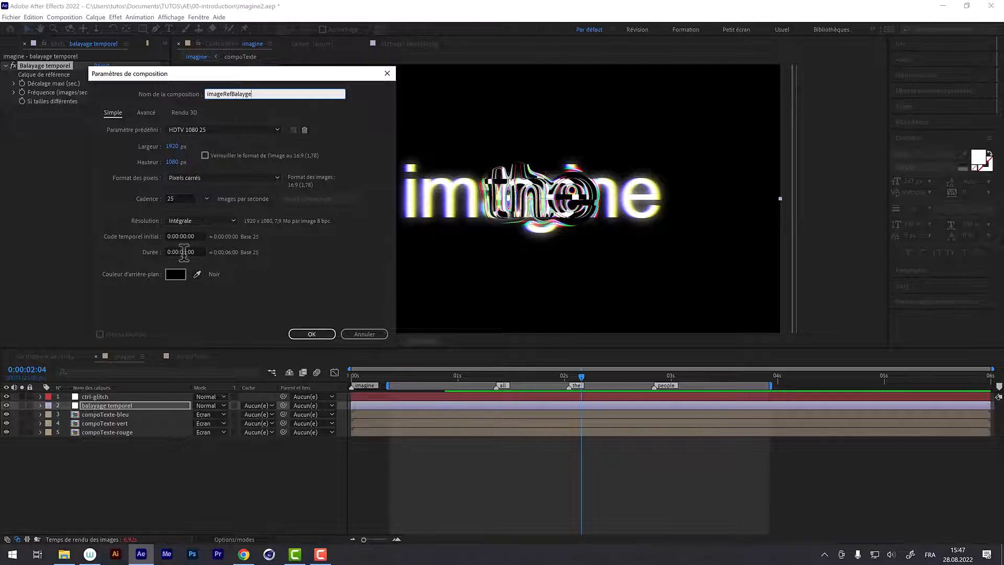
left_click(302, 334)
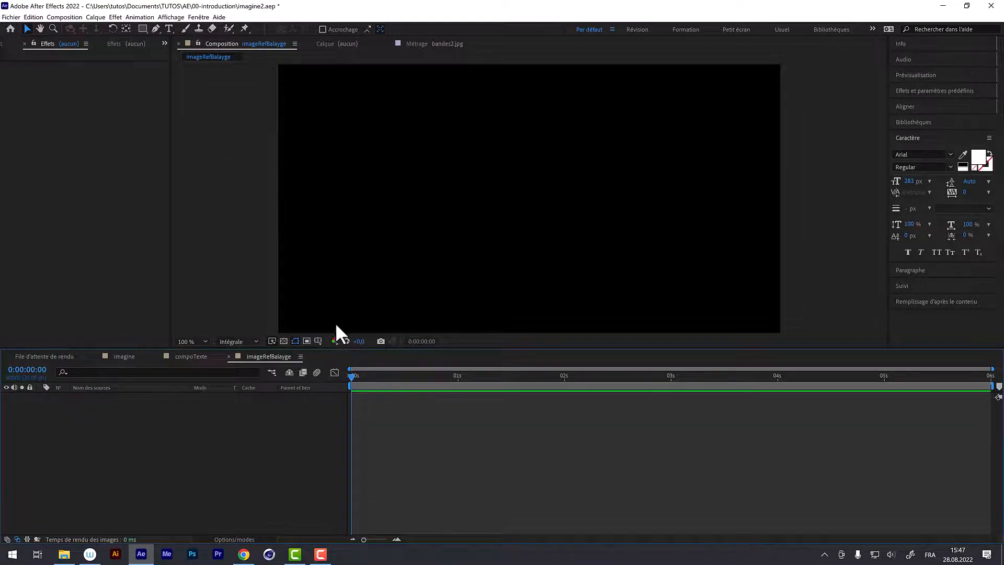
- Enlarge the composition view and add a full-frame black solid to imageRefBalayge as its background
left_click_drag(336, 348, 336, 377)
left_click(95, 17)
mouse_move(95, 28)
left_click(335, 39)
left_click(325, 339)
- Add a shape layer above the black solid with three light grey full-width horizontal bands of varying thickness
left_click(95, 18)
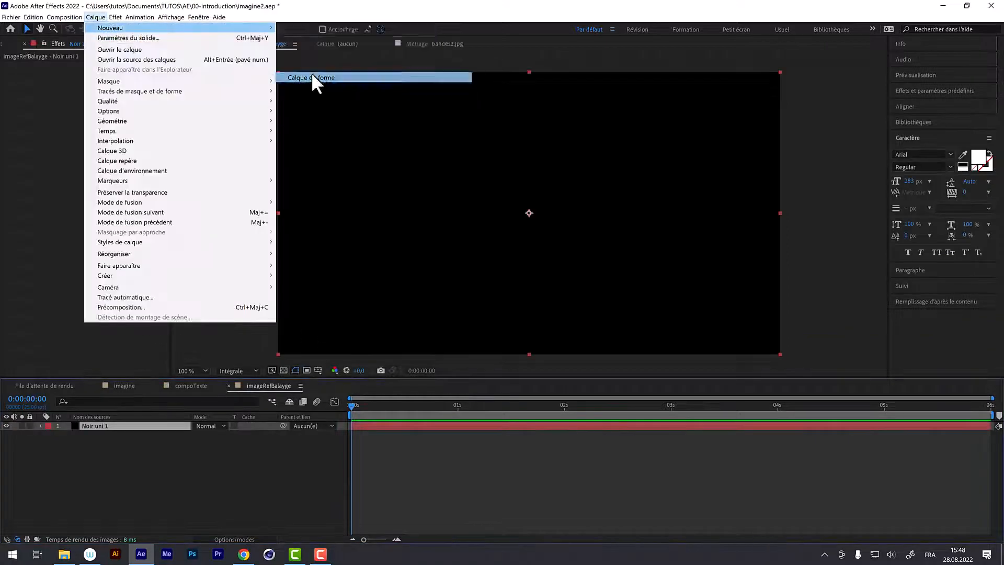
left_click(312, 78)
left_click(334, 29)
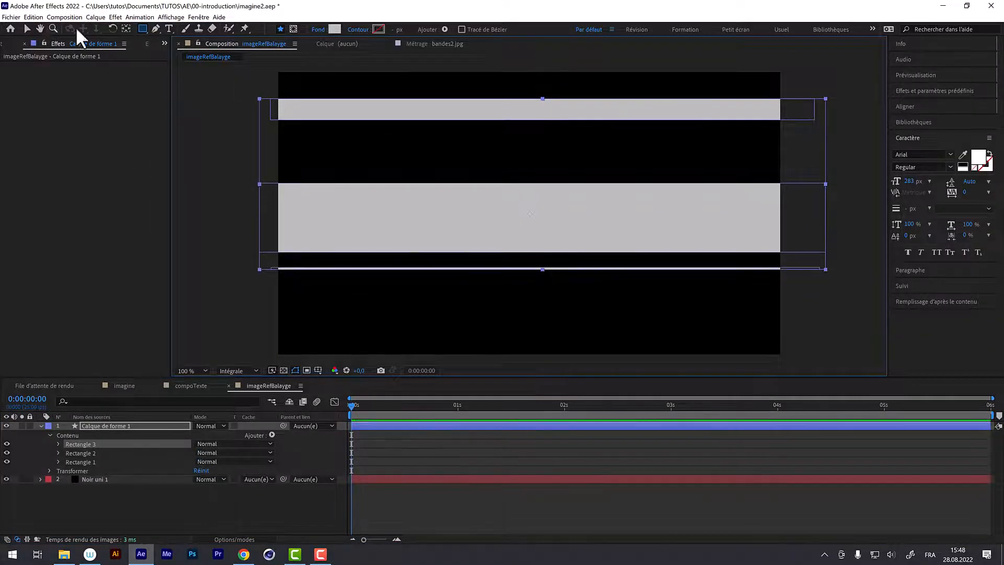
- Add a second shape layer with three medium grey full-width horizontal bands placed among and below the light grey ones
left_click(95, 18)
left_click(311, 77)
left_click(334, 29)
left_click(375, 183)
left_click_drag(273, 217, 799, 223)
left_click_drag(793, 176, 265, 142)
left_click_drag(270, 276, 790, 293)
- Add a third shape layer with four thin dark grey full-width horizontal bands across the middle of the frame
left_click(96, 17)
left_click(312, 77)
left_click(335, 29)
left_click(146, 280)
left_click(375, 183)
mouse_move(271, 199)
left_mouse_down()
mouse_move(417, 186)
mouse_move(809, 201)
left_mouse_up()
left_click_drag(269, 162, 792, 172)
left_click_drag(783, 209, 268, 211)
left_click_drag(276, 237, 803, 228)
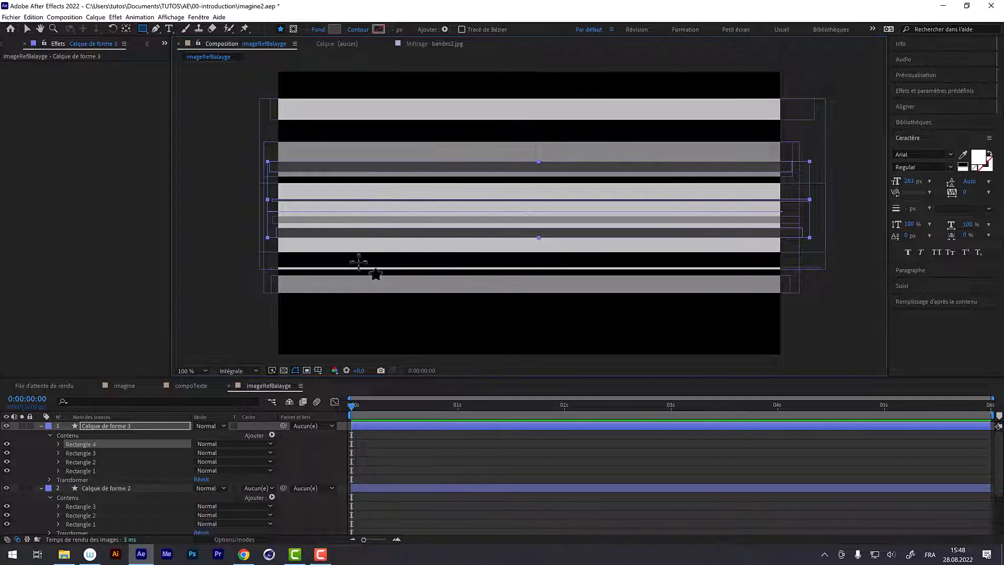
- Insert the imageRefBalayge composition into the imagine composition, directly above the balayage temporel layer
left_click(124, 385)
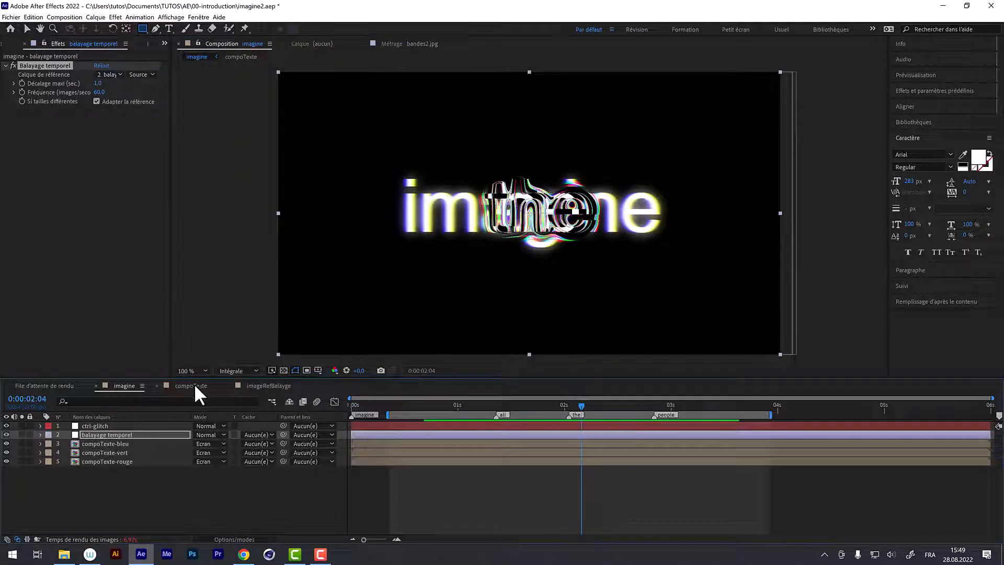
left_click(164, 43)
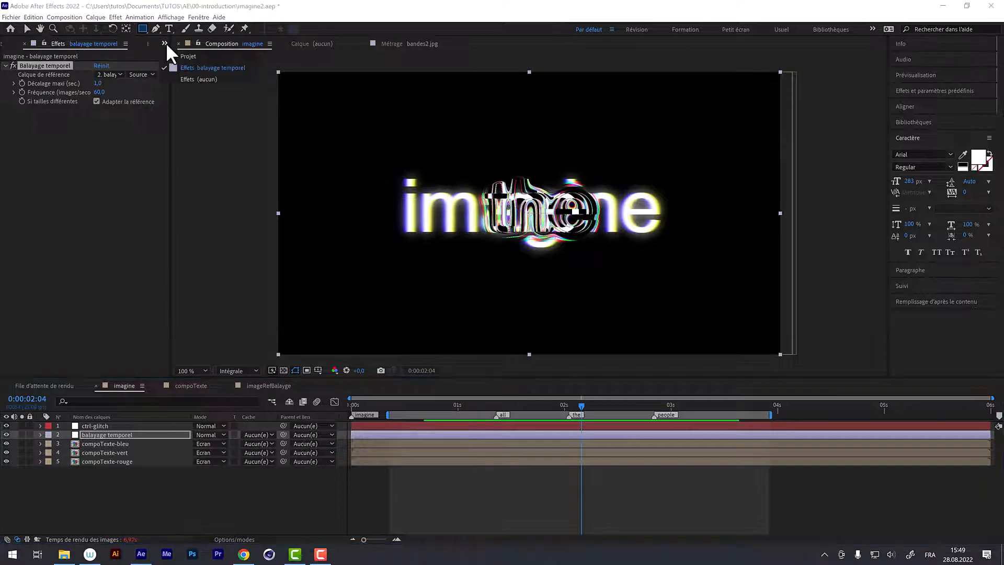
left_click(180, 52)
left_click(43, 158)
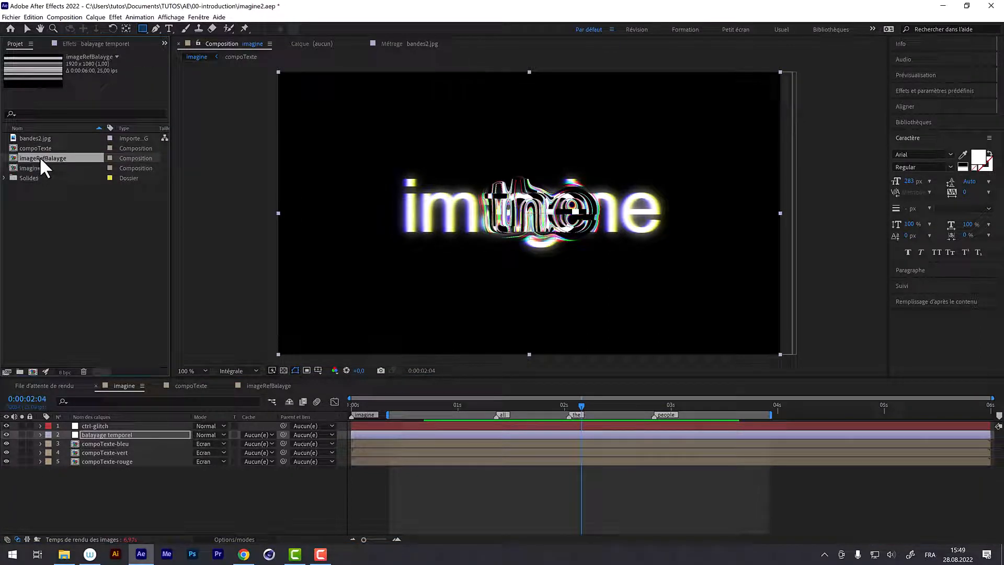
left_click_drag(39, 156, 85, 432)
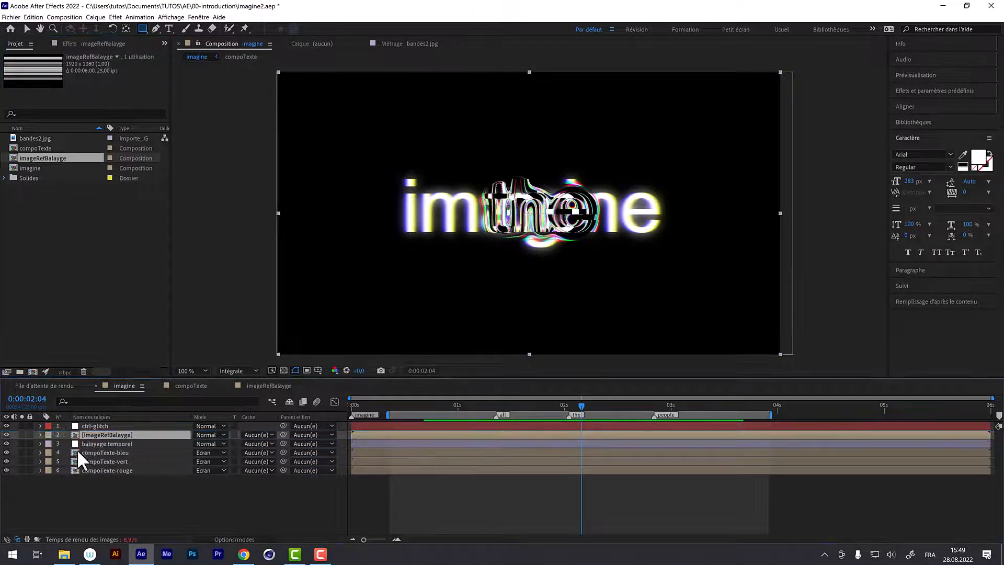
- Compare the image with the imageRefBalayge layer shown and hidden, and leave that layer hidden
left_click(6, 435)
left_click(6, 434)
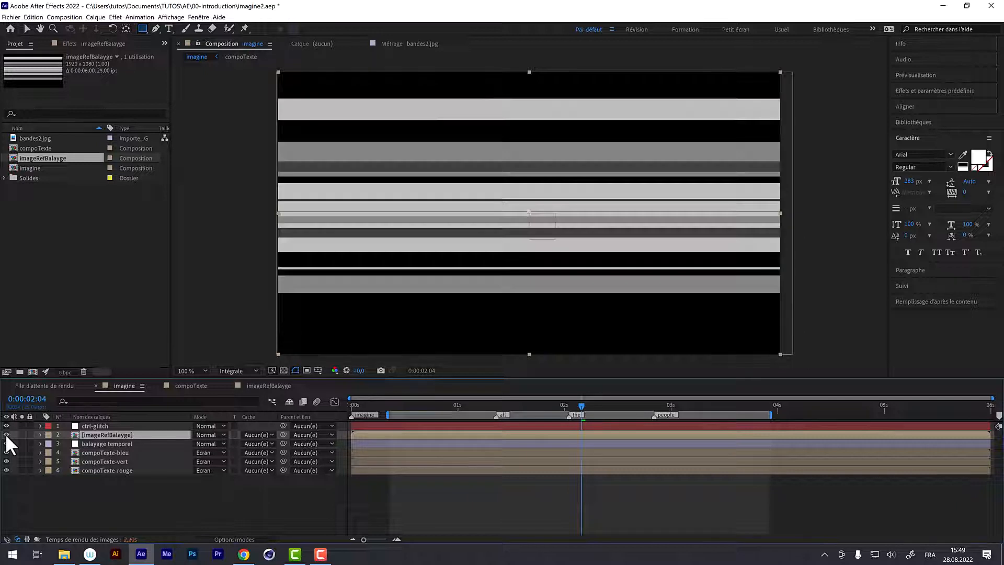
left_click(6, 434)
left_click(6, 434)
left_click(6, 435)
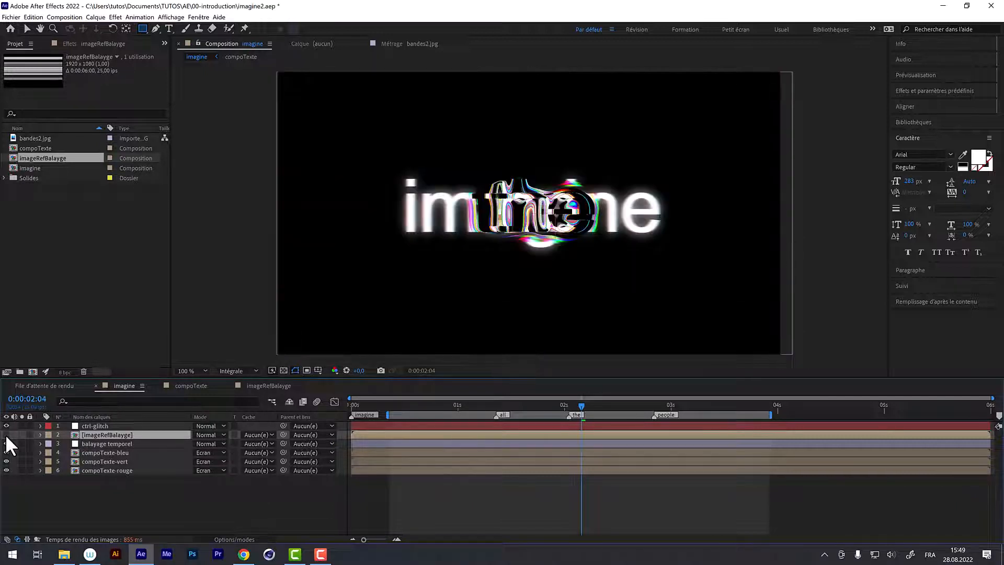
left_click(6, 435)
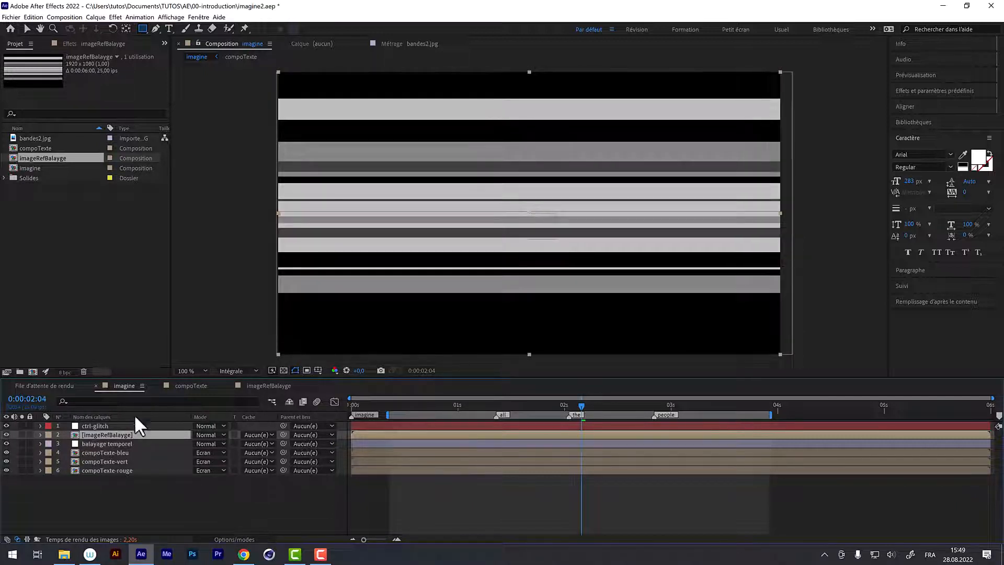
left_click(6, 434)
- Set the reference layer of the balayage temporel layer's time displacement effect to imageRefBalayge
left_click(90, 443)
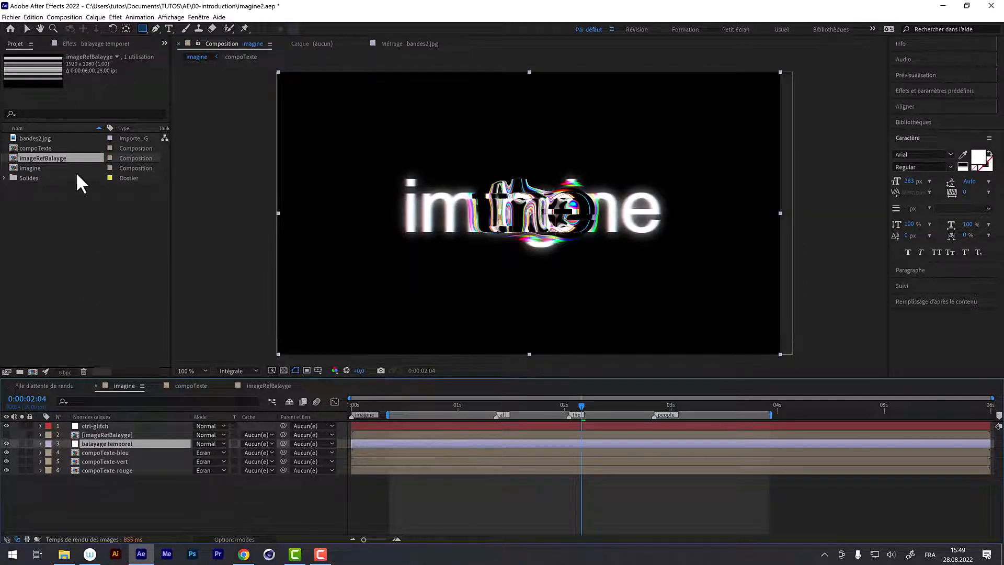
left_click(86, 43)
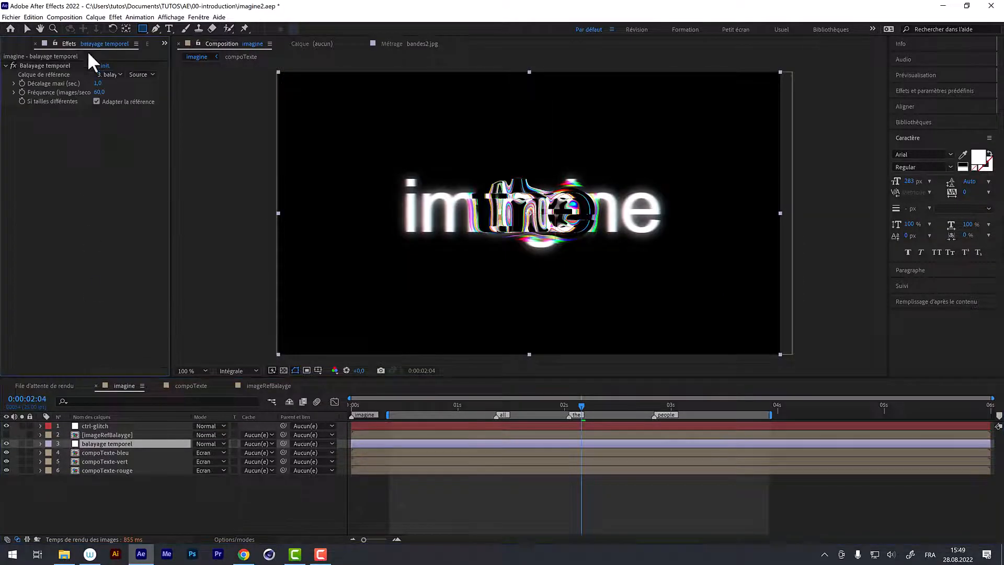
left_click(116, 75)
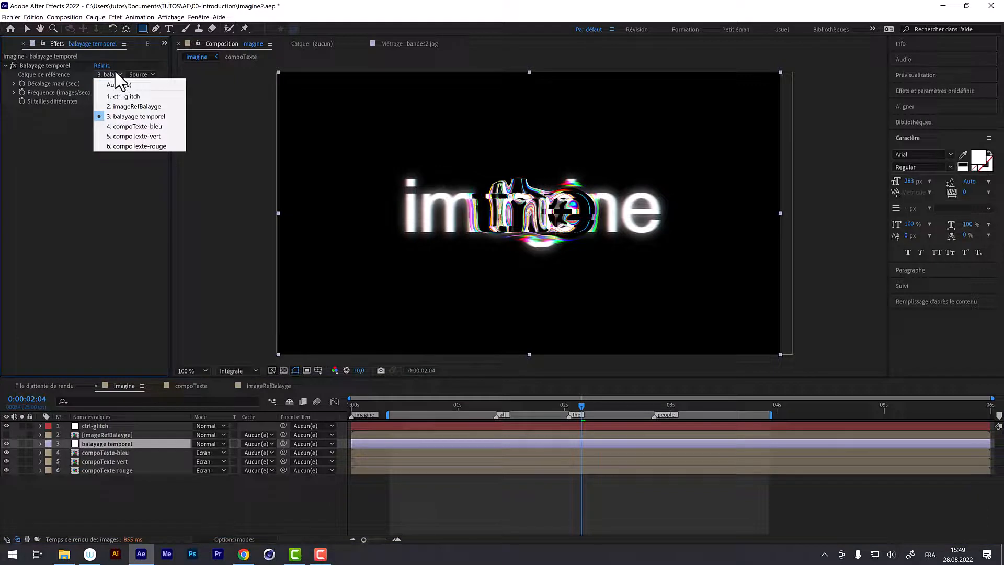
left_click(118, 108)
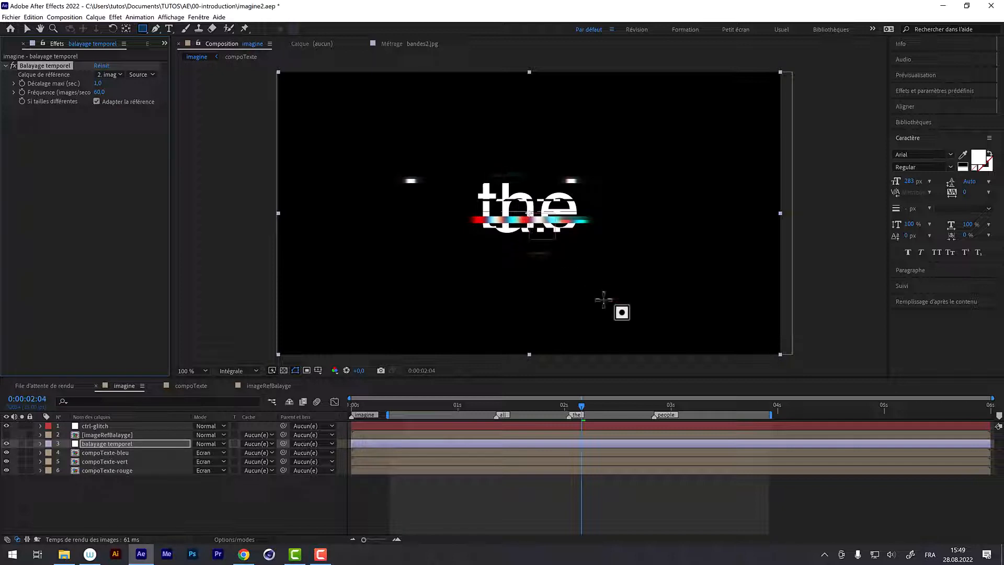
- Examine the banded time displacement by scrubbing and playing the animation, comparing it with the imageRefBalayge bands
left_click_drag(581, 405, 449, 392)
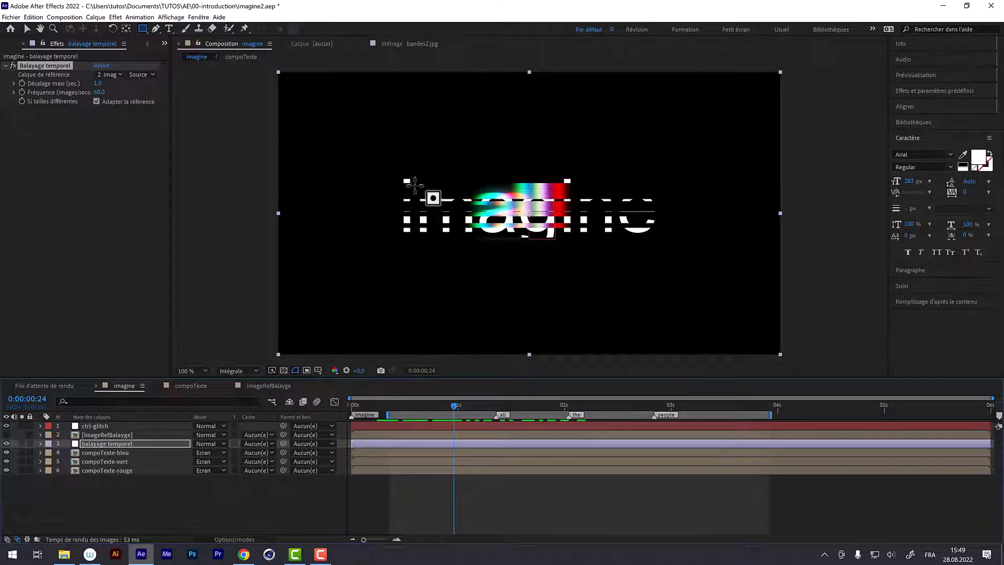
left_click(466, 405)
left_click_drag(466, 403, 462, 404)
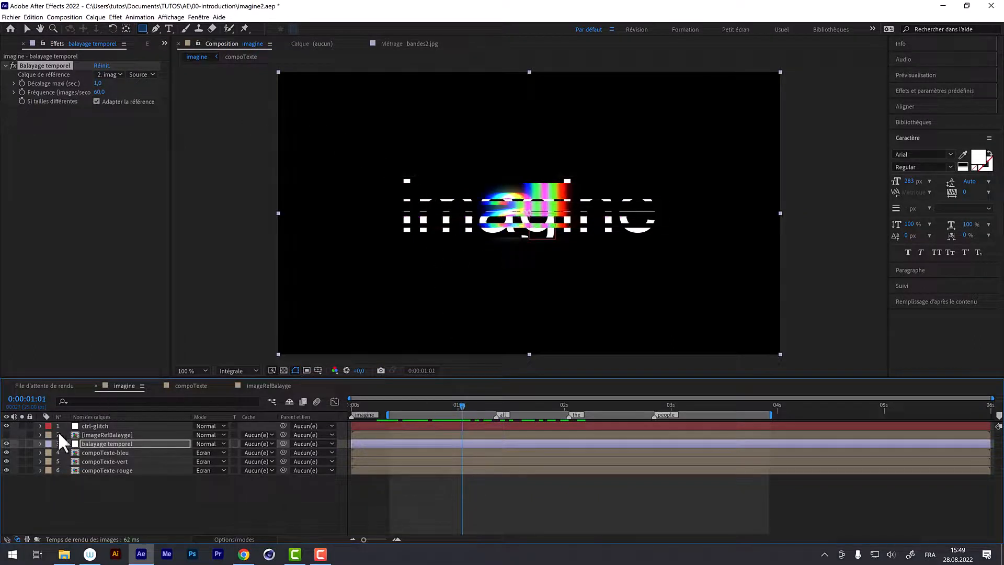
left_click(6, 434)
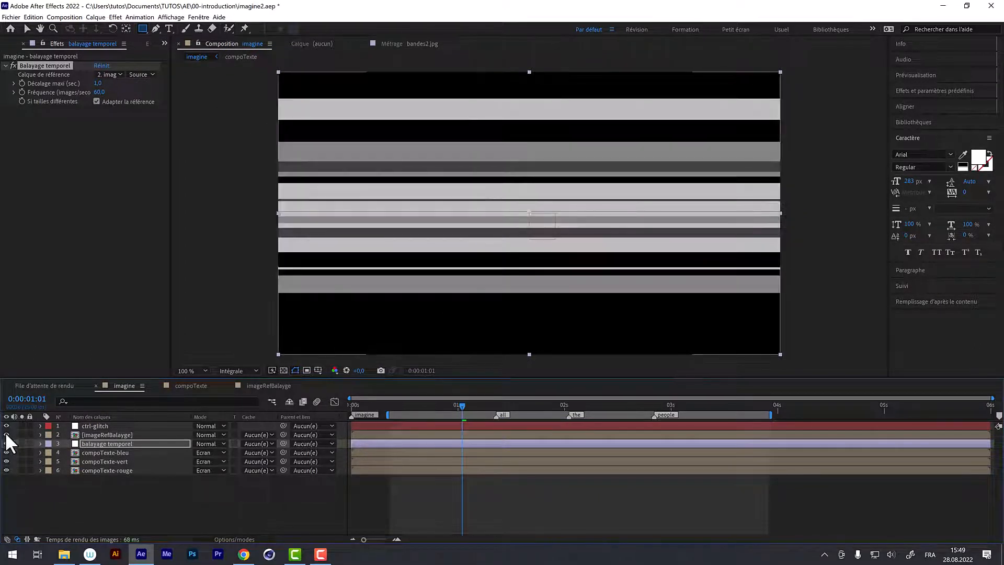
left_click_drag(462, 404, 441, 407)
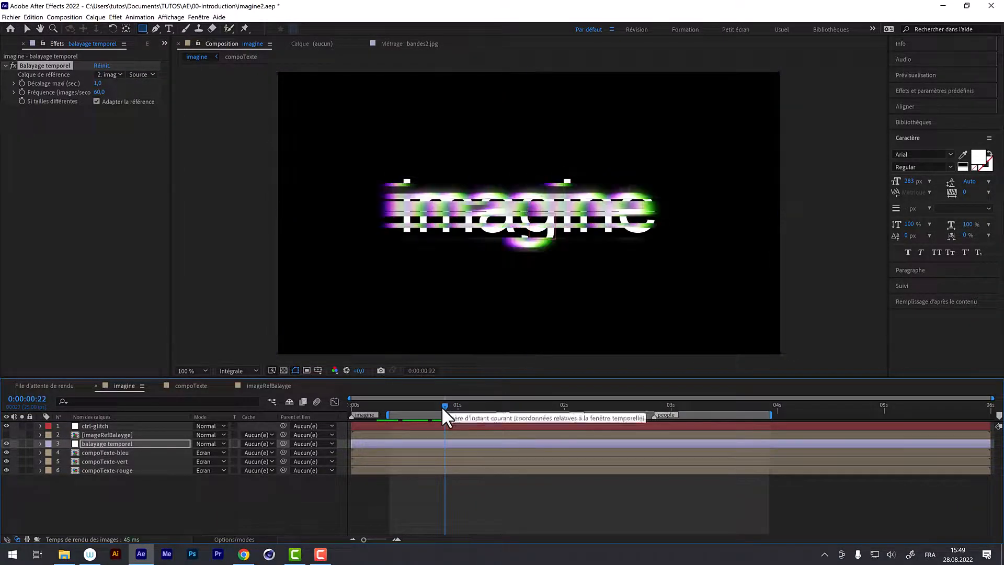
key("space")
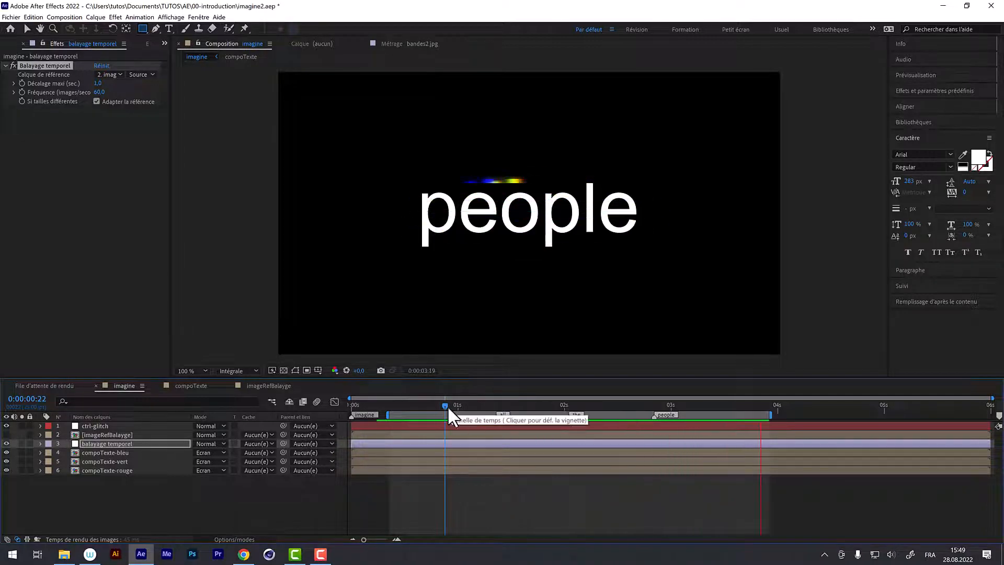
key("space")
- Set the Décalage maxi of the Balayage temporel effect to 0 seconds
left_click_drag(444, 403, 419, 401)
left_click(98, 83)
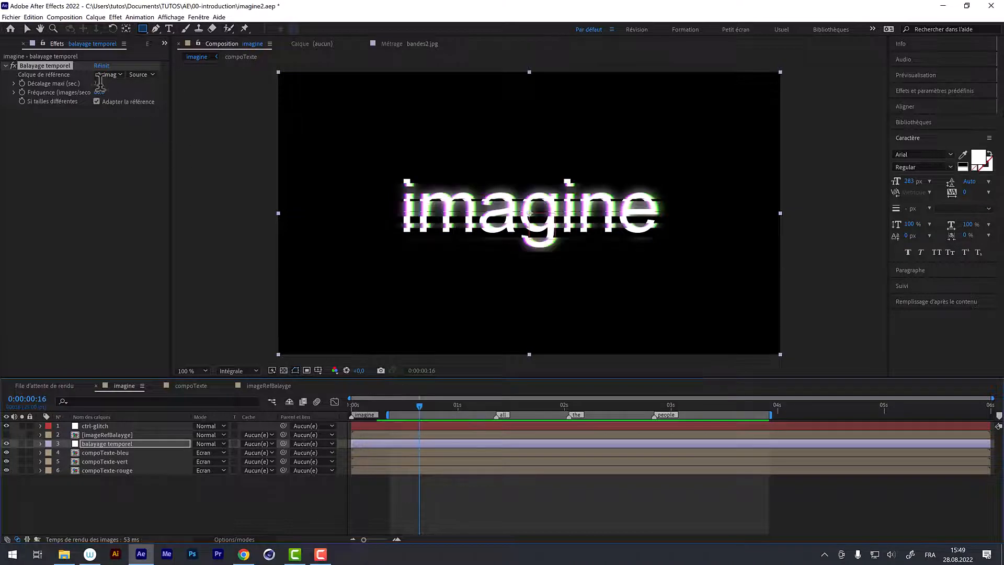
type("0")
key("Return")
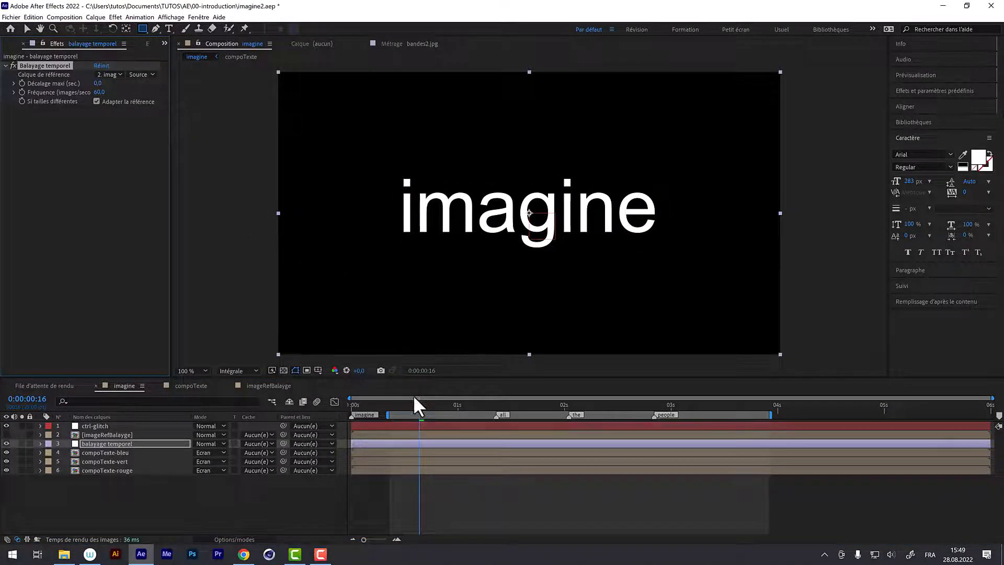
- Reveal the ctrl-glitch layer's keyframes at 0:00:01:02, enlarge the timeline area and set the composition view to 50 %
left_click_drag(419, 404, 470, 415)
key("Page_Up")
left_click(102, 426)
key("u")
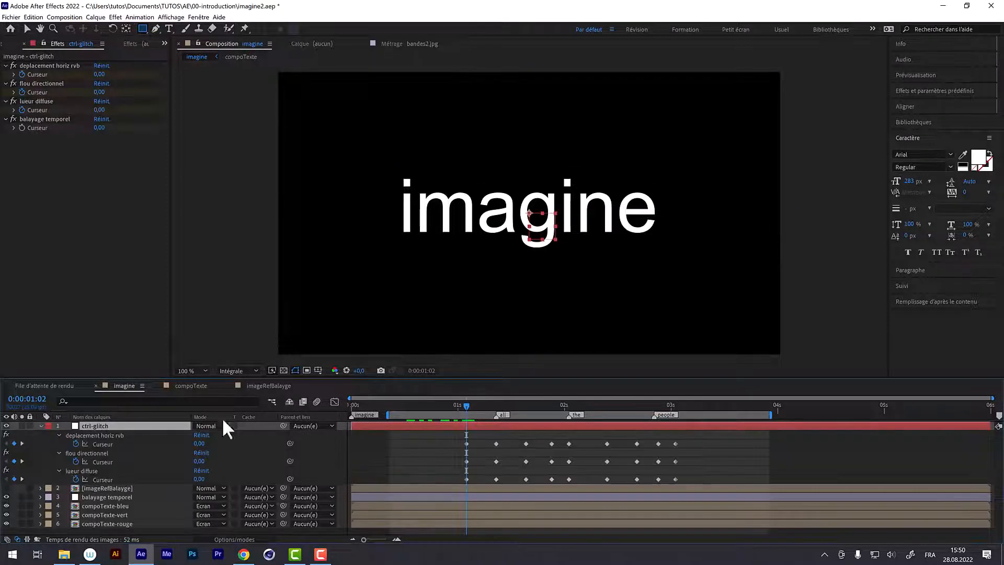
left_click_drag(470, 378, 436, 277)
left_click(200, 286)
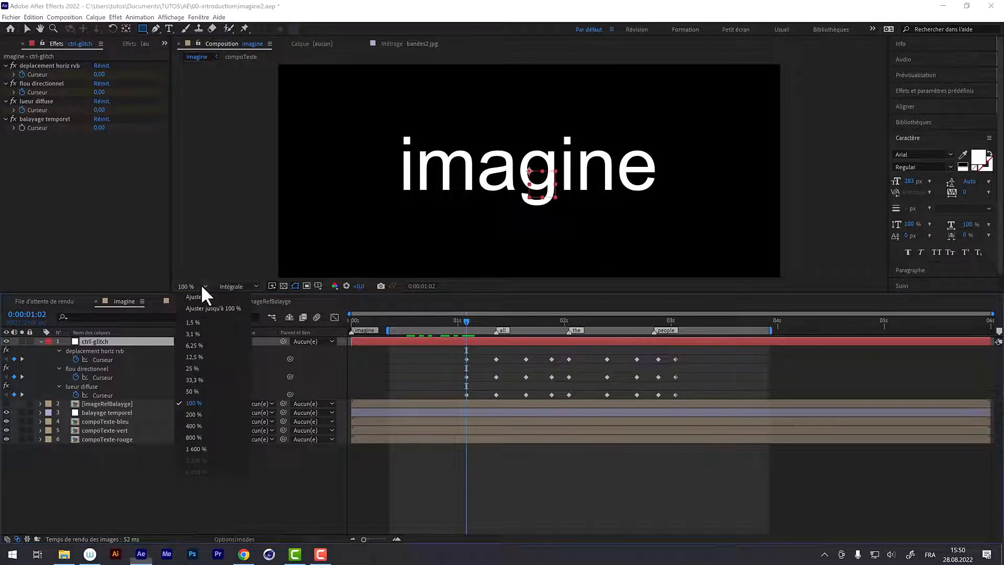
left_click(191, 391)
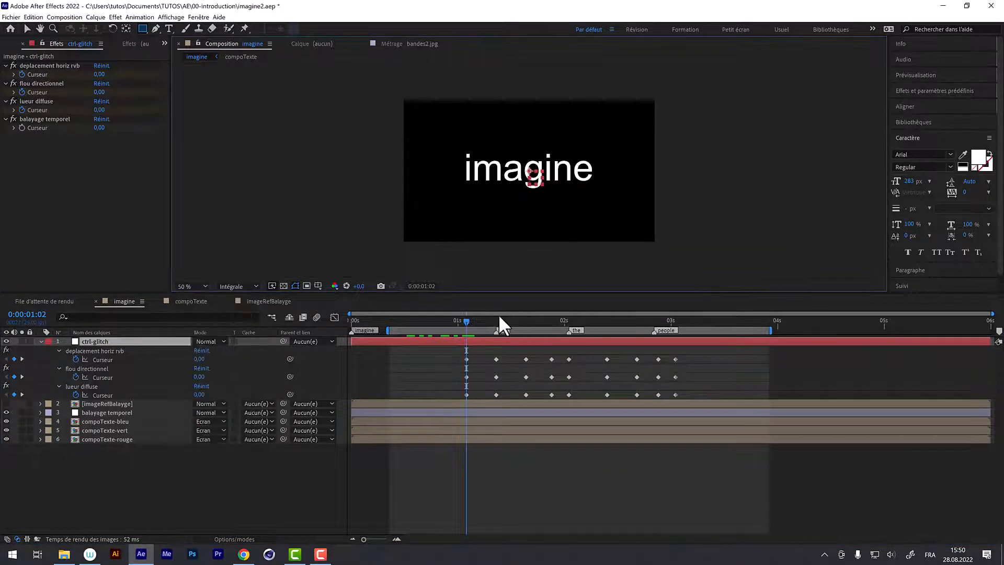
- Link the Décalage maxi property of the balayage temporel layer to the balayage temporel slider on ctrl-glitch
key("Page_Down")
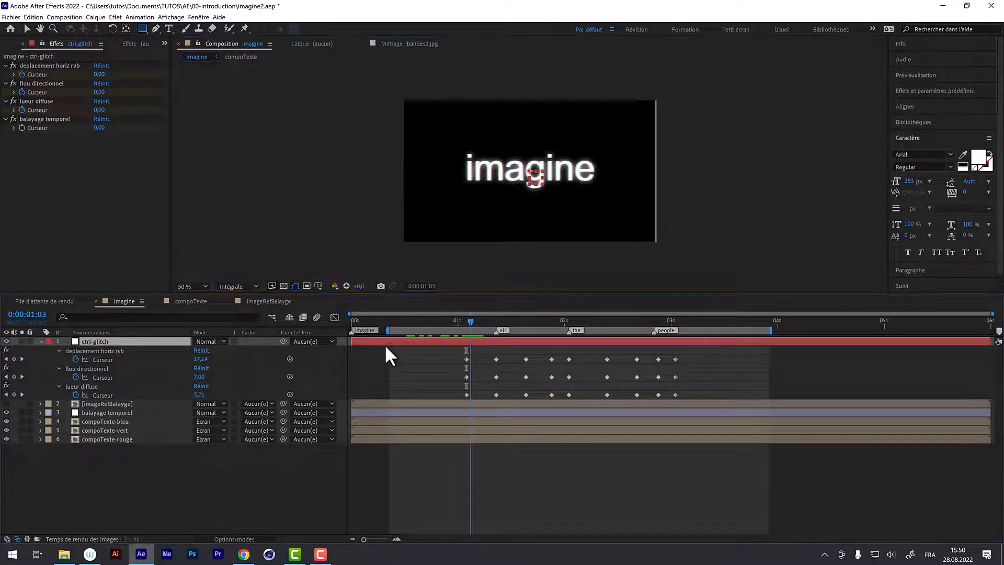
left_click(90, 411)
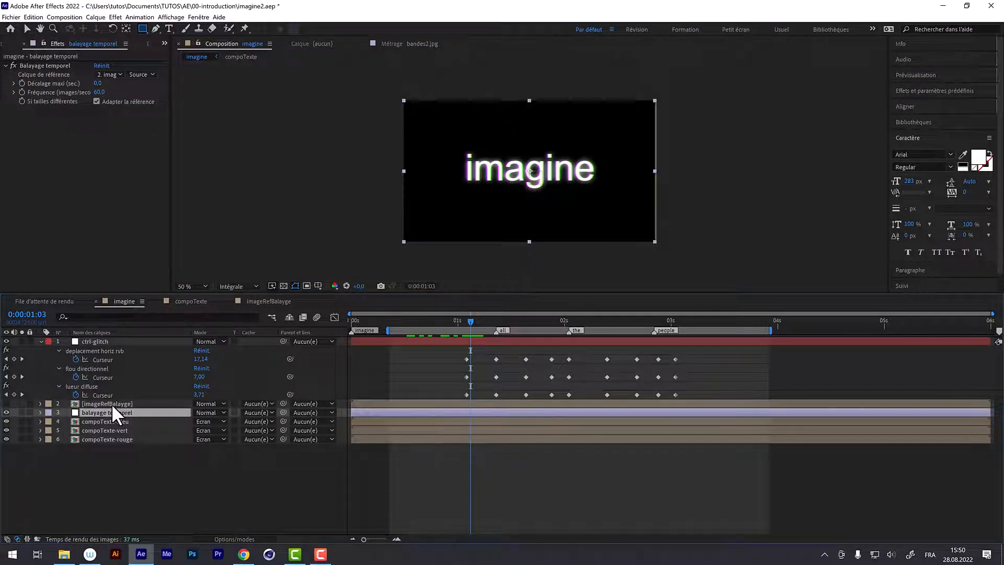
key("e")
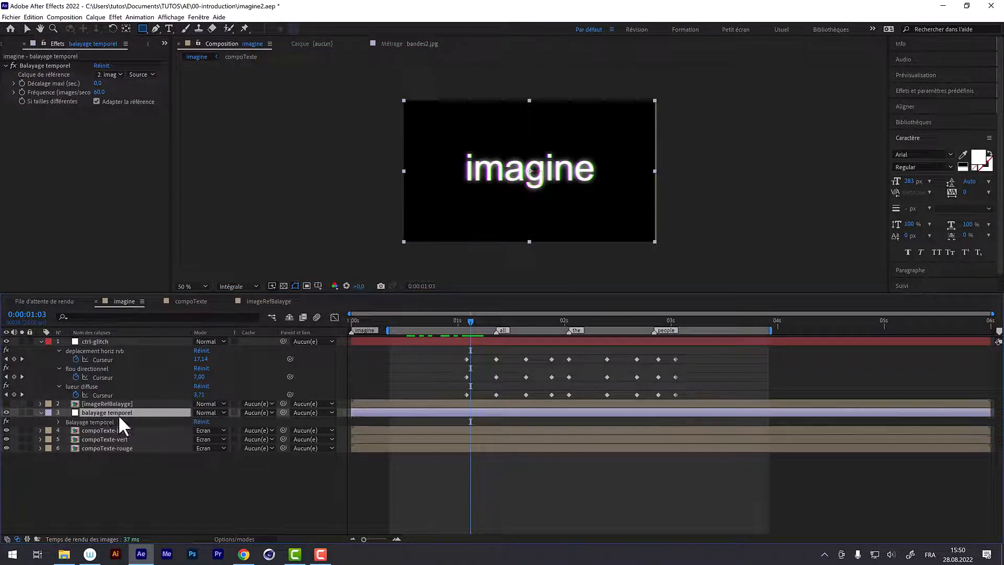
left_click(60, 421)
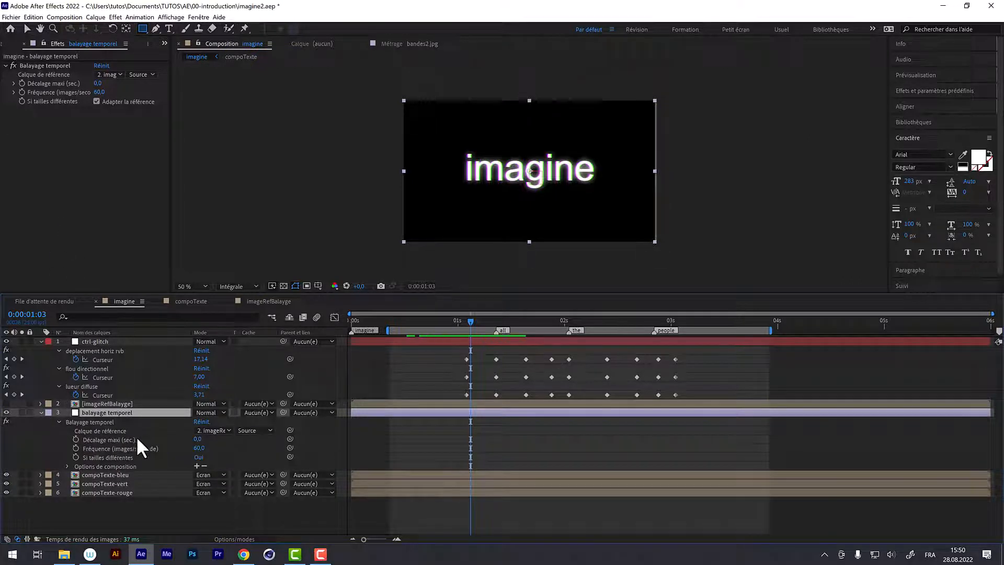
left_click(87, 340)
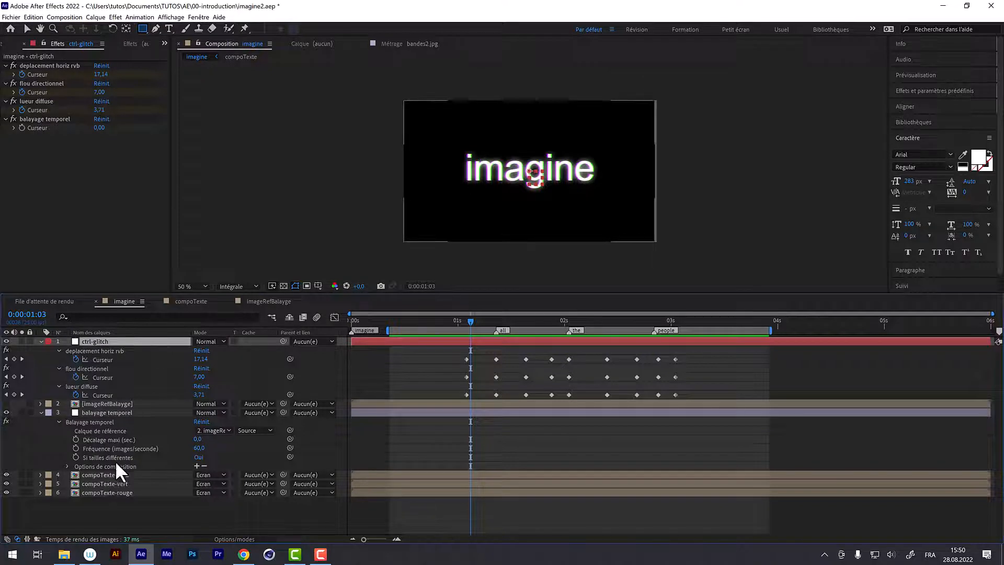
left_click_drag(290, 438, 35, 128)
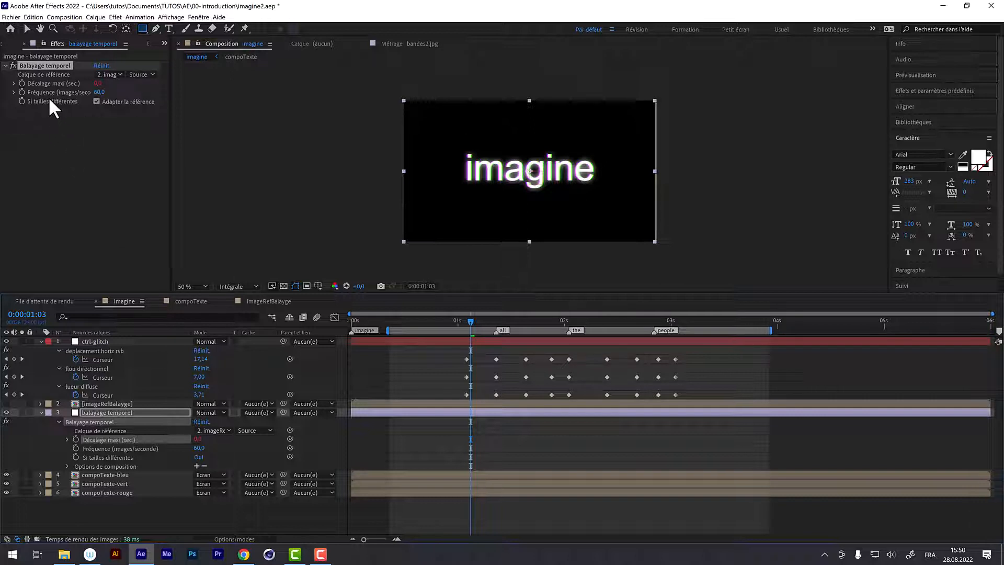
- Test the link by raising the balayage temporel slider on ctrl-glitch, and return the slider to 0
left_click(88, 341)
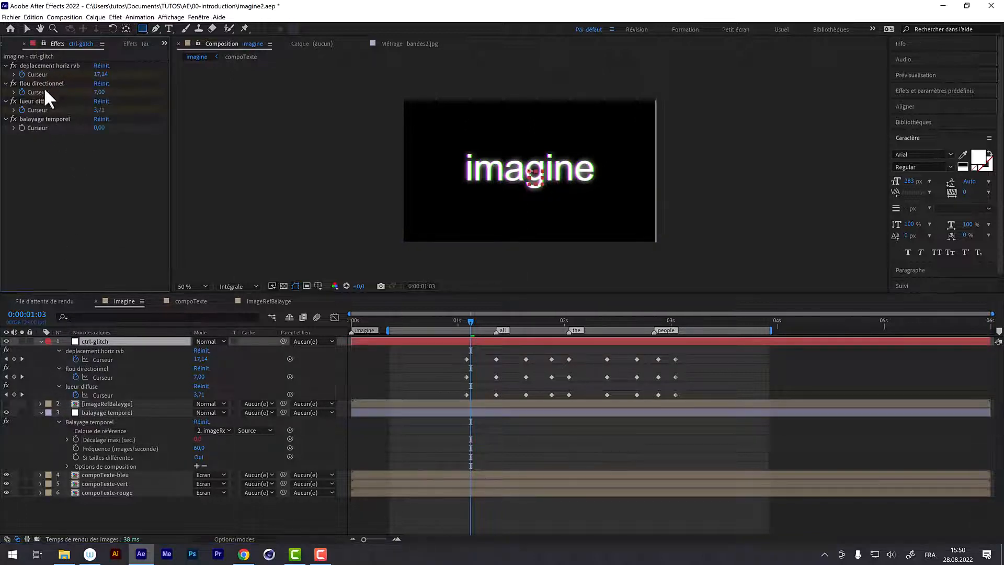
mouse_move(100, 128)
left_mouse_down()
mouse_move(115, 128)
mouse_move(106, 127)
left_mouse_up()
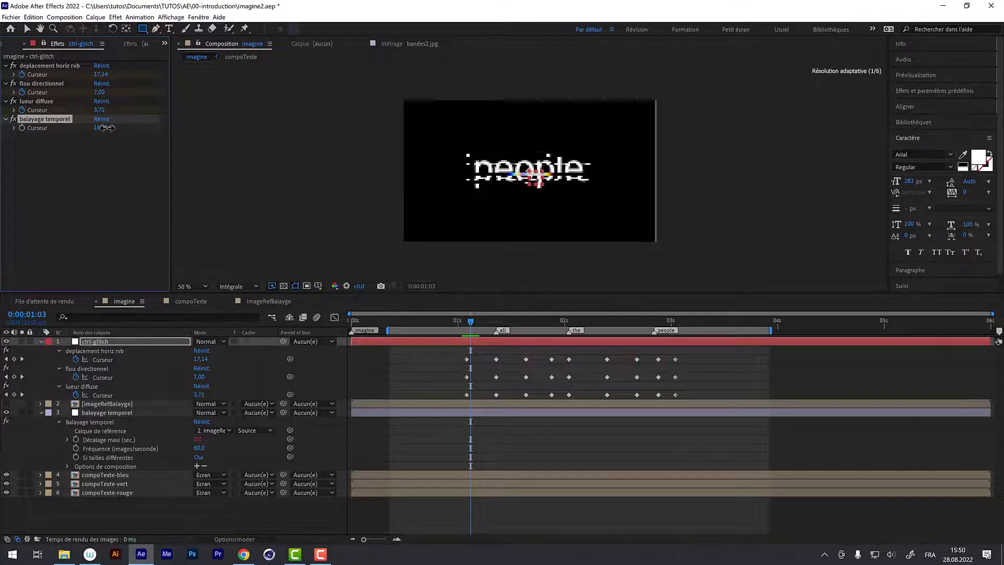
left_click(106, 128)
type("0")
key("Return")
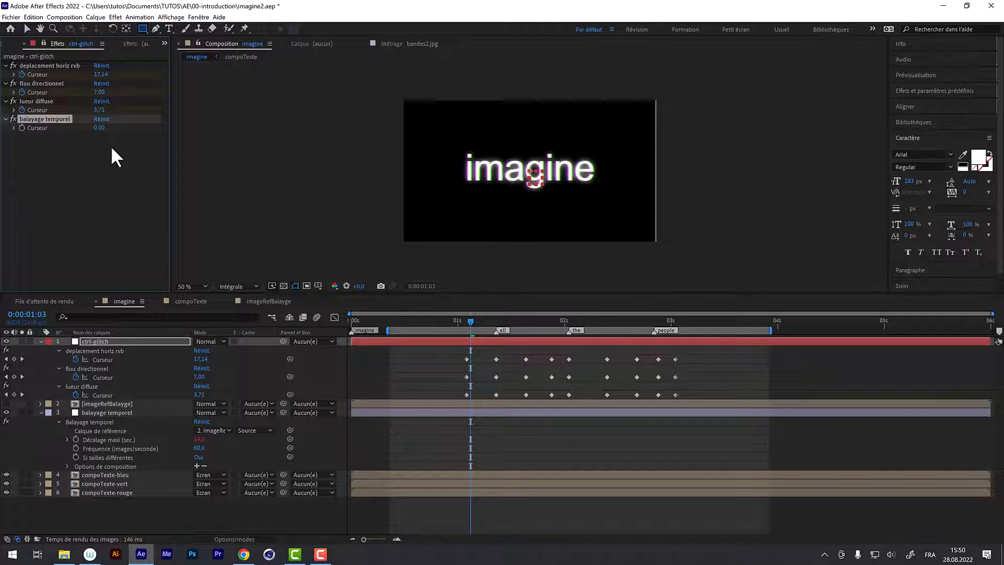
- Start keyframing the ctrl-glitch balayage temporel slider at 0:00:00:23 with value 0, and collapse the balayage temporel layer's properties
left_click(40, 413)
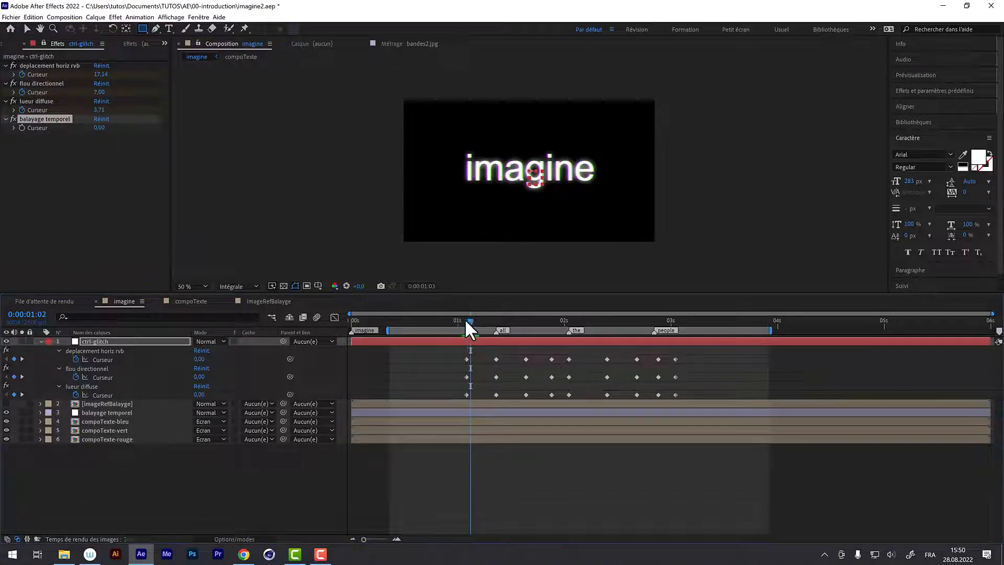
left_click_drag(465, 318, 449, 320)
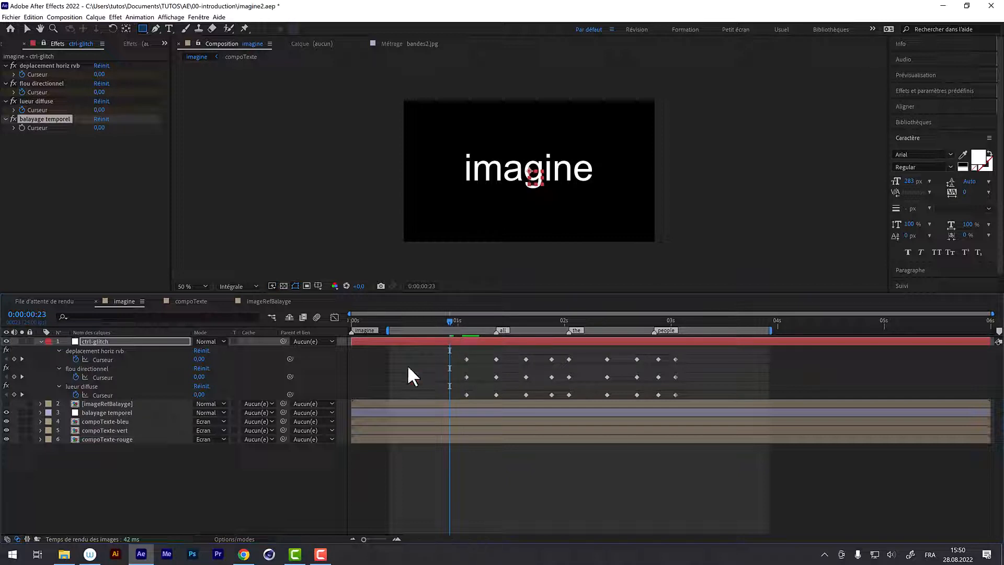
left_click(22, 128)
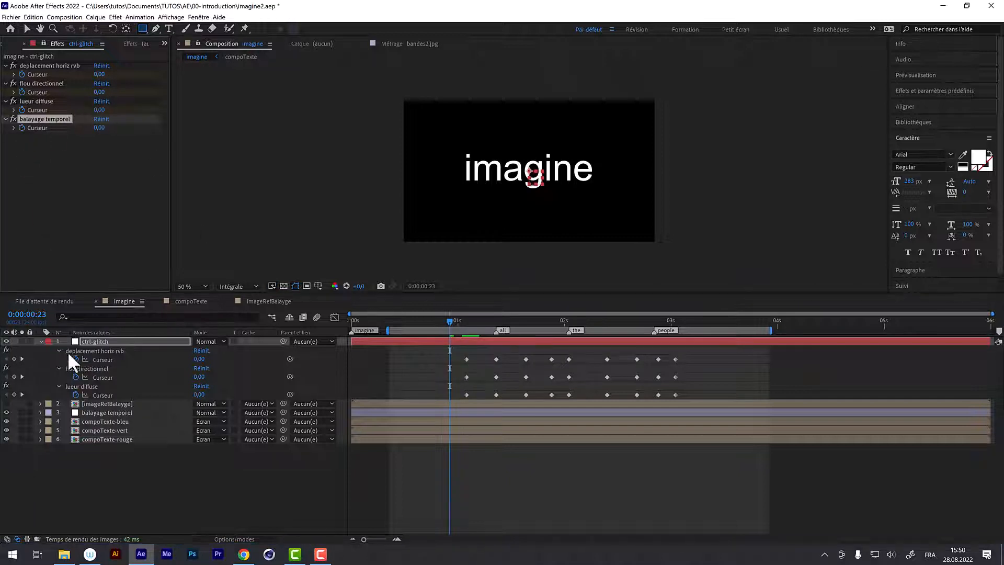
left_click(90, 341)
key("u")
key("u")
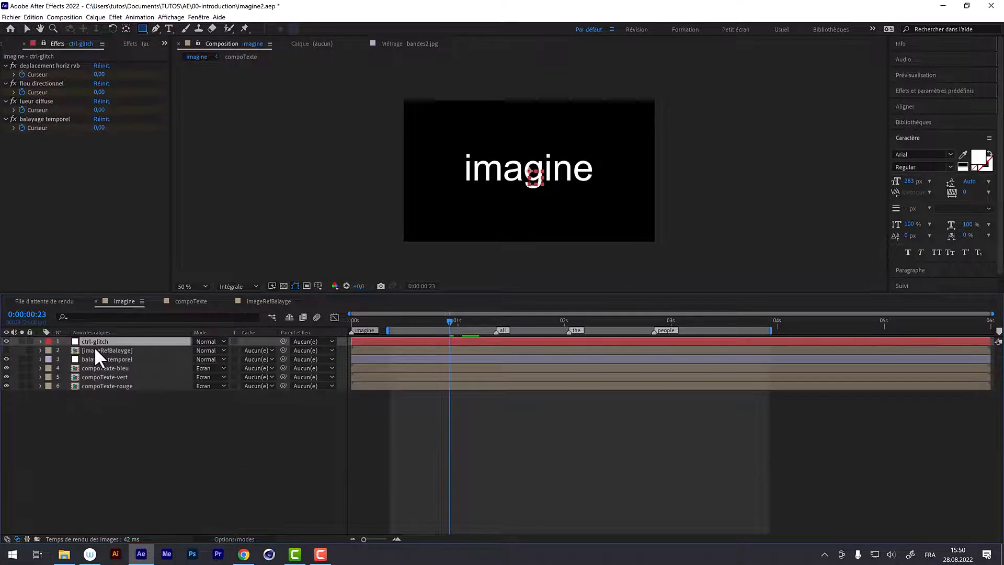
- Add balayage temporel slider keyframes of 0 at 0:00:01:09, 0:00:01:17, just after the "the" marker, 0:00:02:09 and 0:00:03:02
left_click_drag(449, 321, 496, 330)
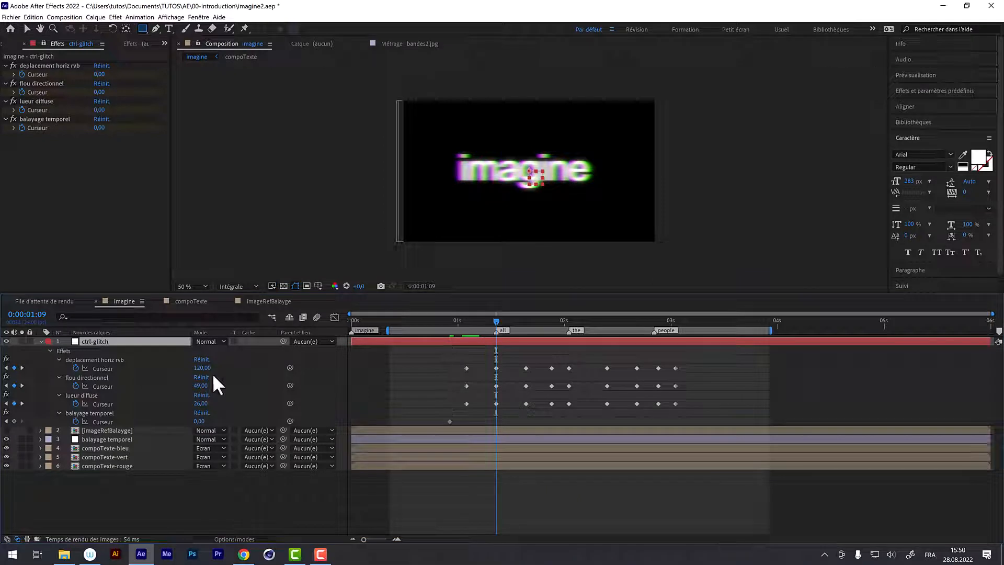
left_click(14, 421)
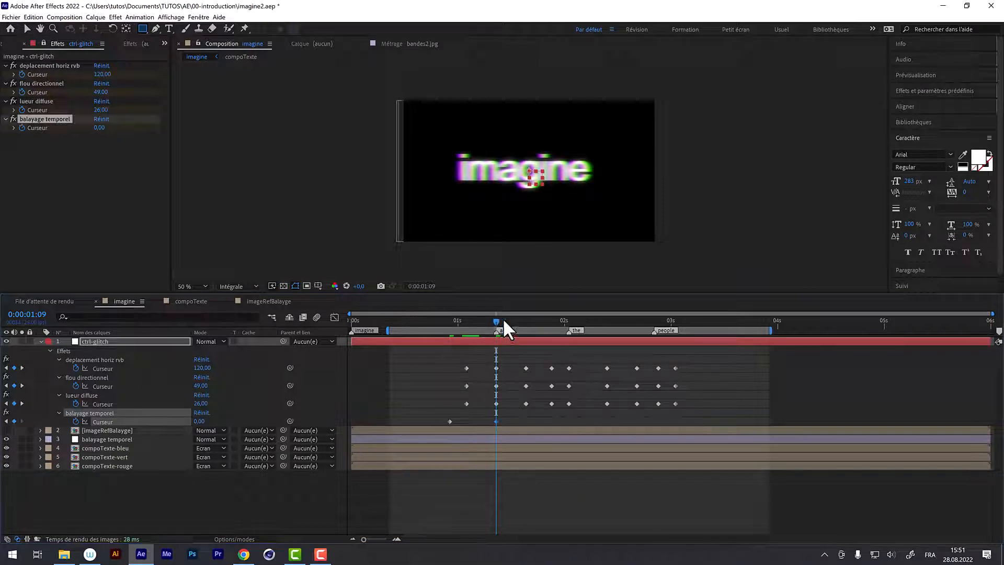
left_click_drag(504, 318, 532, 331)
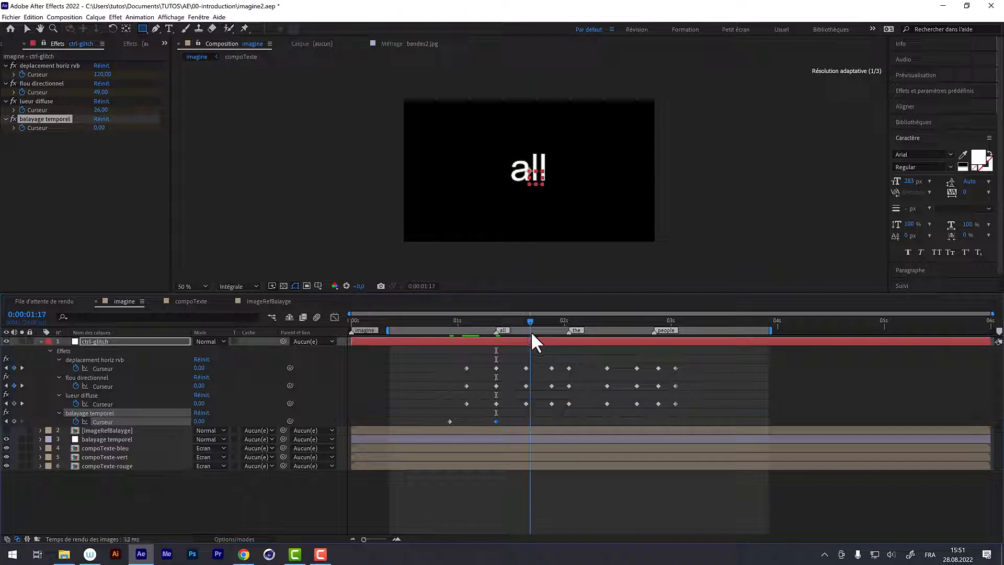
left_click(15, 421)
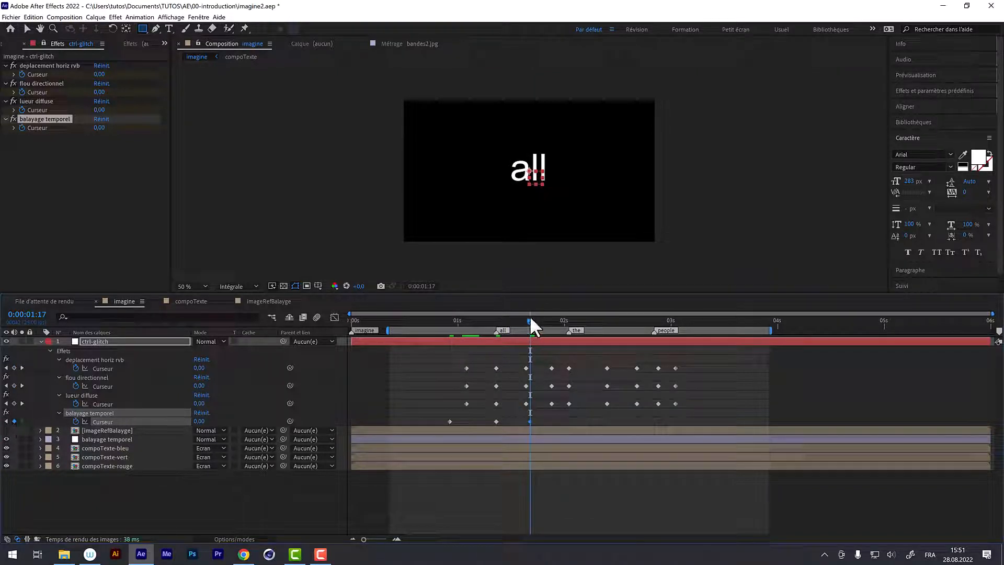
left_click_drag(532, 325, 601, 323)
left_click(14, 421)
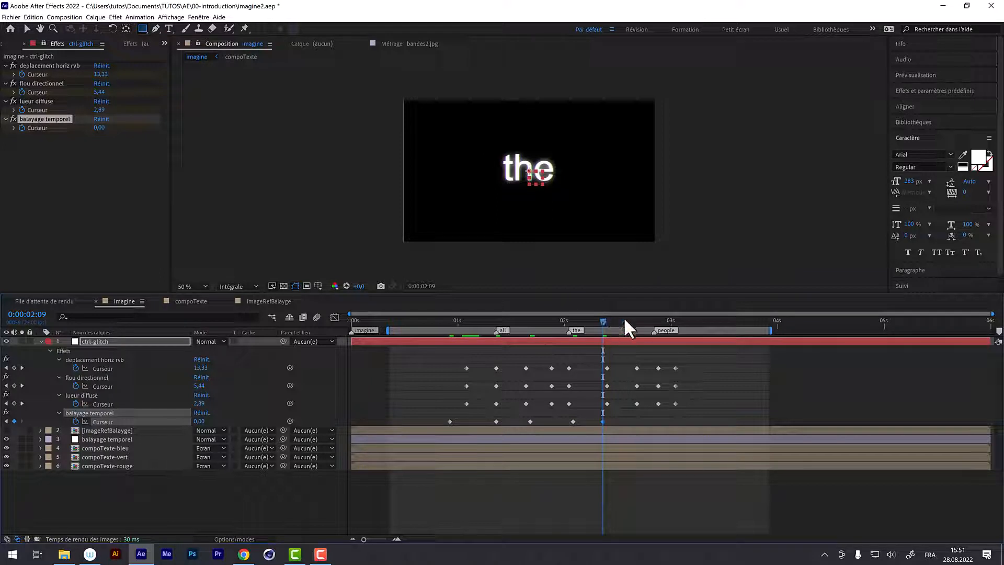
left_click_drag(624, 319, 679, 328)
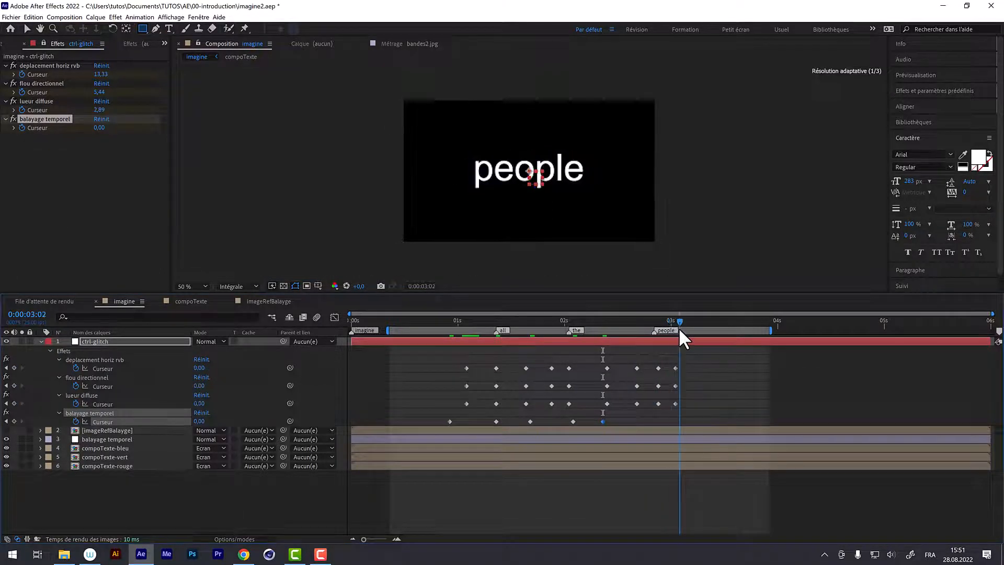
left_click(14, 421)
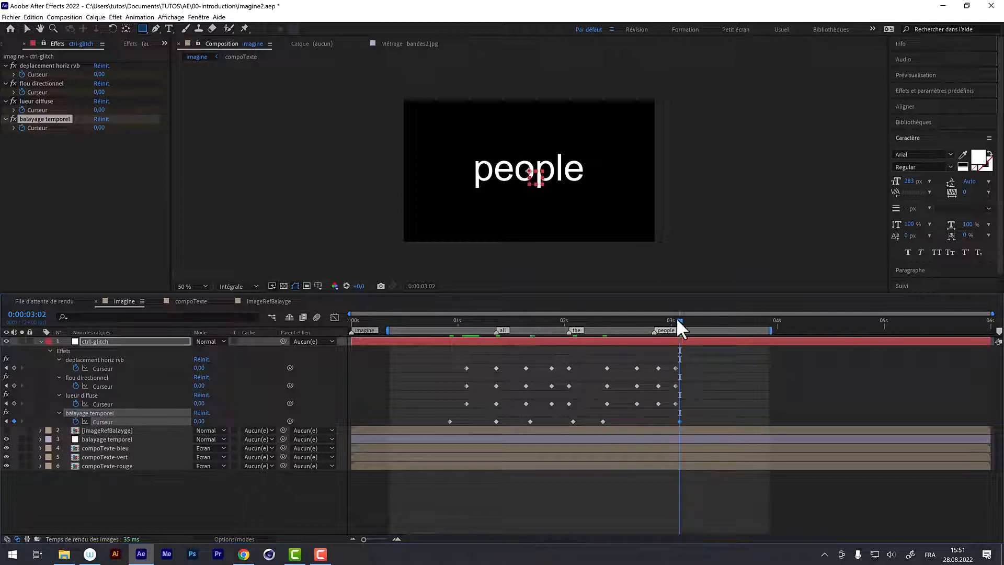
- Add balayage temporel slider keyframes on ctrl-glitch with value 1 at 0:00:01:03 and 0.5 at 0:00:01:22
left_click_drag(667, 323, 471, 350)
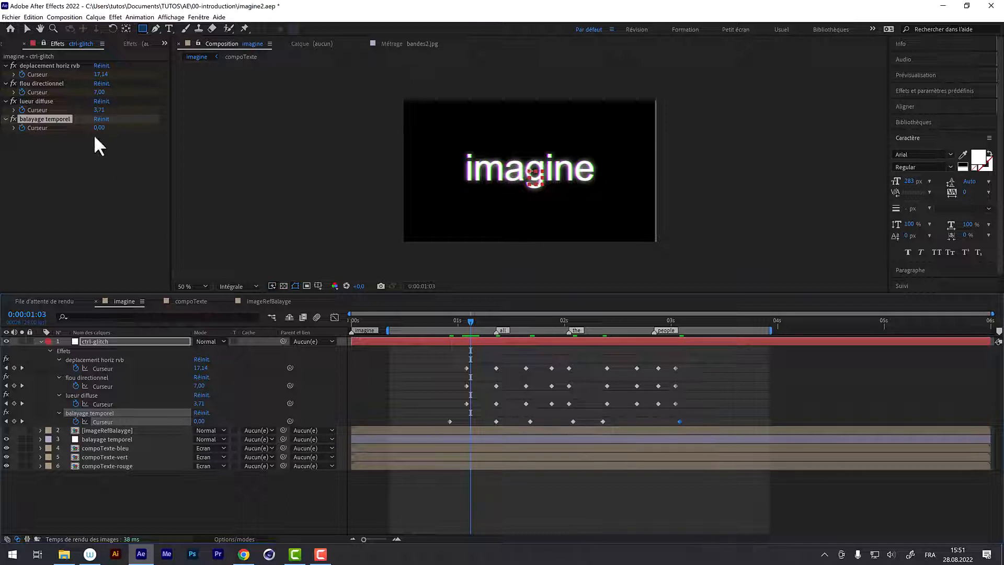
left_click_drag(98, 129, 107, 130)
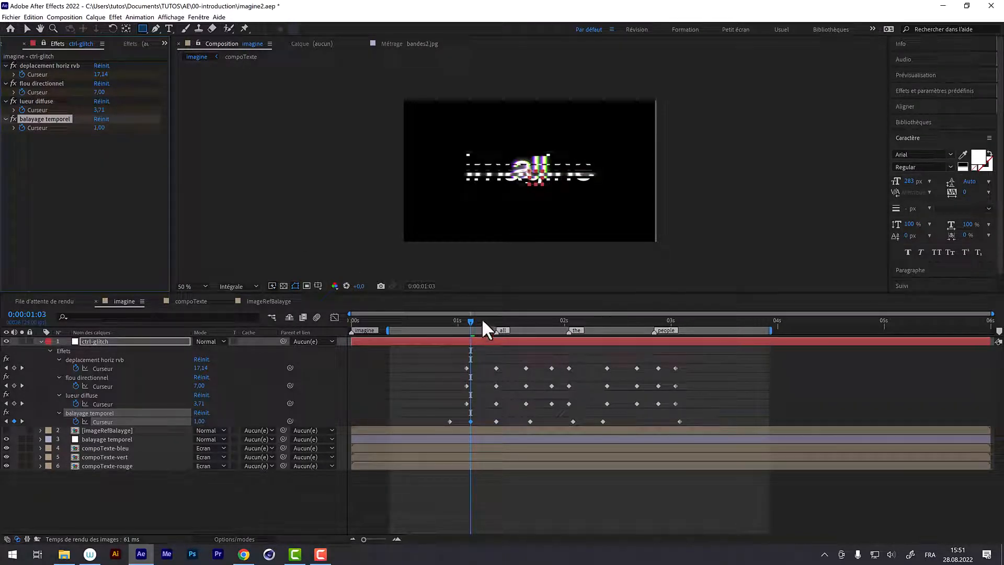
left_click_drag(482, 319, 550, 324)
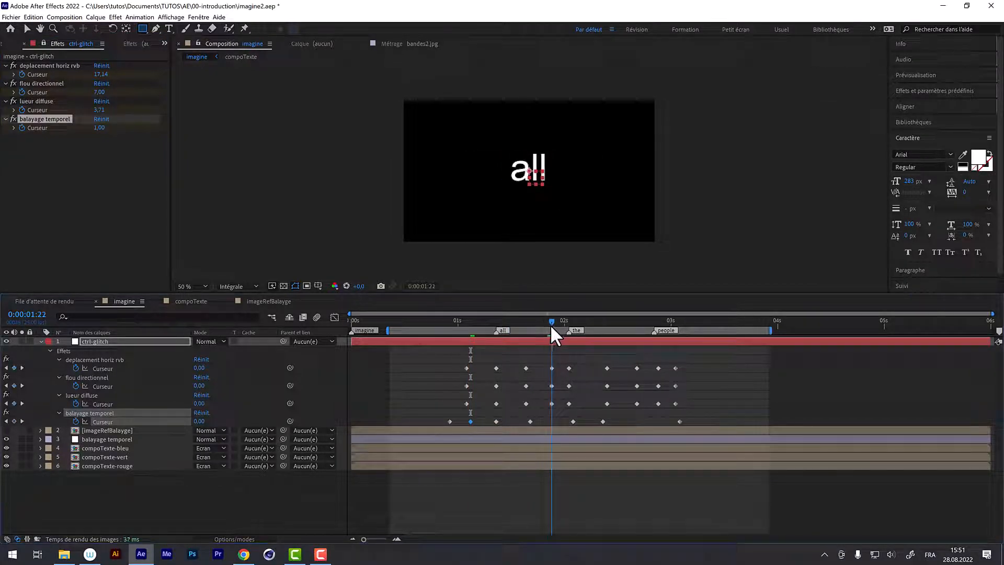
left_click(102, 127)
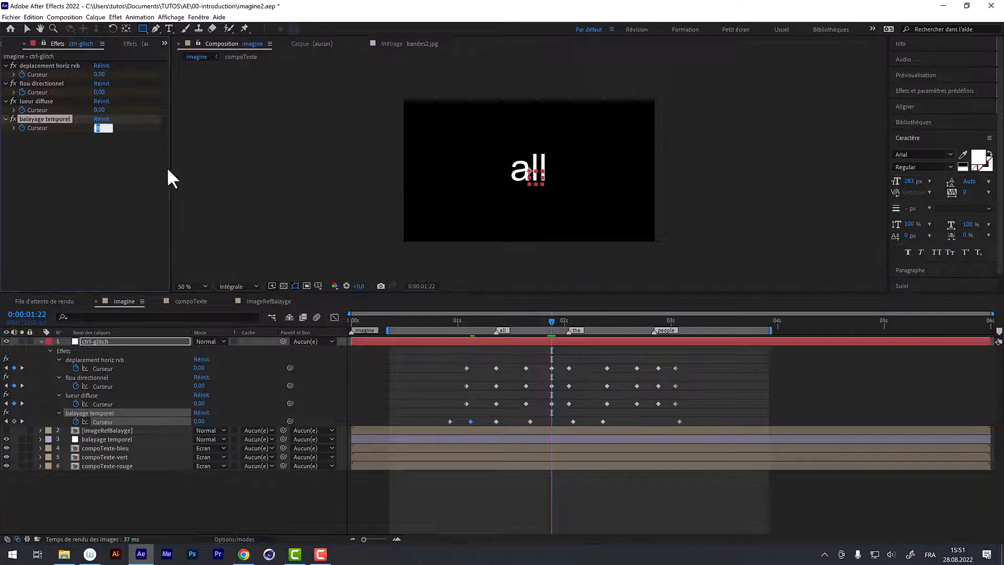
type("0.5")
key("Return")
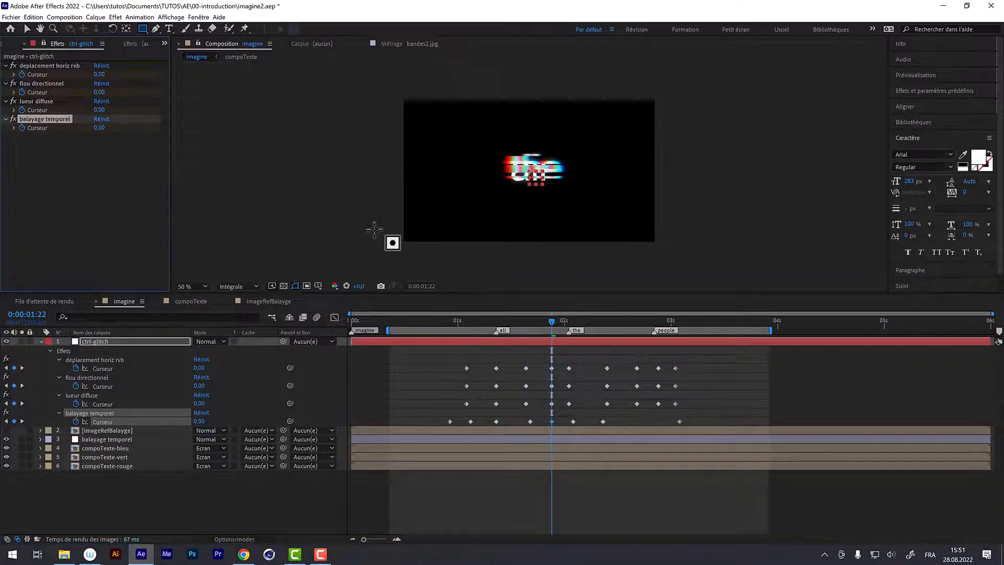
- Add a balayage temporel slider keyframe of 1.5 on ctrl-glitch at 0:00:02:16
left_click_drag(588, 324, 633, 326)
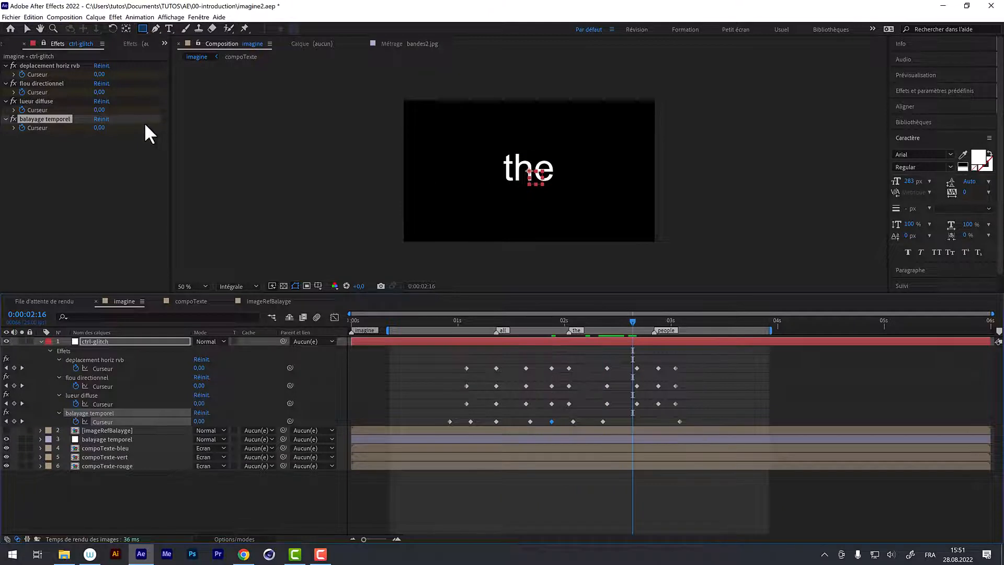
left_click(100, 128)
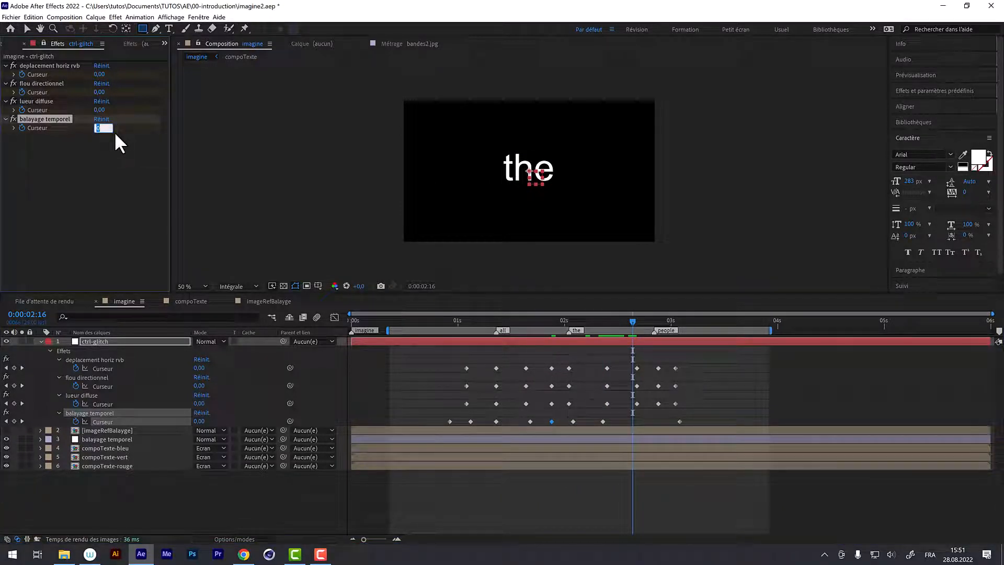
type("1,5")
key("Return")
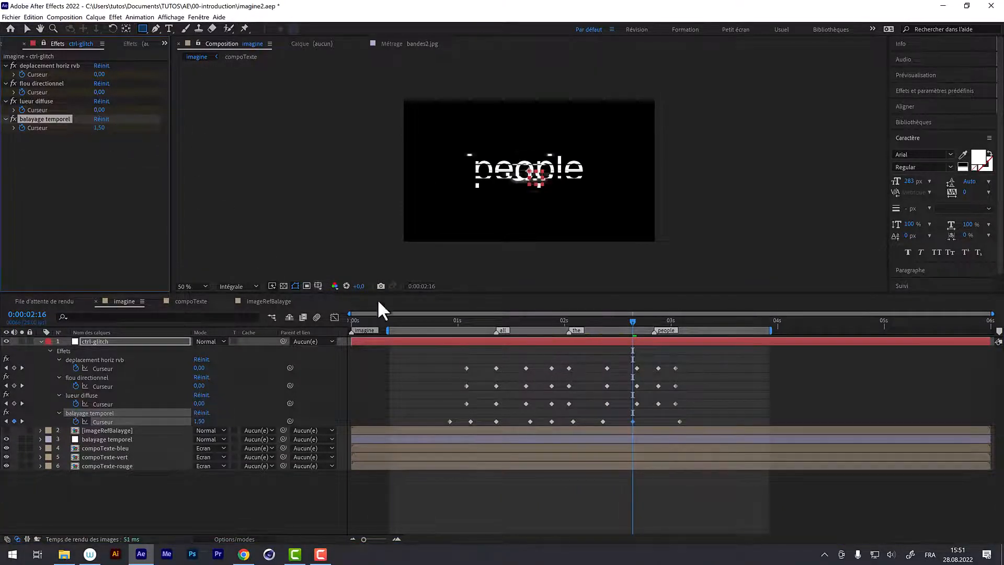
- Preview the animation from 0:00:00:16, enlarge the composition view to 100 %, and examine the glitch transitions between the words
left_click(419, 320)
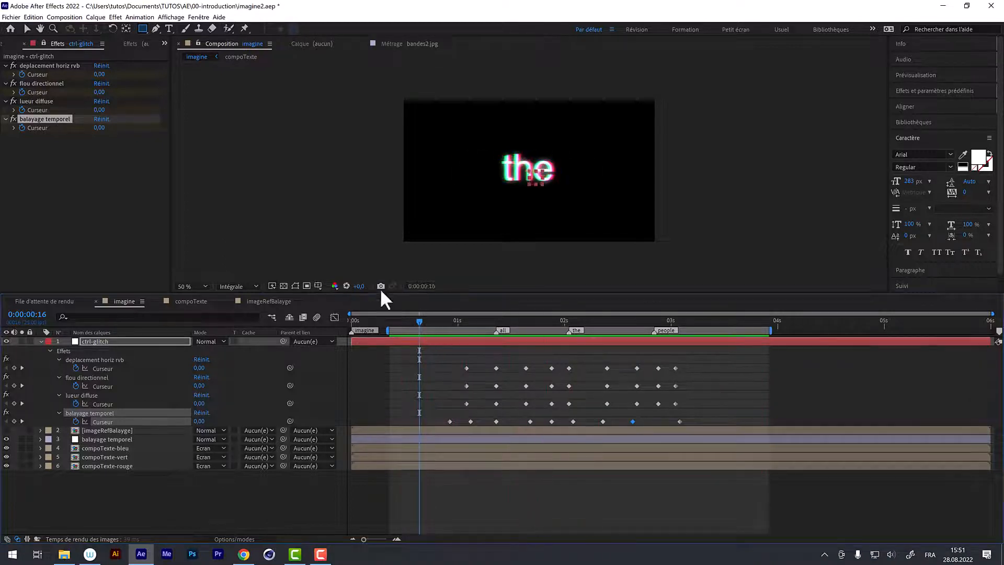
key("space")
left_click_drag(370, 295, 368, 362)
left_click(202, 355)
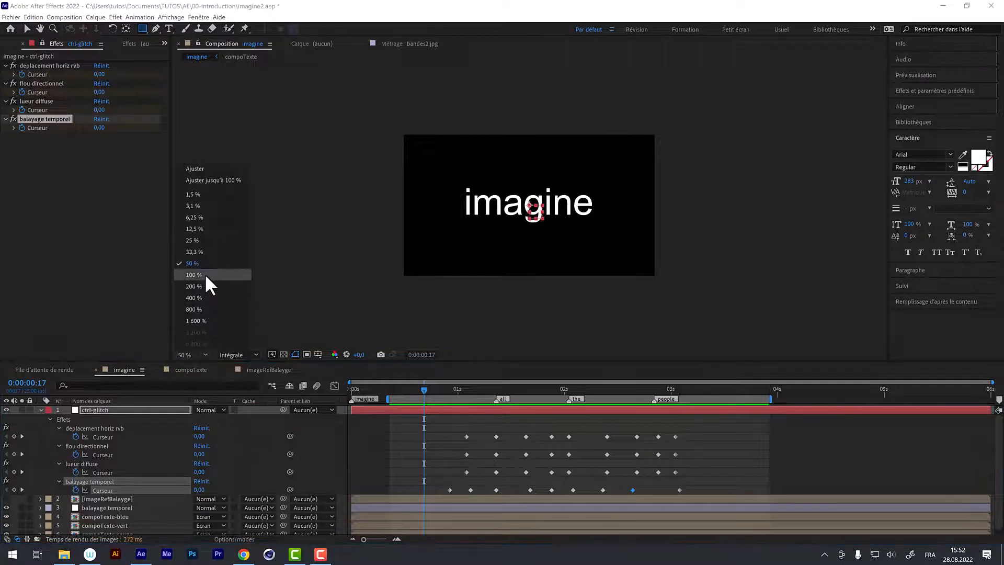
left_click(205, 274)
left_click(482, 385)
left_click_drag(482, 385, 494, 403)
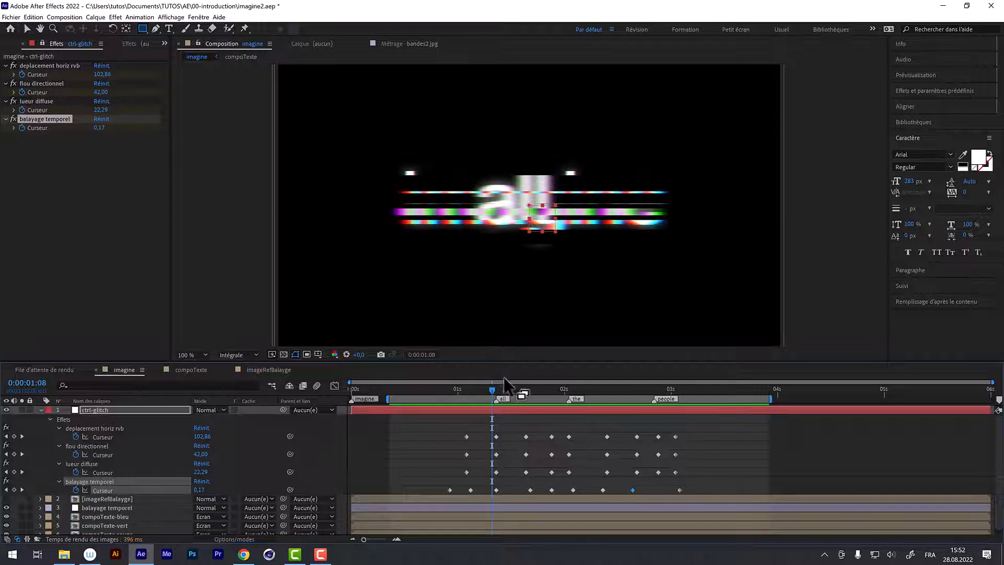
left_click_drag(536, 388, 503, 391)
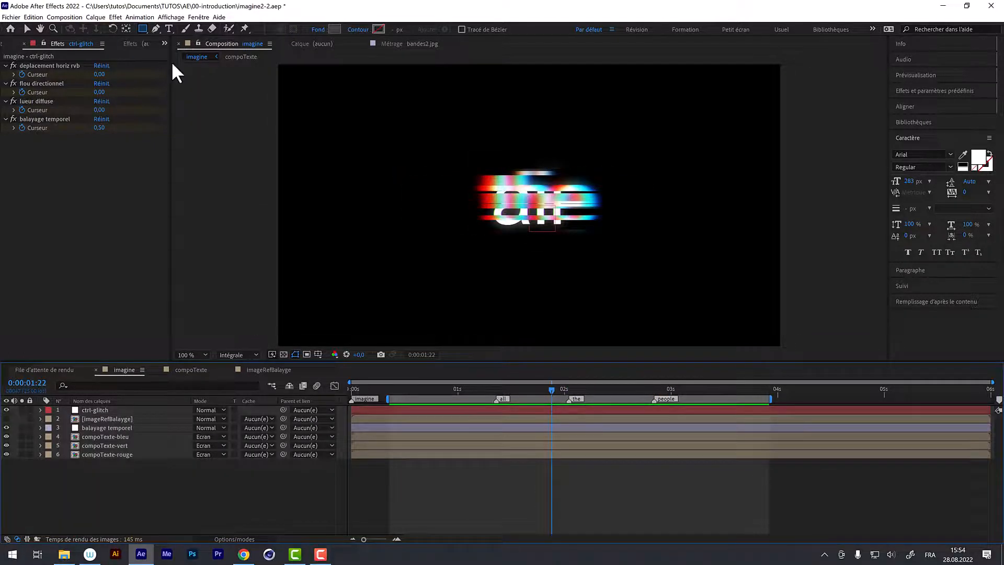
- Create a new shape layer, place it below all other layers in the imagine composition, and name it background
left_click(96, 16)
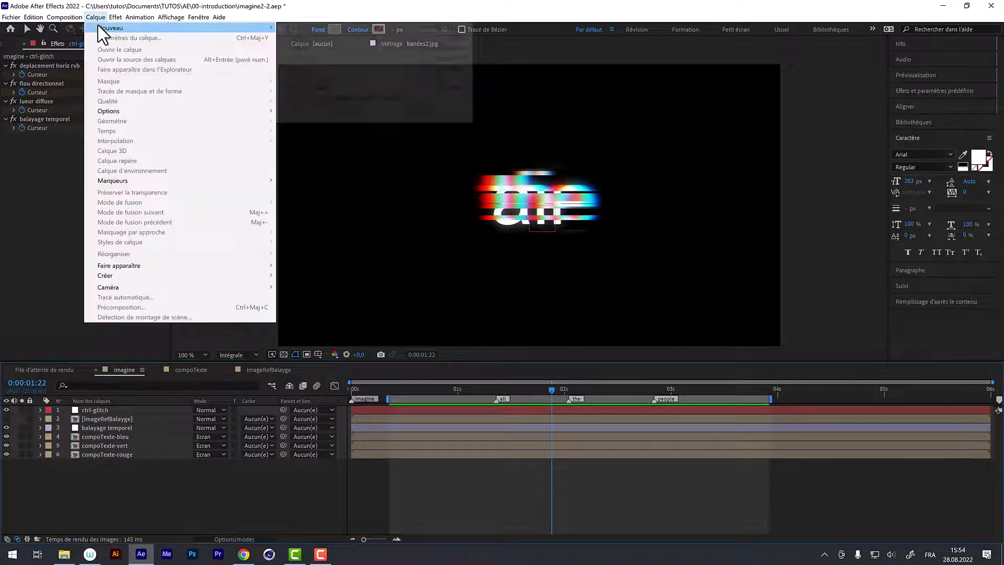
mouse_move(104, 30)
left_click(321, 77)
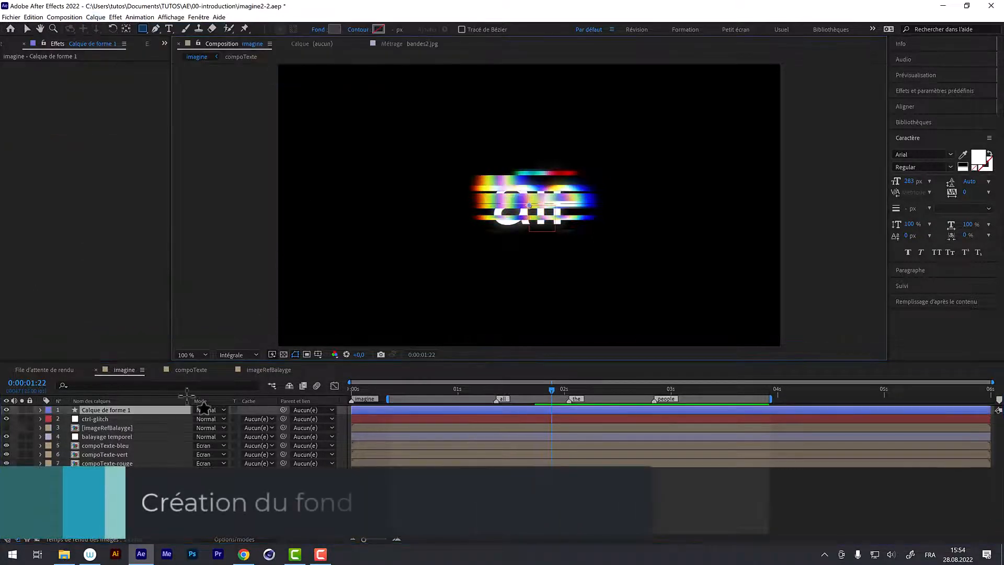
left_click_drag(127, 488, 125, 476)
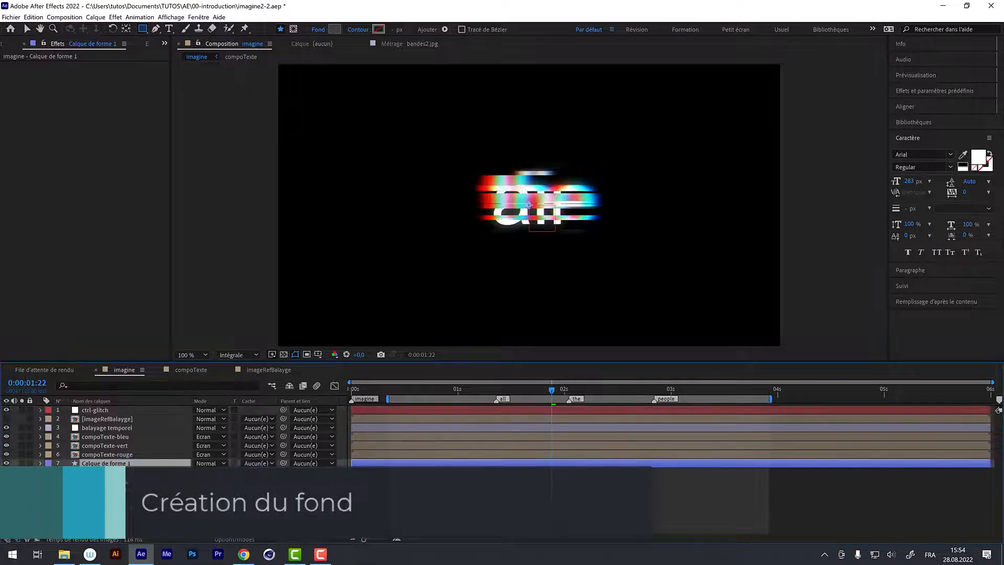
key("Return")
type("b")
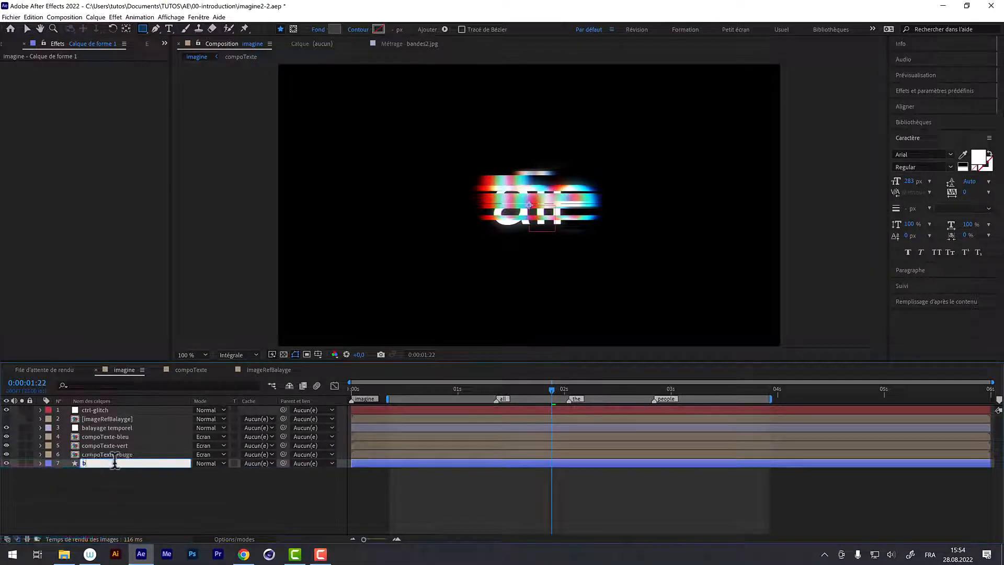
type("ackground")
key("Return")
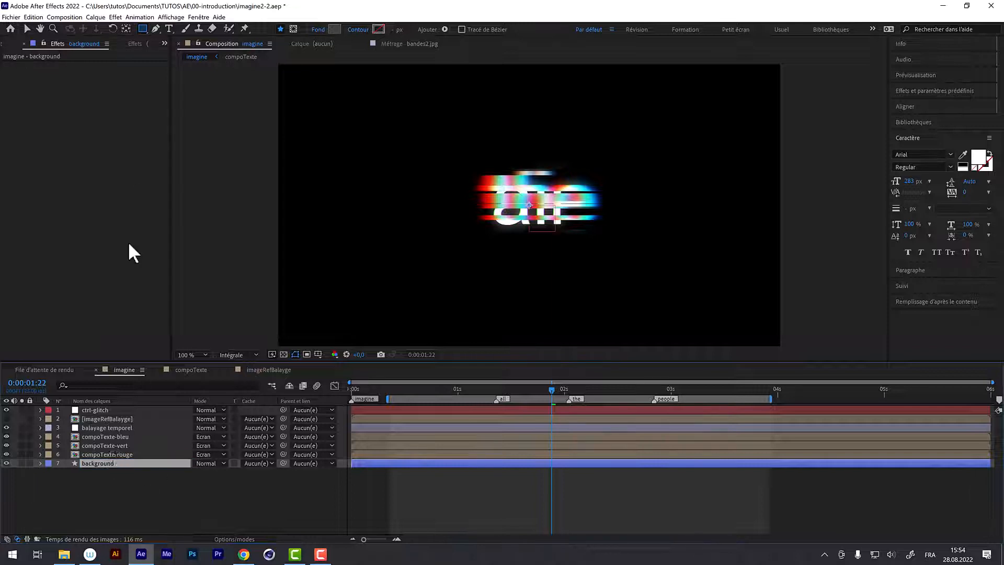
- Add a full-frame rectangle to the background layer and give it a radial gradient fill
double_click(142, 30)
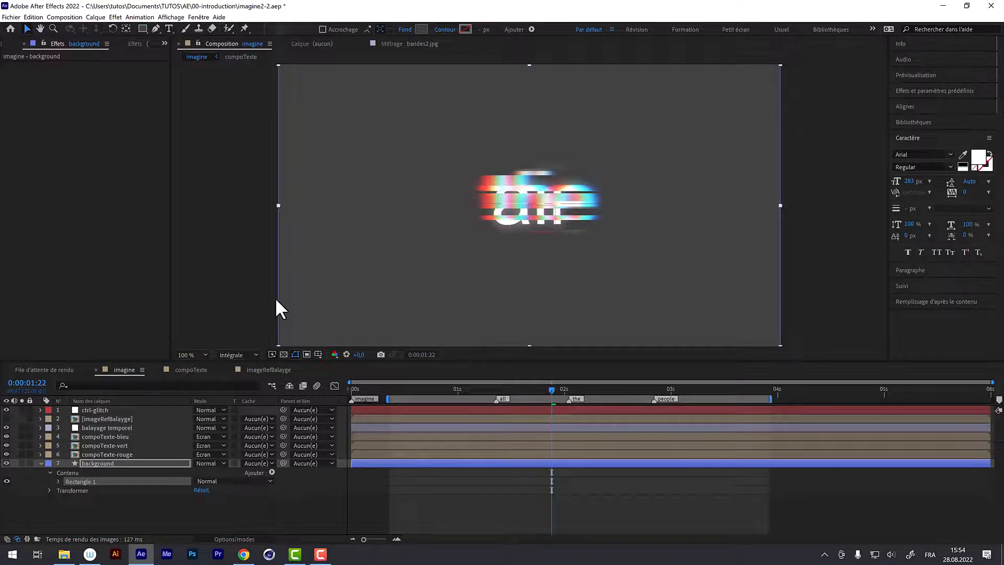
left_click(407, 39)
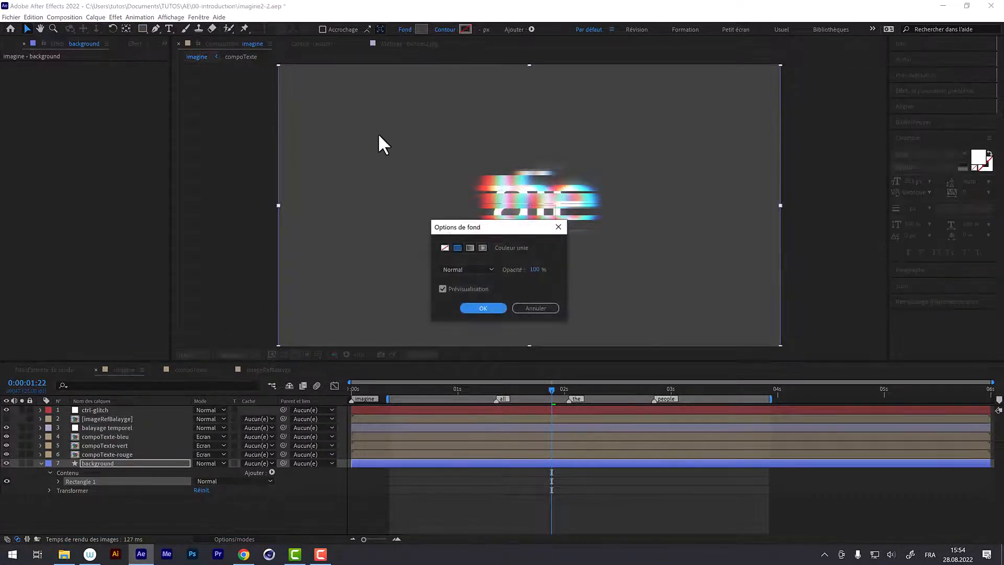
left_click(469, 248)
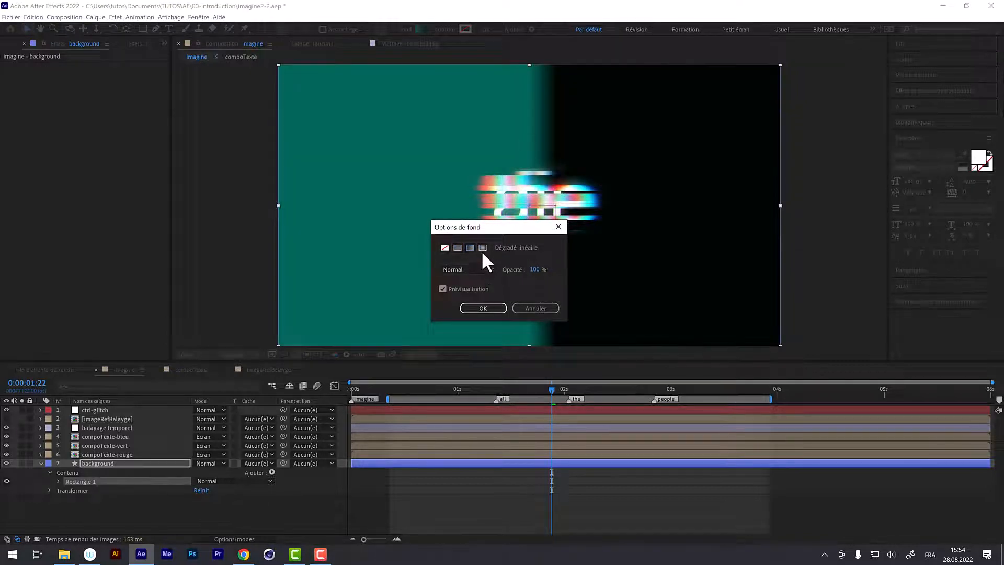
left_click(482, 249)
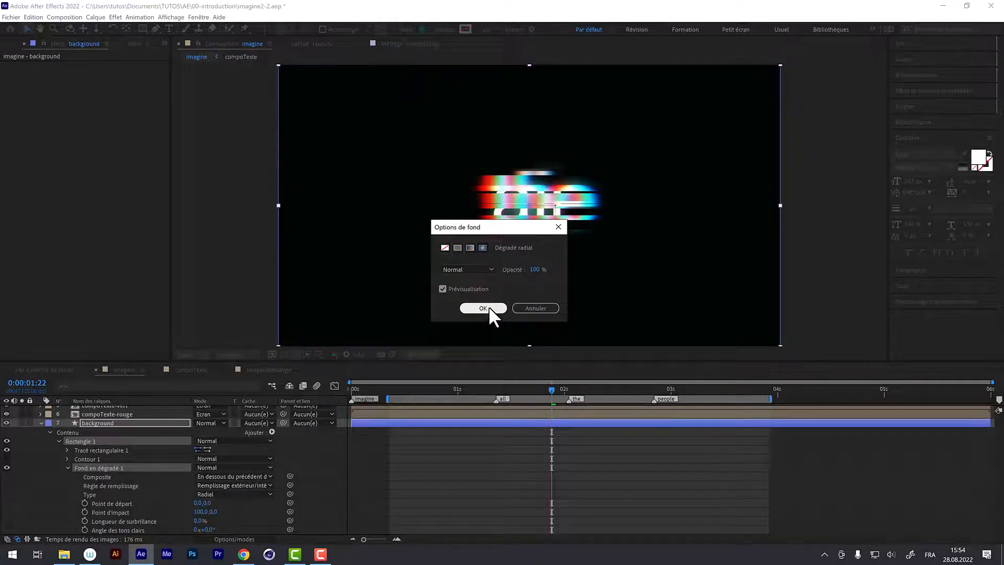
left_click(483, 308)
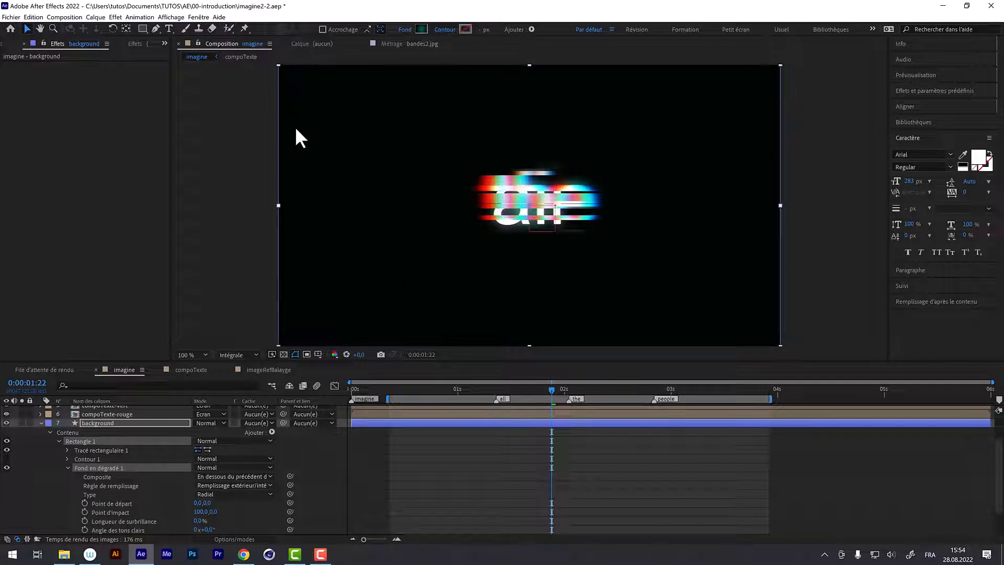
- Set the background's gradient colours to green 007036 at the start and very dark green 00160B at the end
left_click(422, 29)
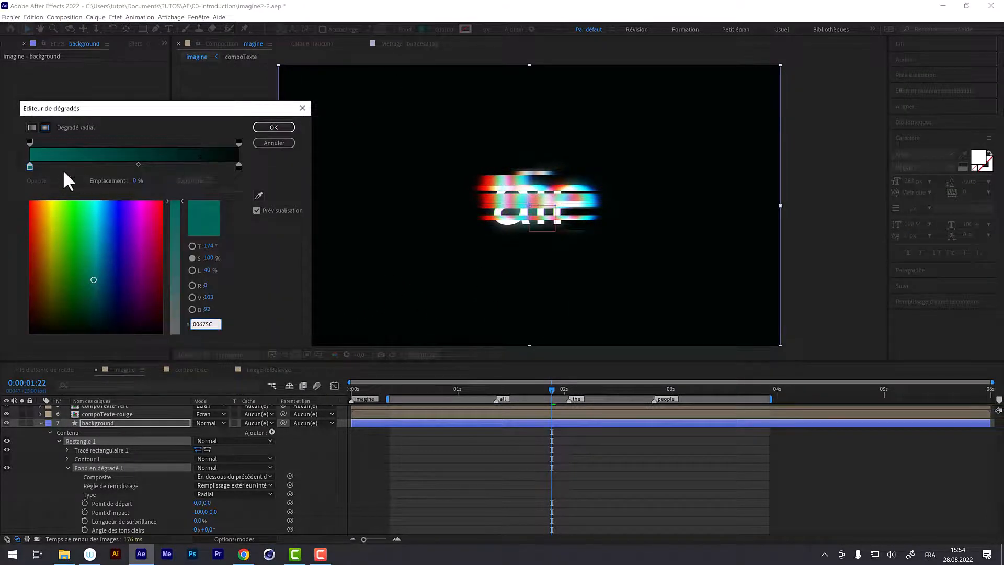
left_click(29, 166)
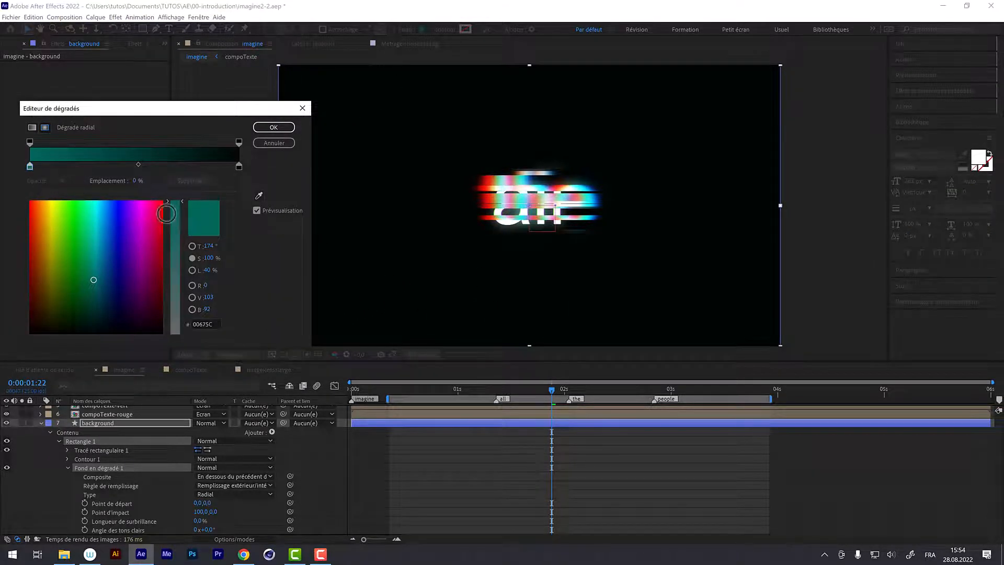
left_click_drag(93, 259, 85, 274)
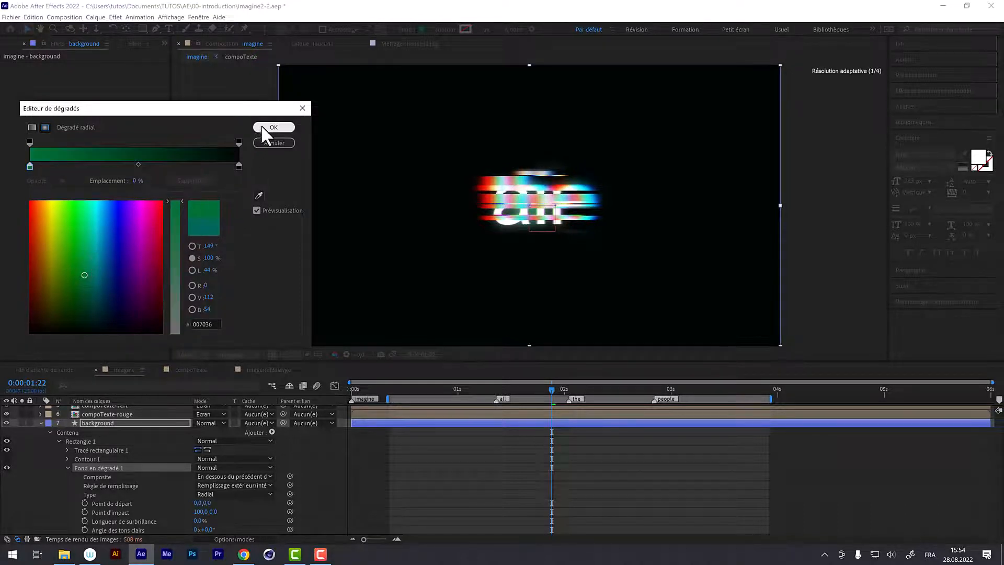
left_click(239, 167)
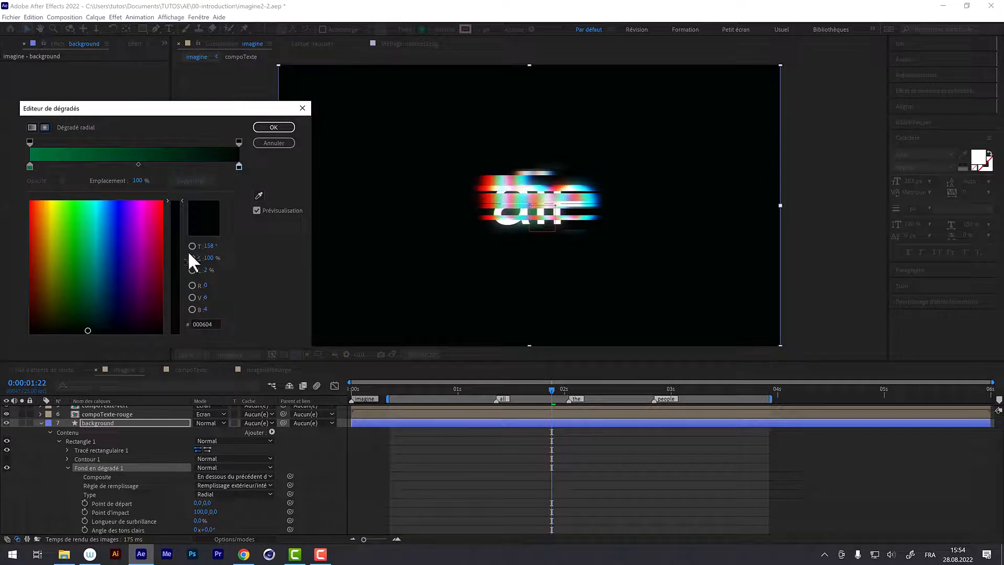
left_click_drag(101, 331, 85, 322)
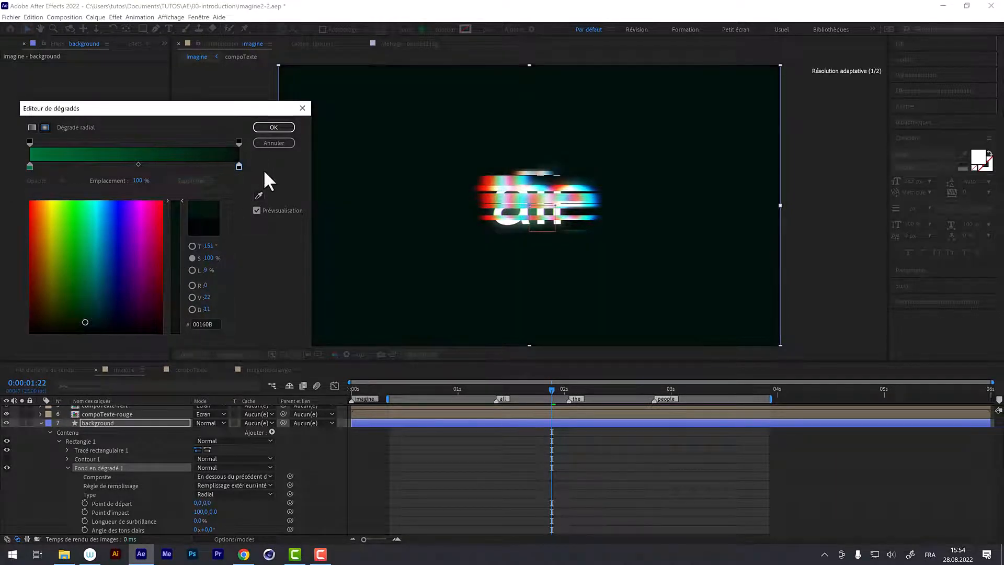
left_click(265, 125)
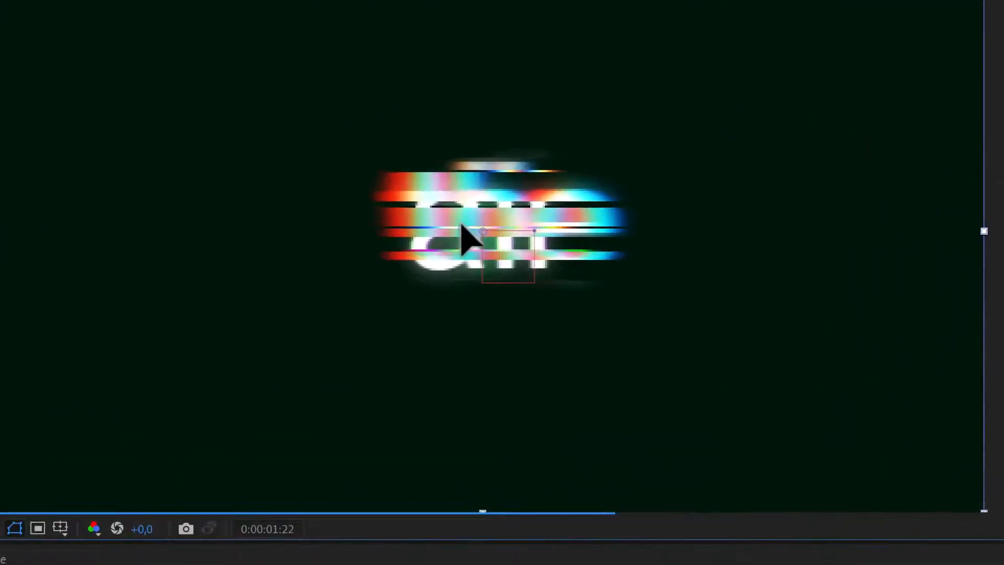
- Position the radial gradient's start point at about -139, -338 and its end point at about 407, 241
left_click_drag(461, 225, 485, 69)
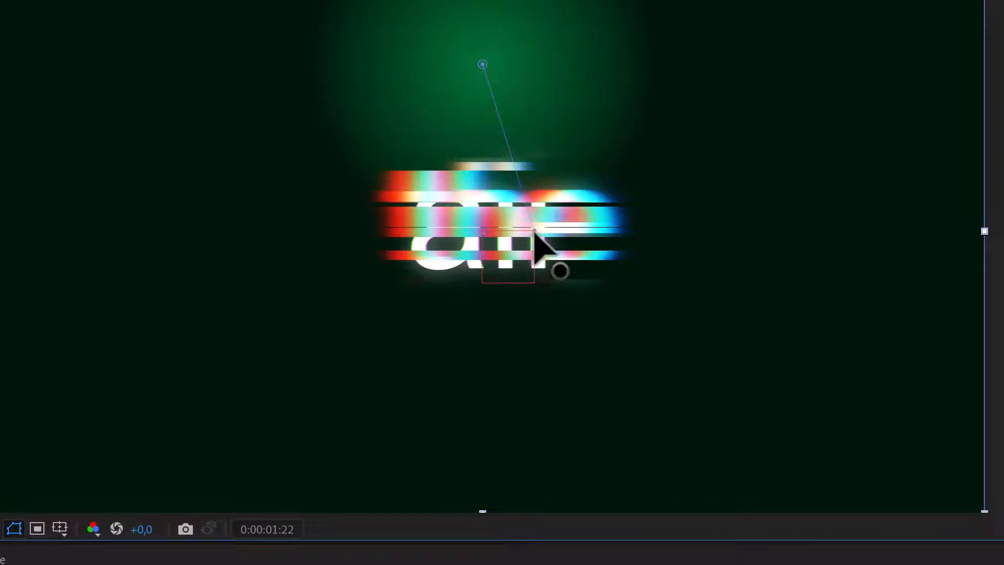
left_click_drag(533, 230, 713, 438)
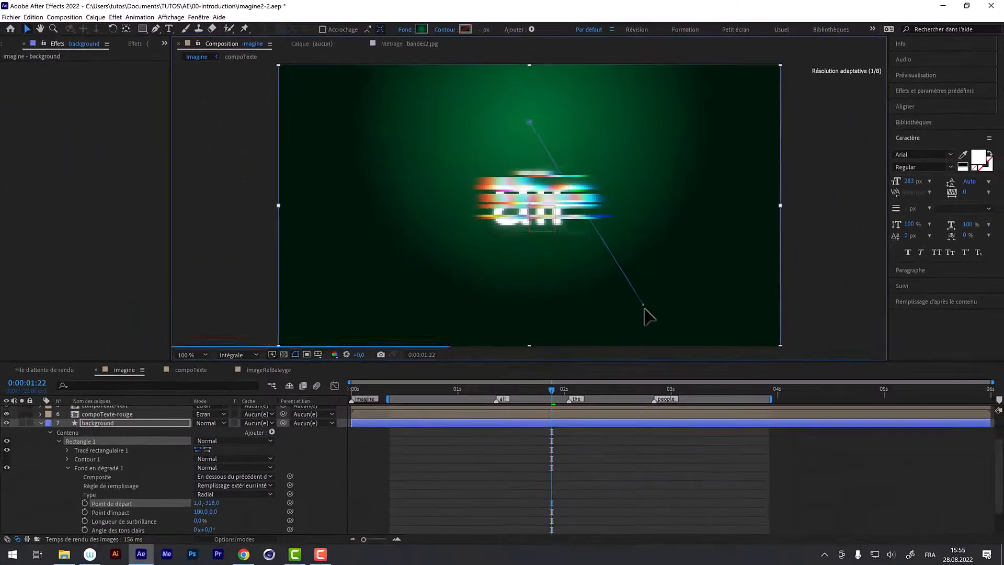
left_click_drag(644, 308, 636, 269)
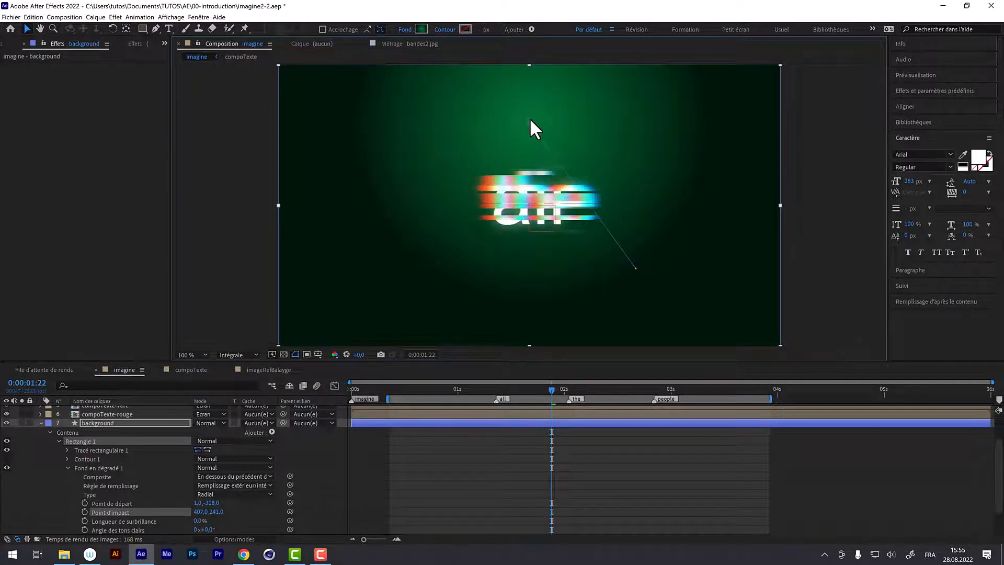
left_click_drag(529, 118, 494, 115)
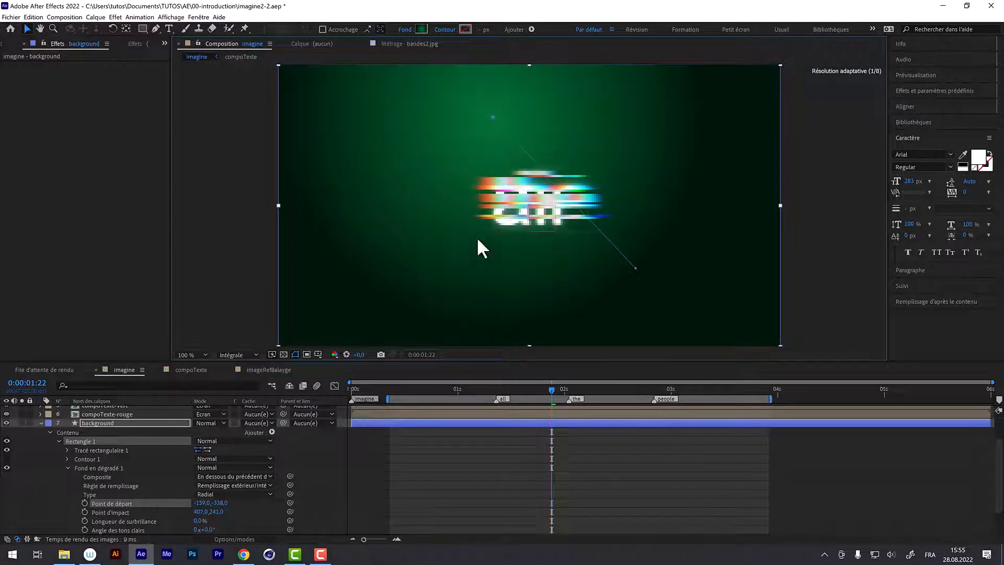
- Darken the green start colour of the background's radial gradient
left_click(421, 29)
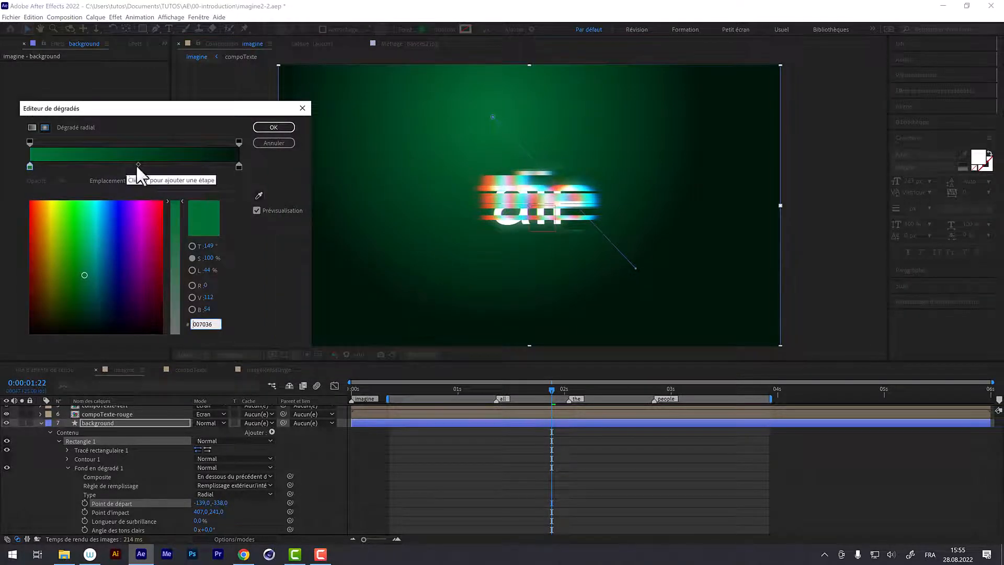
left_click_drag(84, 275, 85, 287)
left_click(263, 129)
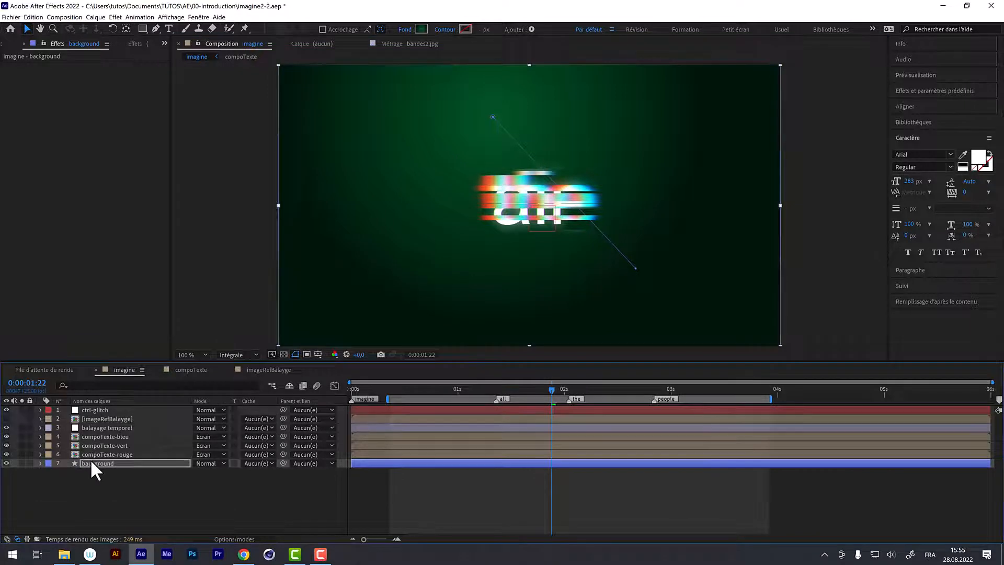
- Apply the CC Ball Action simulation effect to the background layer
left_click(90, 459)
left_click(116, 17)
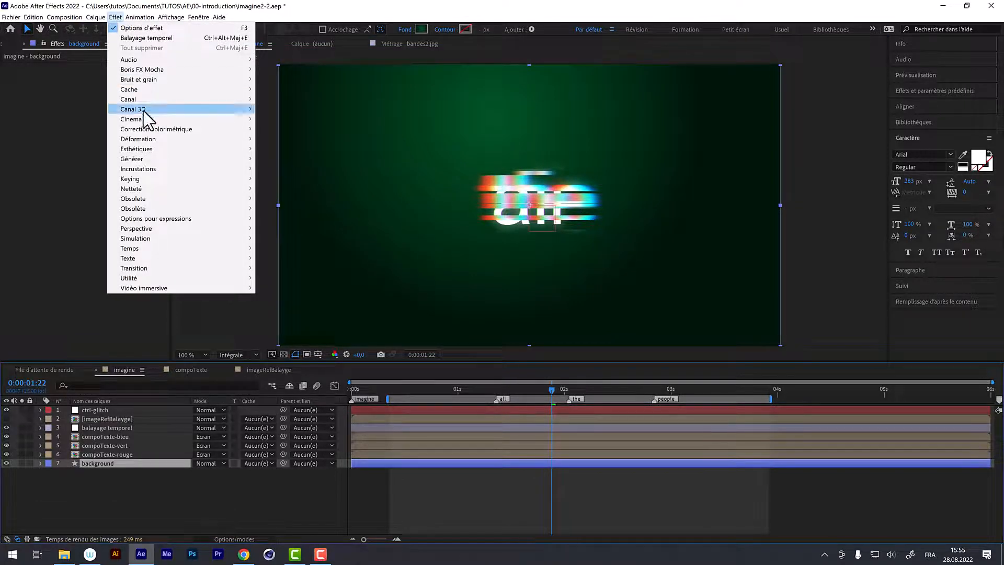
mouse_move(225, 239)
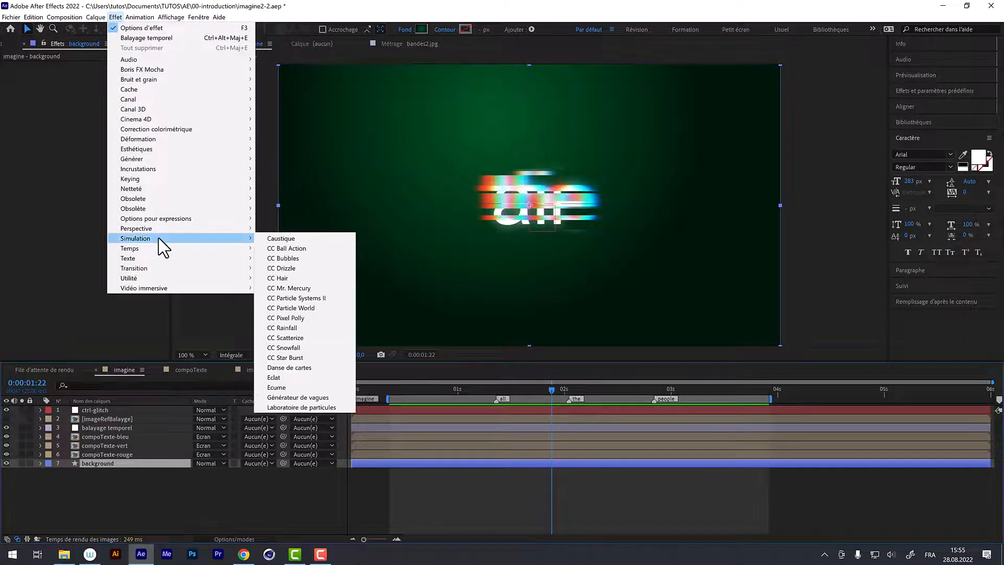
left_click(283, 249)
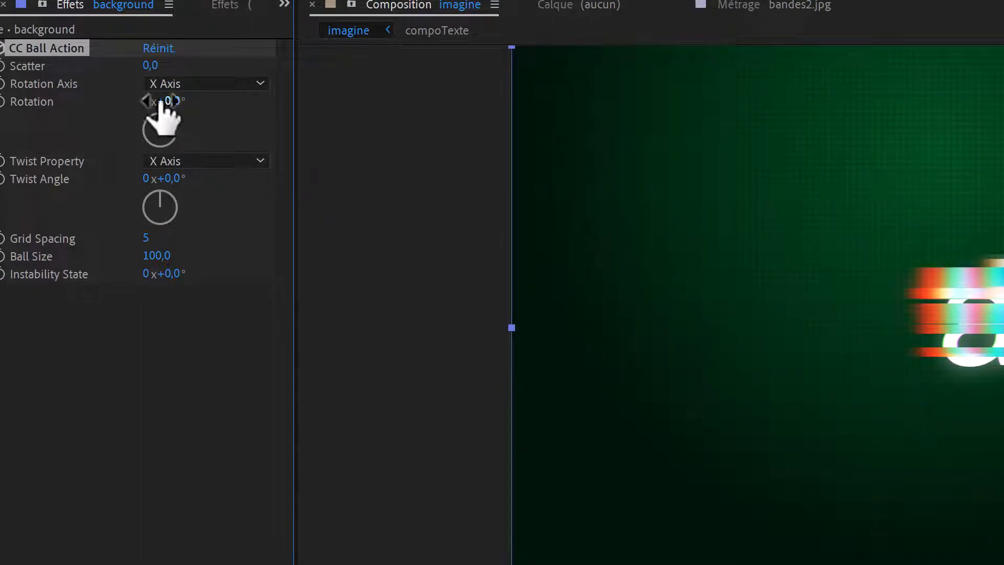
- Try a Scatter value of 41 in the background's CC Ball Action effect, and return it to 0
left_click_drag(167, 65, 197, 65)
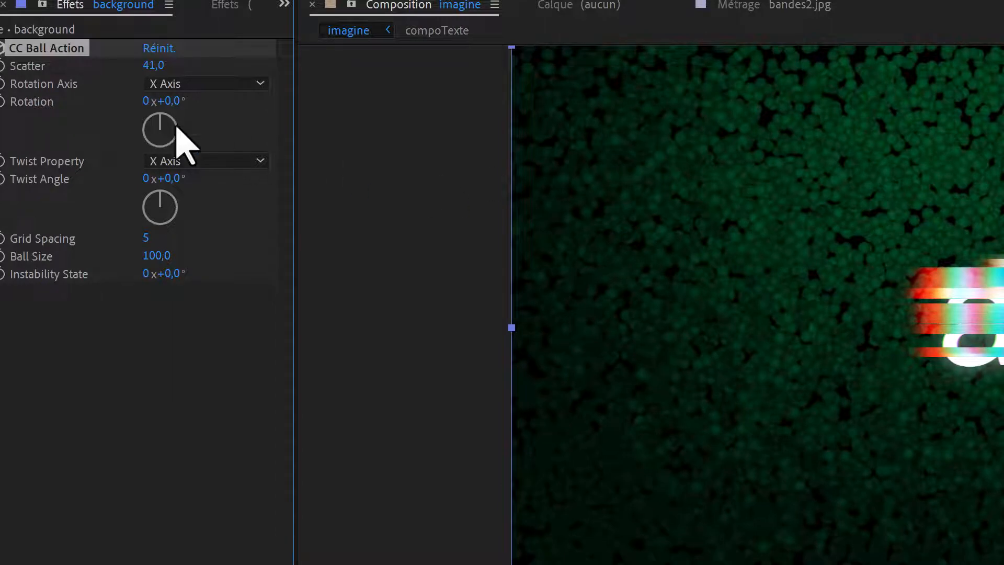
left_click(154, 66)
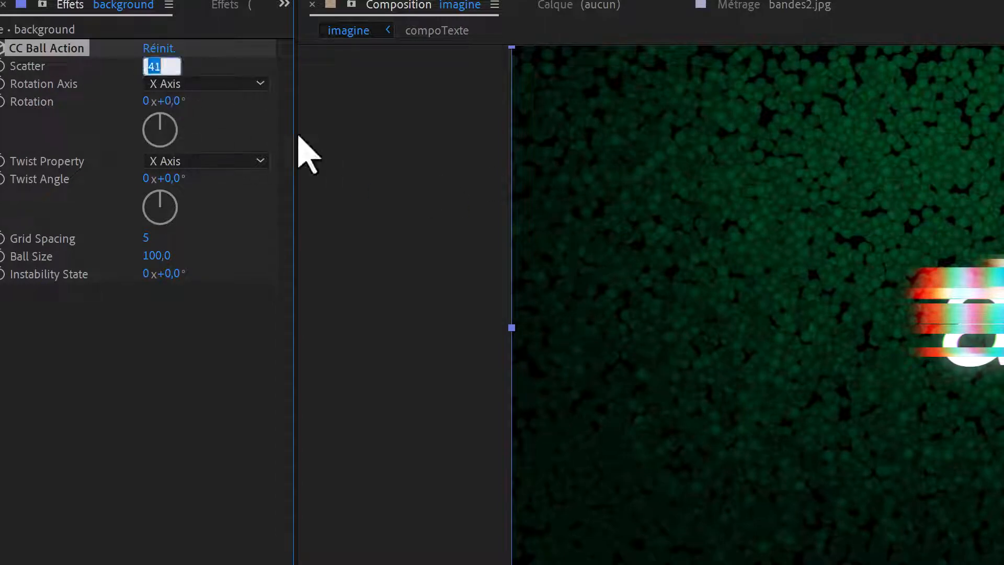
type("0")
key("Return")
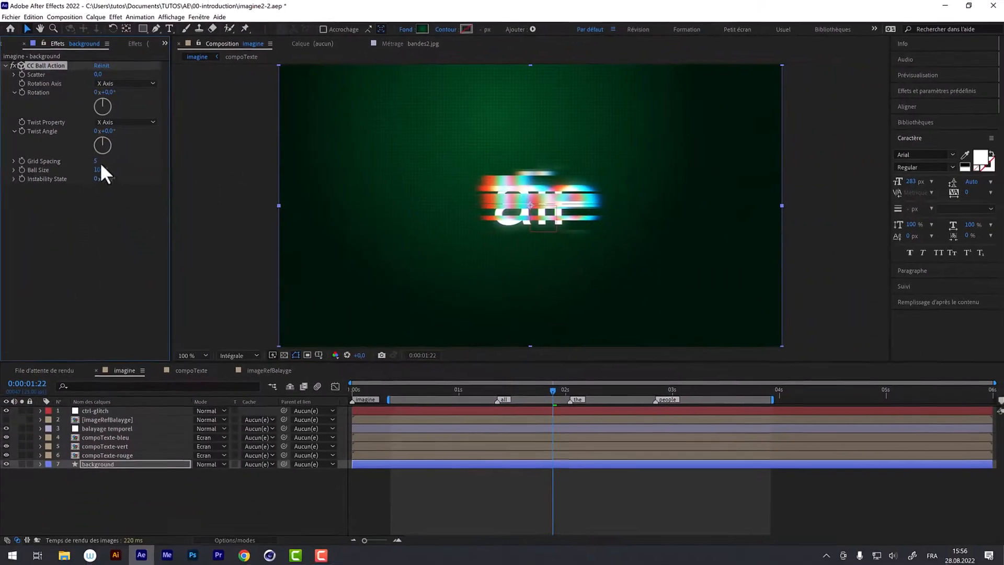
- Set the background's CC Ball Action Grid Spacing to 8 and check the look at several points of the animation
left_click_drag(99, 162, 103, 162)
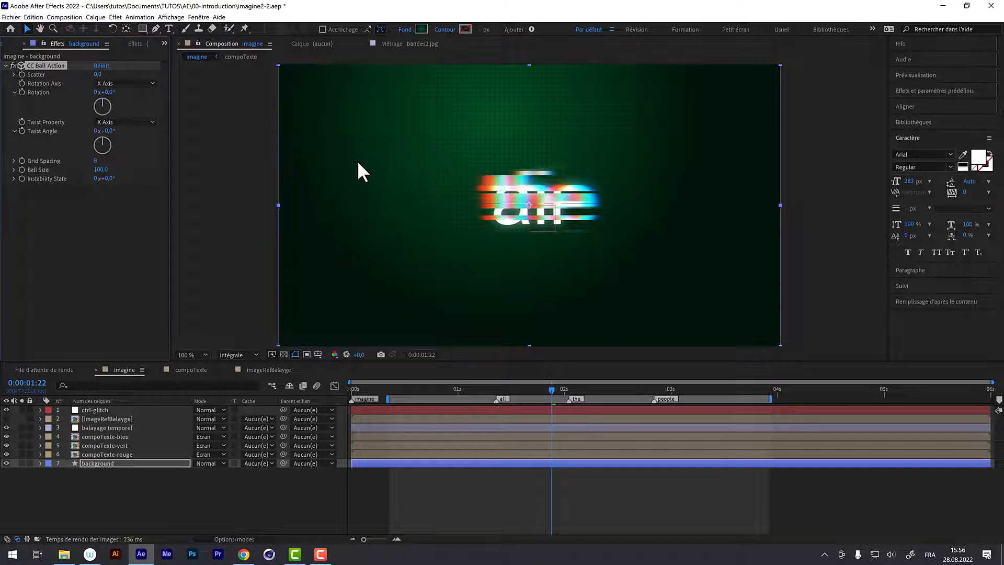
left_click_drag(550, 387, 544, 388)
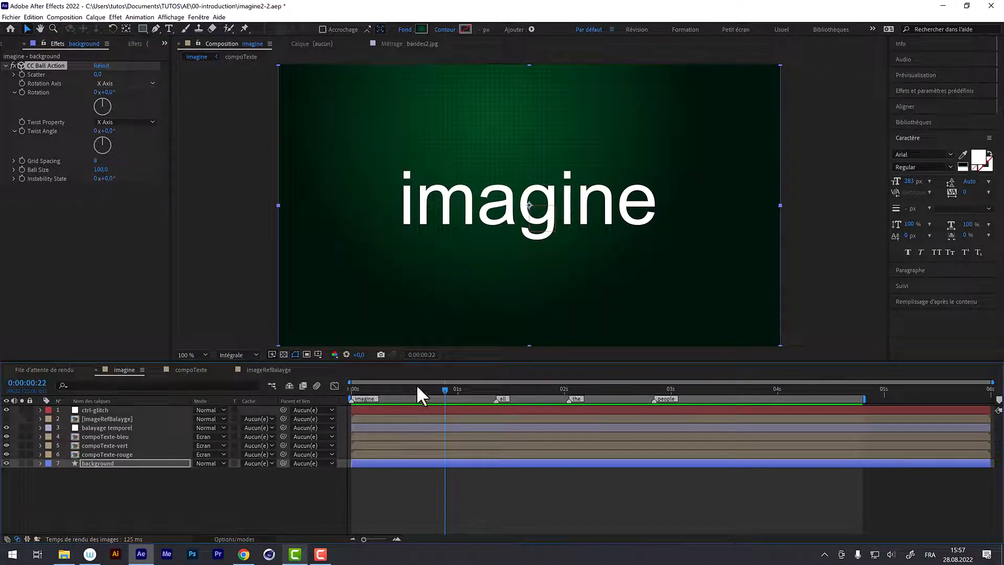
left_click_drag(416, 385, 765, 387)
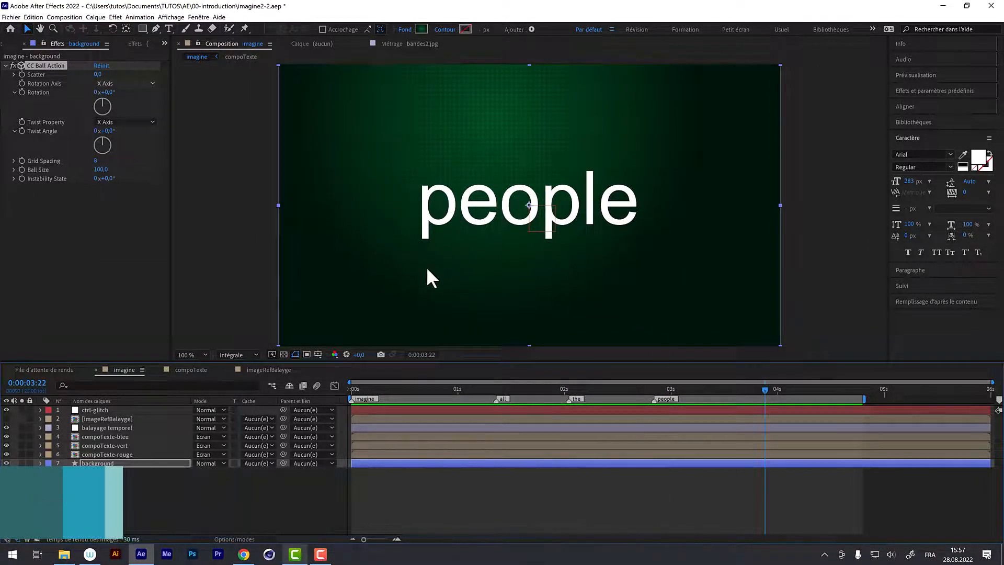
left_click_drag(425, 388, 462, 390)
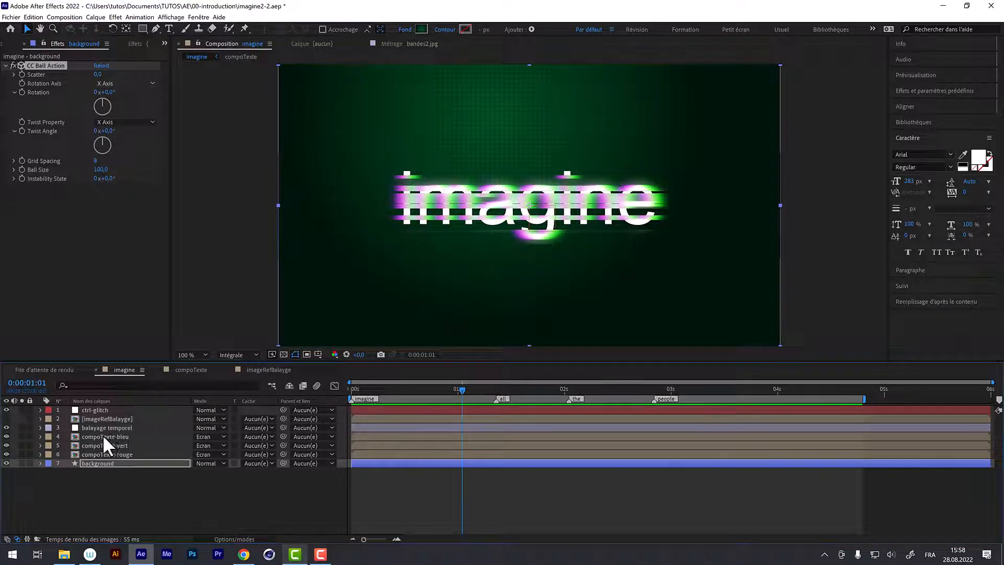
left_click(103, 436)
left_click(100, 445)
left_click(100, 453)
left_click(99, 445)
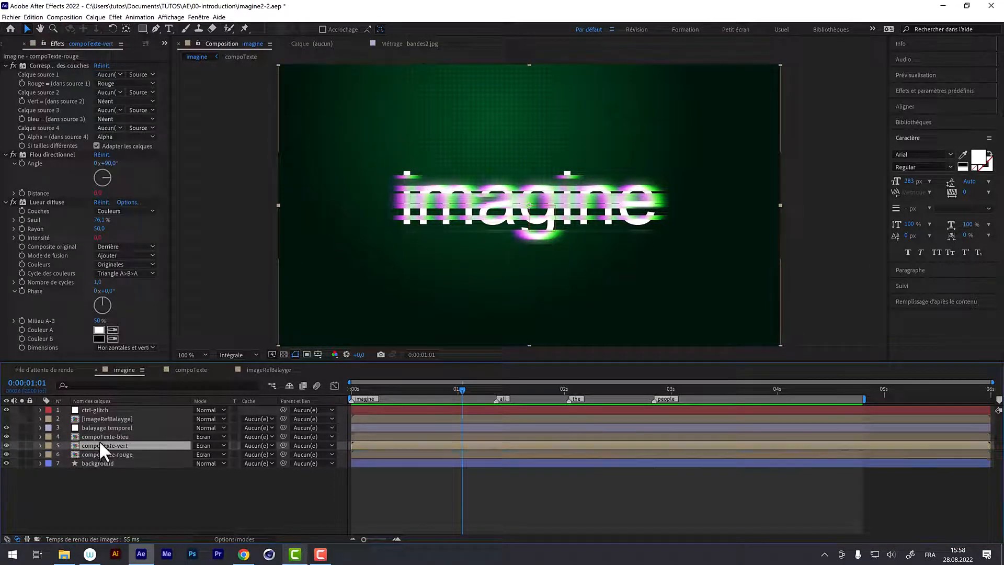
left_click(100, 436)
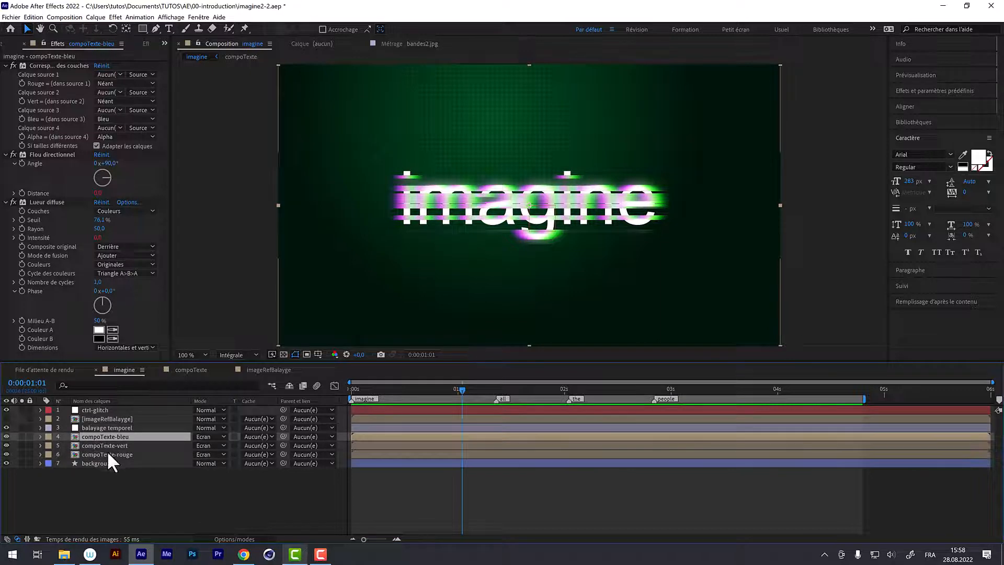
left_click(108, 453)
left_click(106, 436, "shift")
right_click(106, 435)
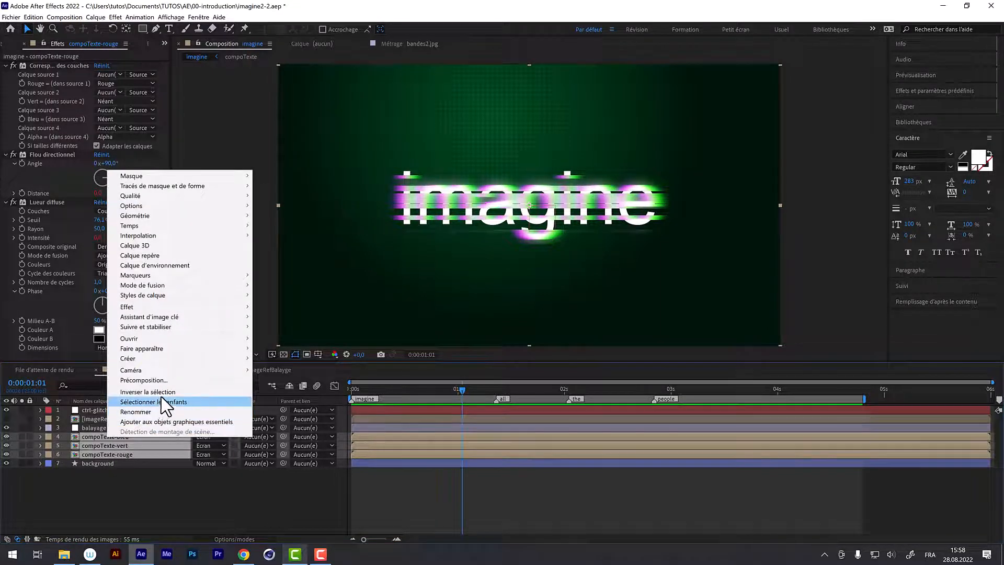
left_click(131, 484)
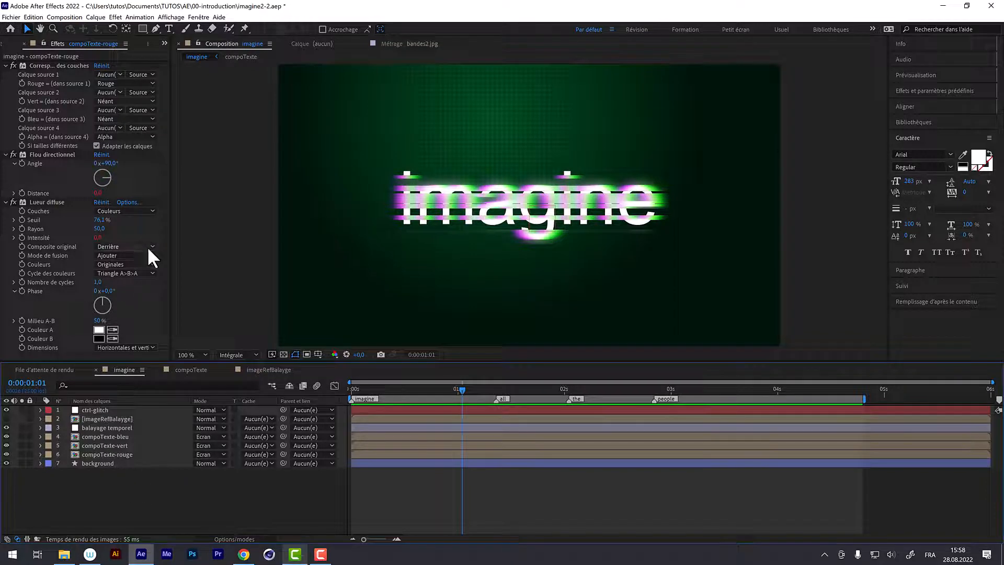
- Create a null object in the imagine composition and name it parent-texte
left_click(95, 16)
mouse_move(99, 24)
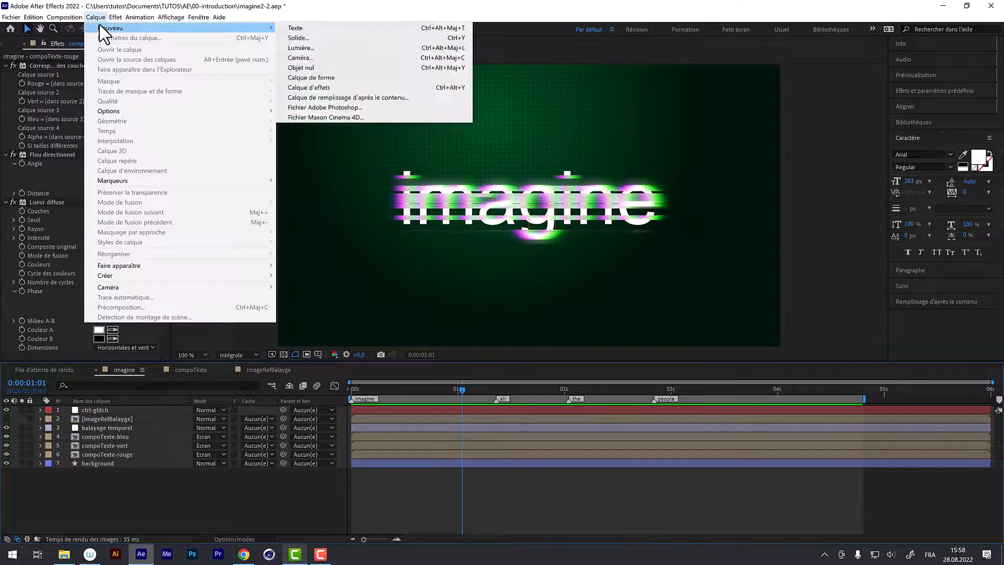
left_click(307, 67)
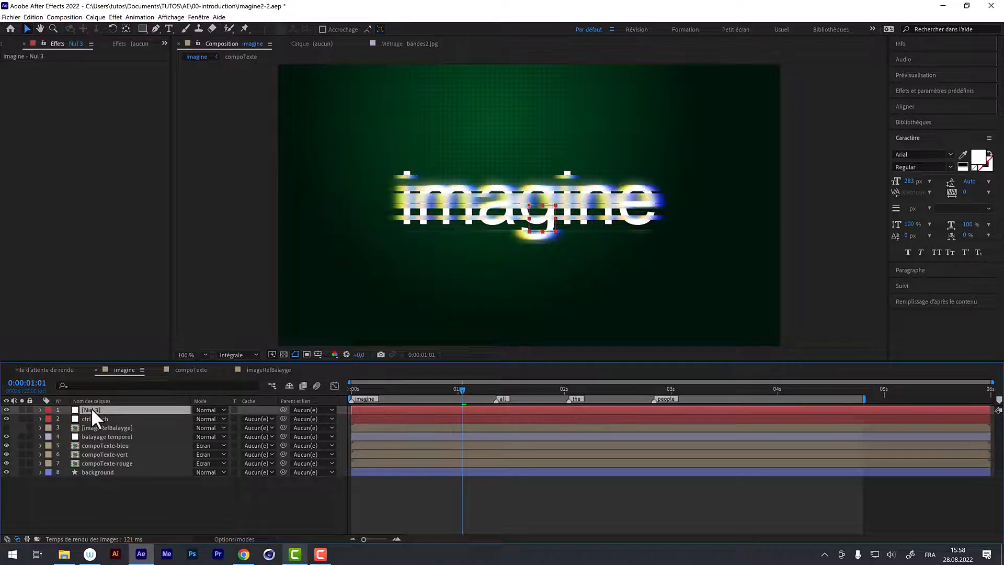
key("Return")
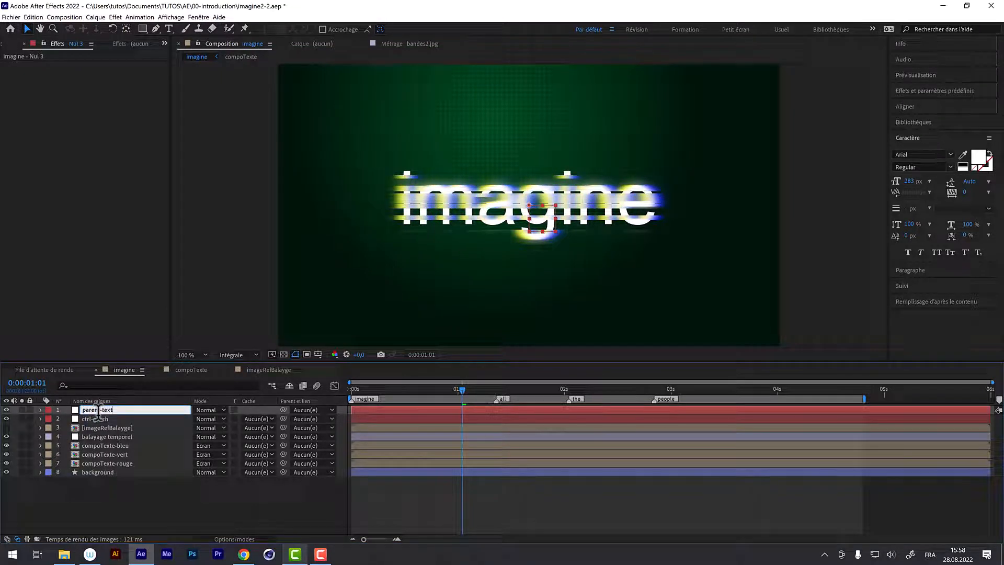
type("parent-texte")
key("Return")
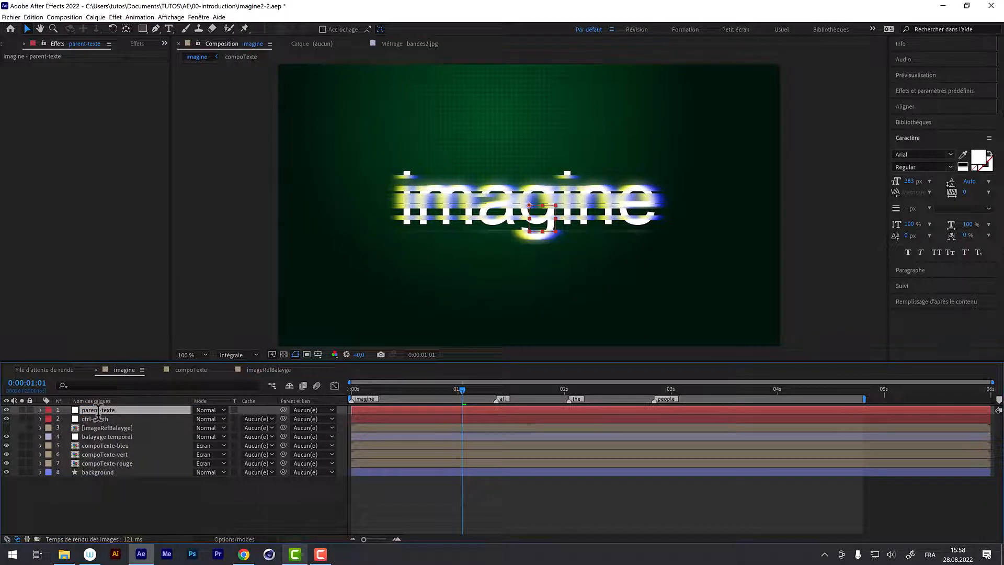
- Place parent-texte directly above compoTexte-bleu and parent the blue, green and red compoTexte layers to it
left_click_drag(100, 408, 110, 440)
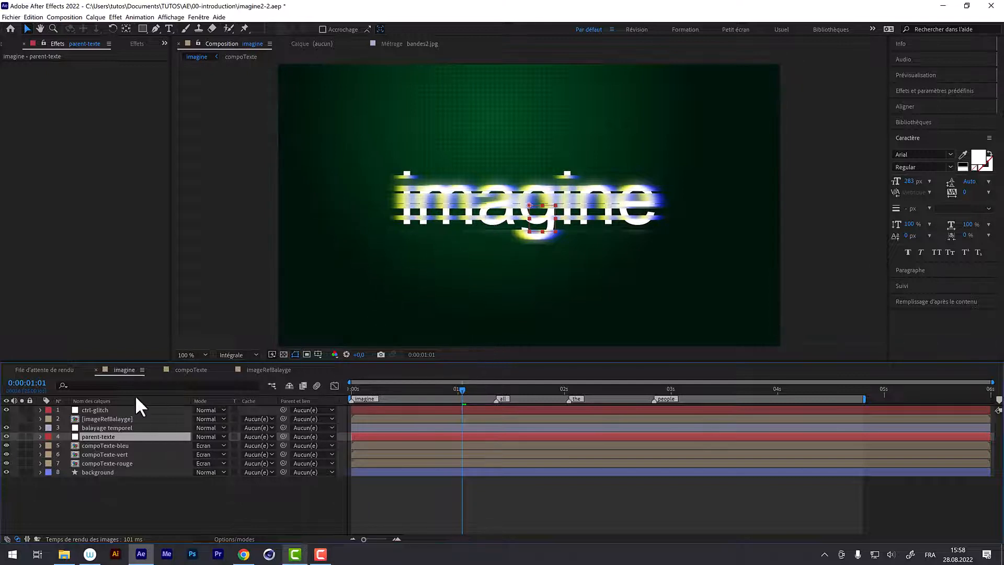
left_click(105, 442)
left_click(96, 460, "shift")
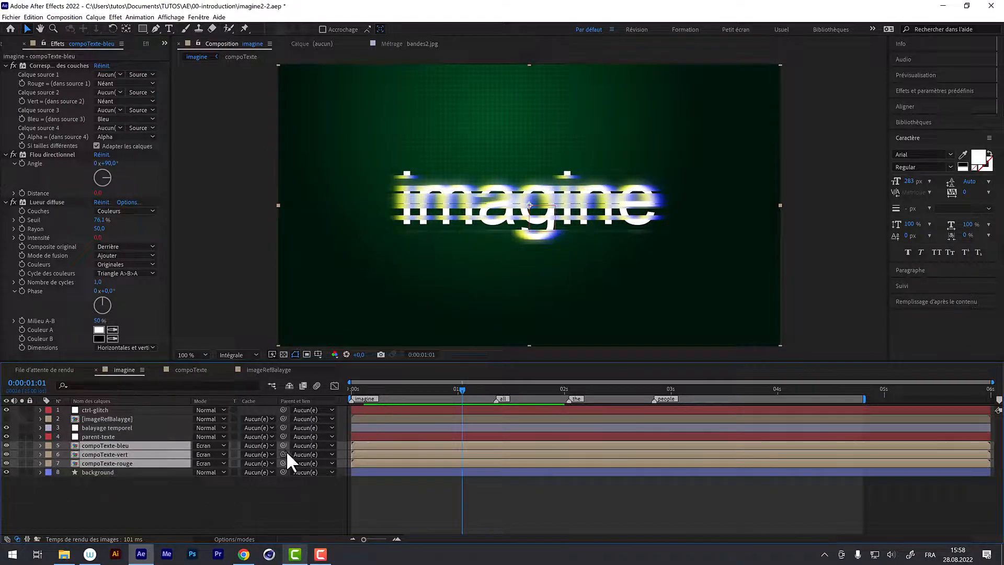
left_click_drag(282, 444, 110, 439)
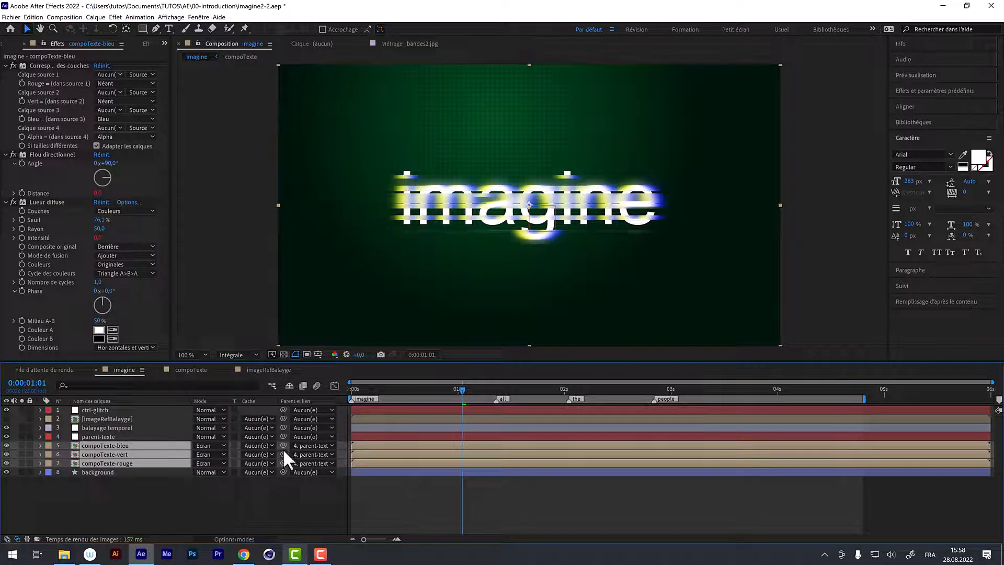
- Try shifting the parent-texte null horizontally to an X position of about 1157, and undo the move
left_click(99, 434)
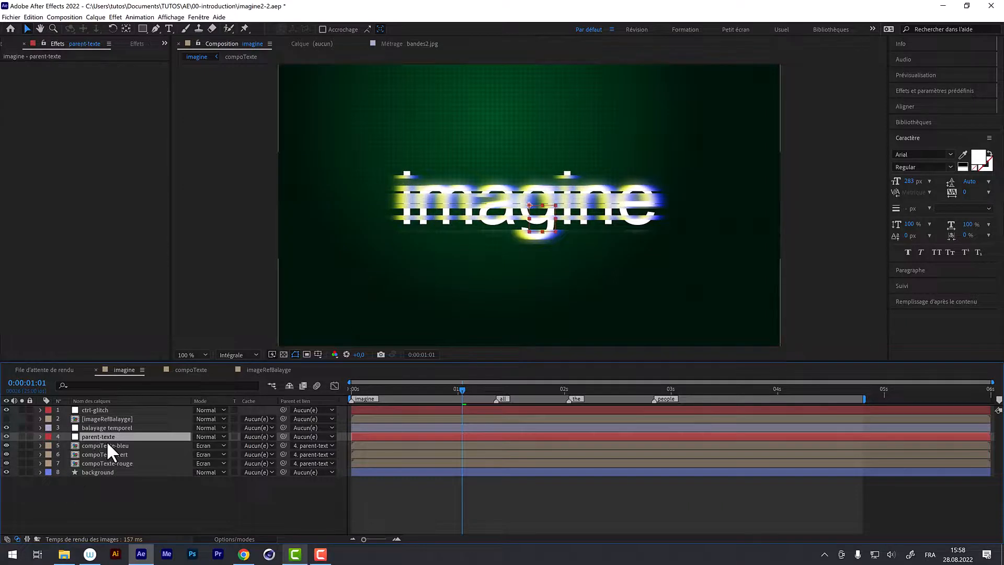
key("p")
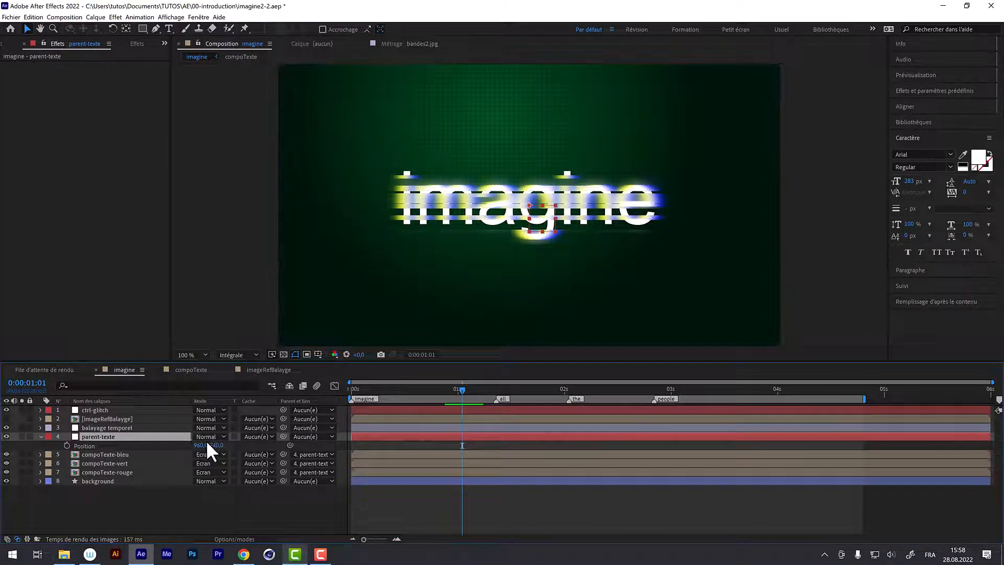
left_click_drag(201, 445, 287, 435)
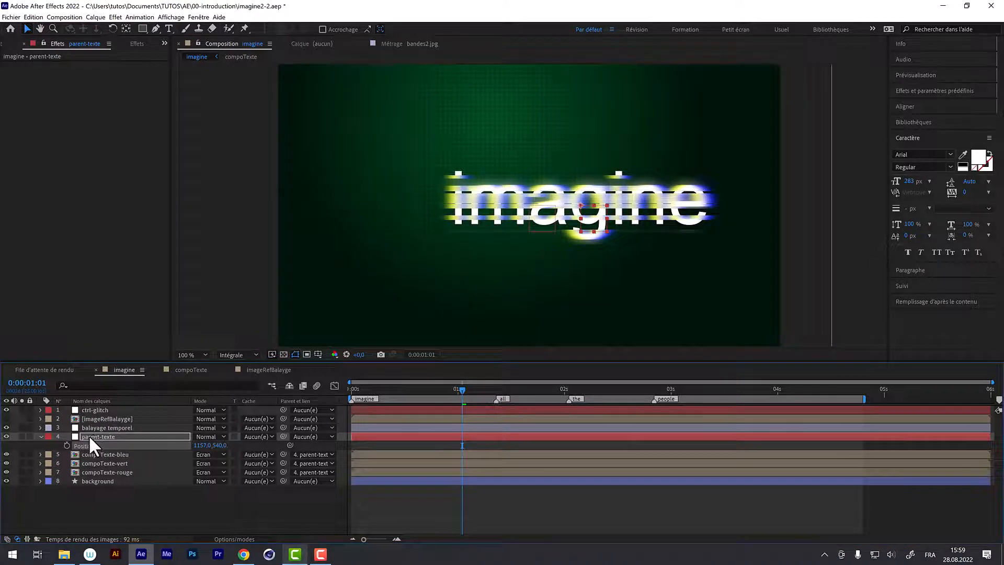
key("ctrl+z")
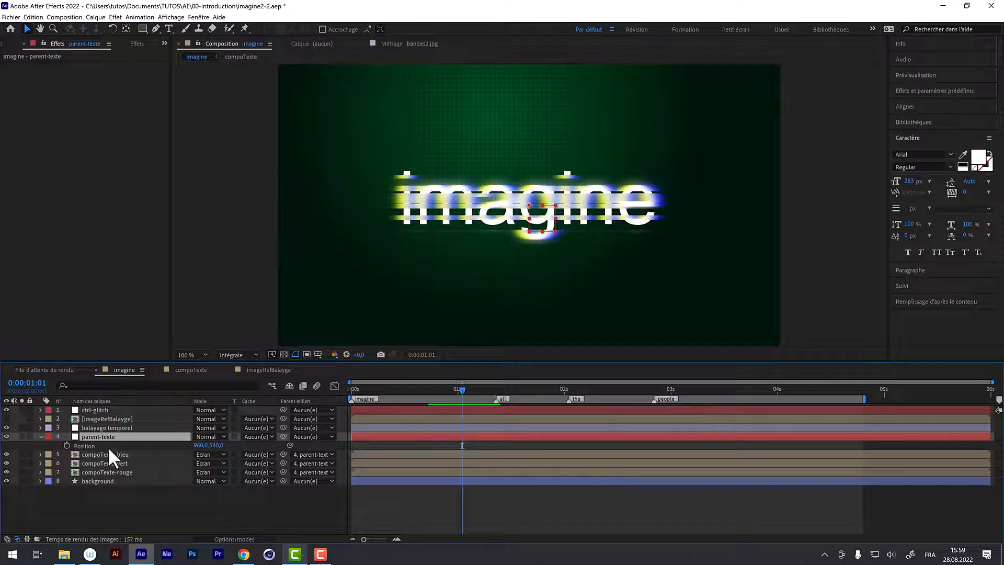
- Keyframe parent-texte's Scale at 100% on the first frame and 123% at 0:00:05:24, extending the work area to the composition's end
key("s")
left_click_drag(432, 389, 332, 395)
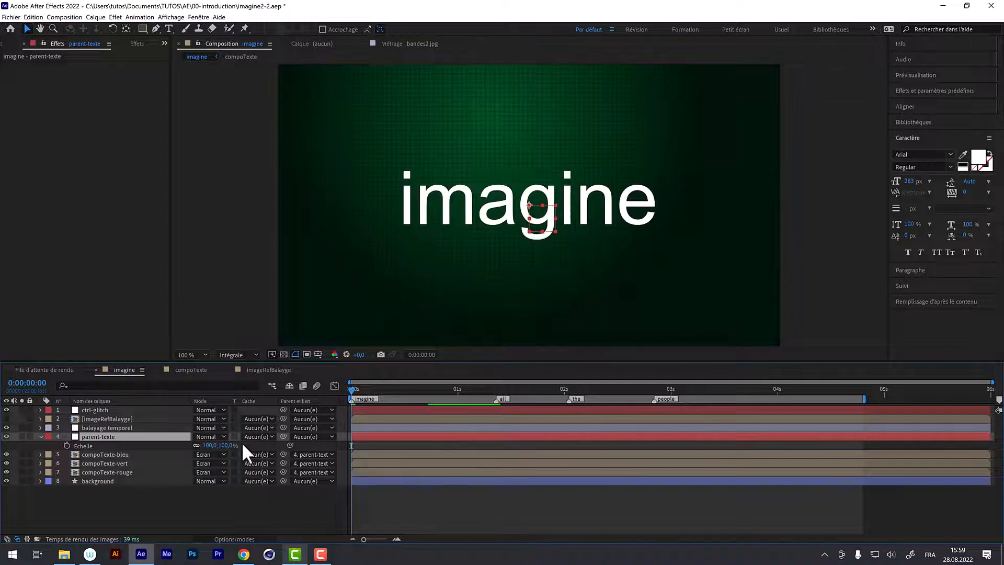
left_click(67, 446)
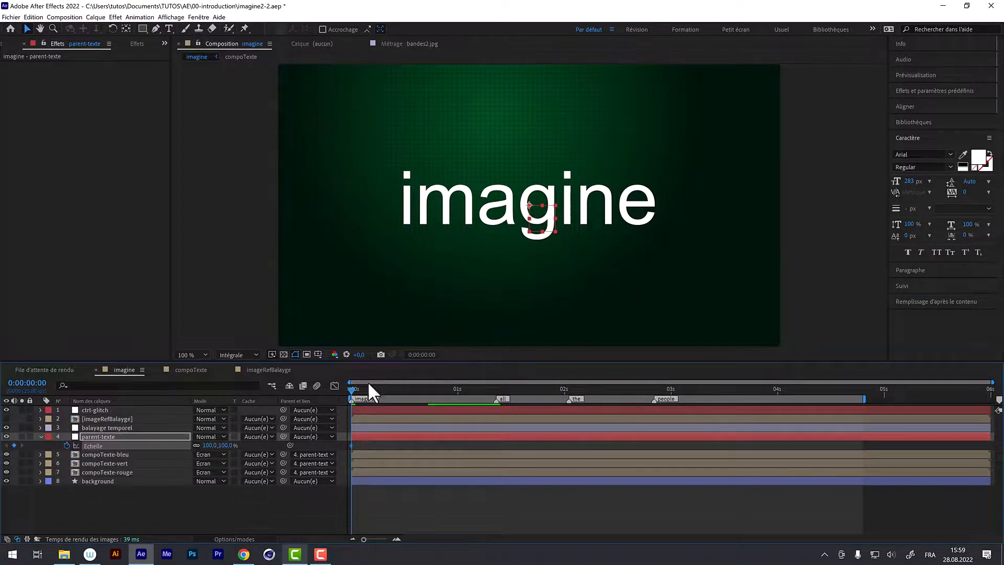
left_click_drag(368, 381, 994, 400)
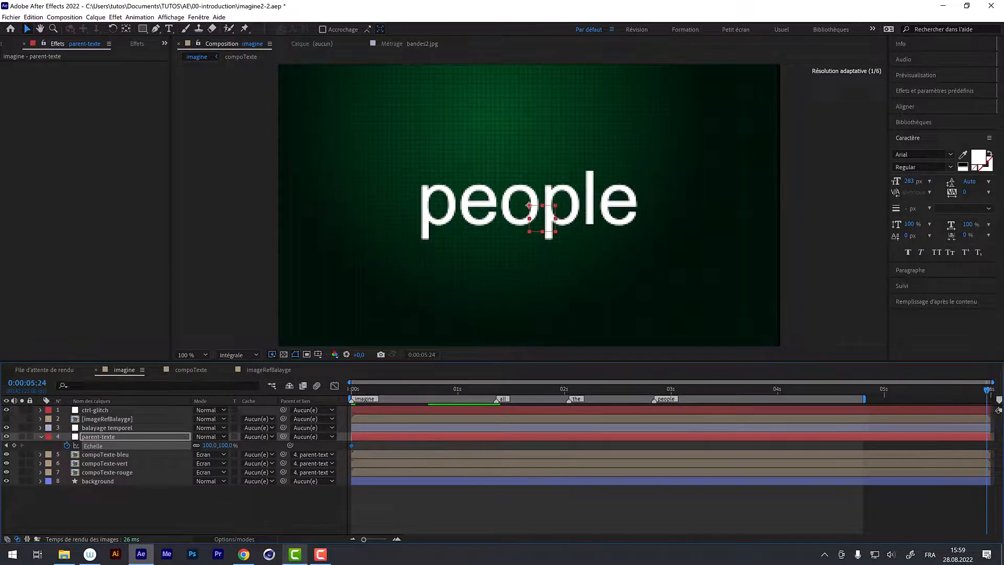
left_click_drag(868, 399, 990, 399)
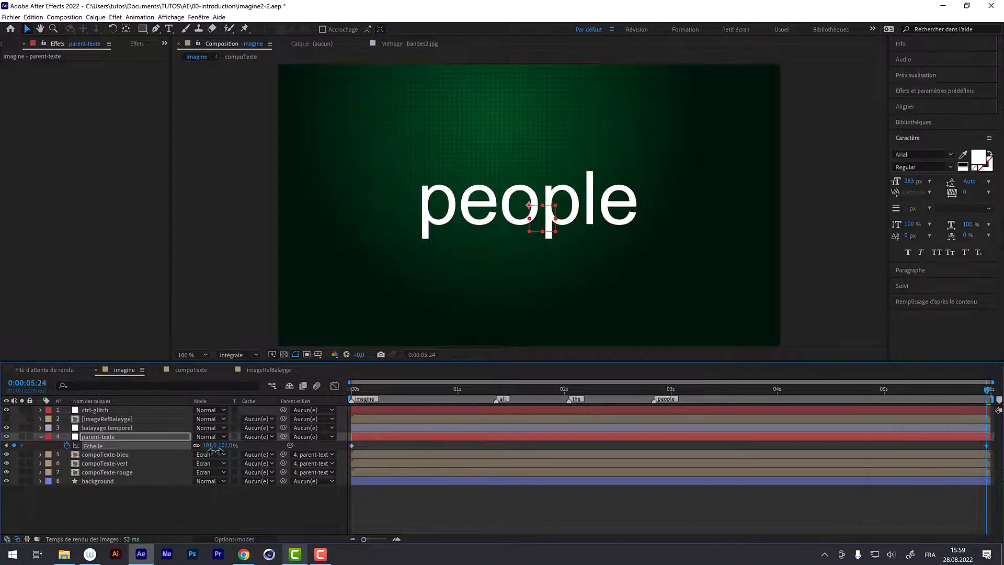
mouse_move(214, 449)
left_mouse_down()
mouse_move(236, 453)
mouse_move(214, 452)
left_mouse_up()
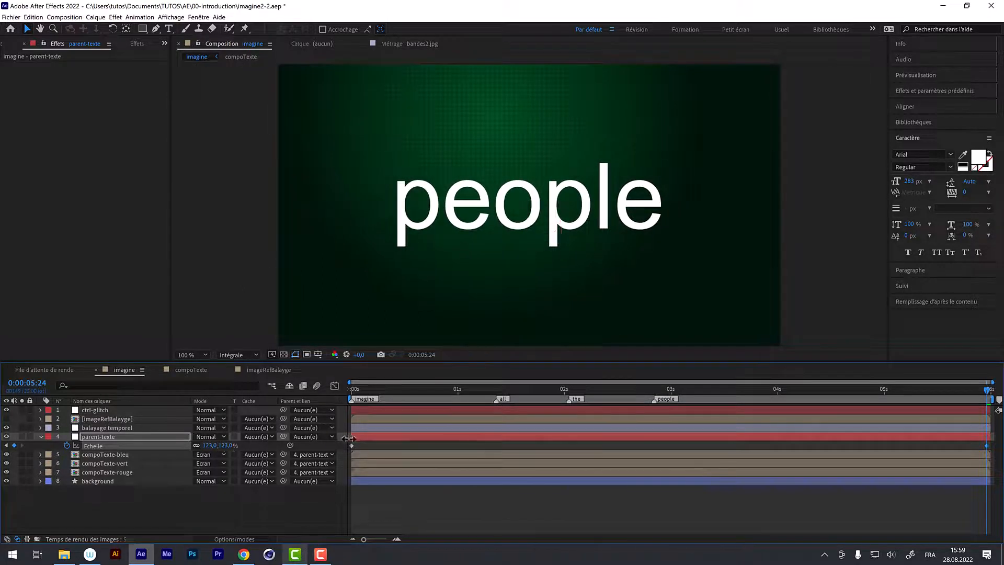
- Preview the scaling animation, raise parent-texte's Scale at 0:00:05:24 to about 139%, and check the result near 0:00:04:05
key("space")
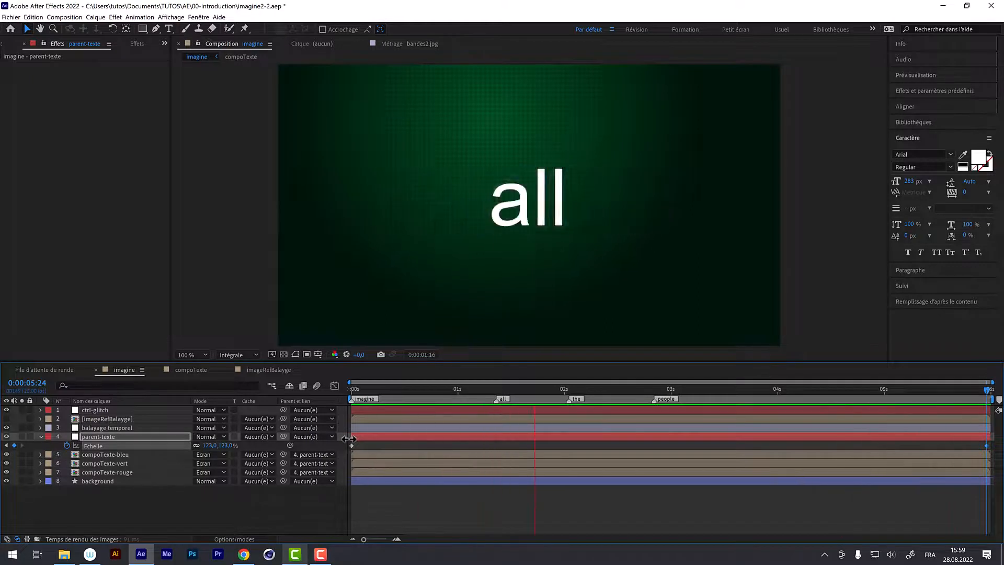
left_click(441, 389)
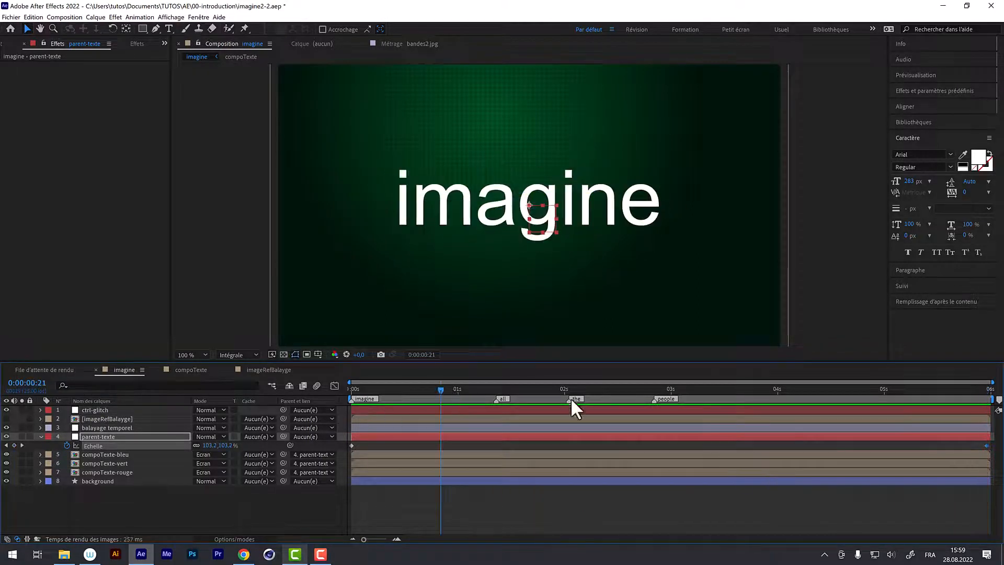
key("End")
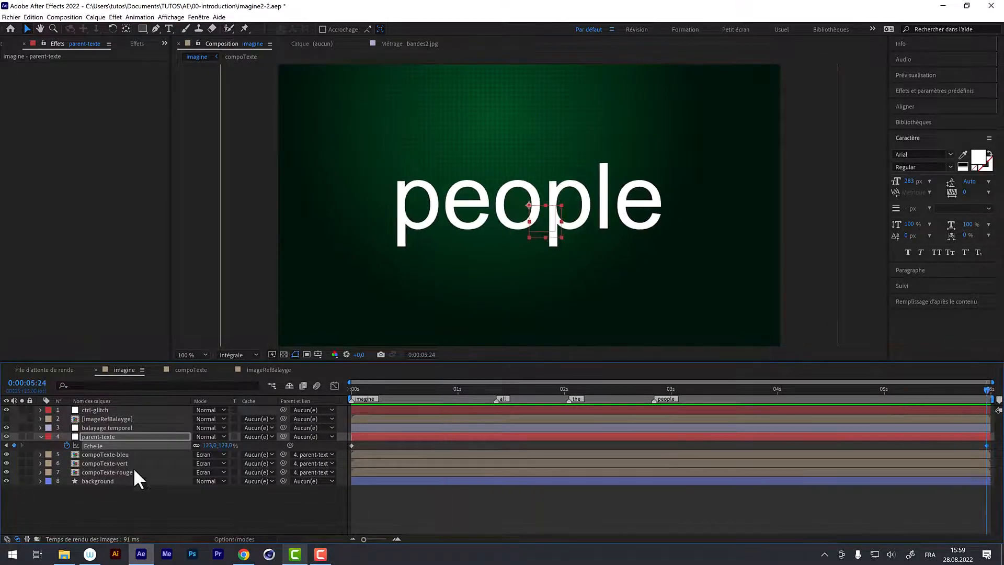
left_click_drag(210, 445, 220, 449)
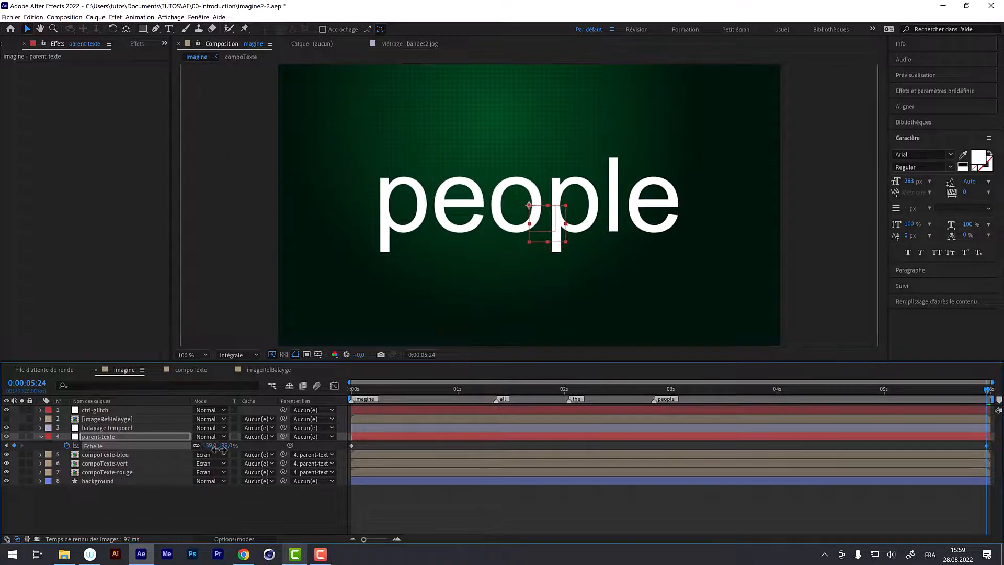
left_click_drag(718, 388, 795, 385)
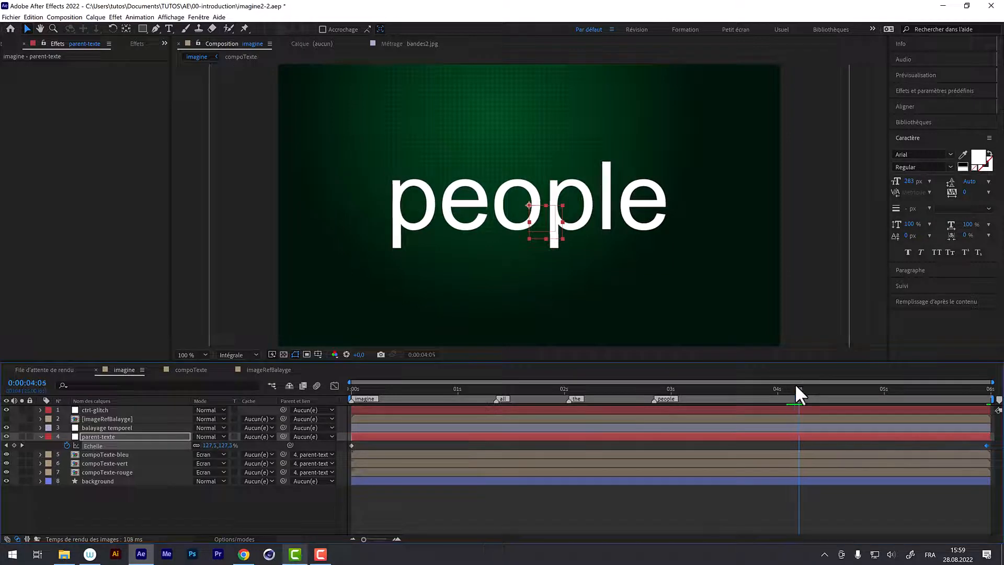
- Copy the keyframes of all four ctrl-glitch sliders around the "all" marker and paste them a little past the 4-second mark
left_click(101, 410)
key("u")
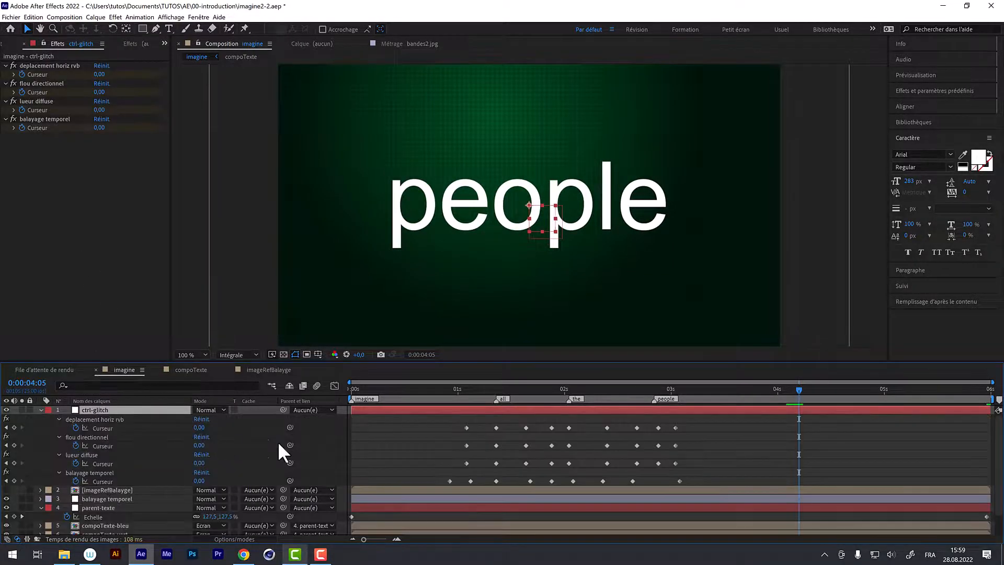
left_click(474, 390)
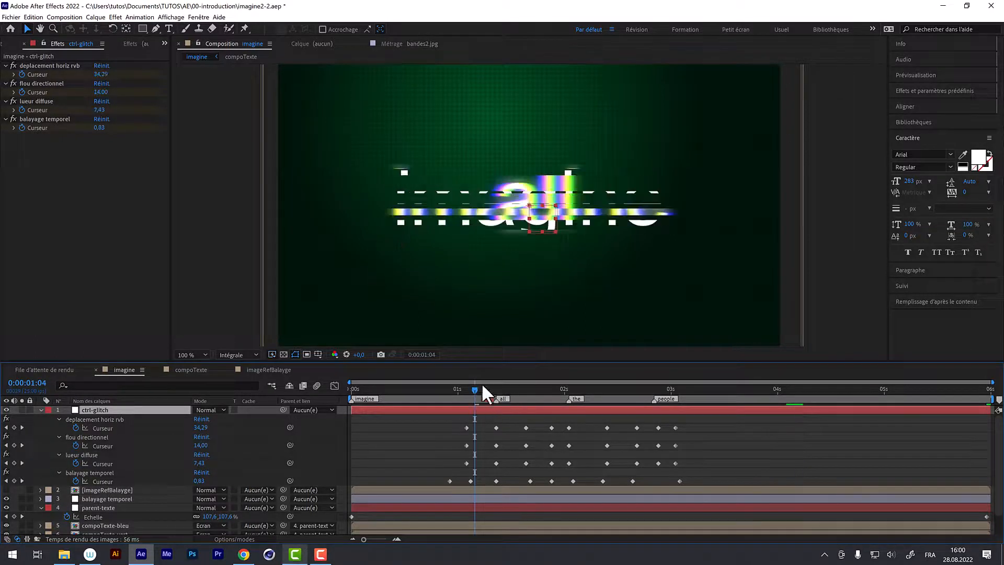
left_click_drag(466, 390, 509, 393)
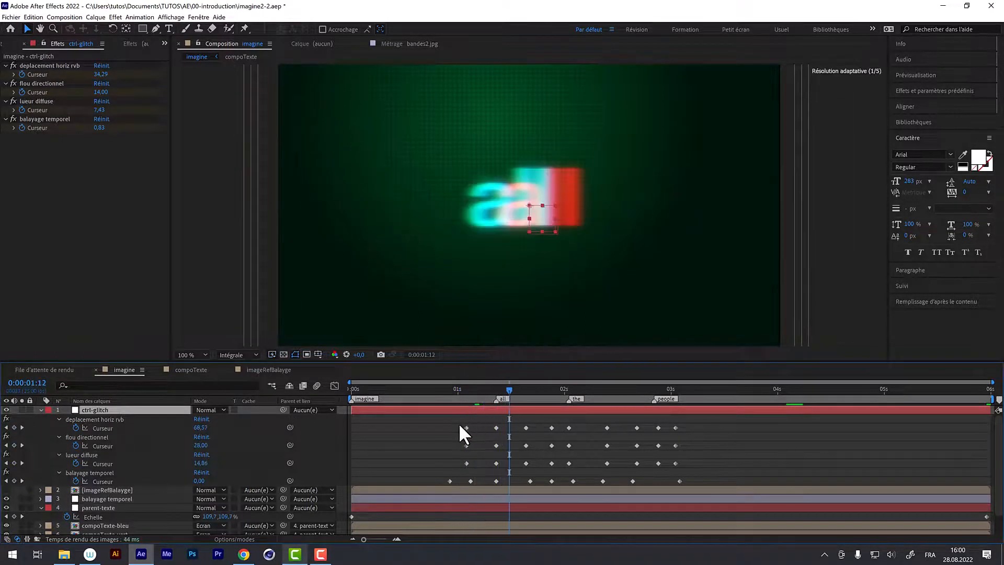
left_click_drag(444, 417, 533, 485)
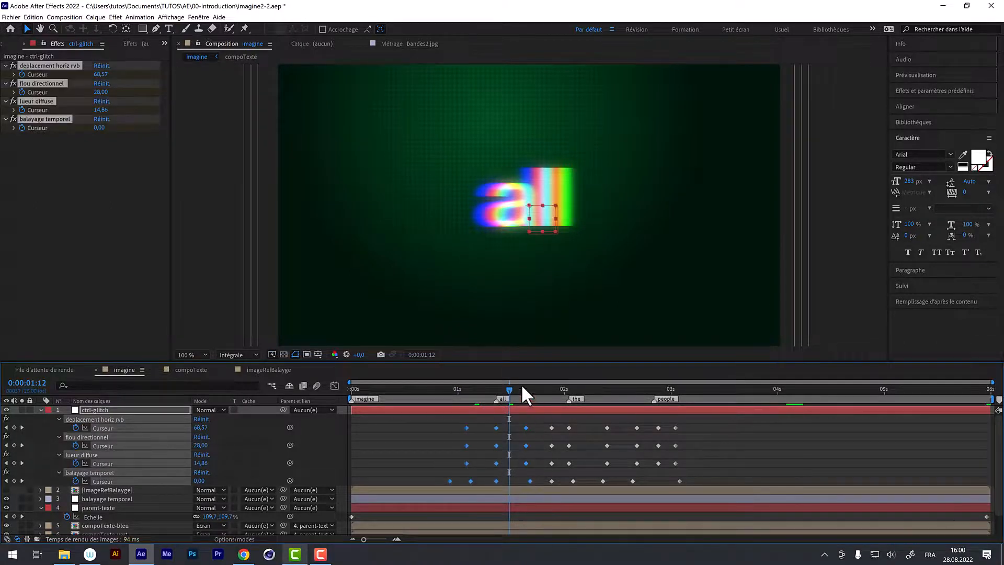
mouse_move(680, 390)
left_mouse_down()
mouse_move(843, 391)
mouse_move(892, 397)
mouse_move(898, 413)
mouse_move(870, 390)
mouse_move(686, 390)
left_mouse_up()
key("ctrl+v")
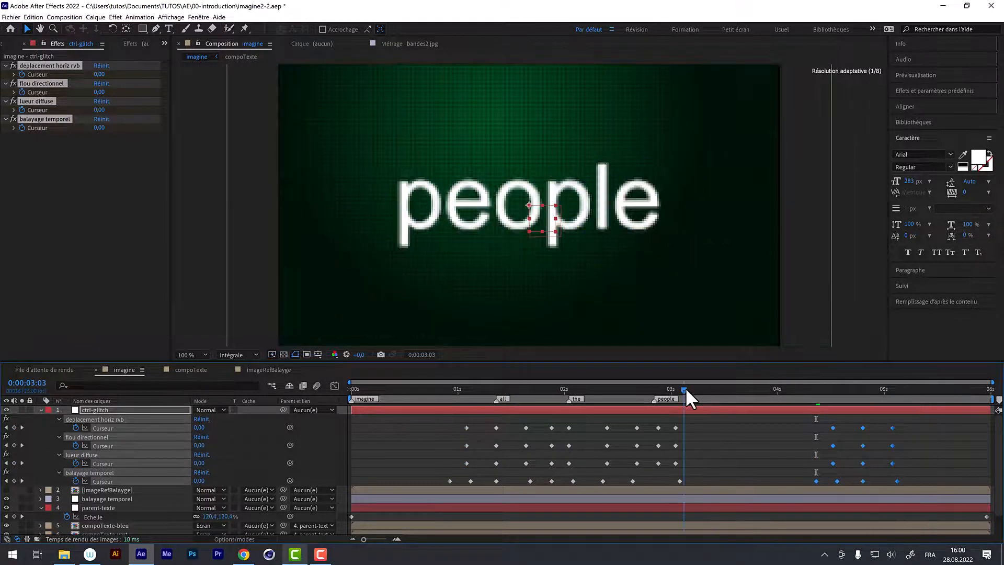
- Preview the complete imagine composition with the extra glitch on the word "people"
key("space")
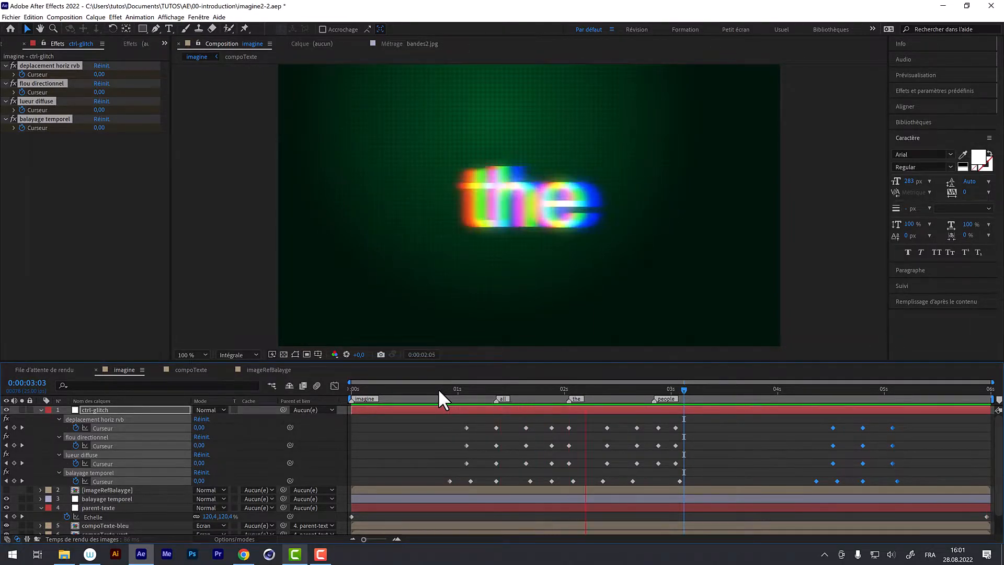
left_click(320, 556)
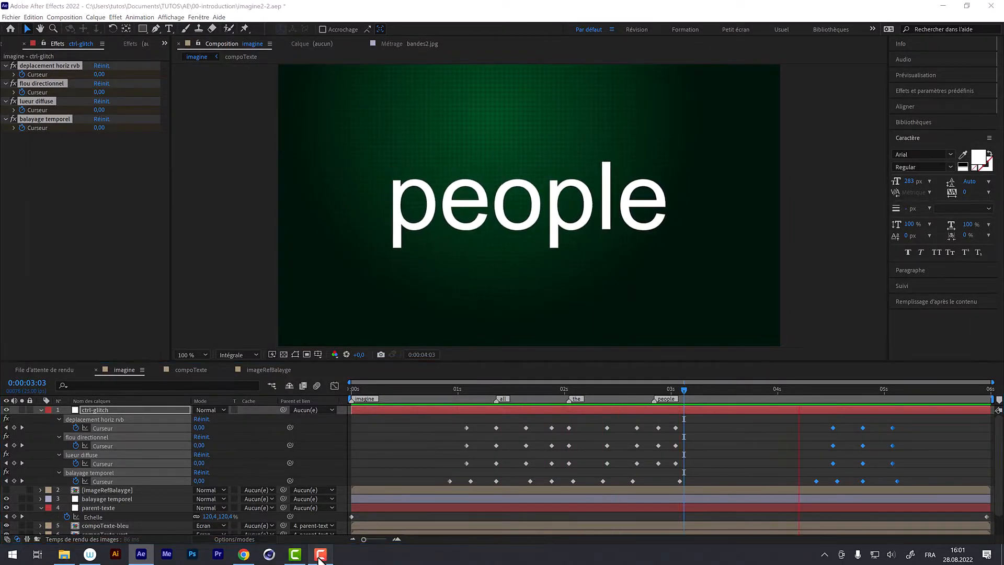